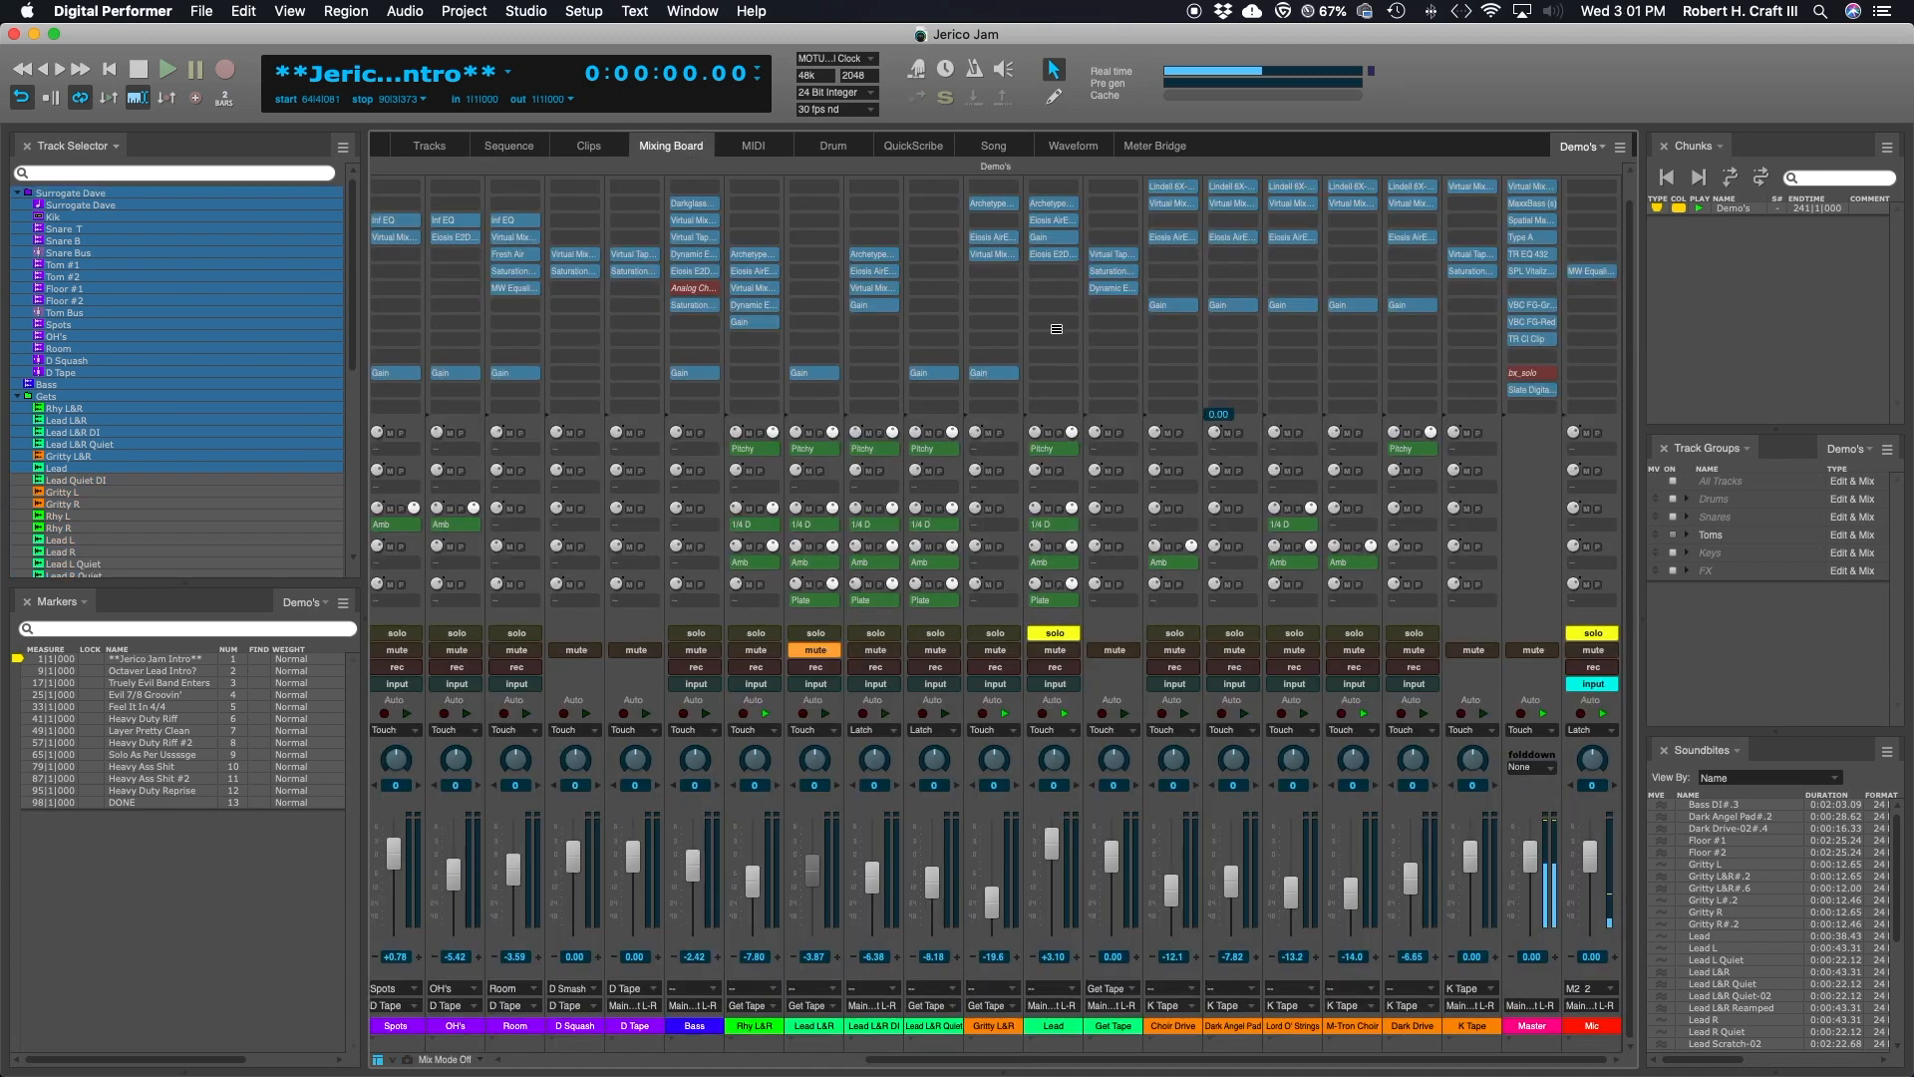
- Inspect the Eiosis AirEQ Premium settings on the Rhy L&R track and close the plug-in window
scroll(1094, 362, left, 1)
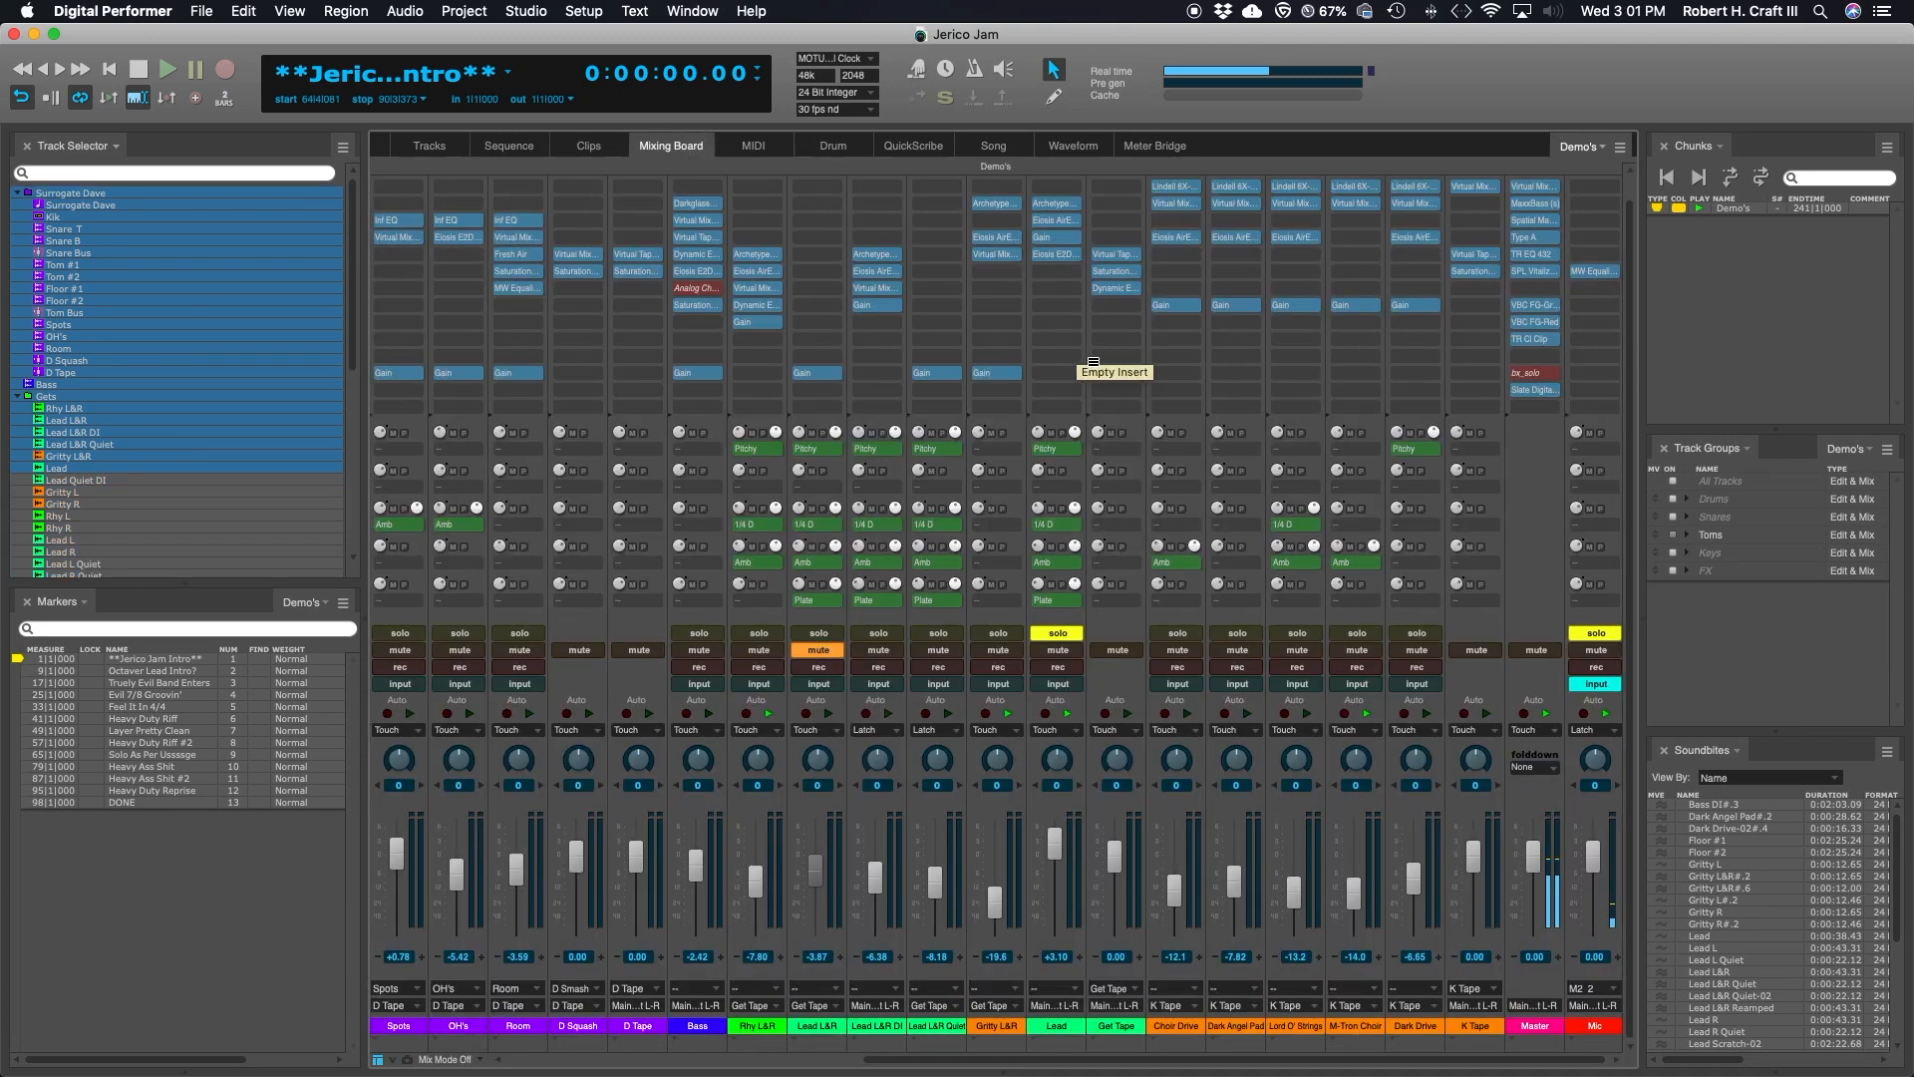
click(780, 270)
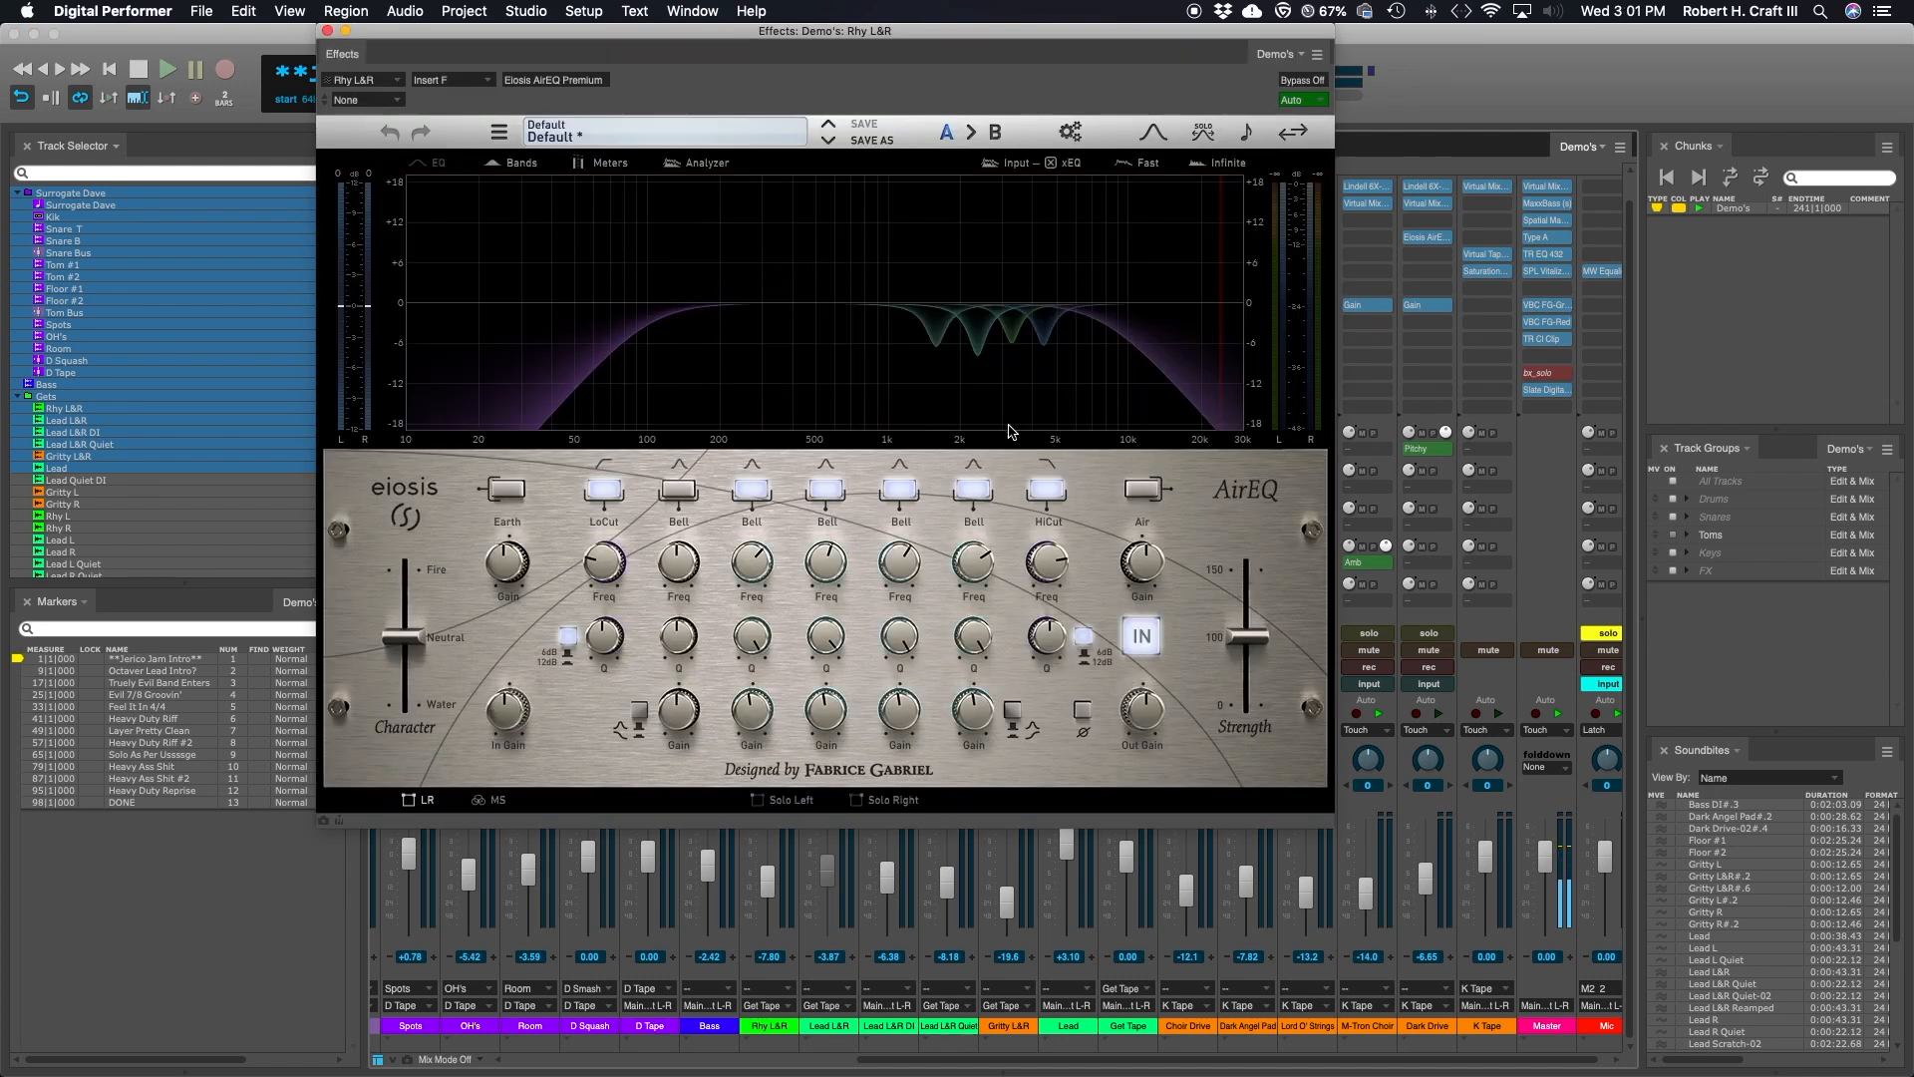
click(326, 32)
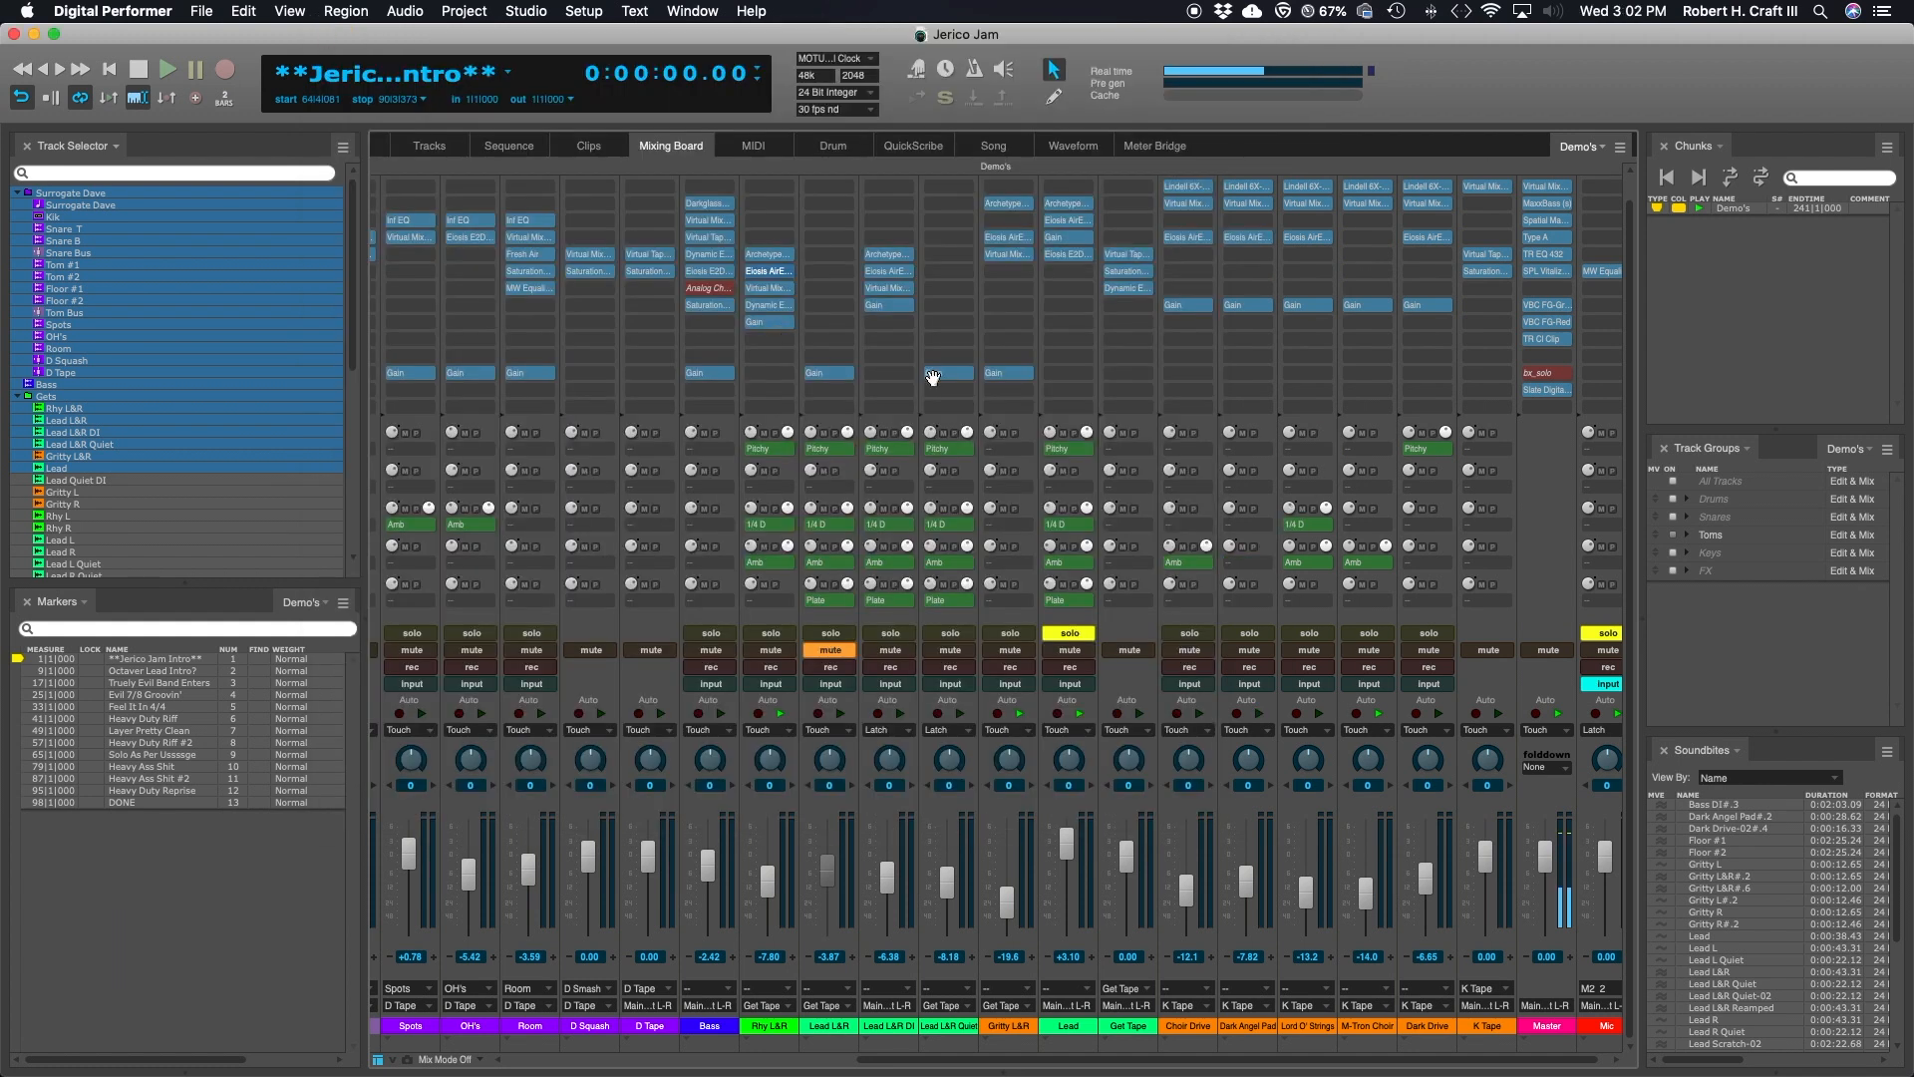
scroll(942, 379, right, 1)
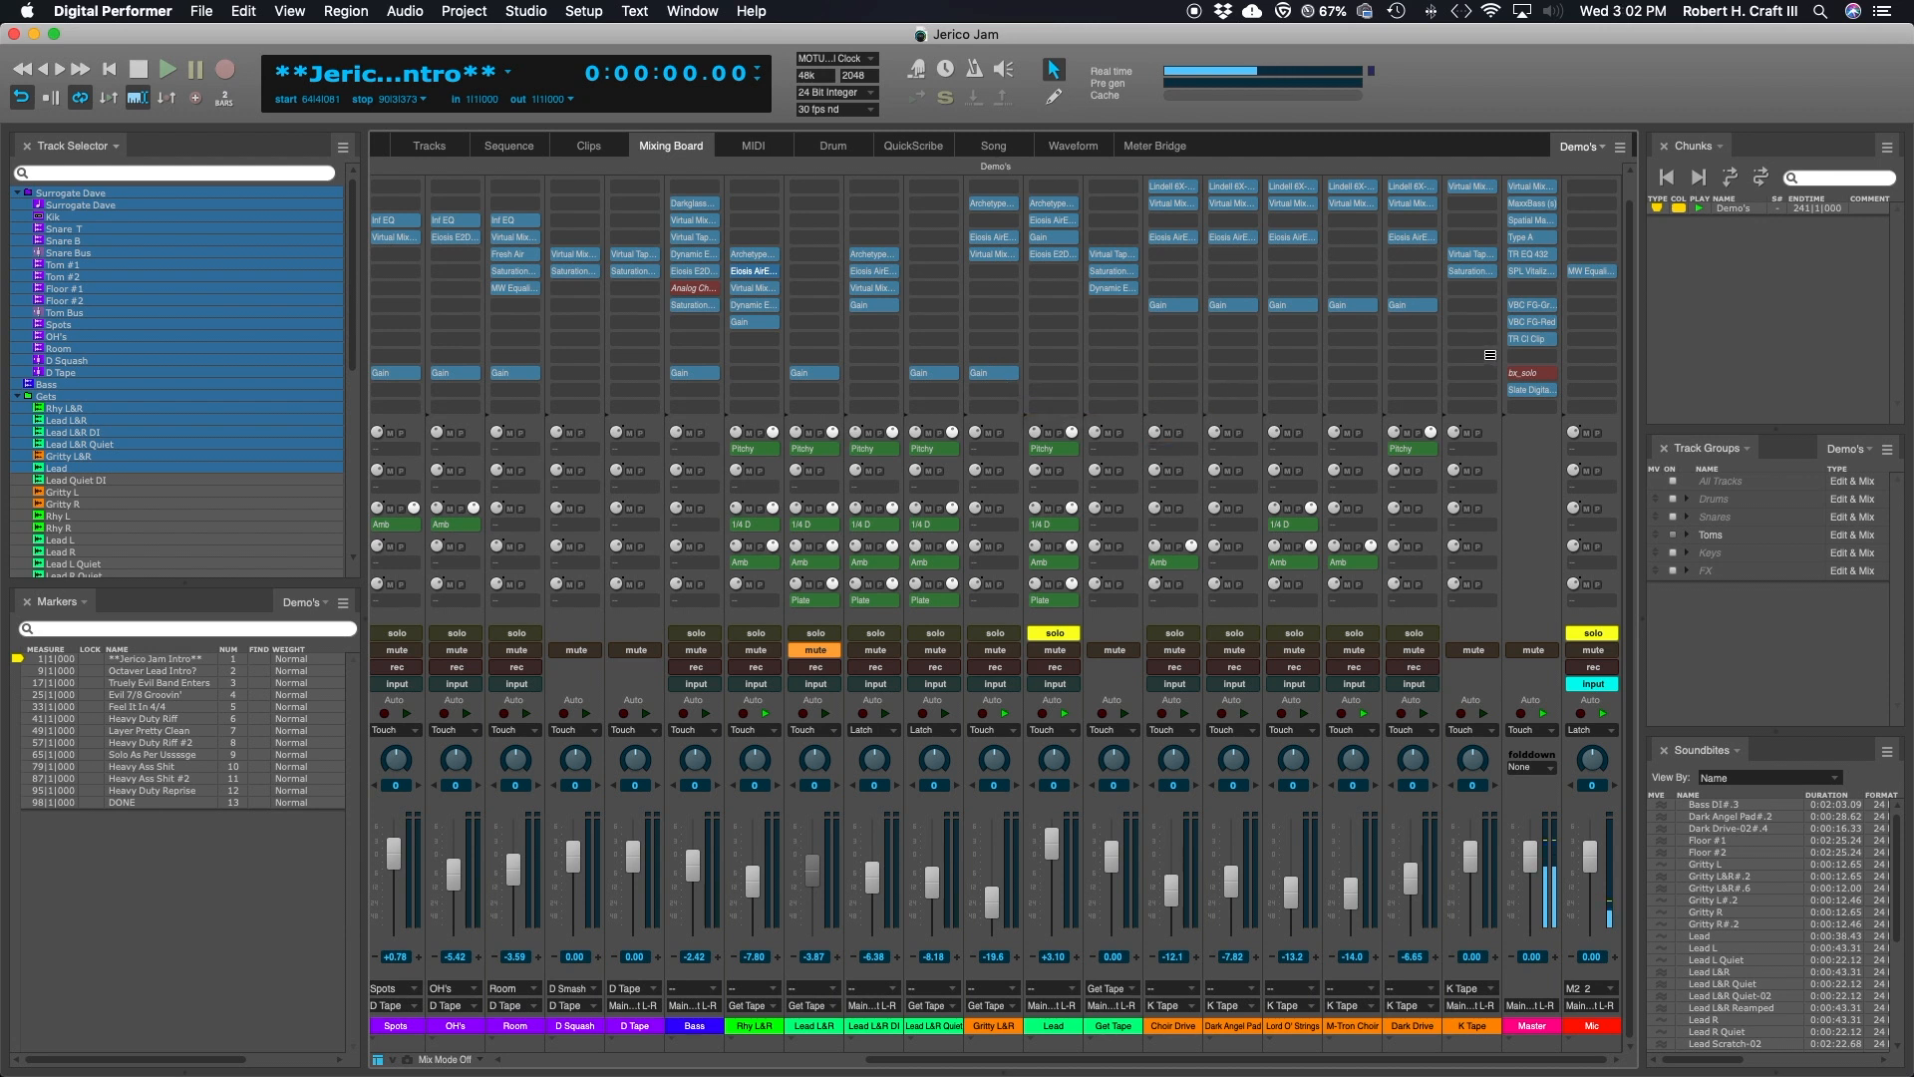
click(755, 271)
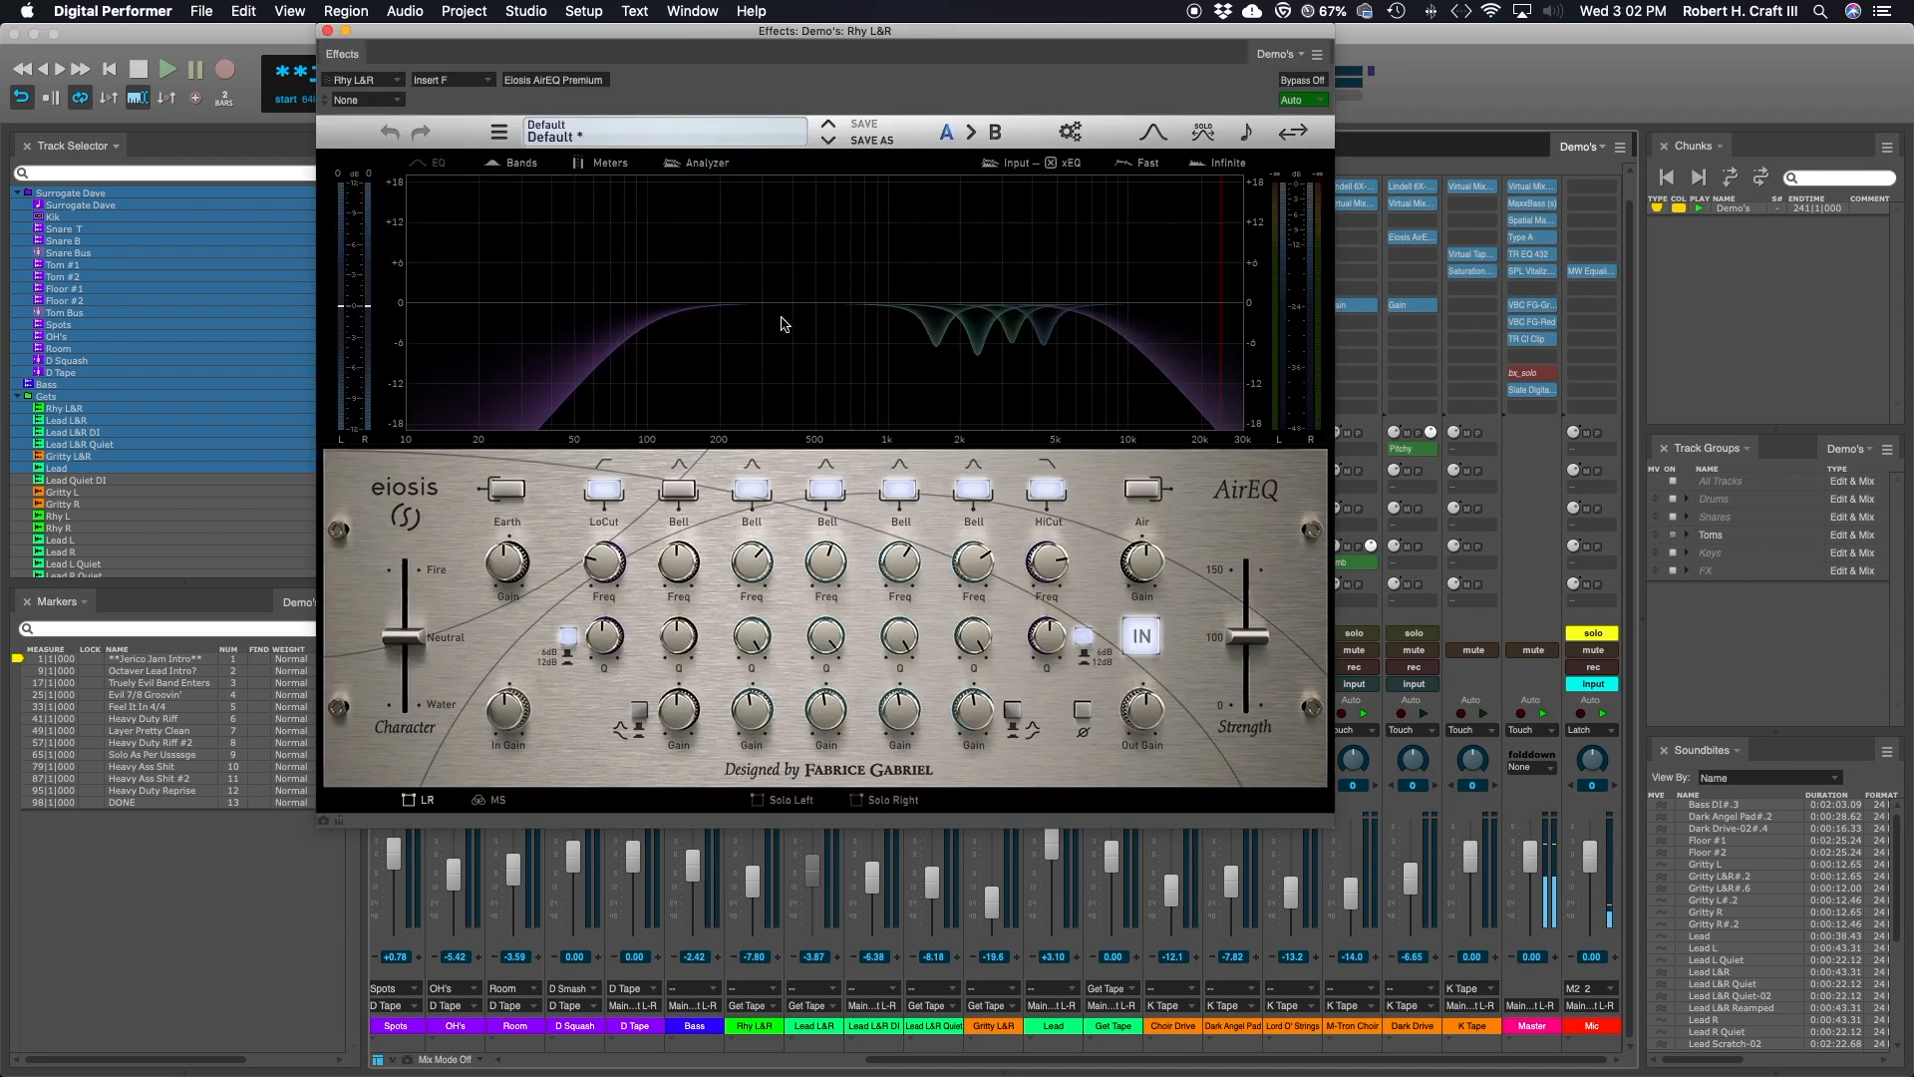
click(327, 32)
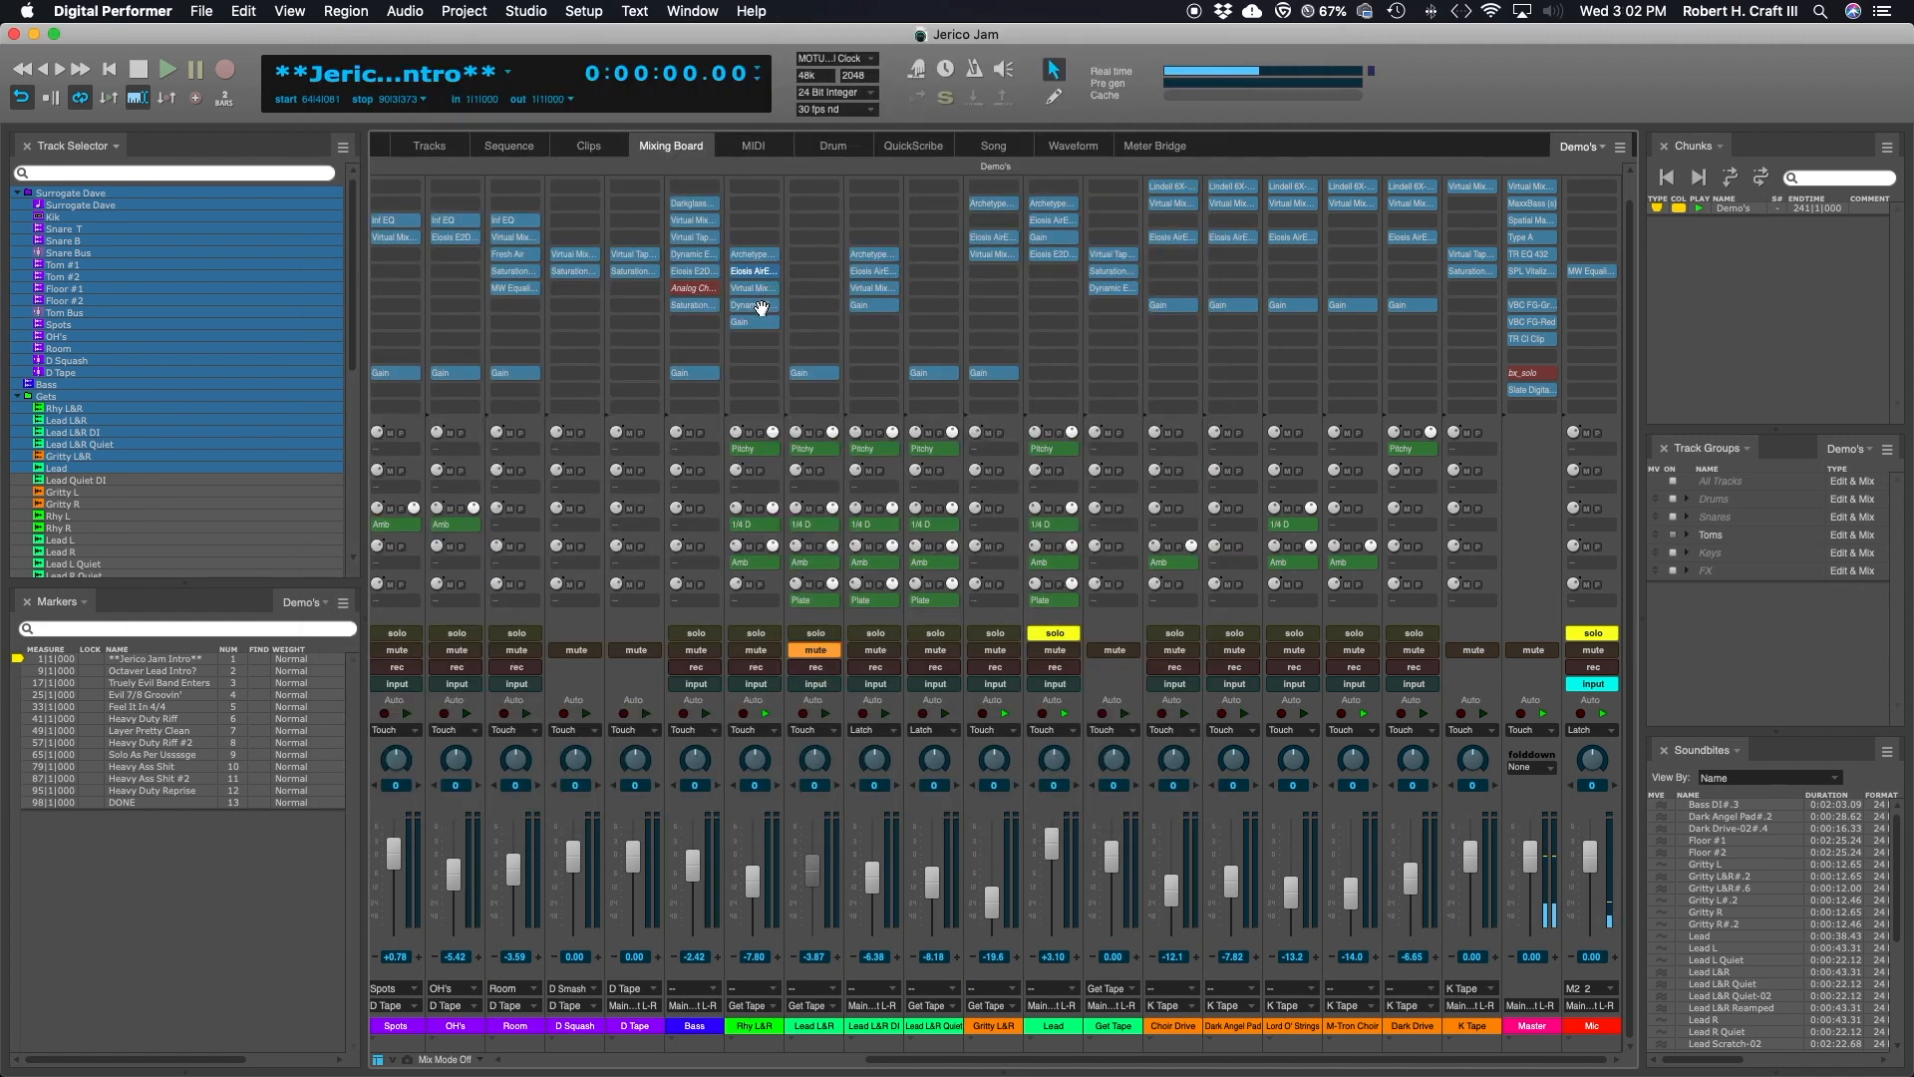
- Inspect the Virtual Mix Rack channel strip on the Kik track and close its window
scroll(761, 307, left, 4)
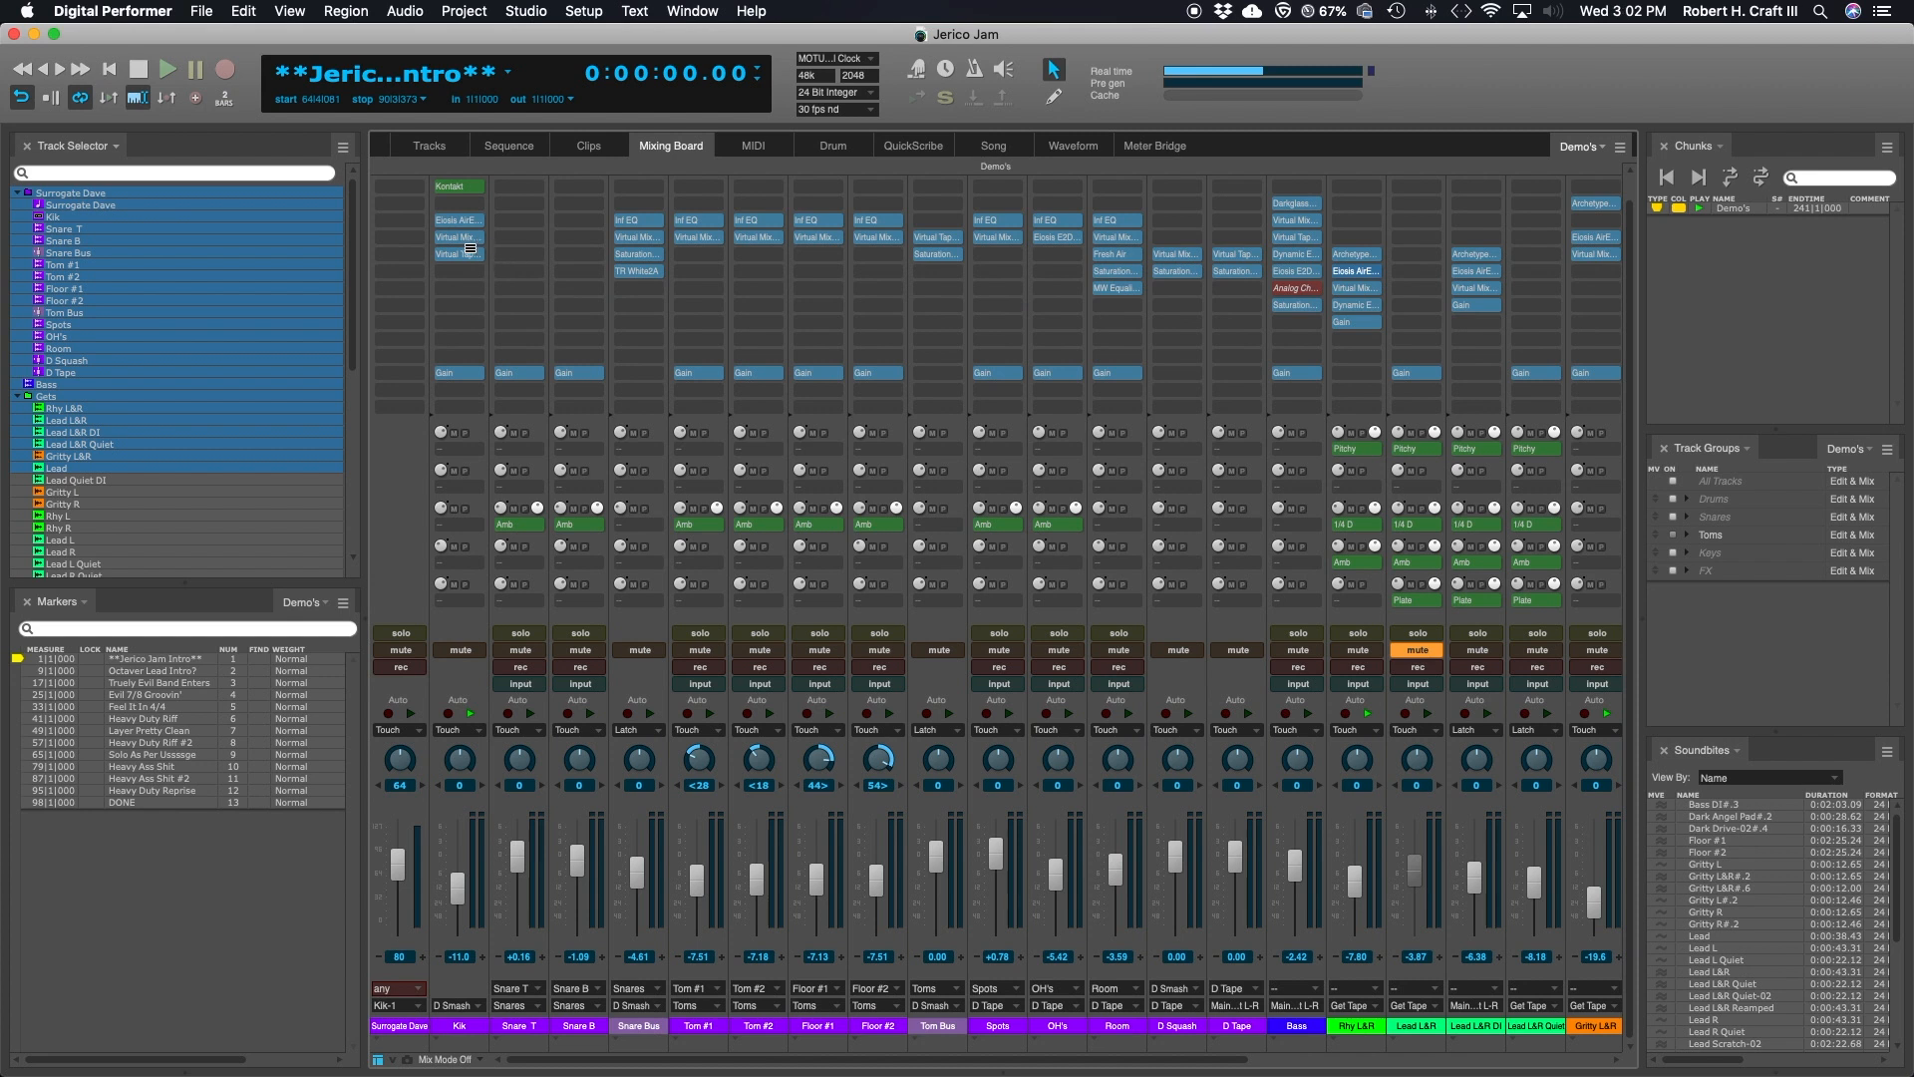
click(471, 236)
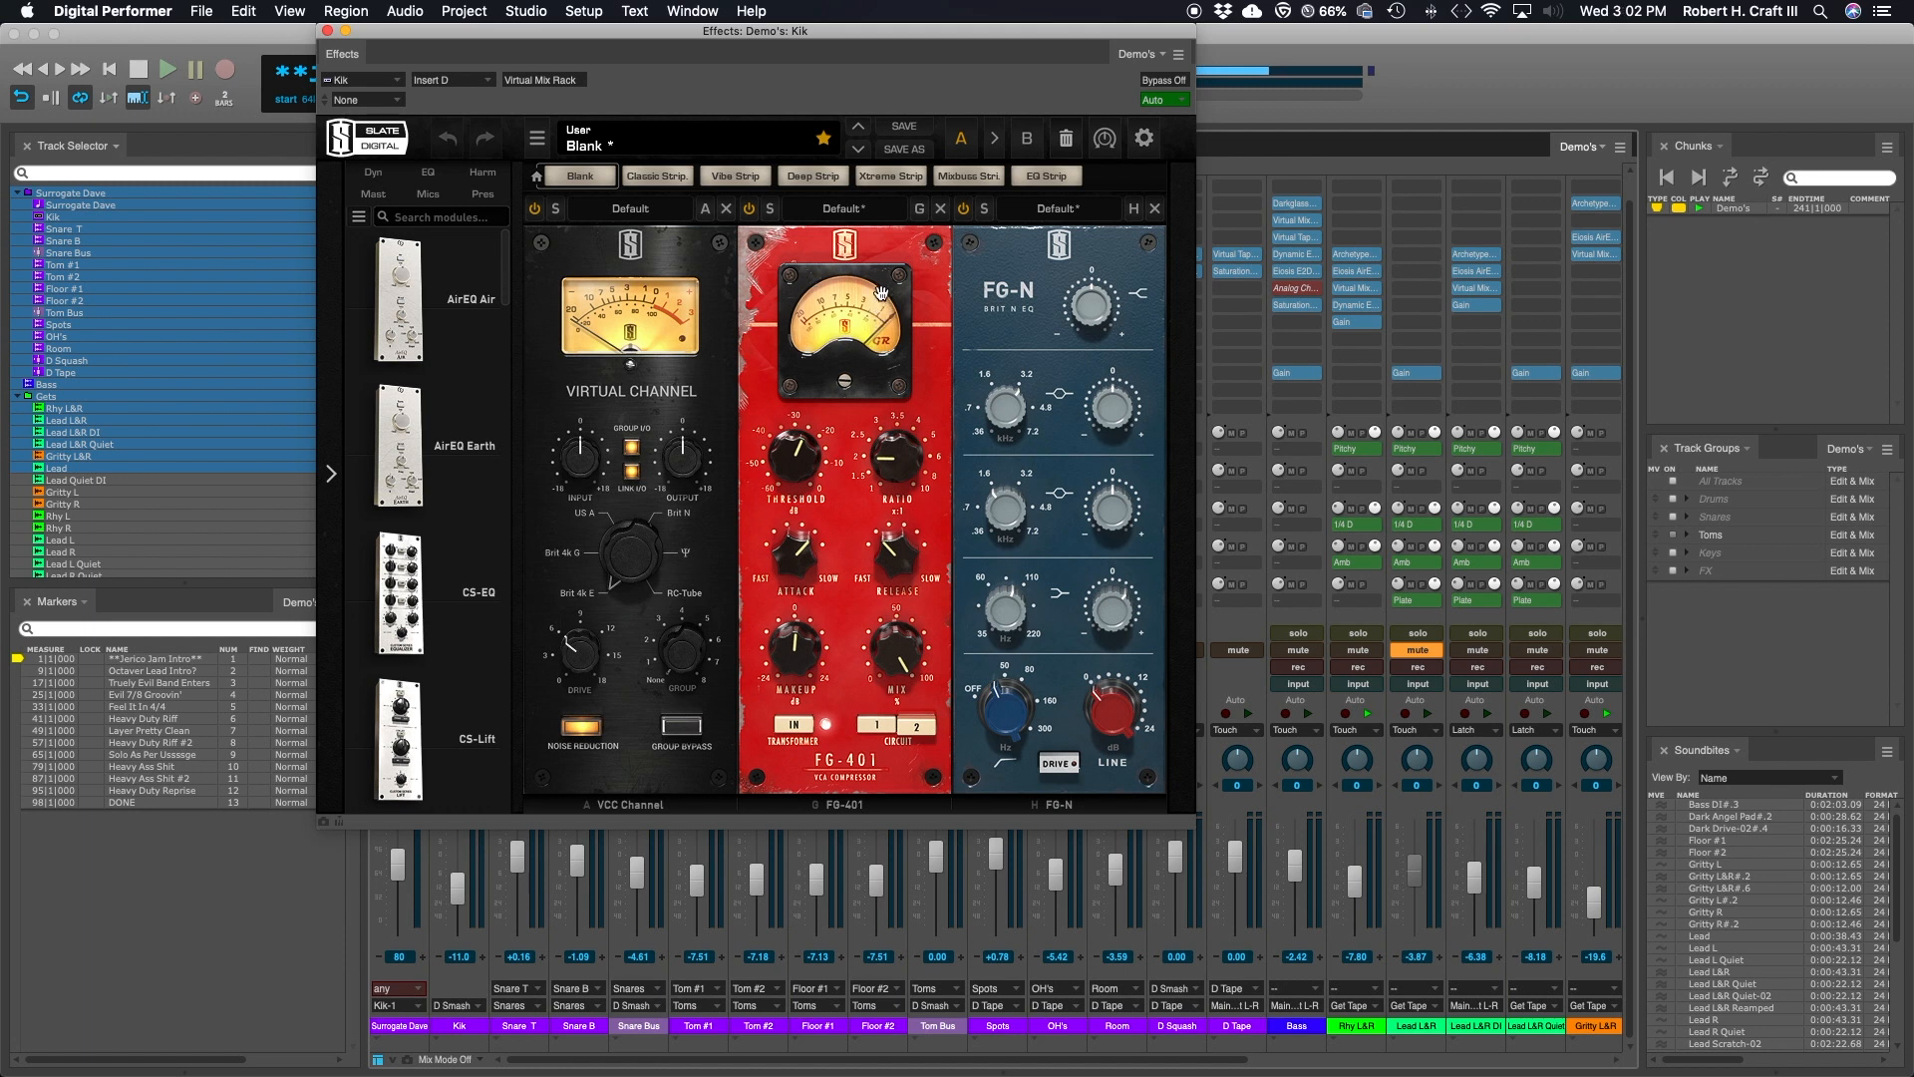
click(328, 31)
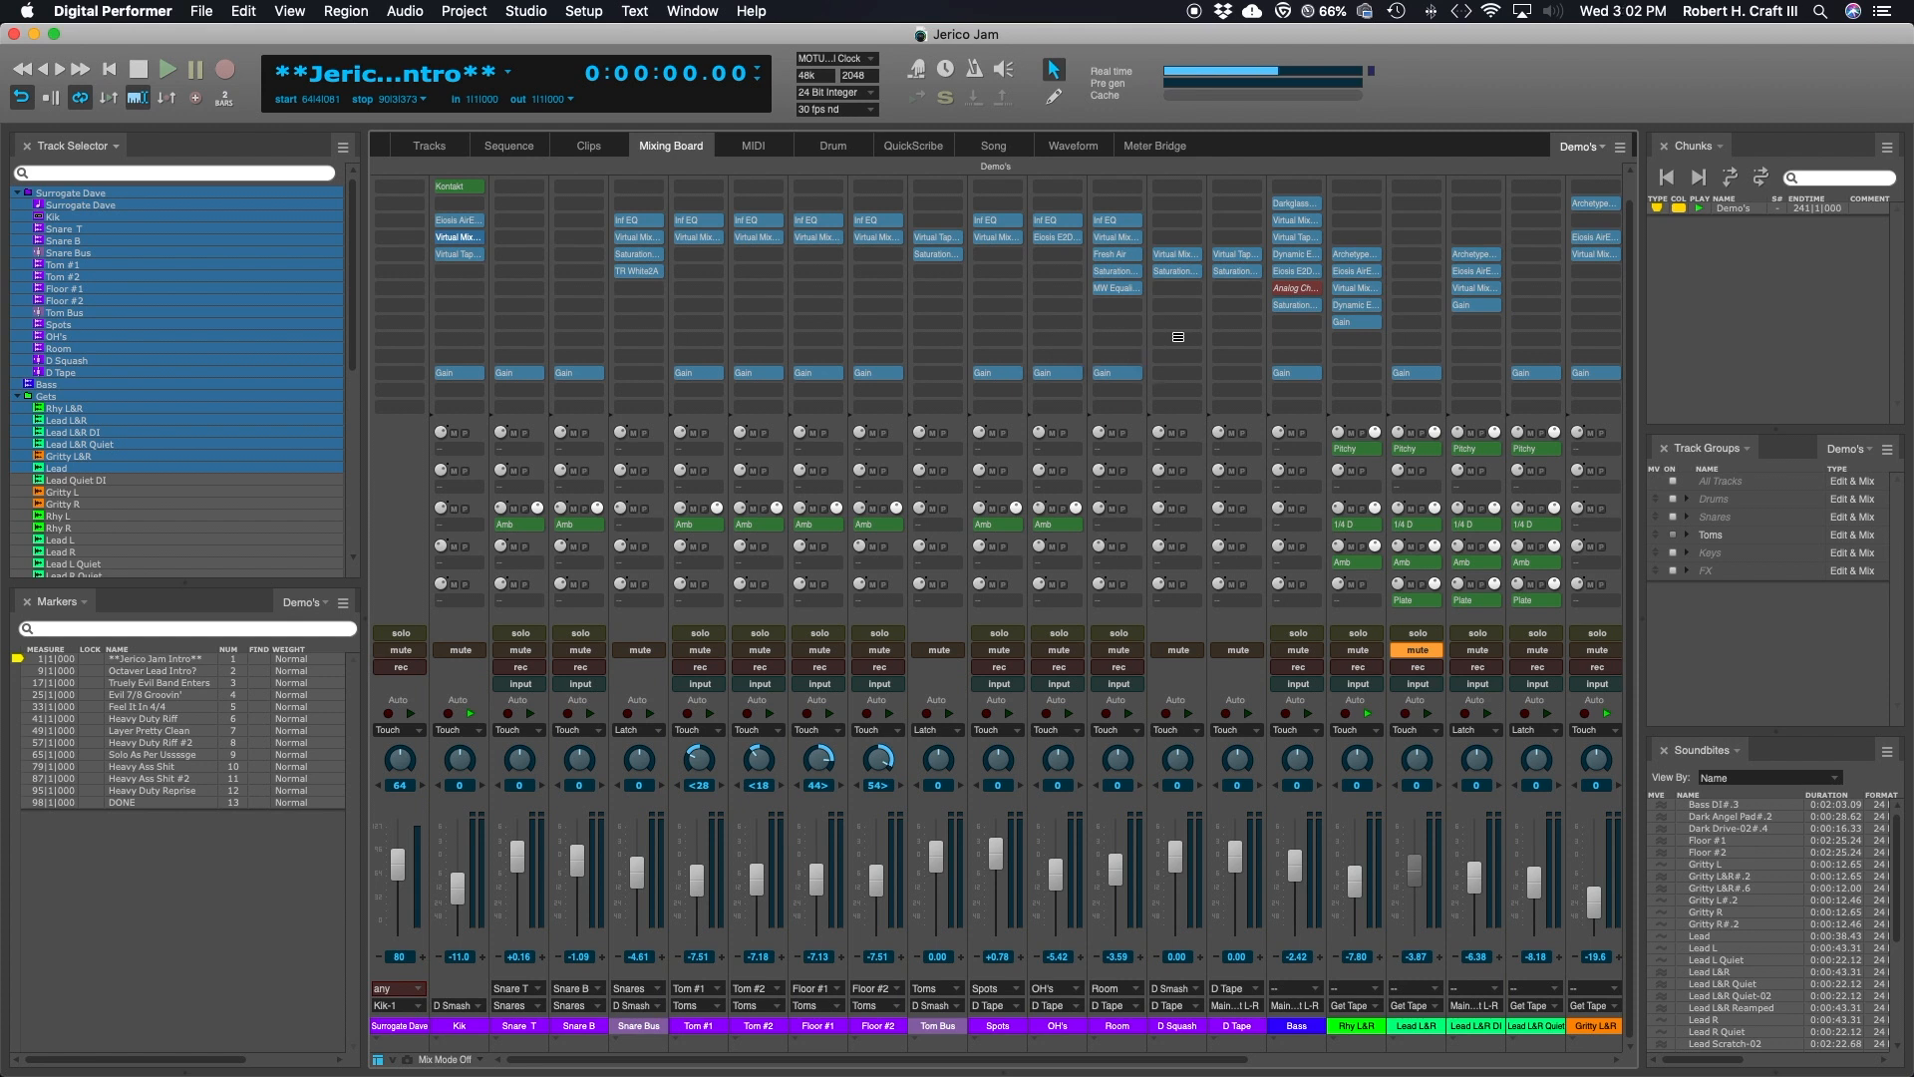
- Open the Softube Saturation Knob on the Bass track and reposition its window over the mixer
scroll(1178, 337, right, 8)
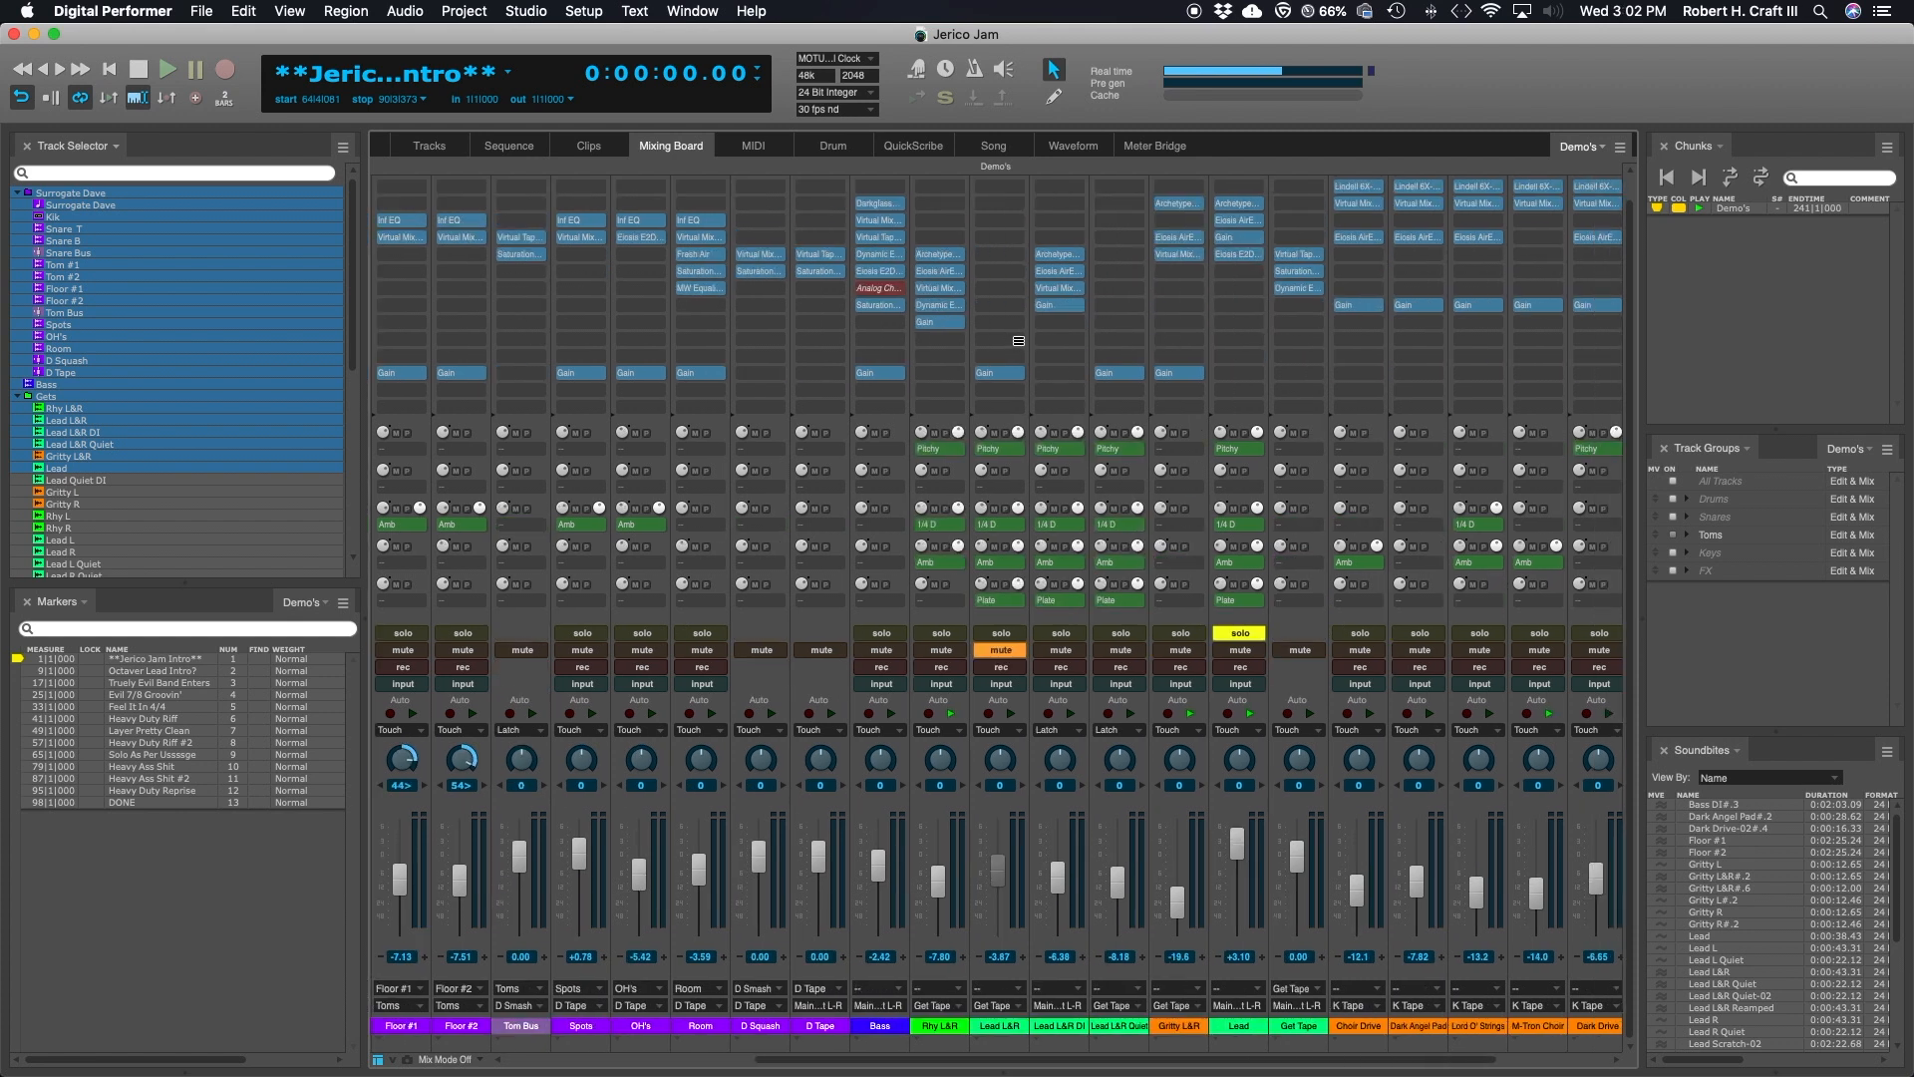
double_click(890, 311)
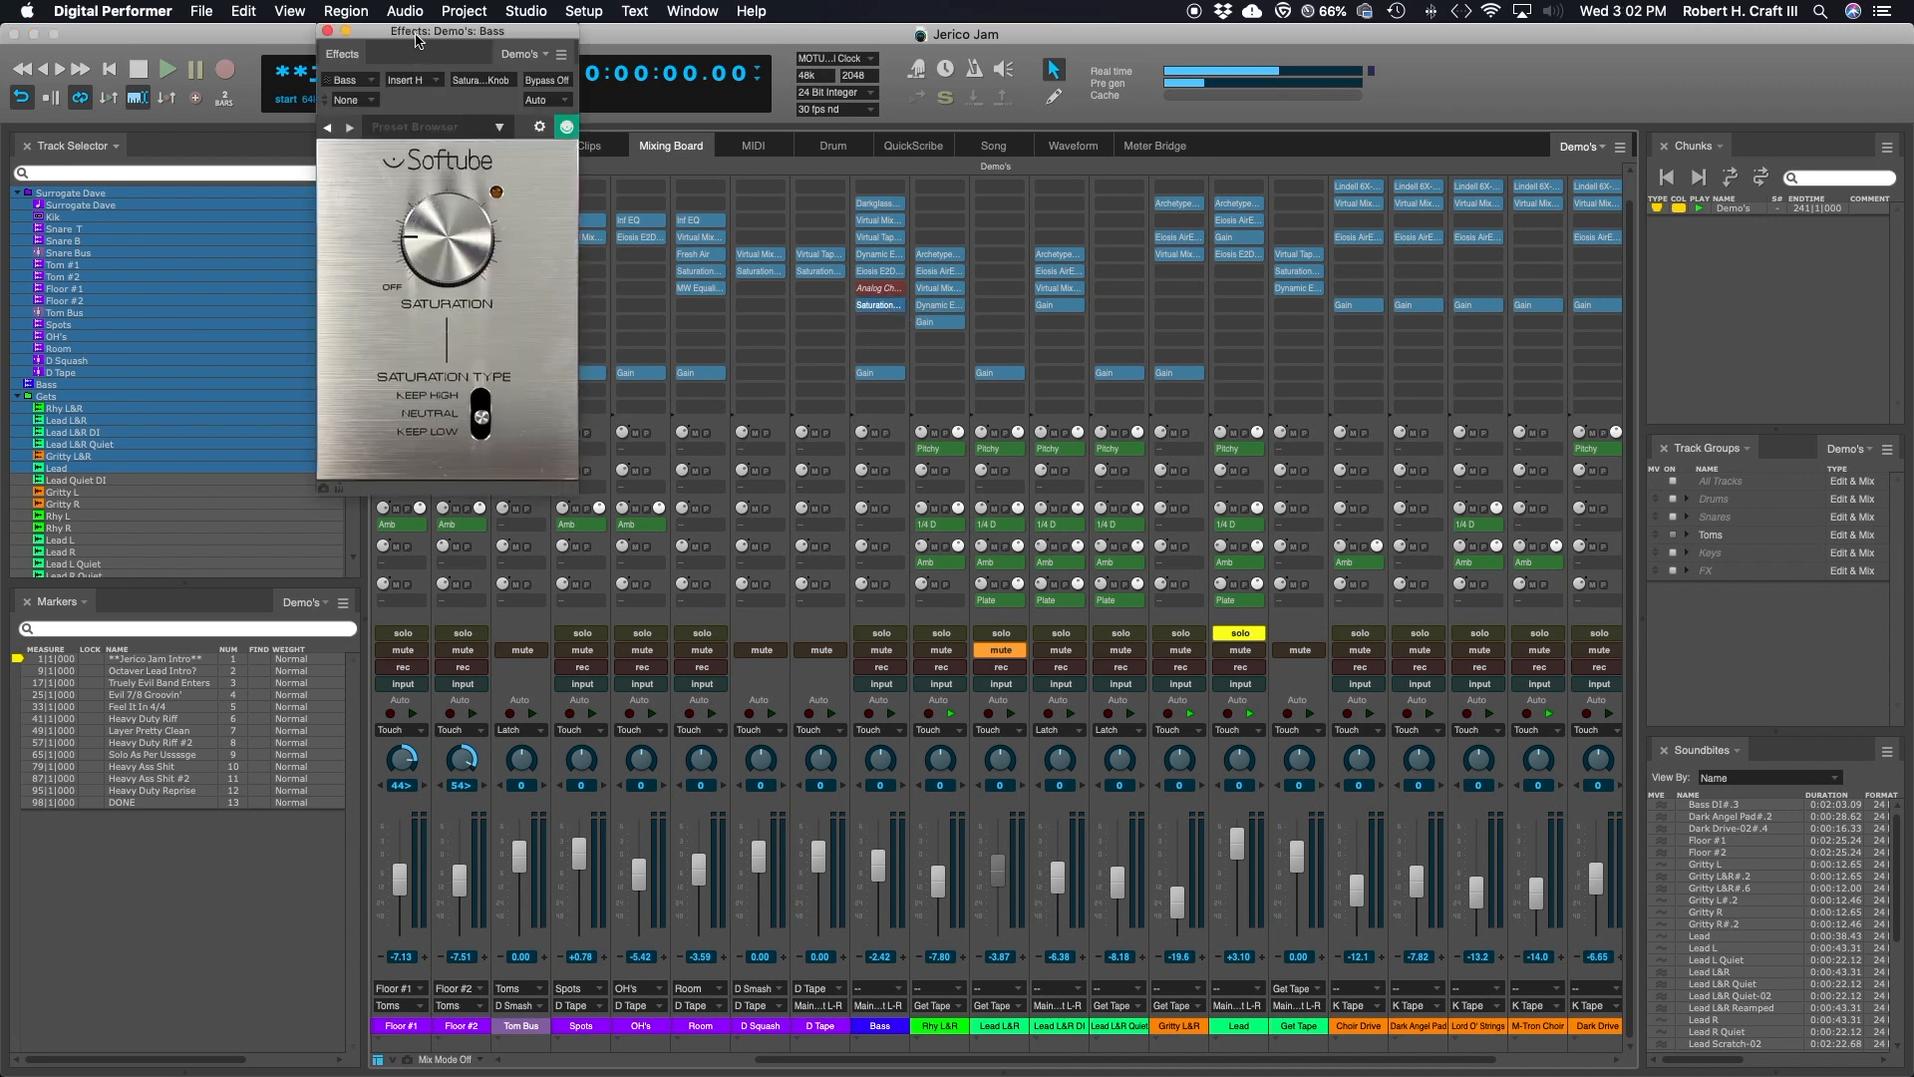
drag(410, 33, 459, 194)
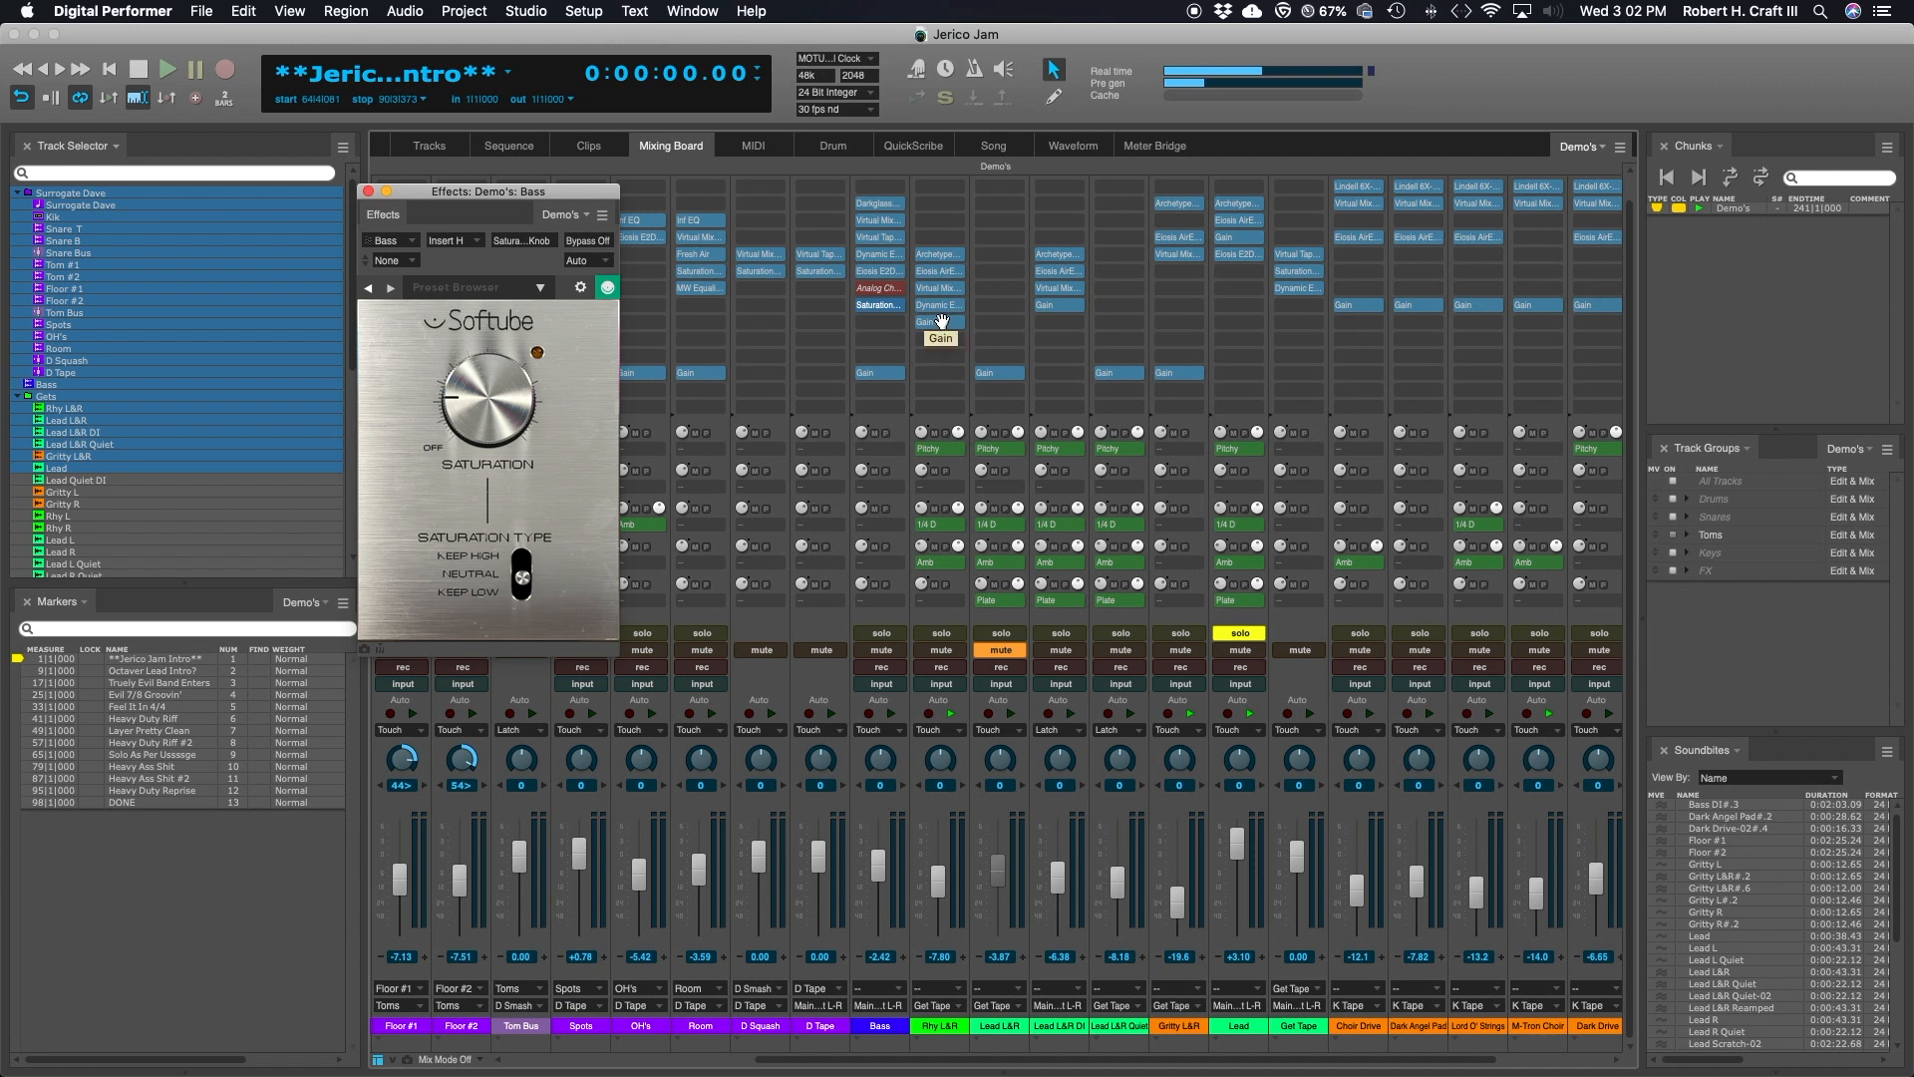
- Open Virtual Tape Machines on the D Tape track, view it beside the Saturation Knob, and close both plug-in windows
click(818, 253)
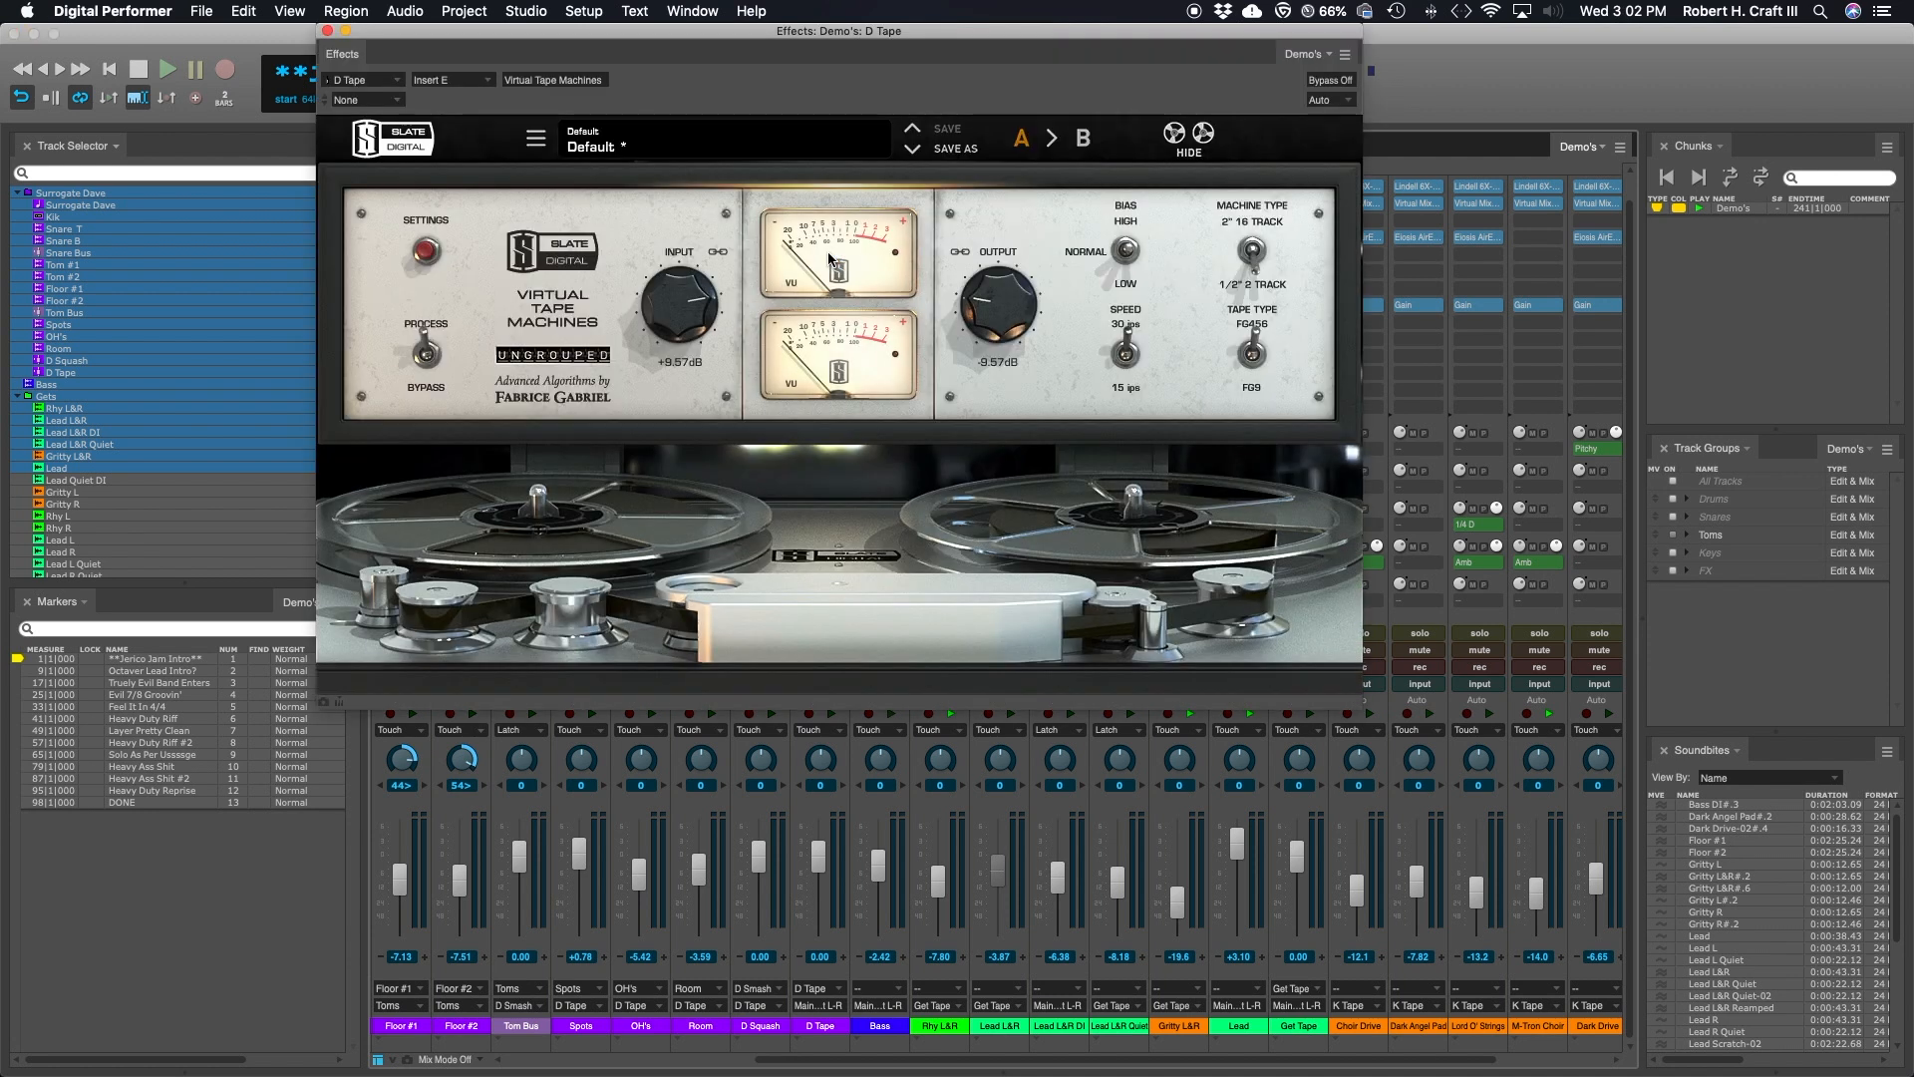
drag(773, 30, 1132, 59)
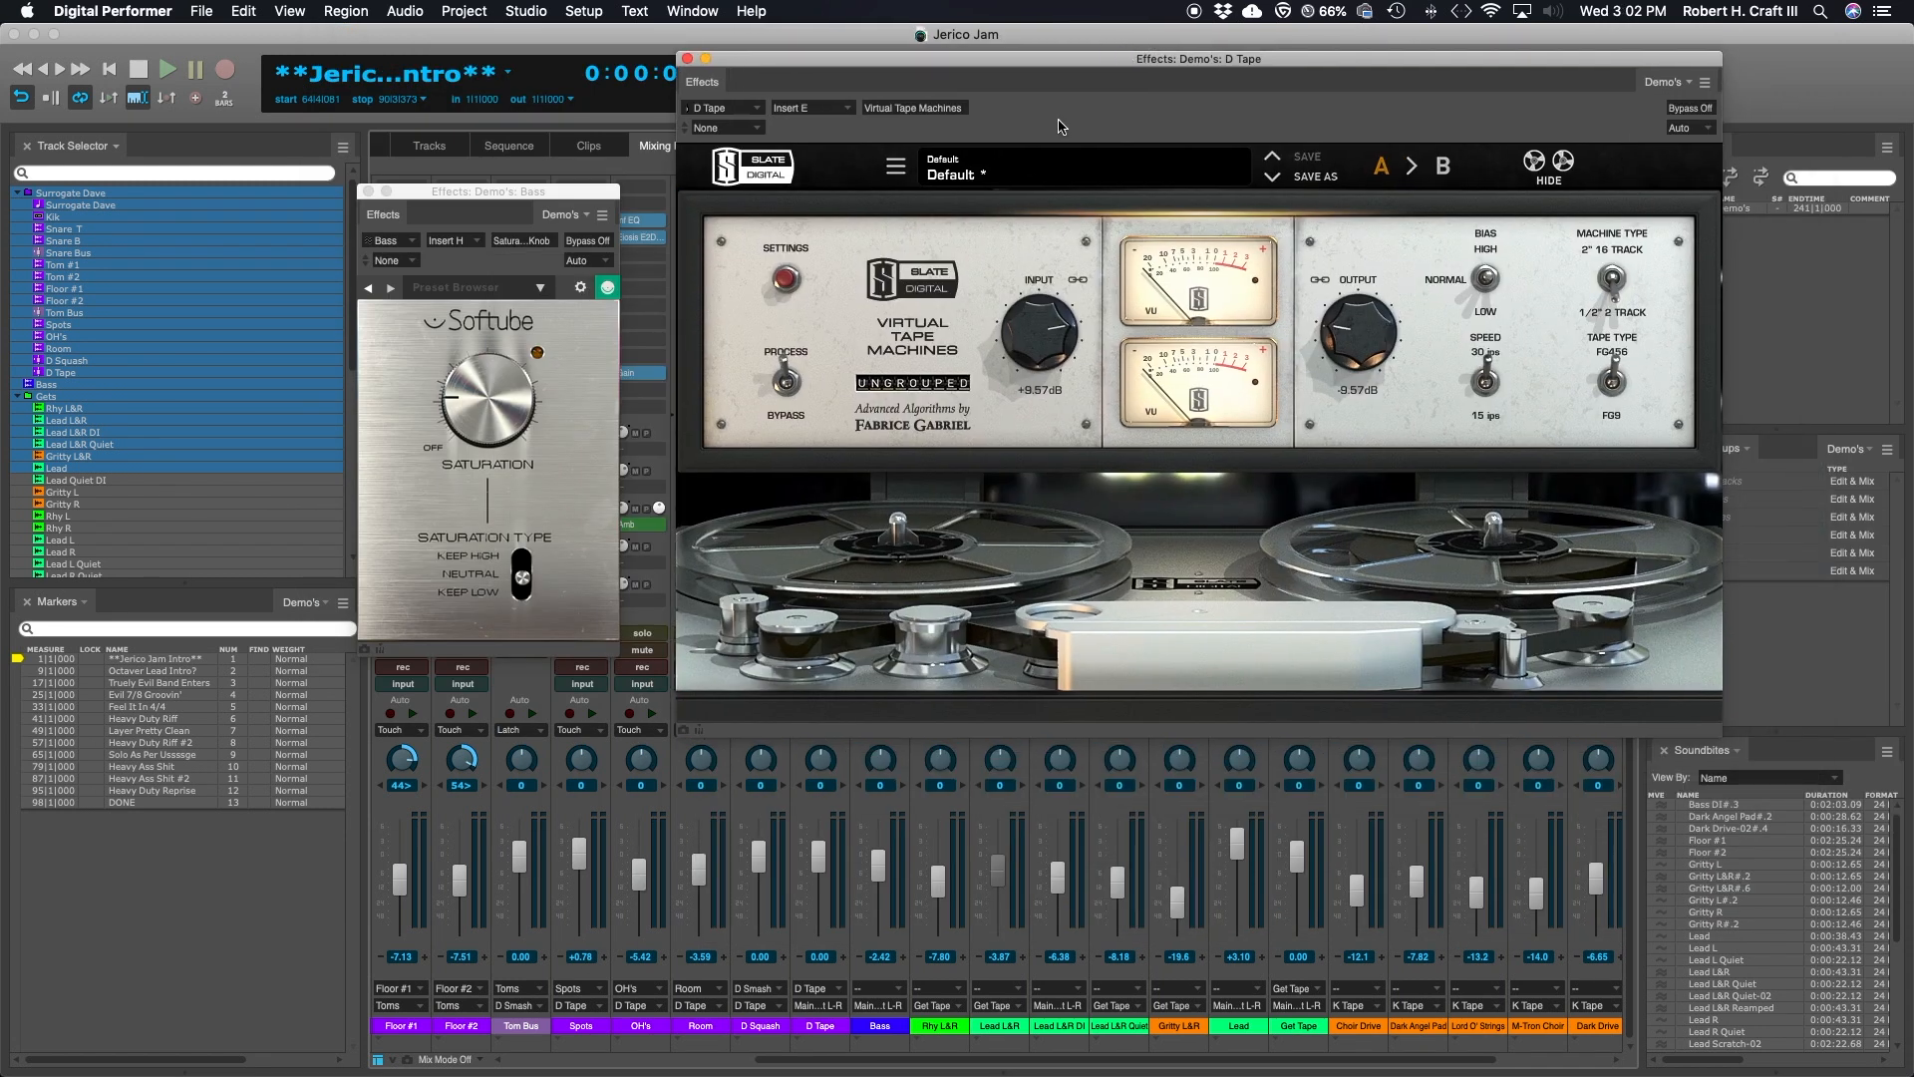
drag(548, 191, 425, 31)
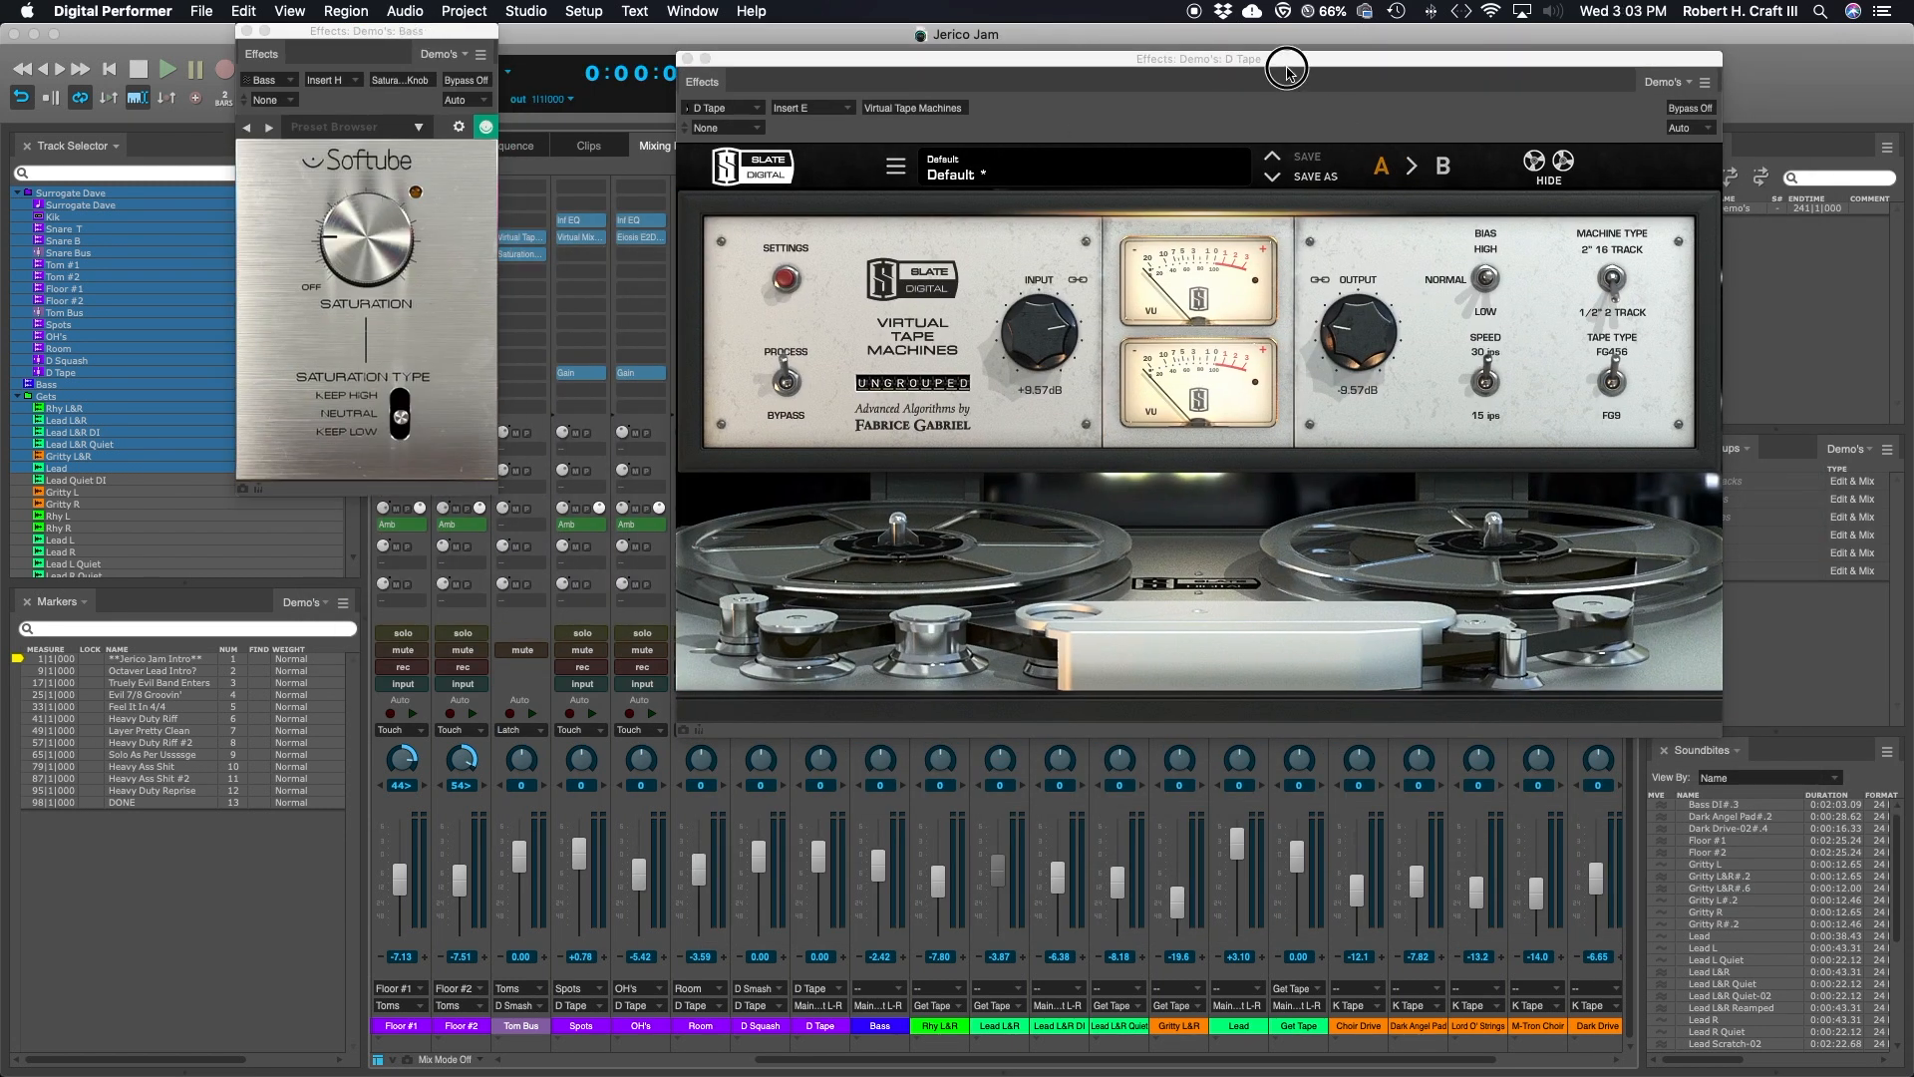
drag(1282, 60, 1214, 48)
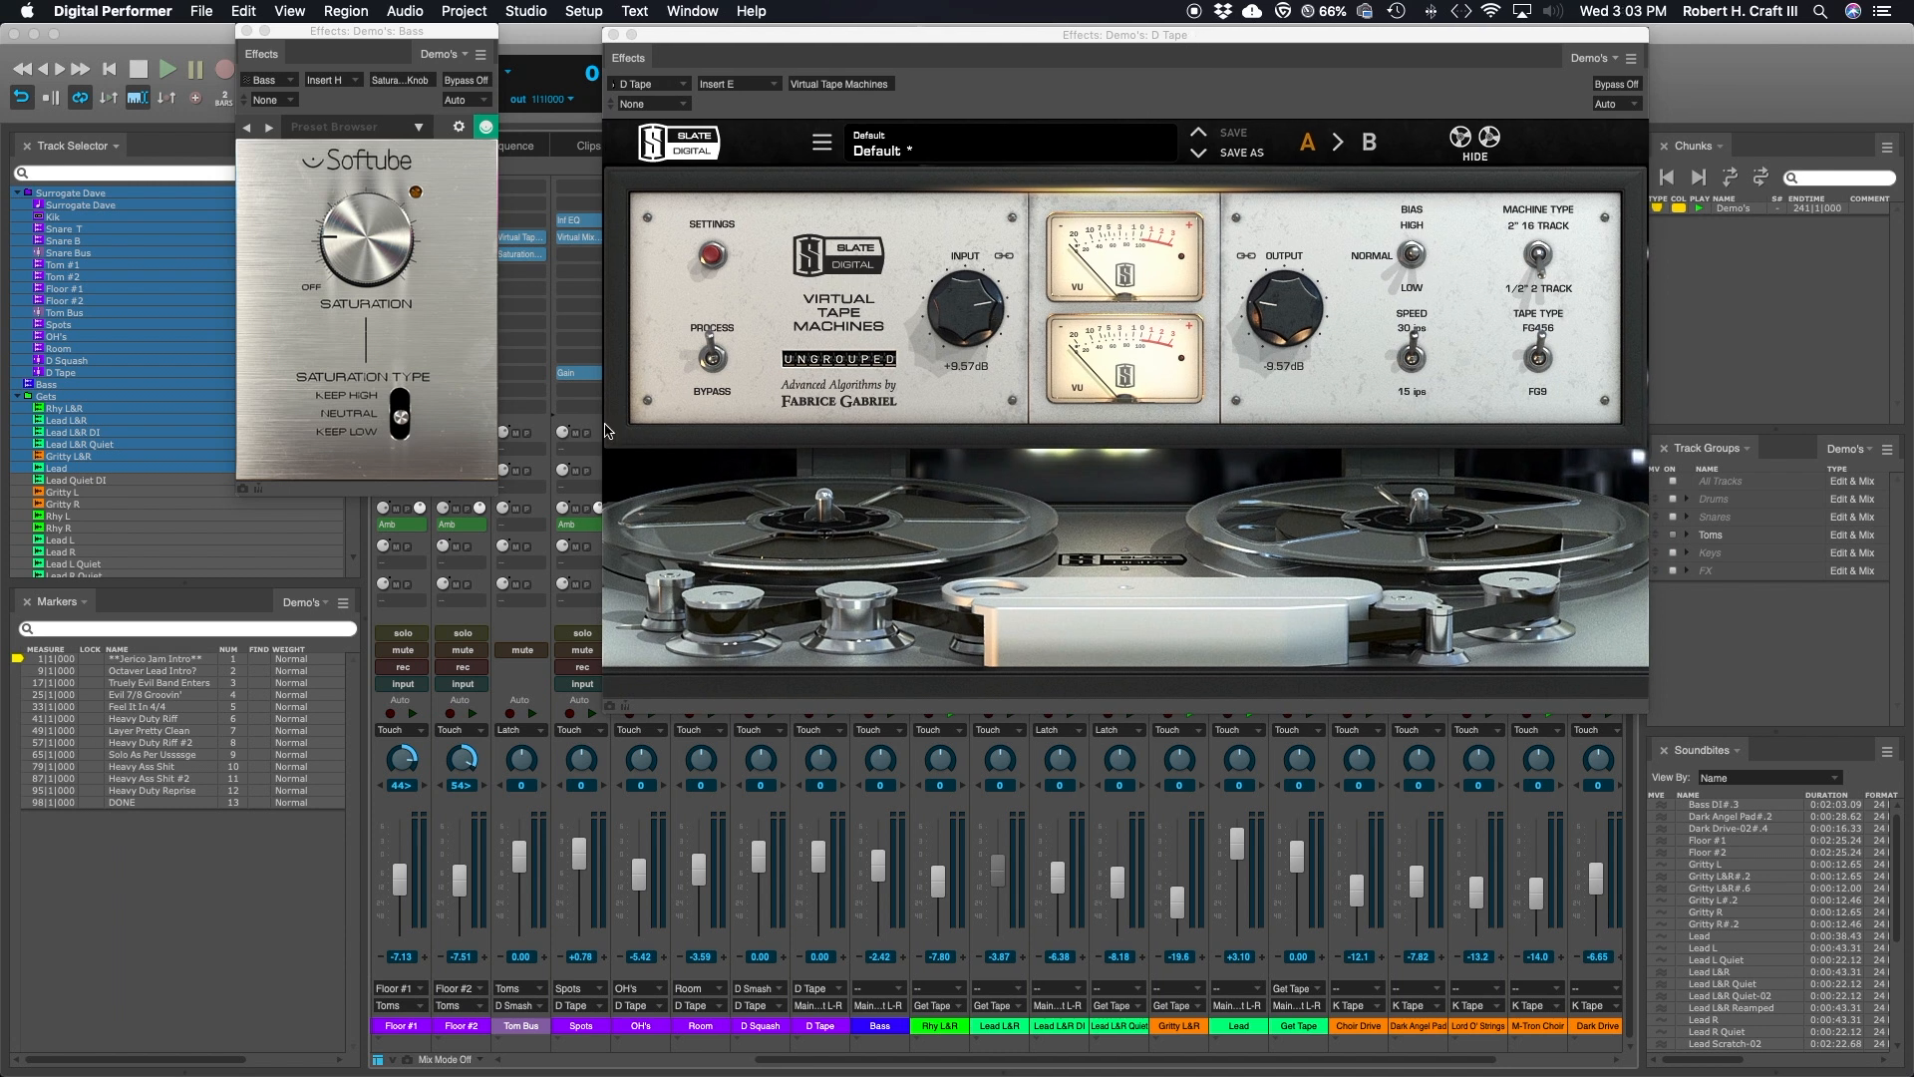
click(613, 35)
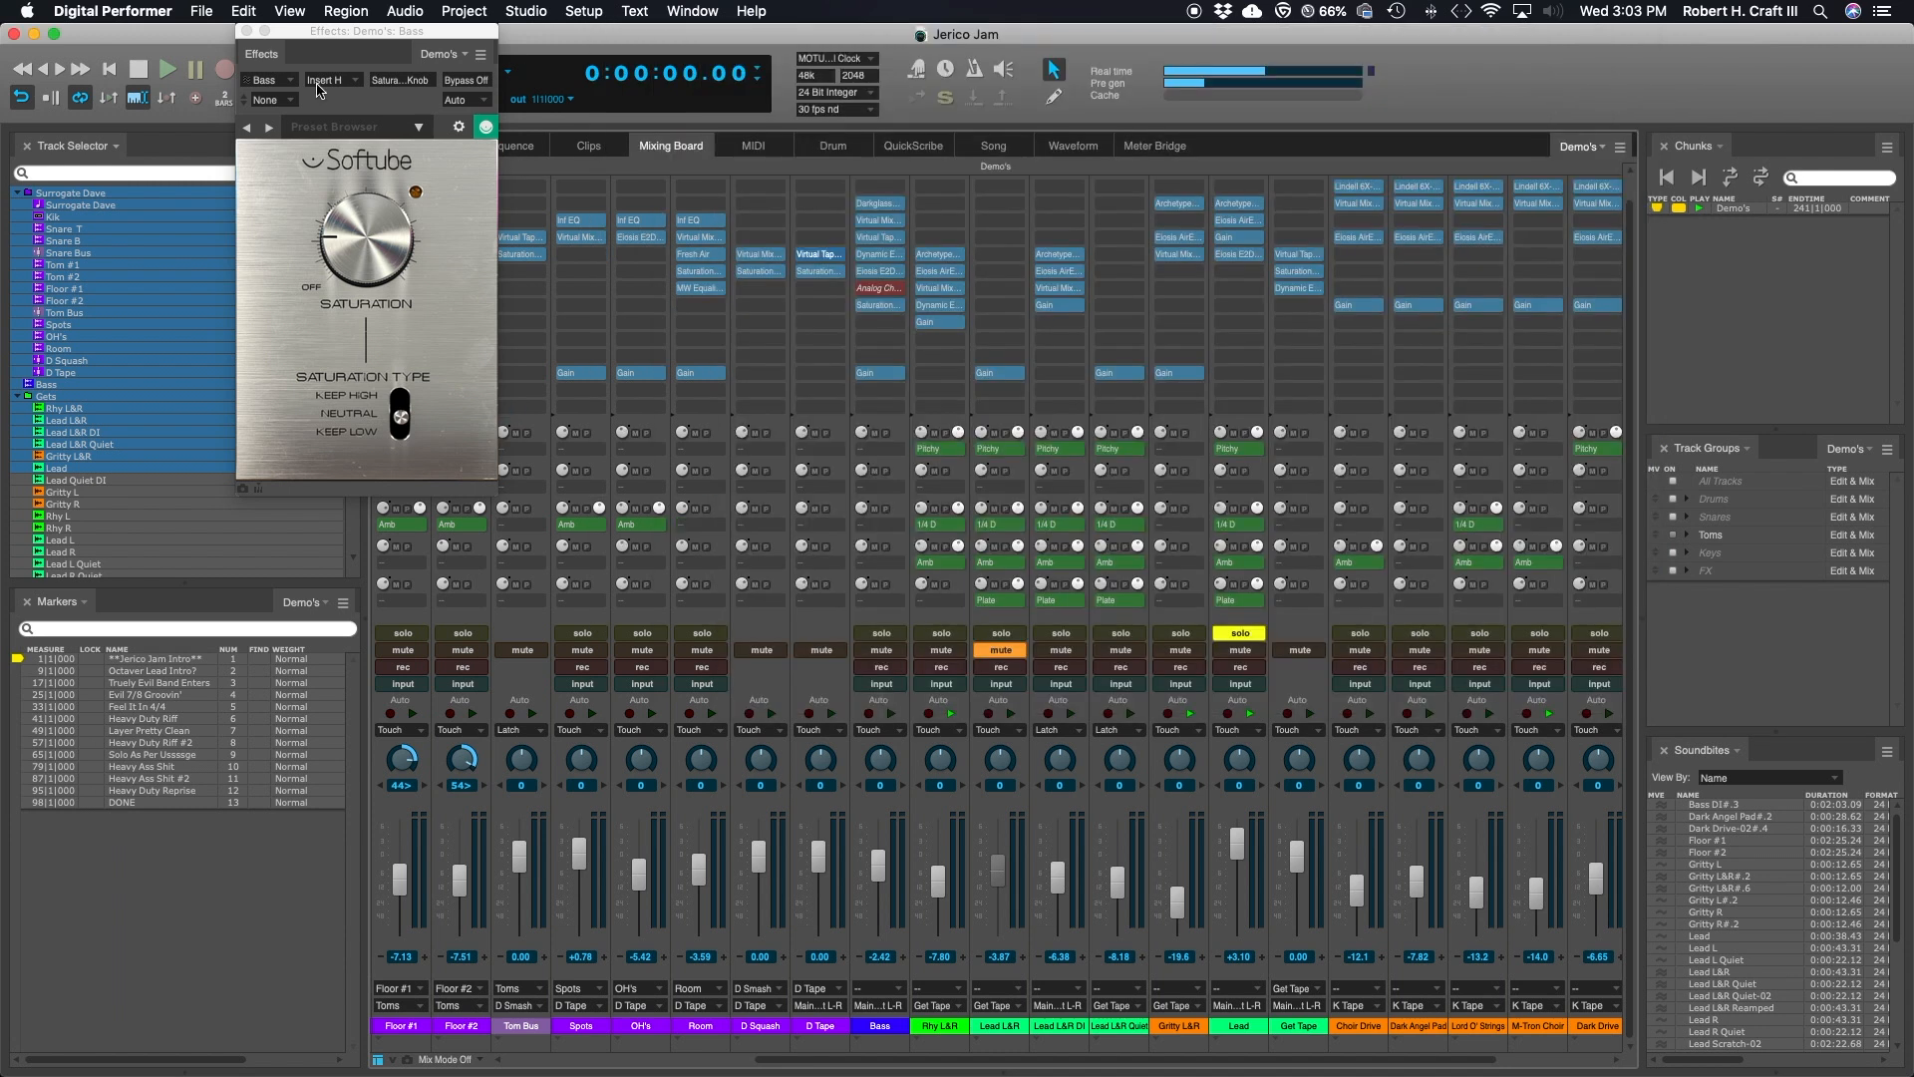
click(247, 32)
- Show the Sequence editor and enlarge the timeline around the Layer Pretty Clean section of Rhy L&R
drag(974, 1064, 984, 1065)
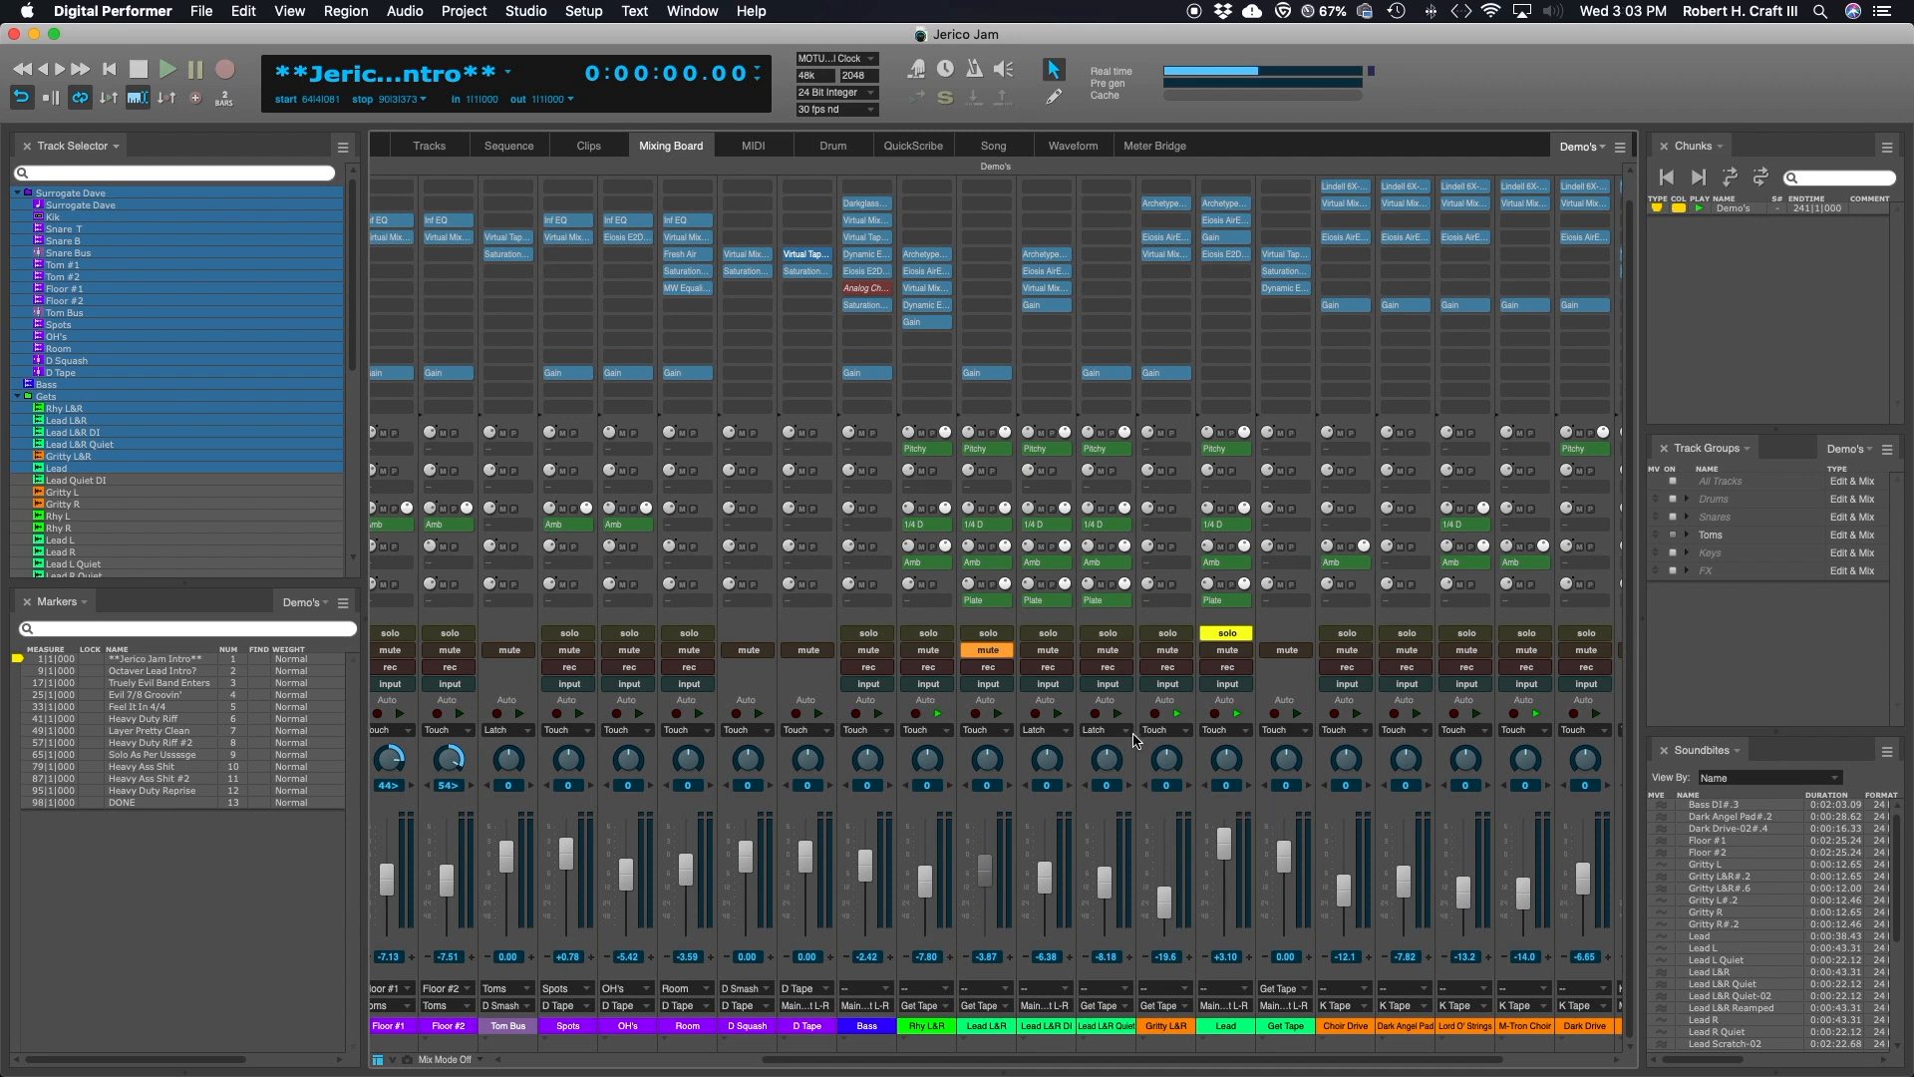
click(519, 147)
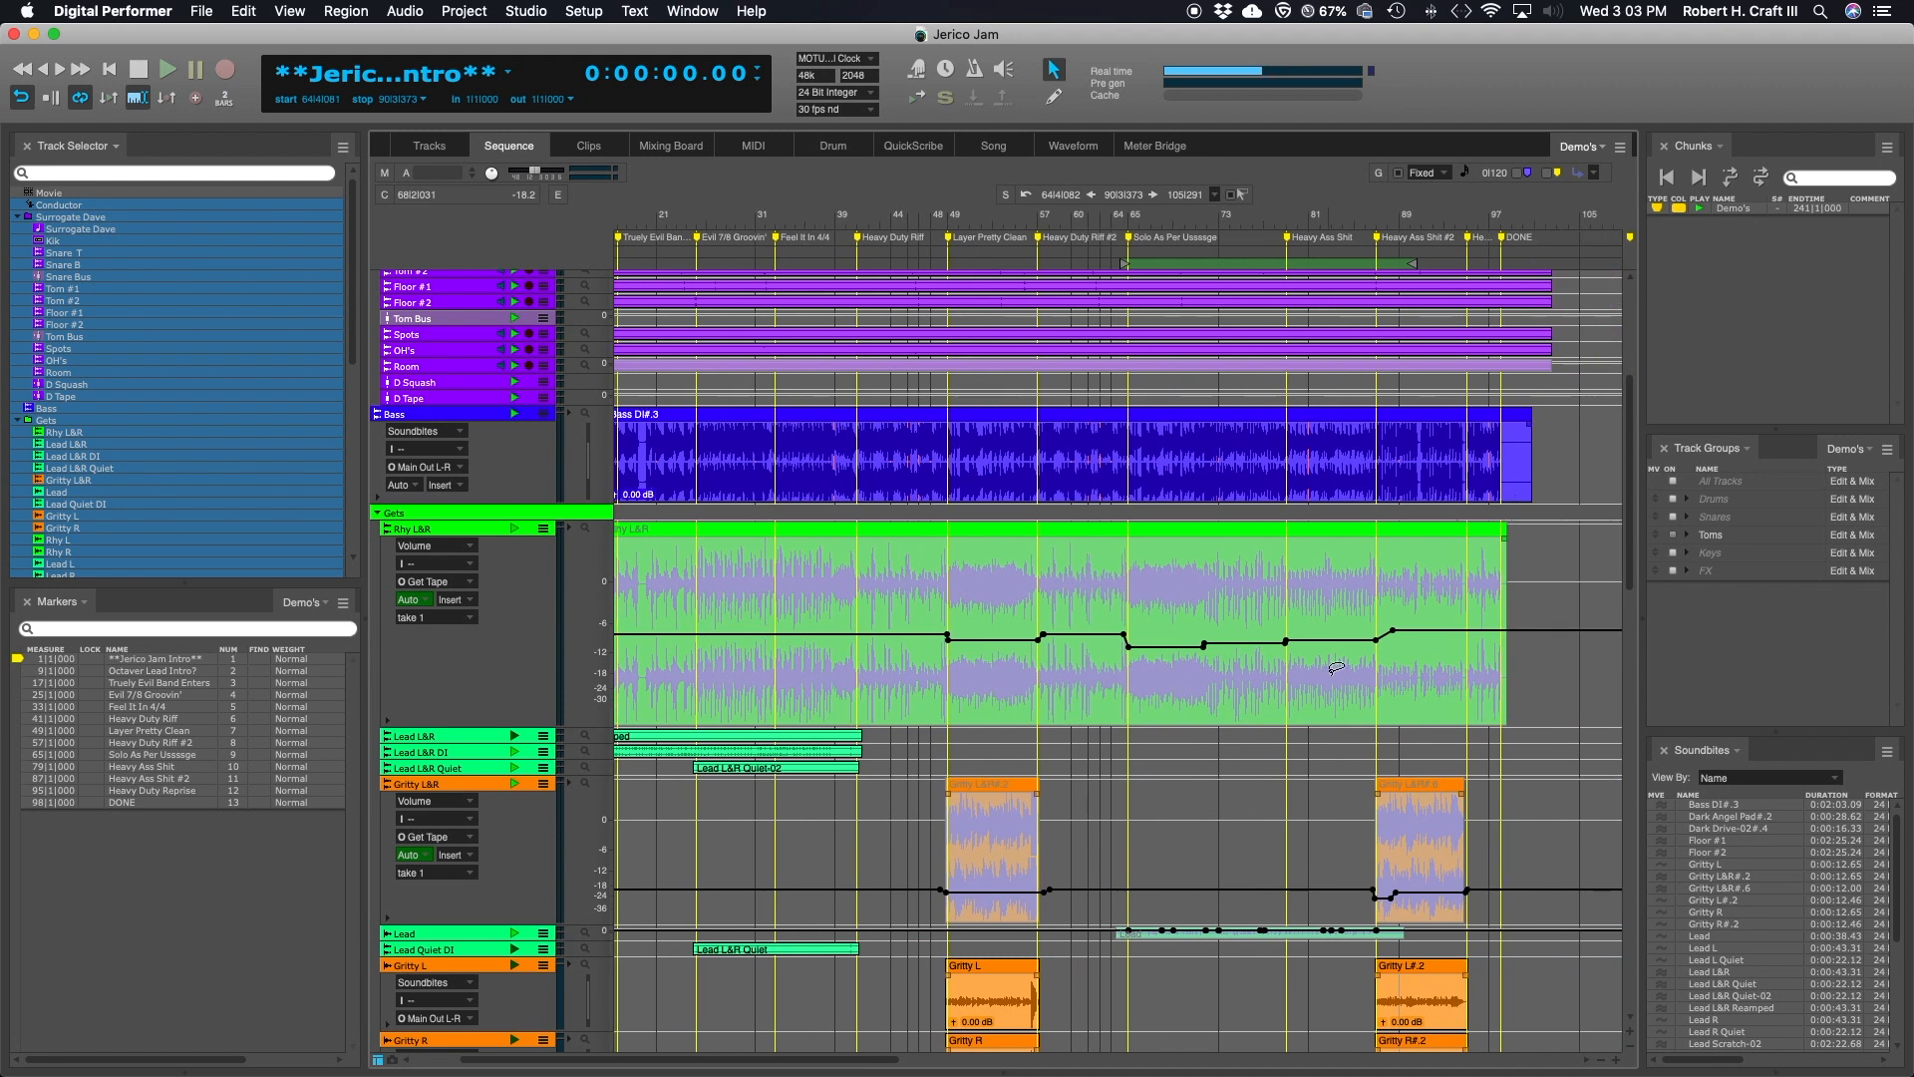
scroll(1336, 668, right, 3)
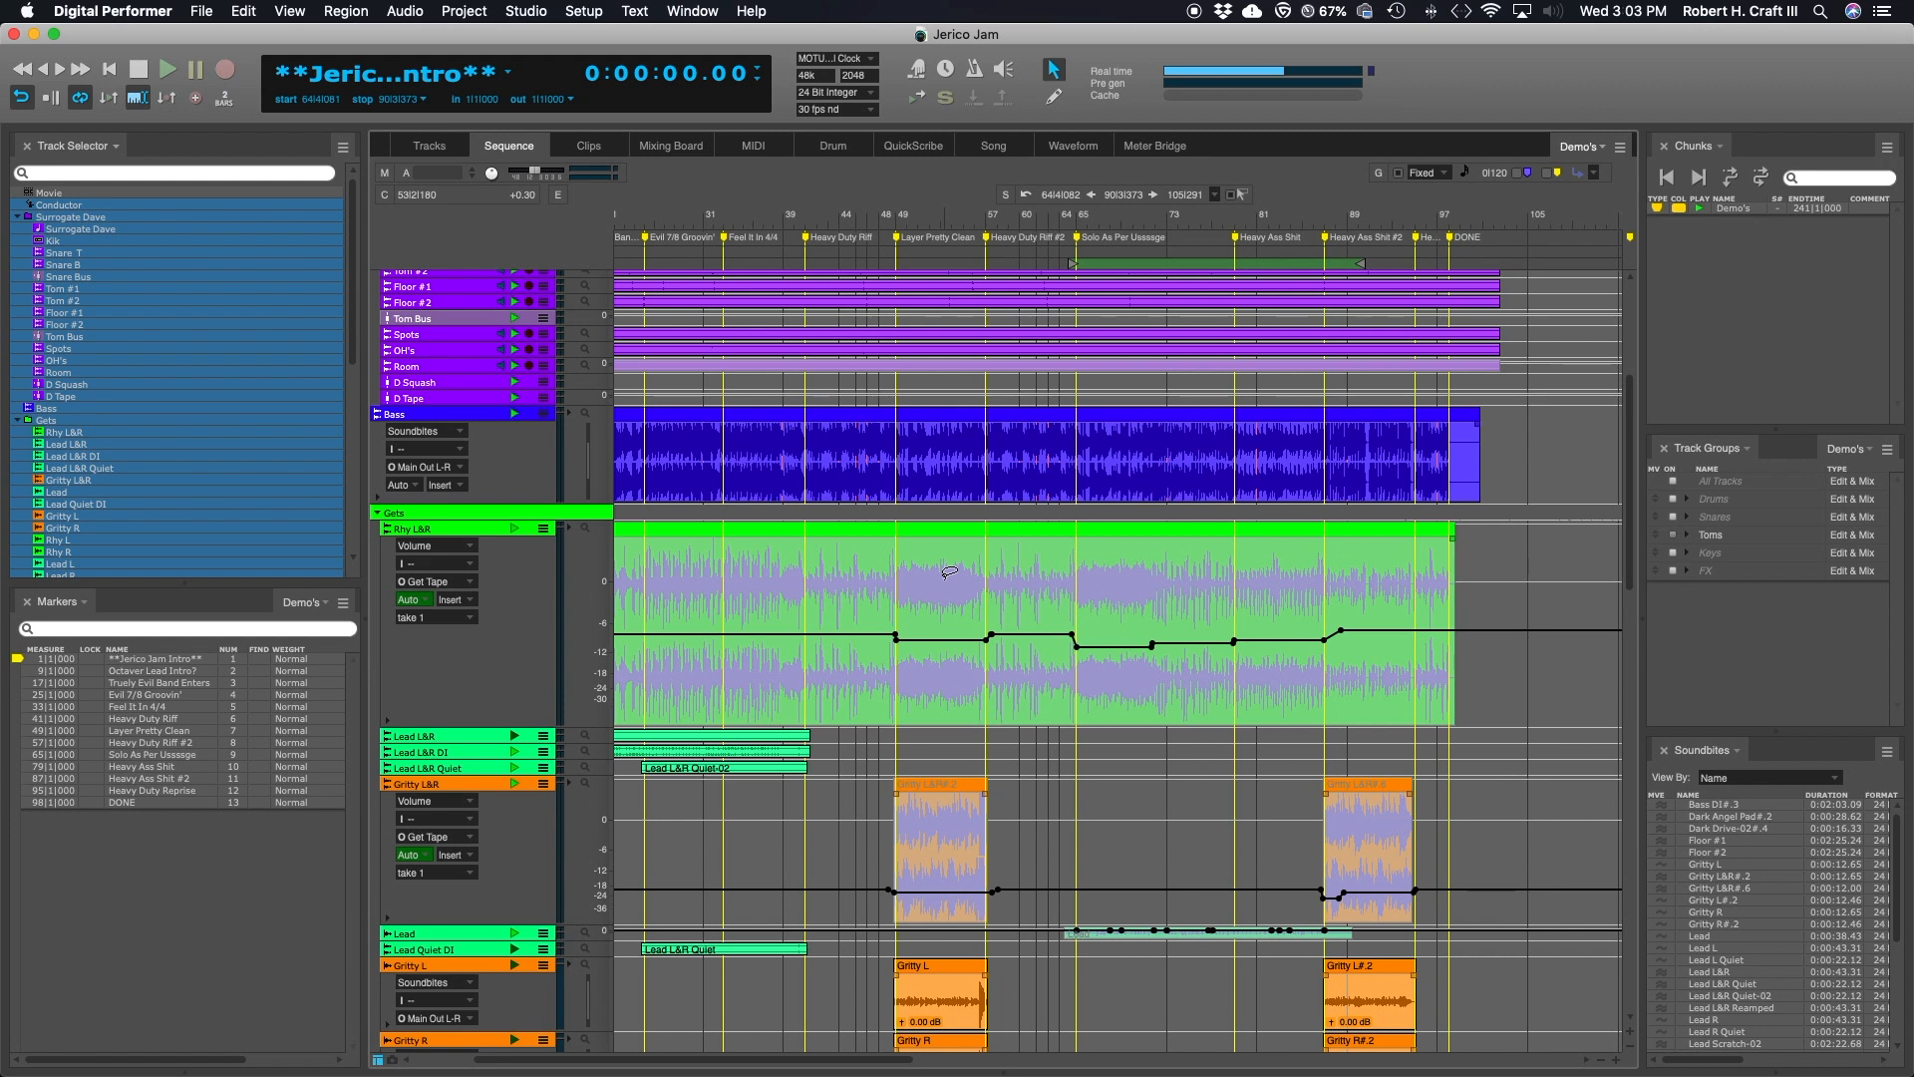
key(super+Right)
key(super+Right)
key(super+Right)
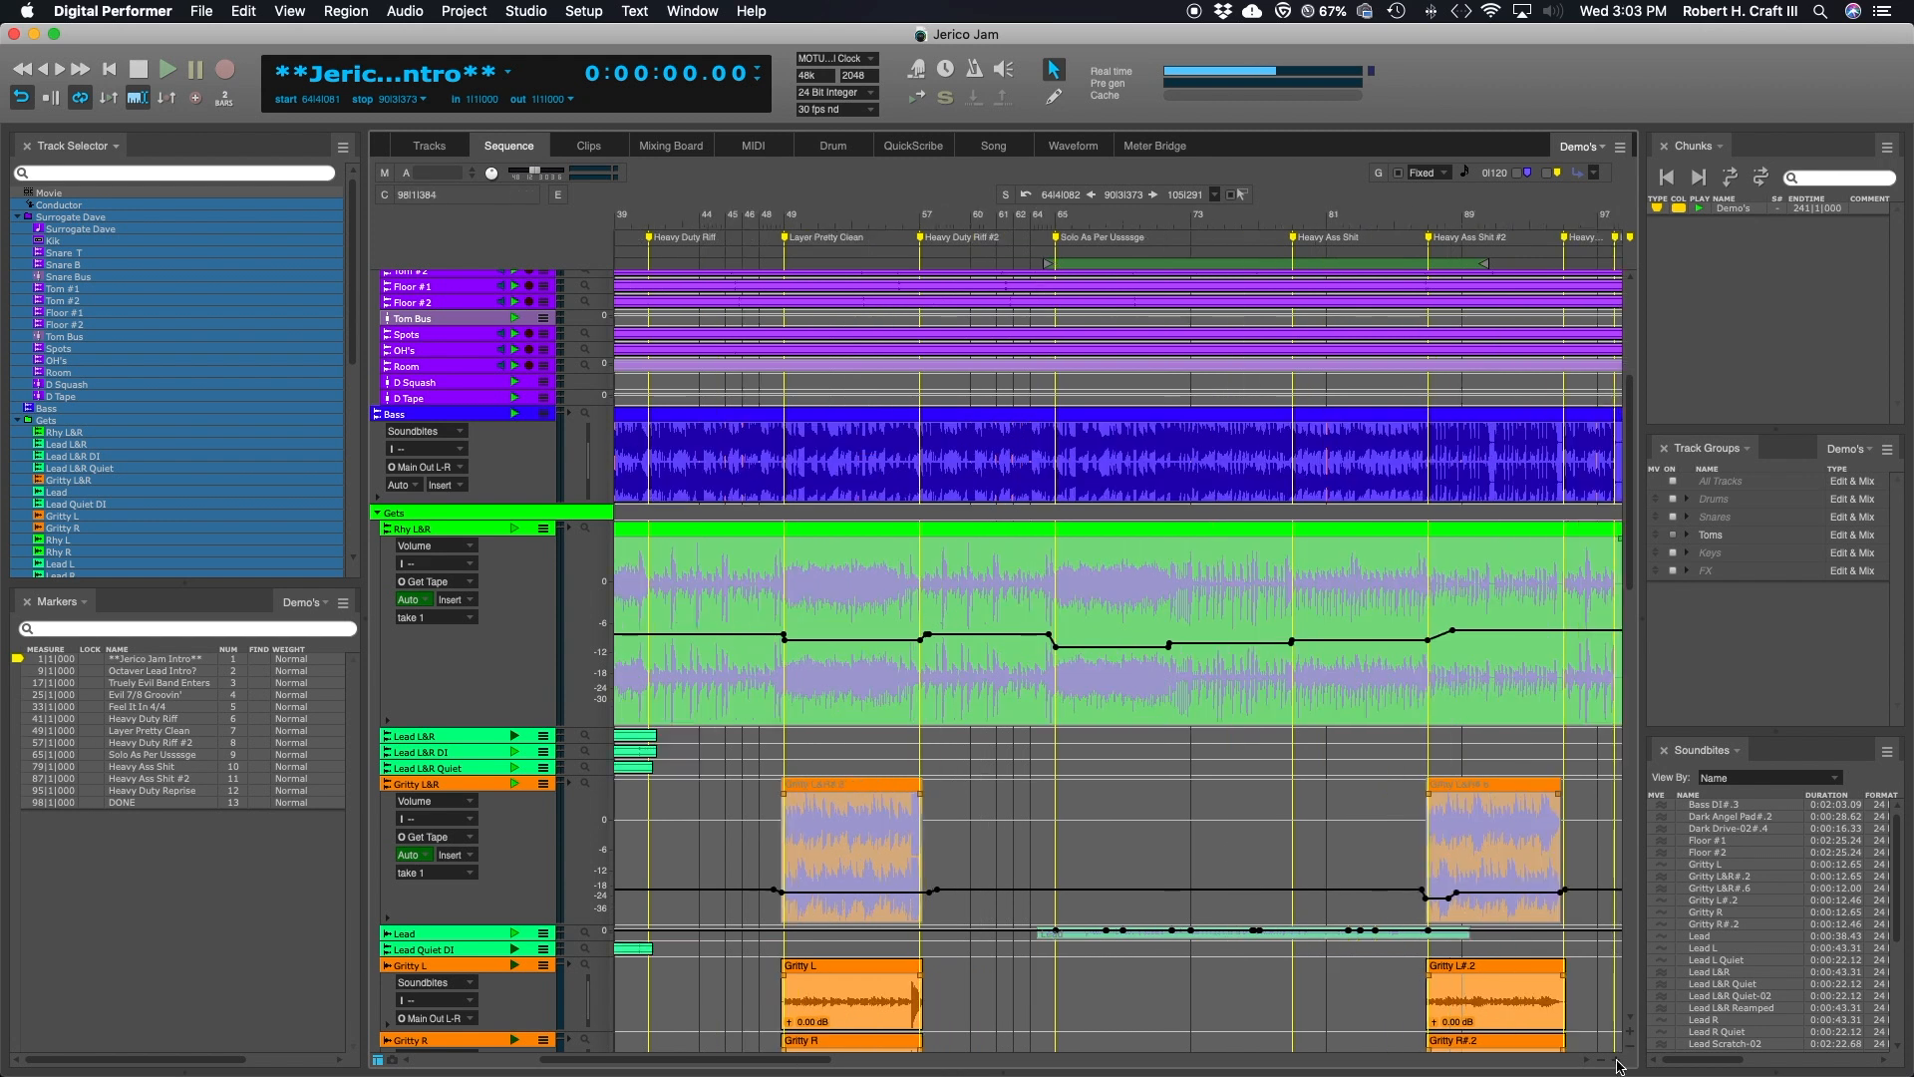
scroll(1107, 657, left, 8)
scroll(1107, 658, left, 3)
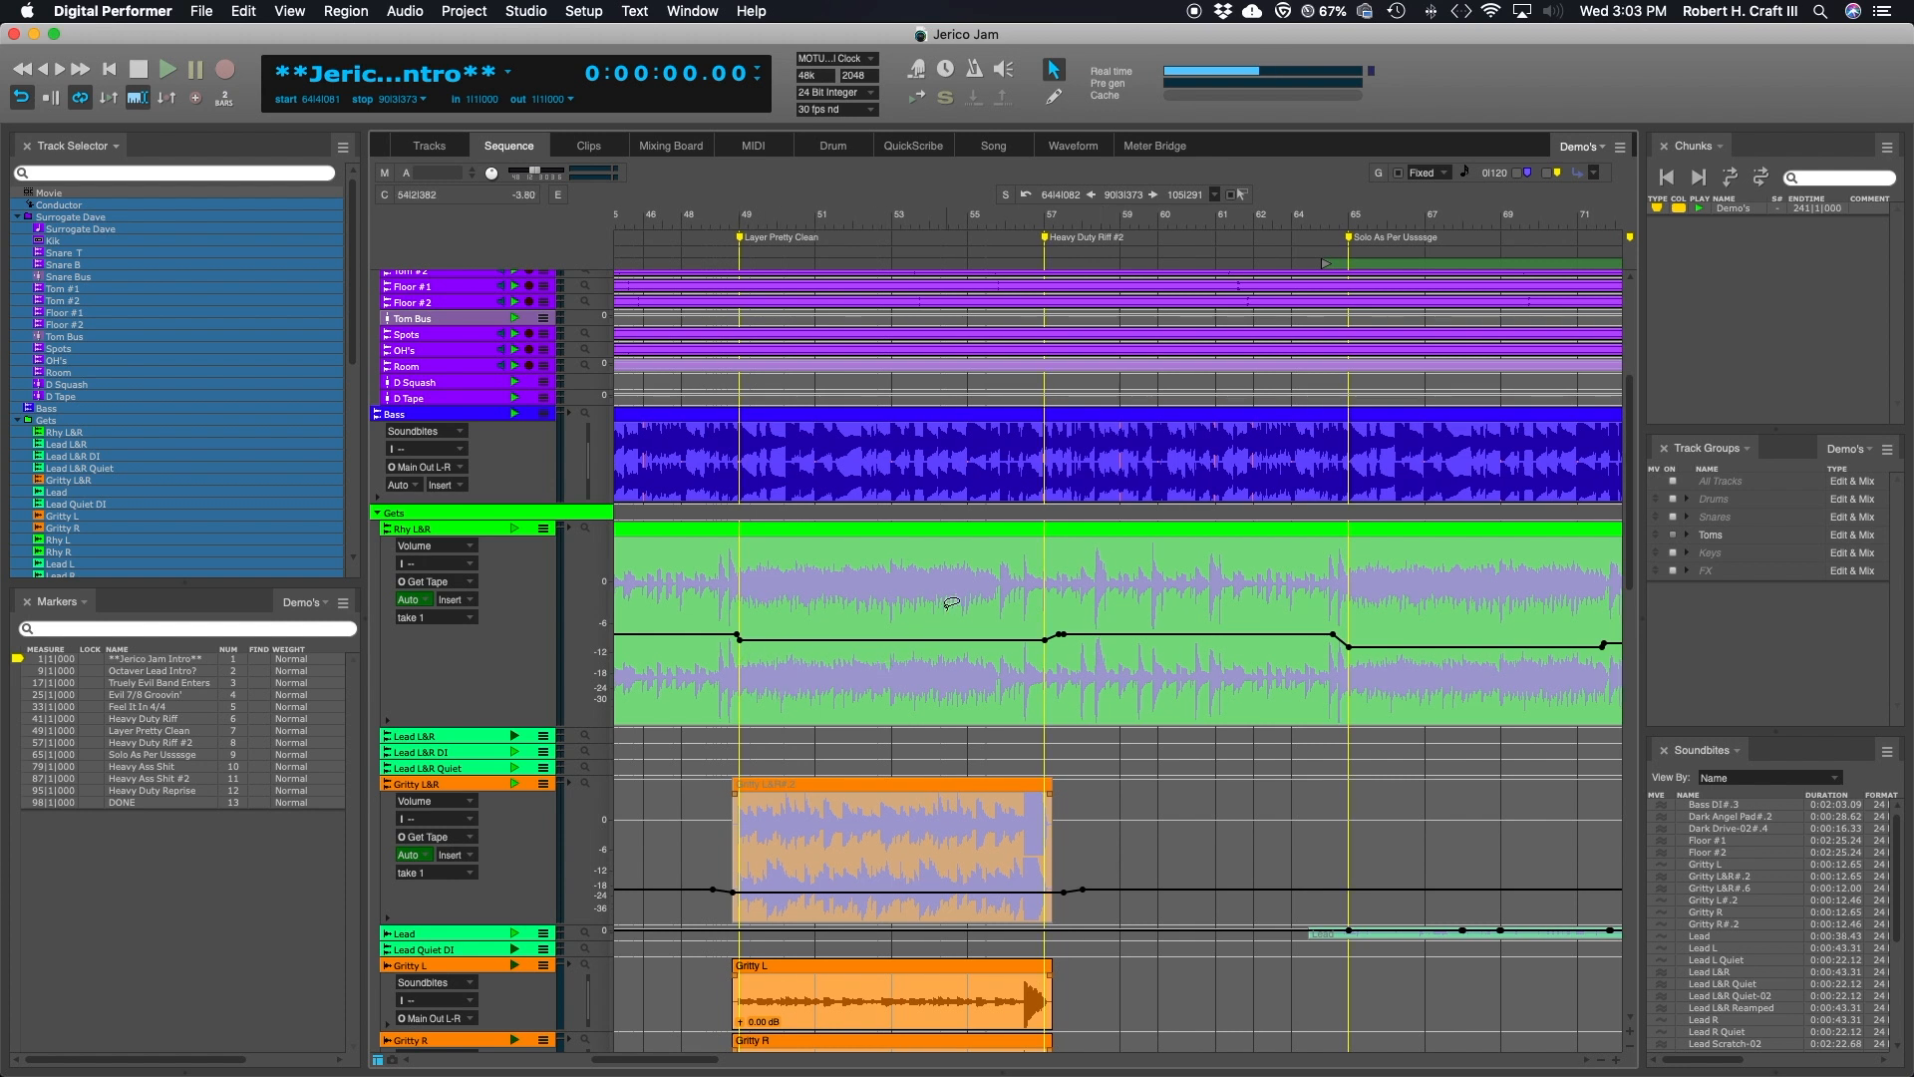
- Examine the Rhy L&R volume automation from the Truely Evil Band Enters section through Heavy Duty Riff #2
scroll(947, 608, down, 1)
scroll(947, 616, up, 8)
scroll(947, 609, down, 8)
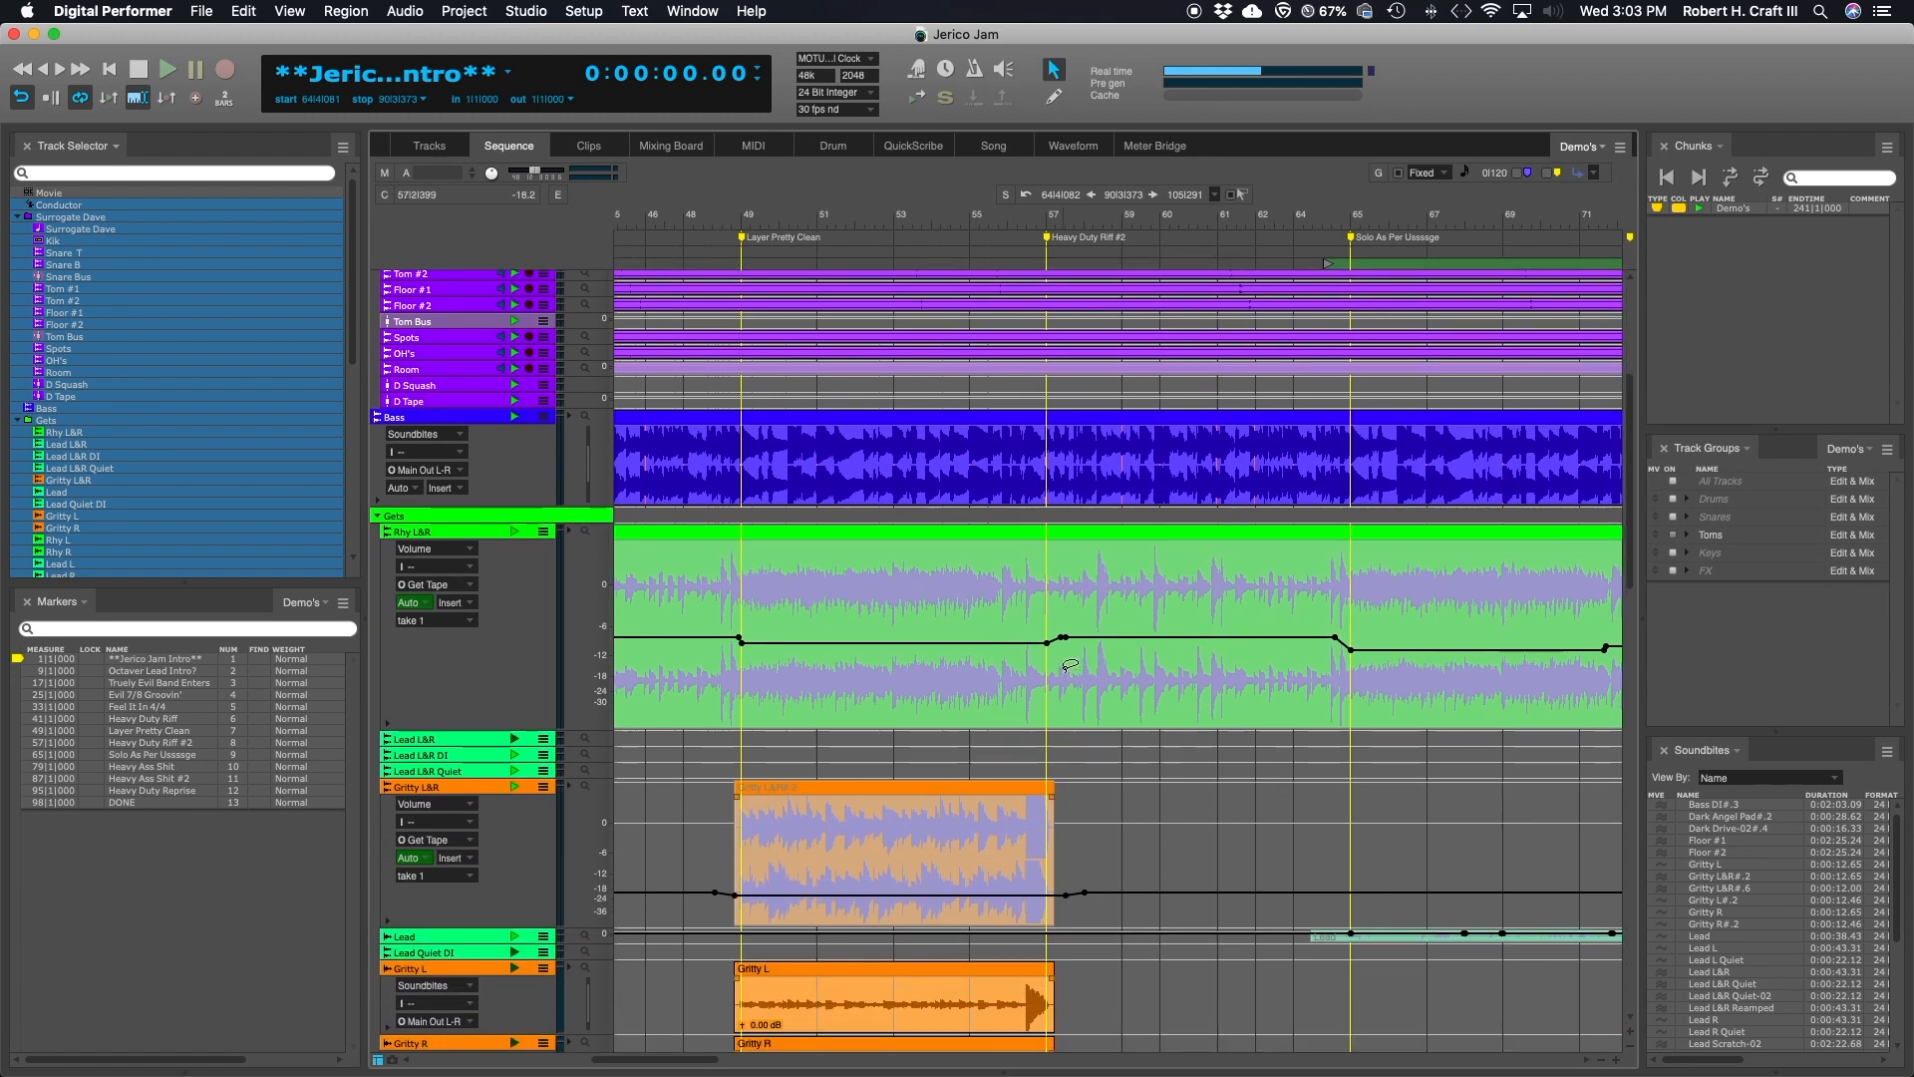
scroll(922, 671, left, 3)
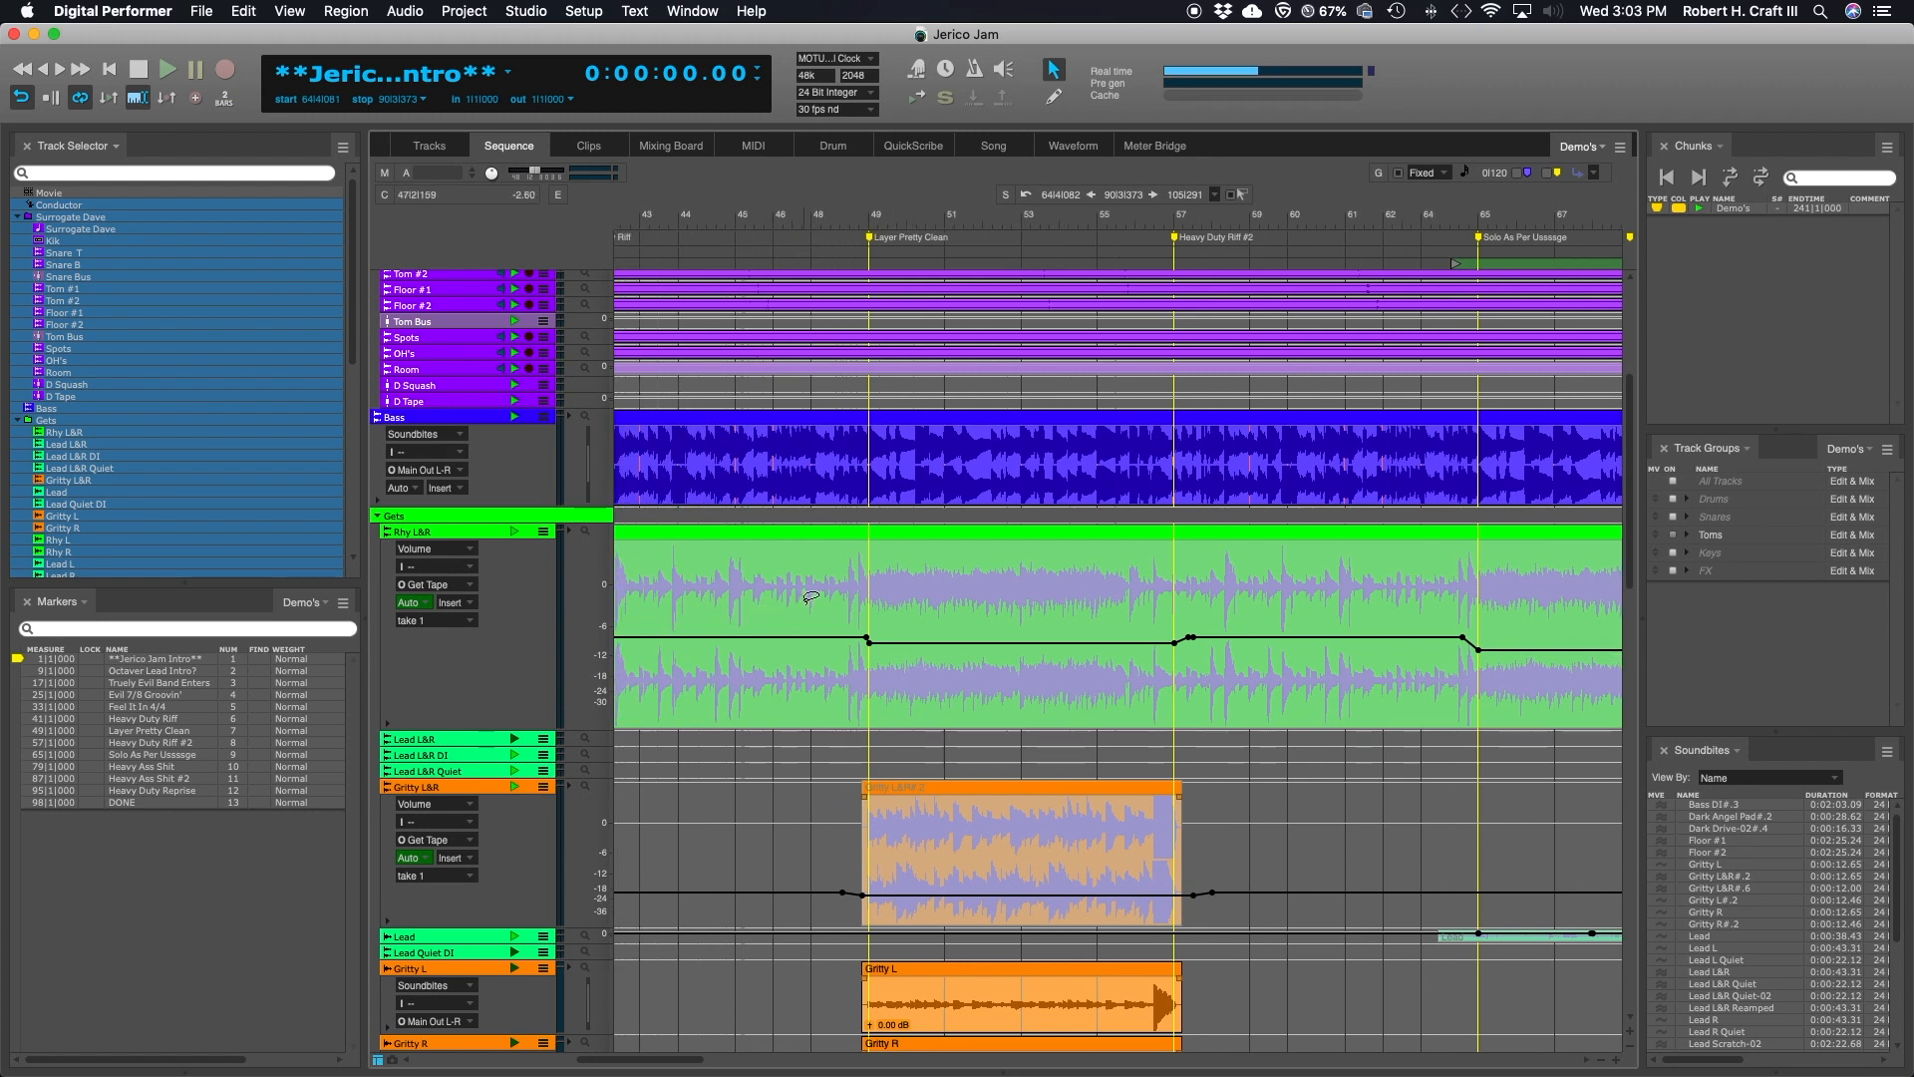
scroll(811, 598, left, 10)
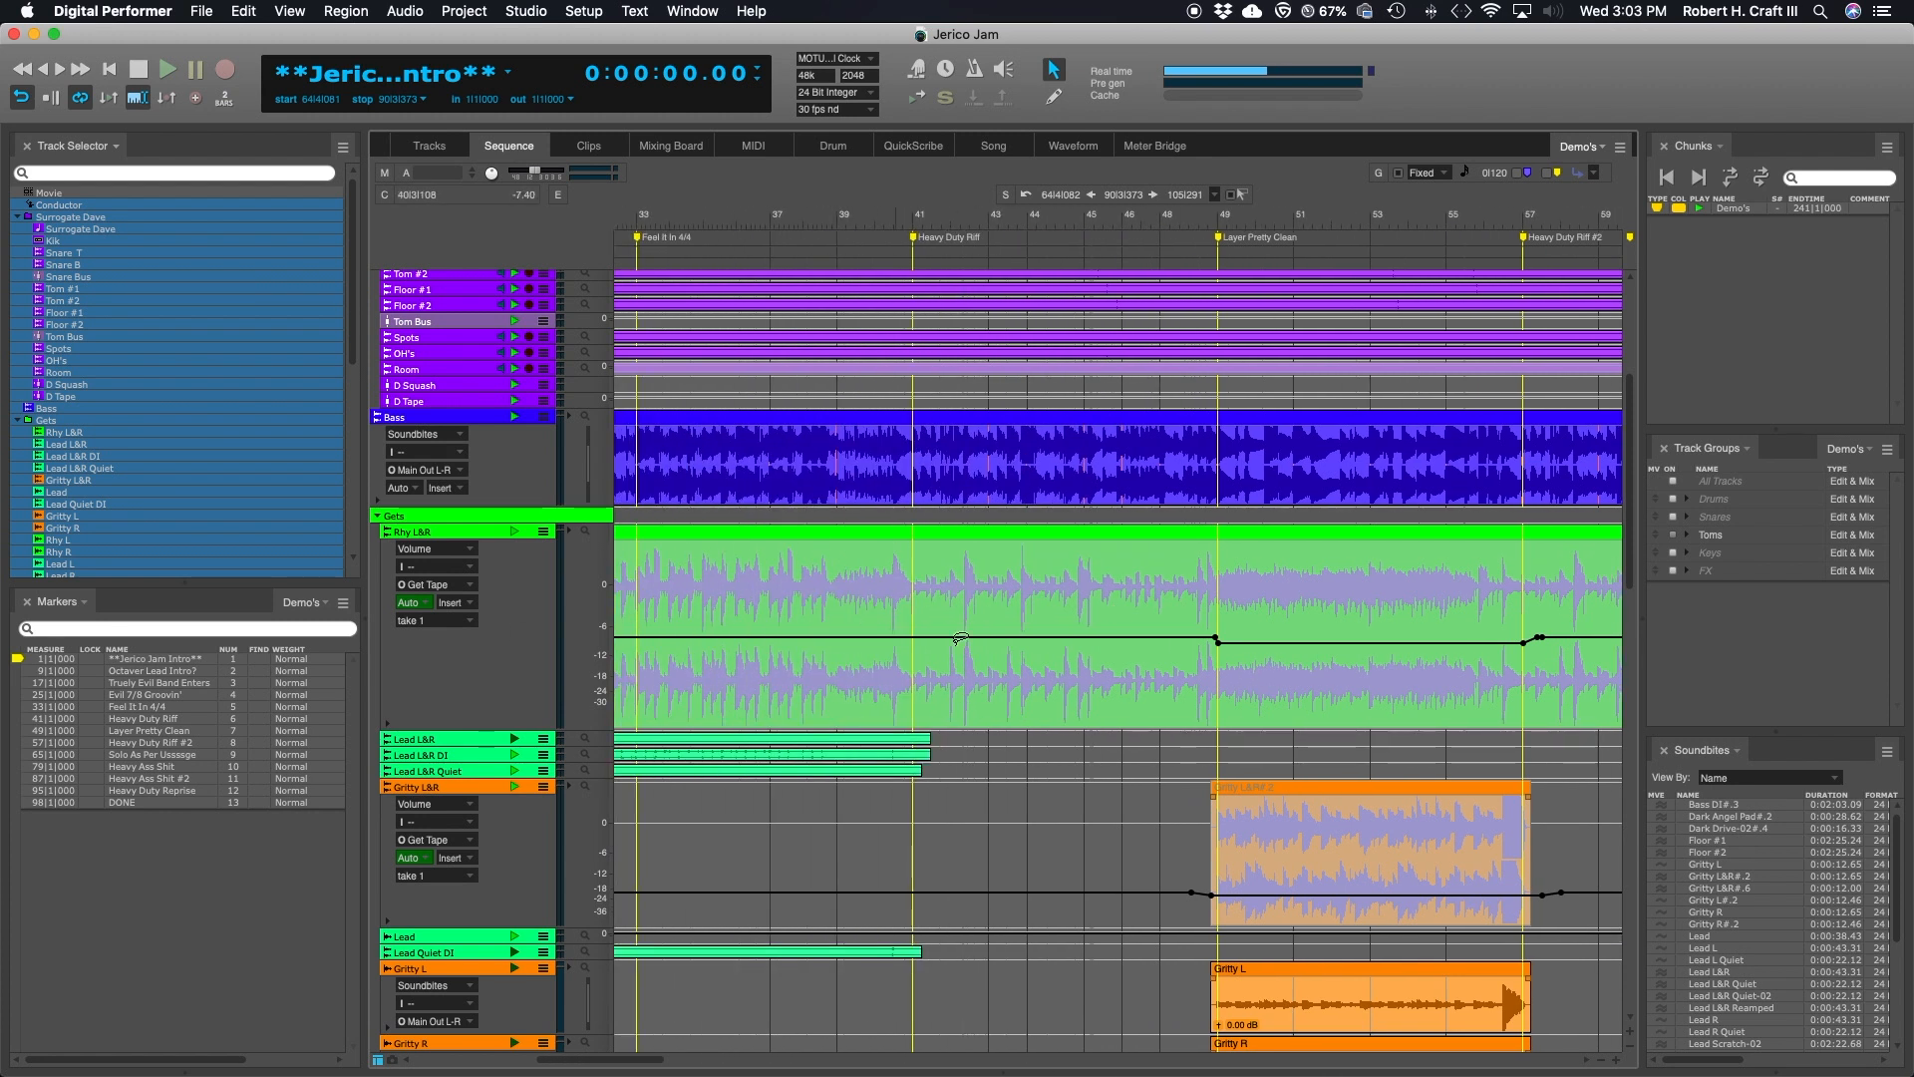
scroll(743, 615, left, 20)
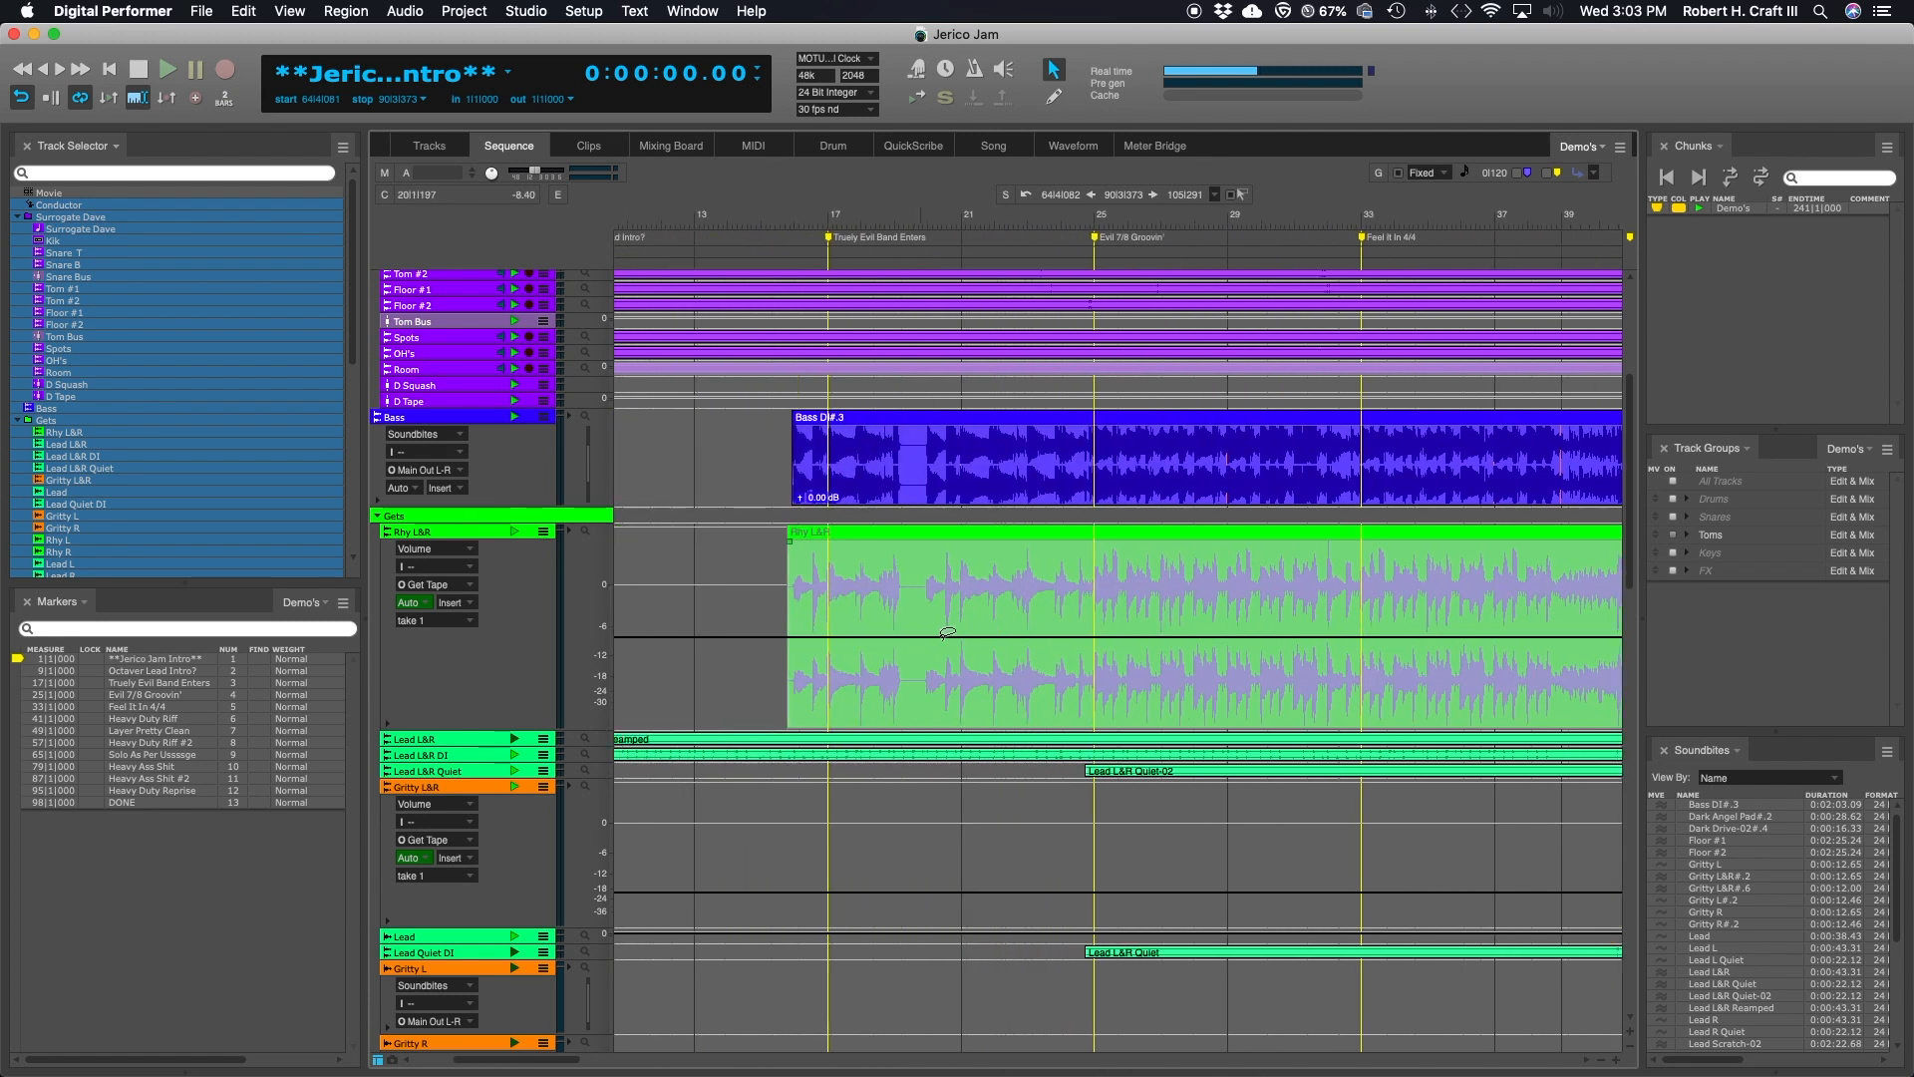
scroll(1087, 634, right, 16)
scroll(1107, 632, right, 4)
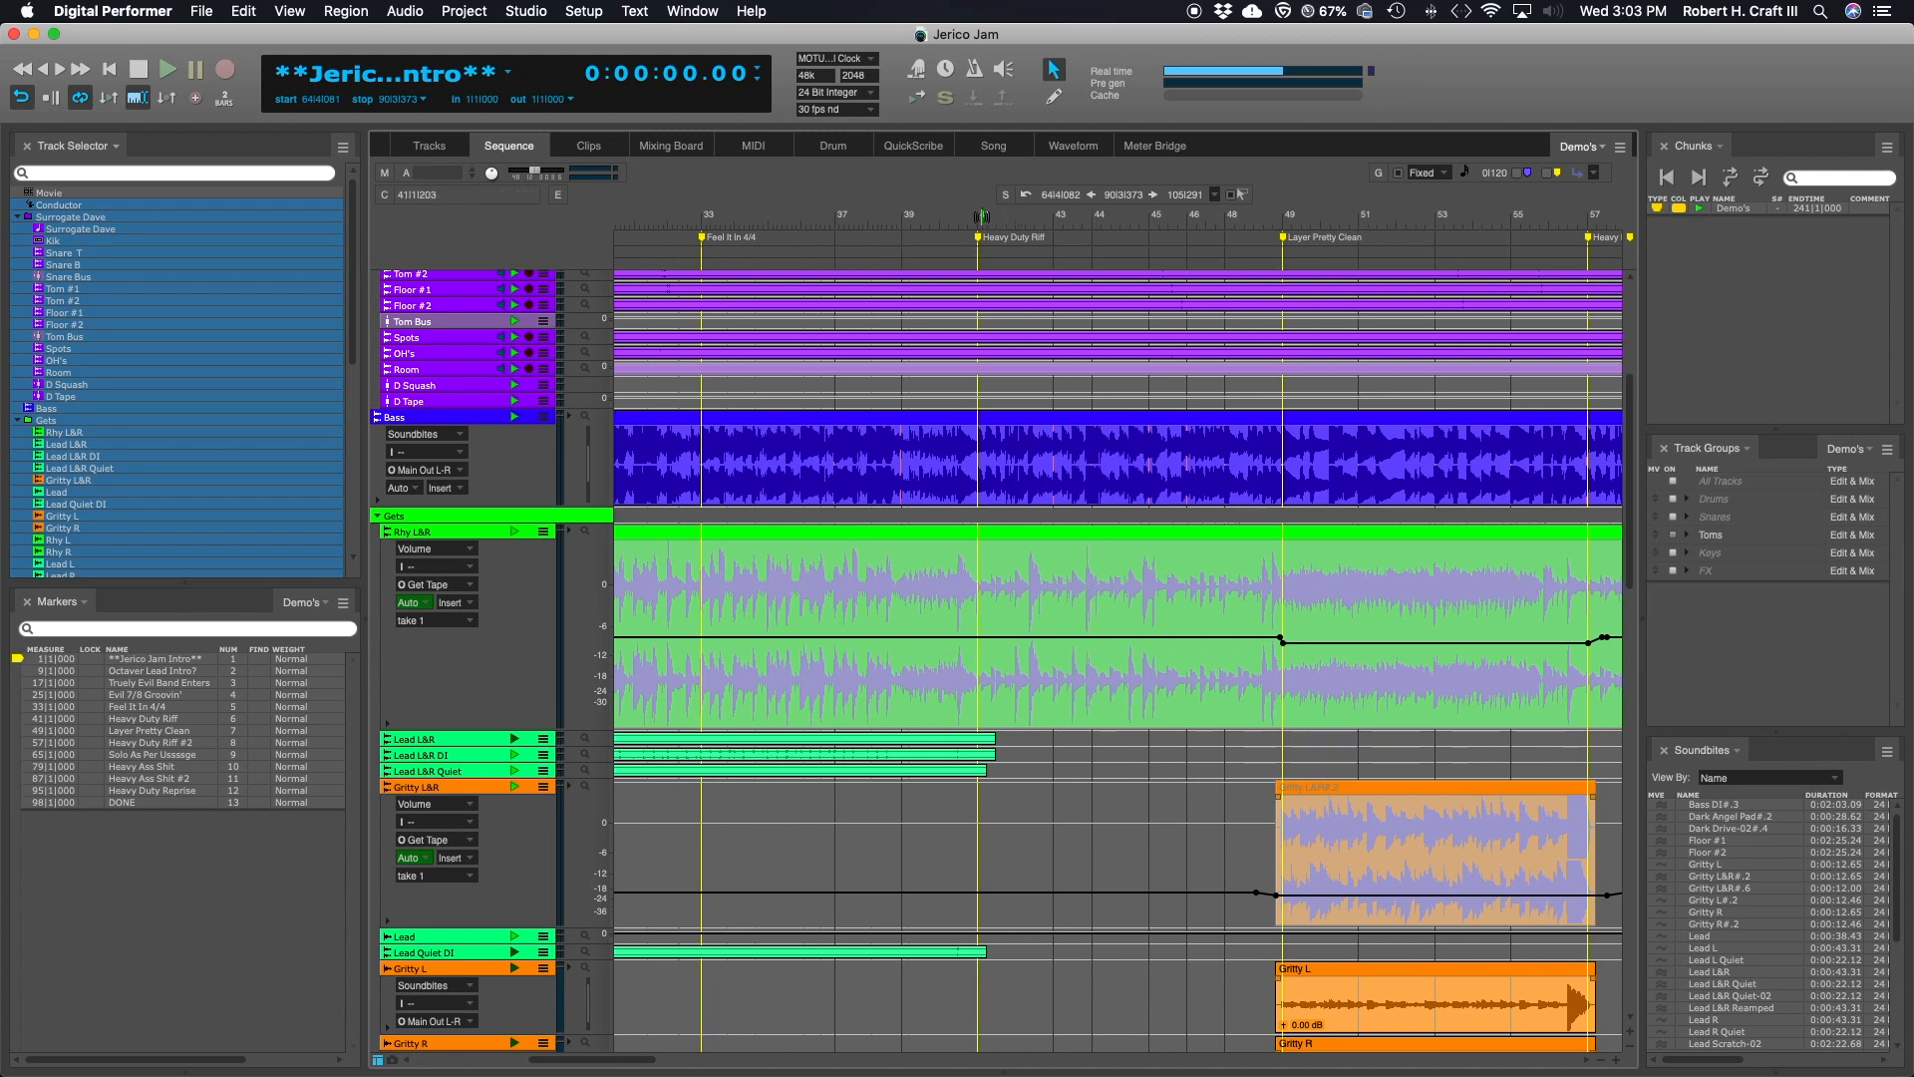
- Play the song from the Evil 7/8 Groovin' marker to hear the rhythm guitars, and stop playback
scroll(853, 388, left, 8)
click(650, 211)
key(space)
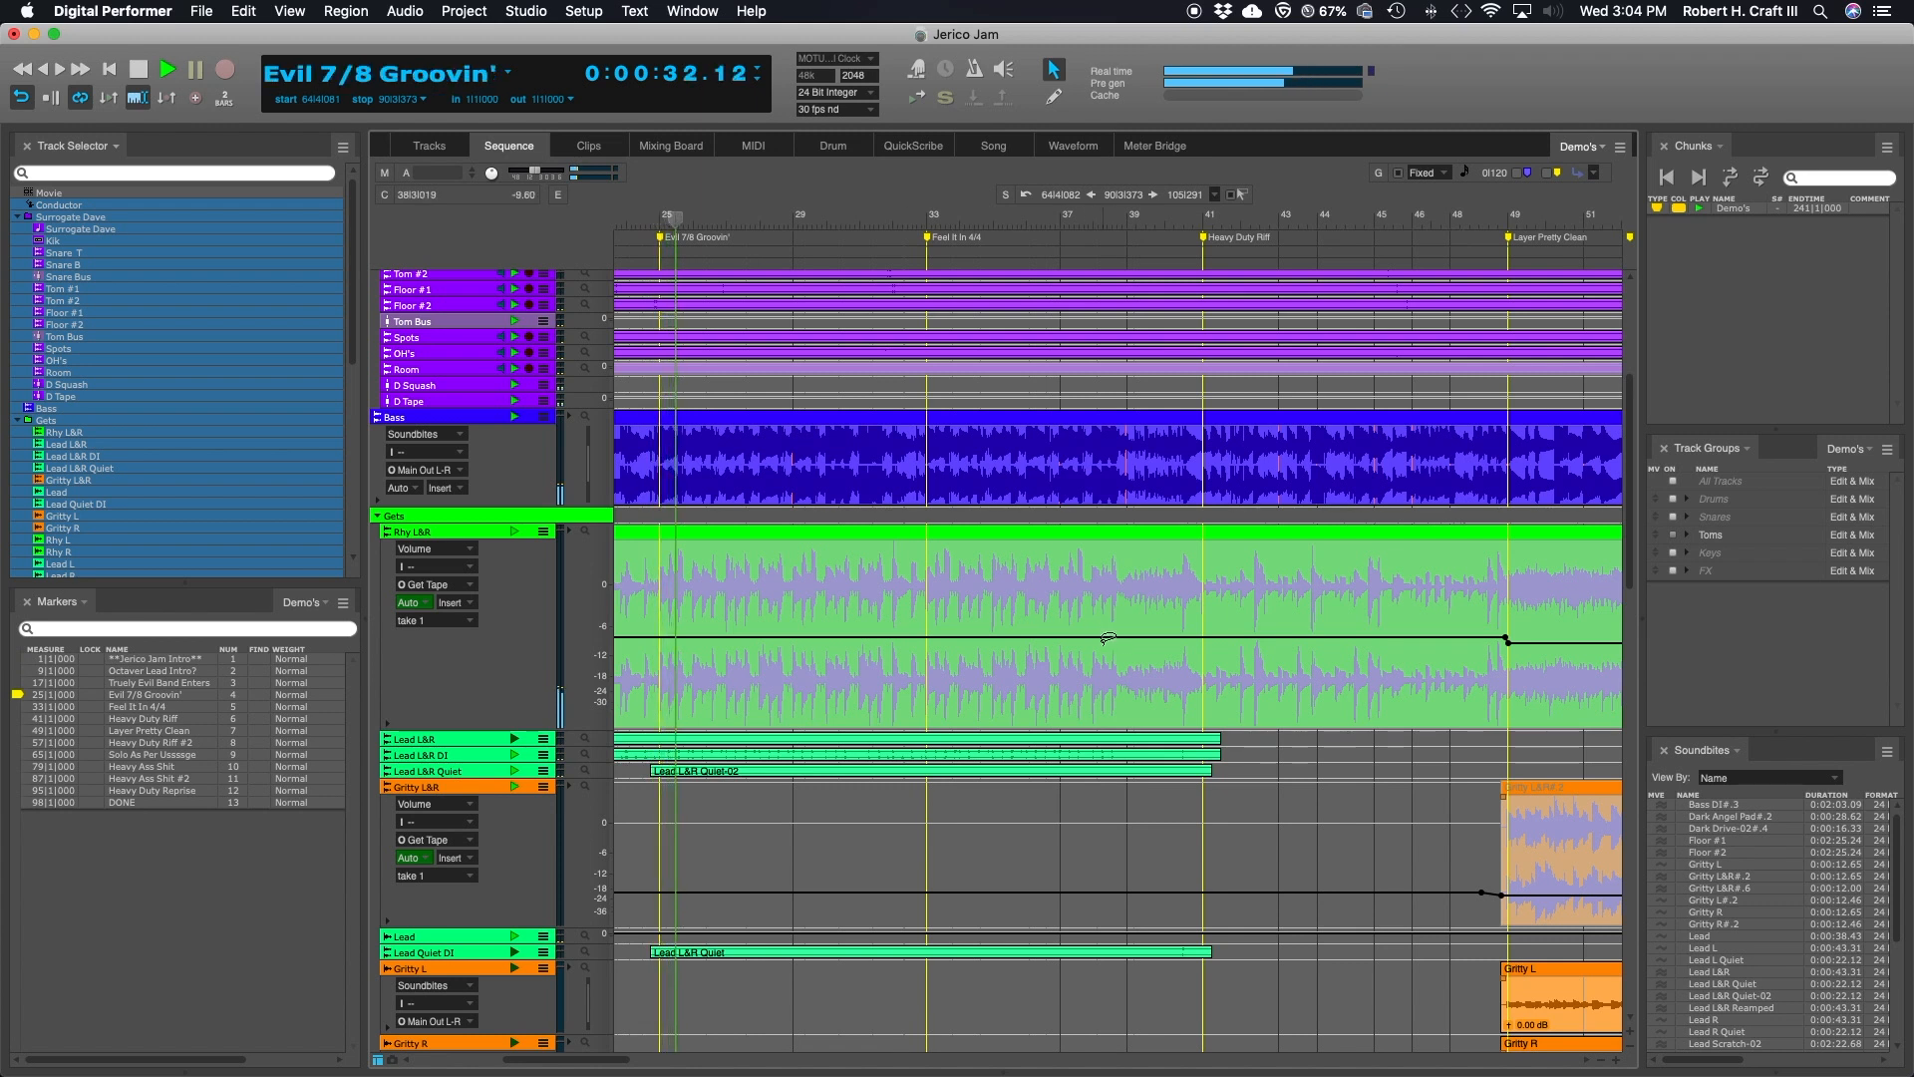
scroll(1142, 638, right, 3)
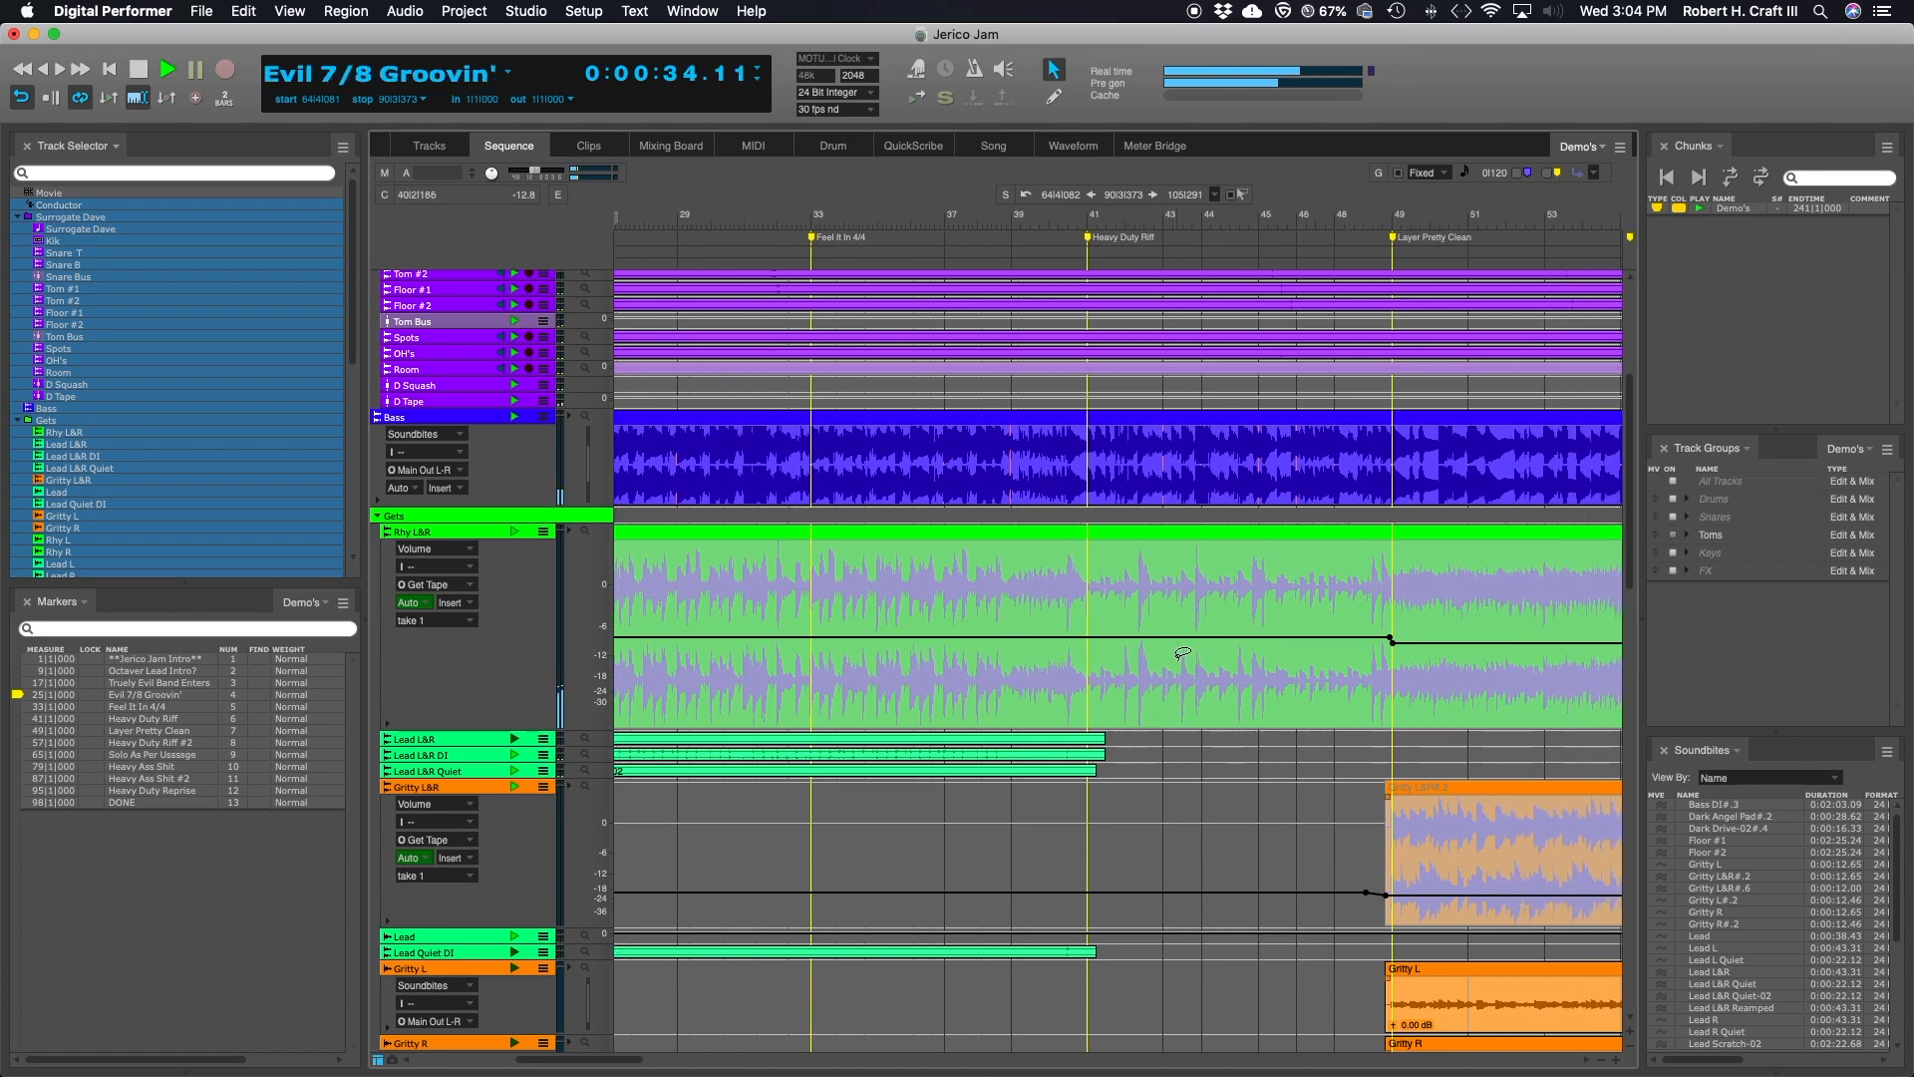
scroll(1172, 624, right, 2)
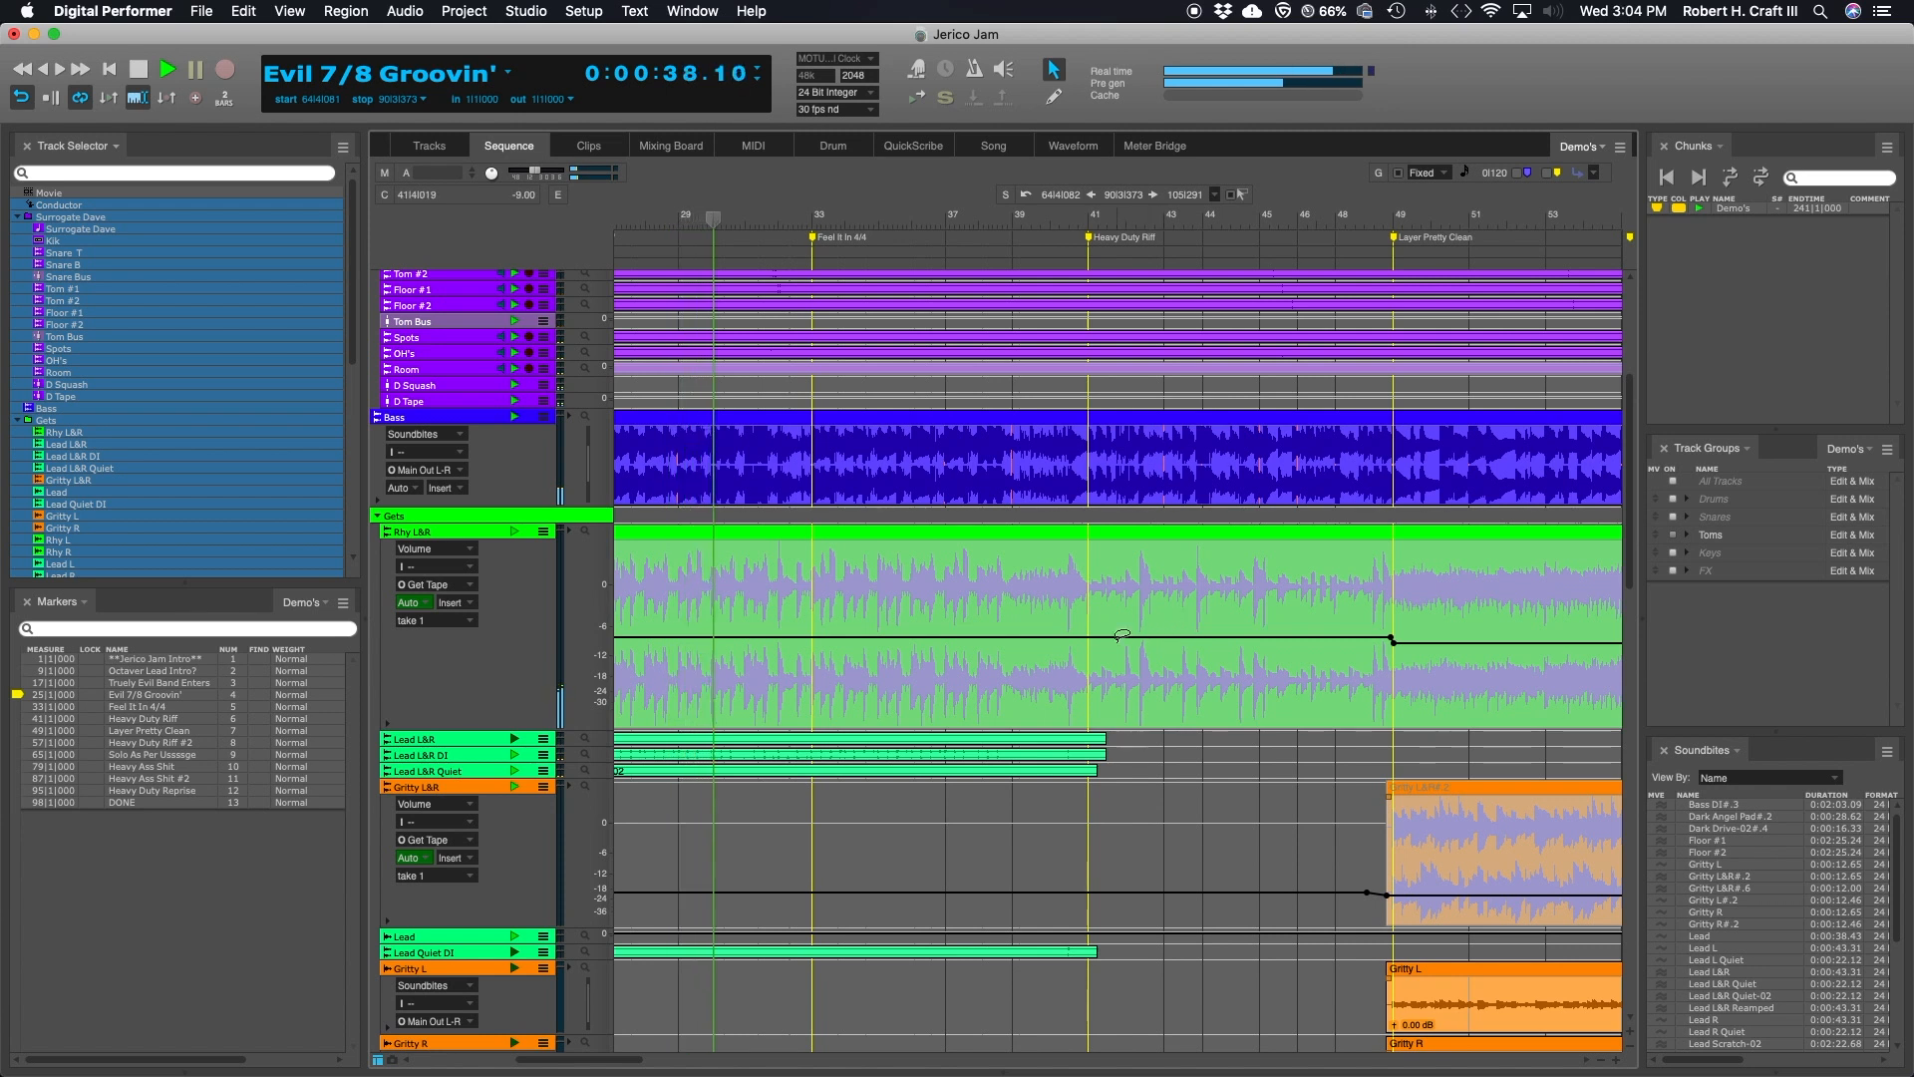
key(space)
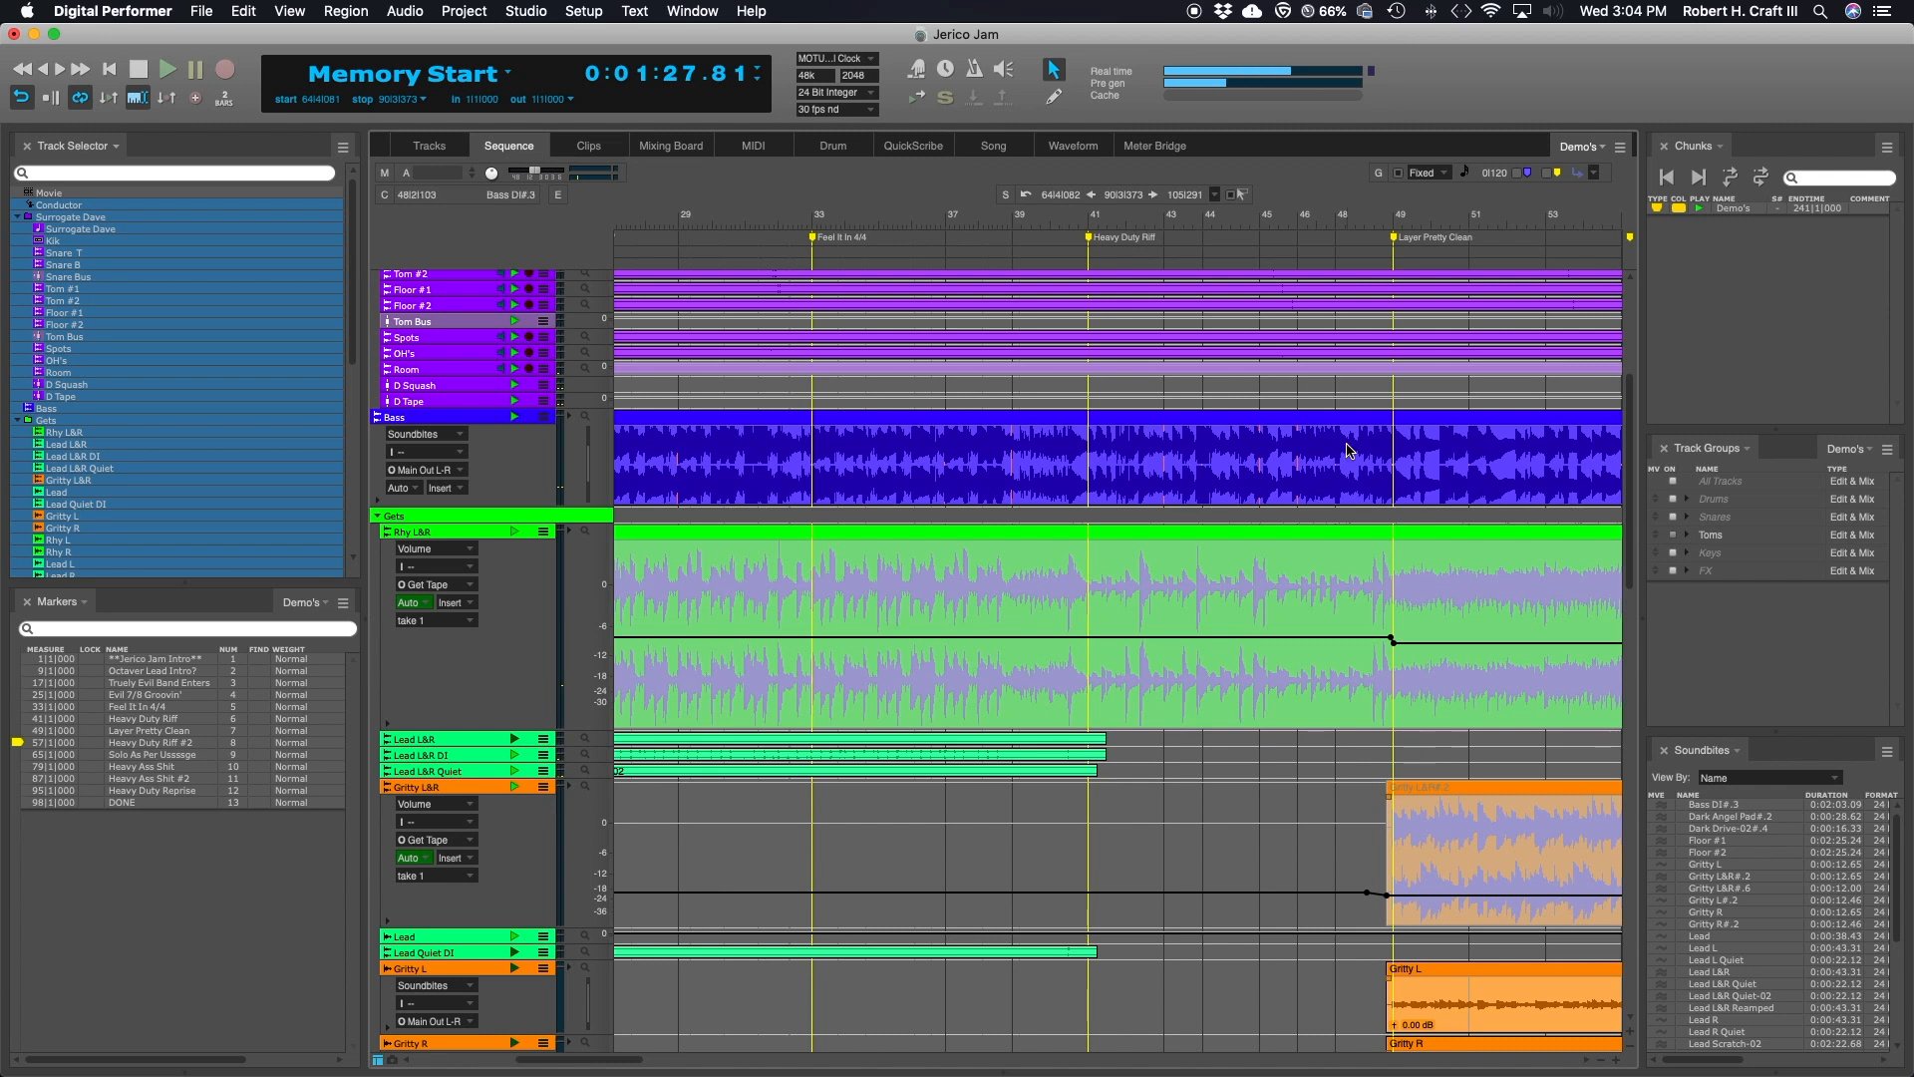
- Play the Layer Pretty Clean section, stop, and select the Rhy L&R volume automation point at measure 49
scroll(1274, 576, right, 10)
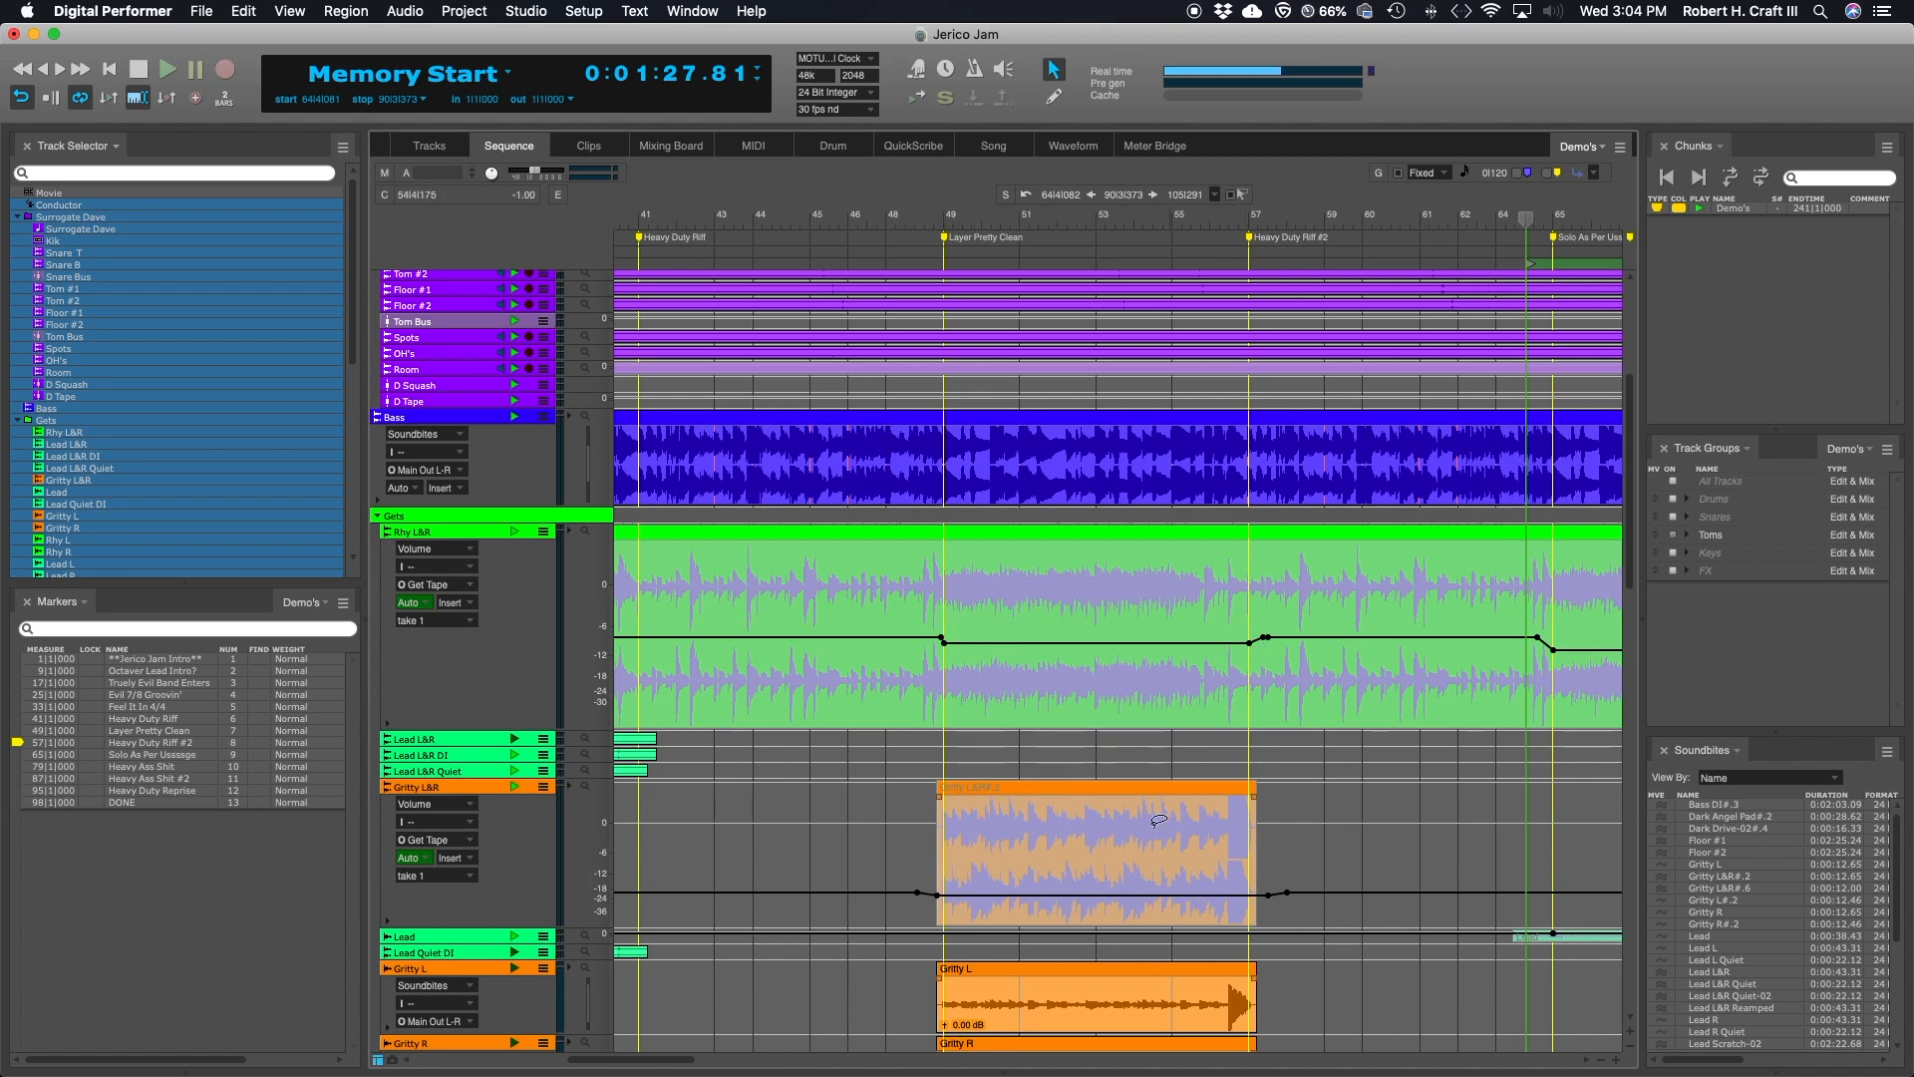
scroll(1110, 823, down, 3)
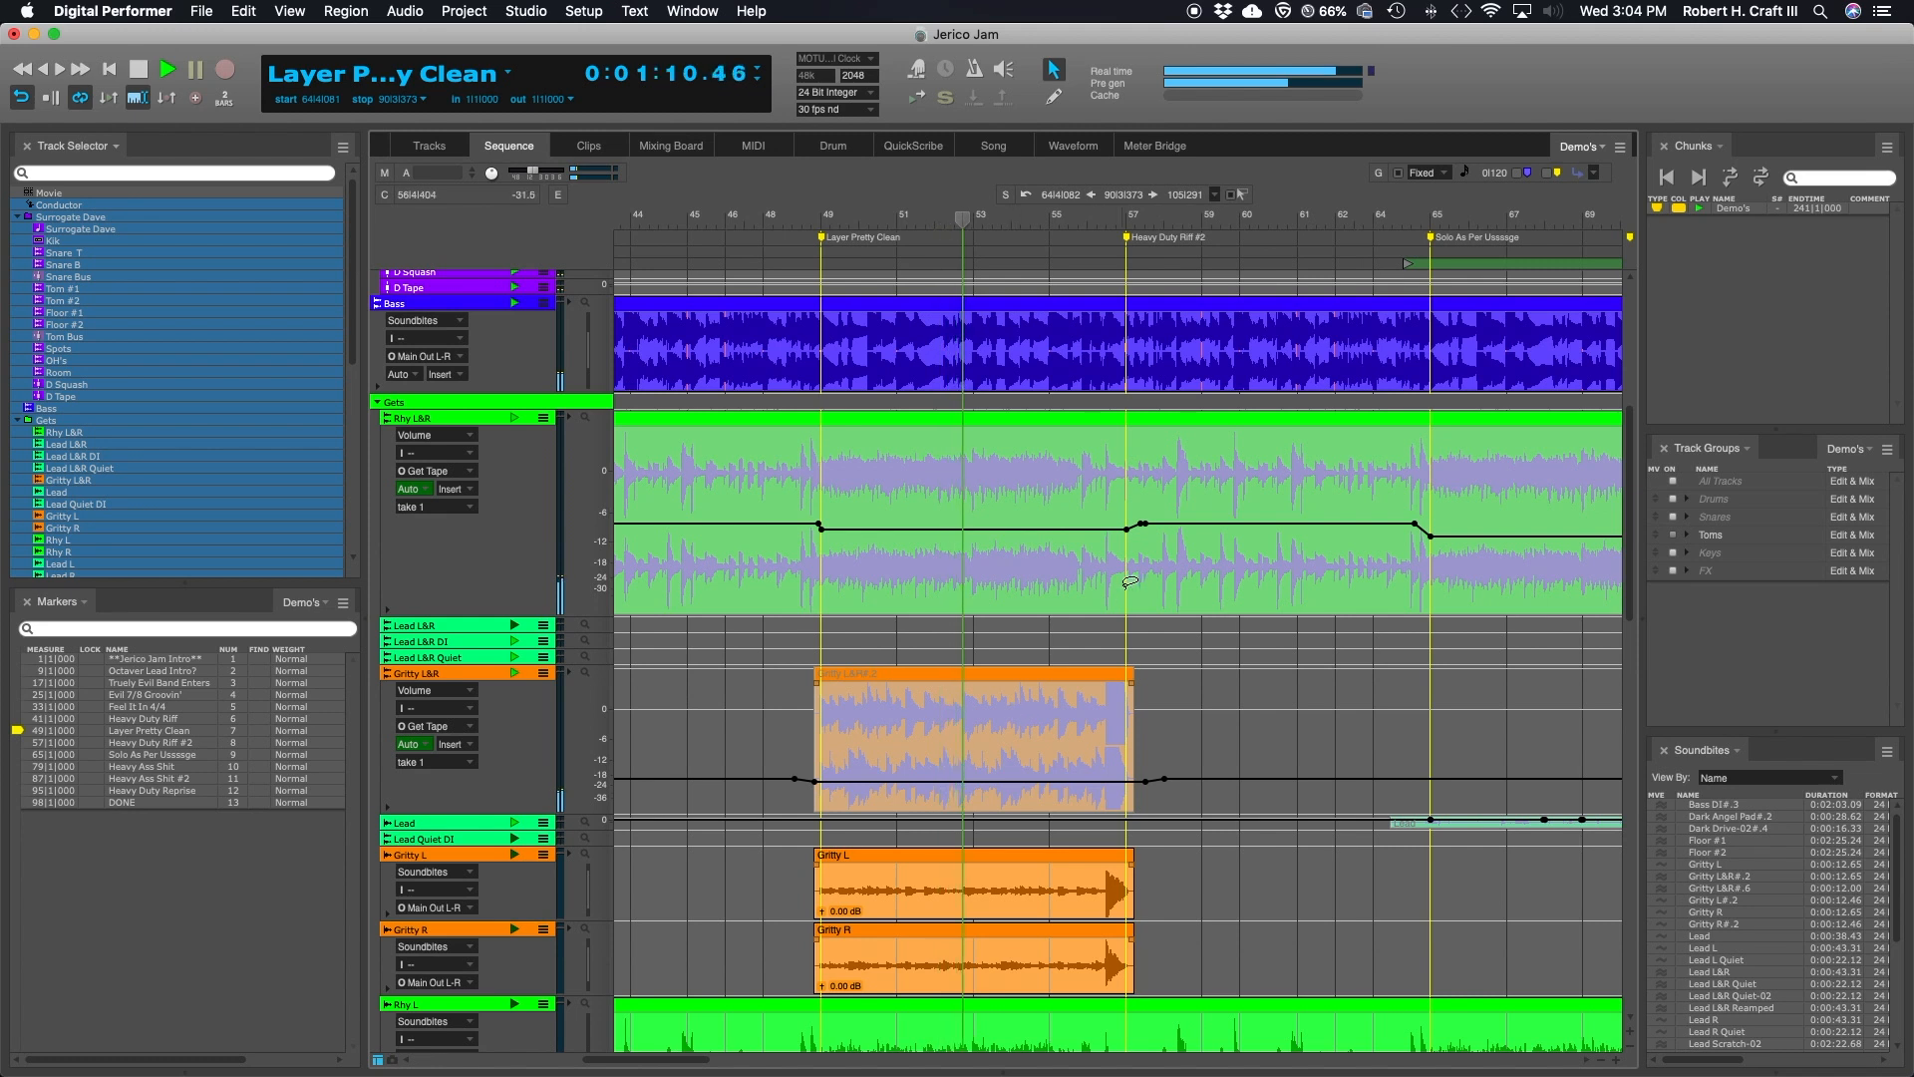
key(space)
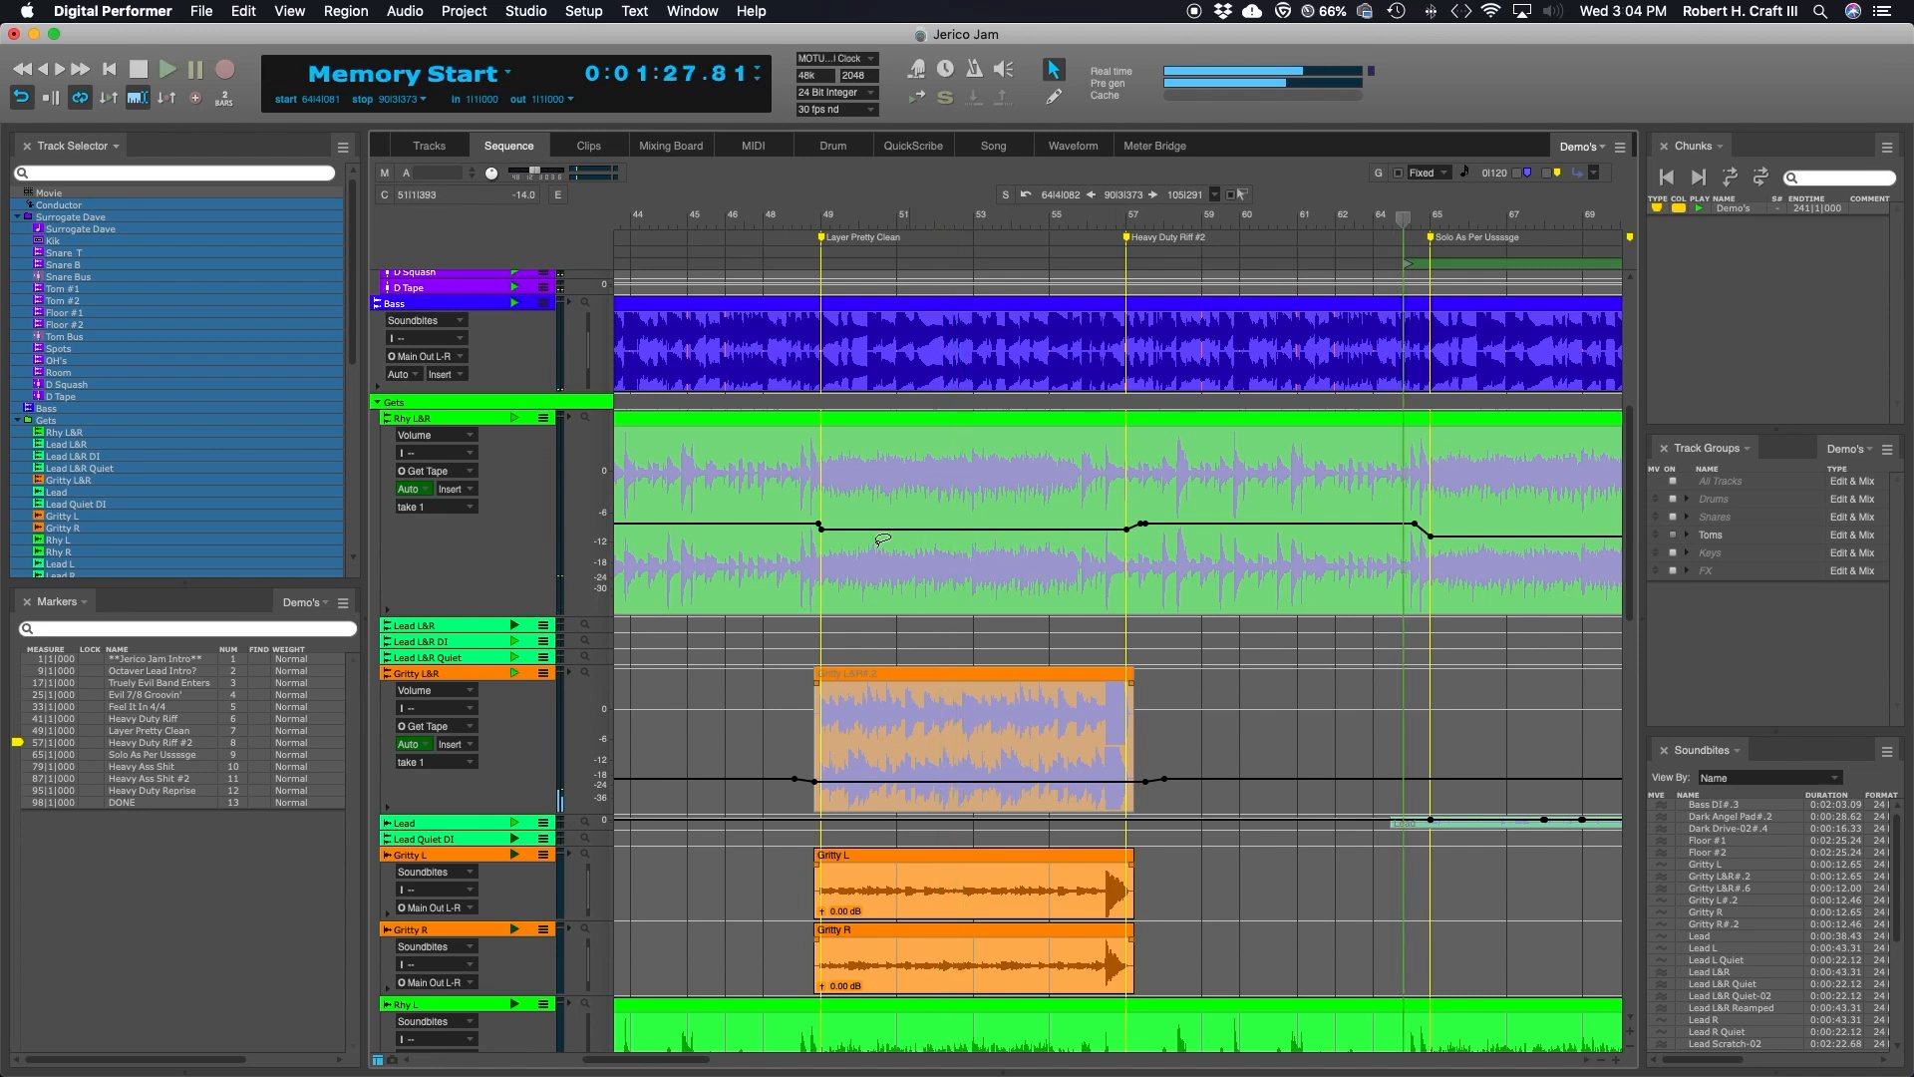
click(824, 527)
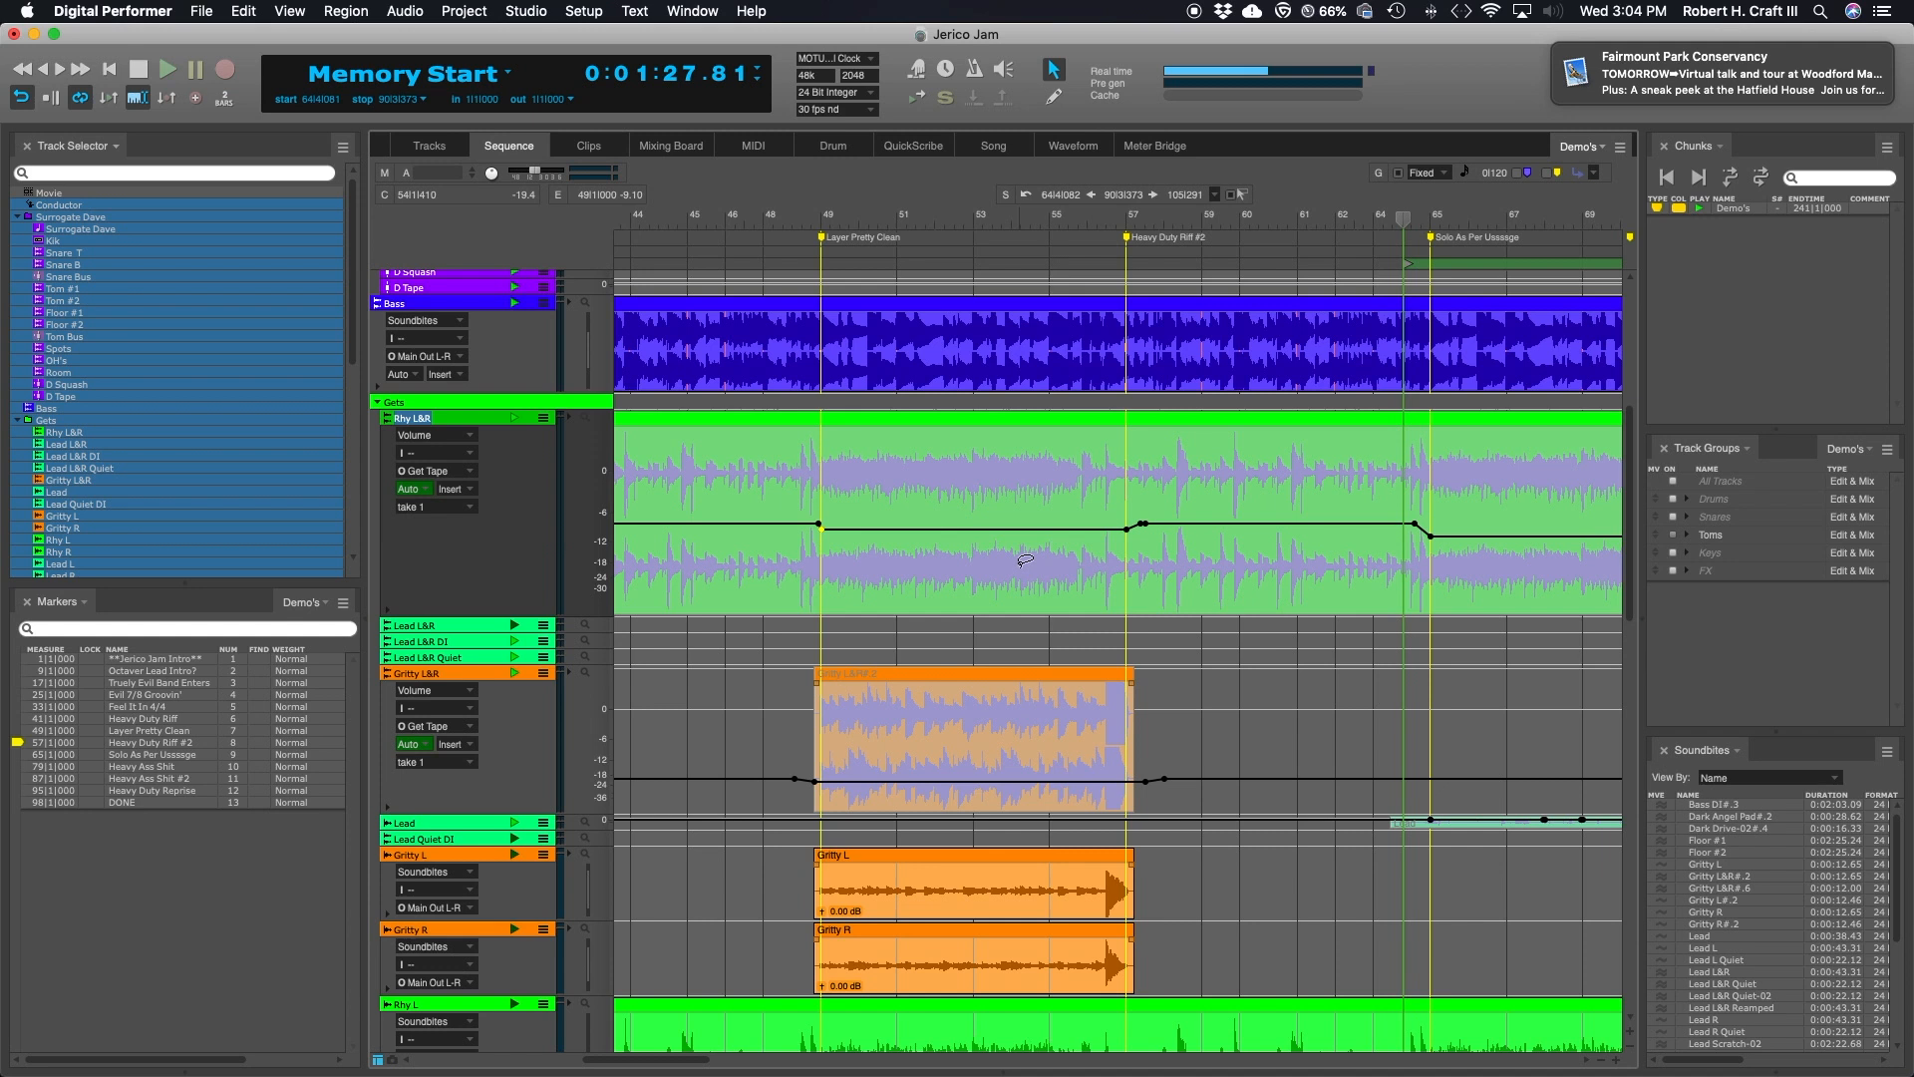
- Expand the Lead track to show its volume automation across the Solo As Per Usssage section
scroll(604, 761, down, 2)
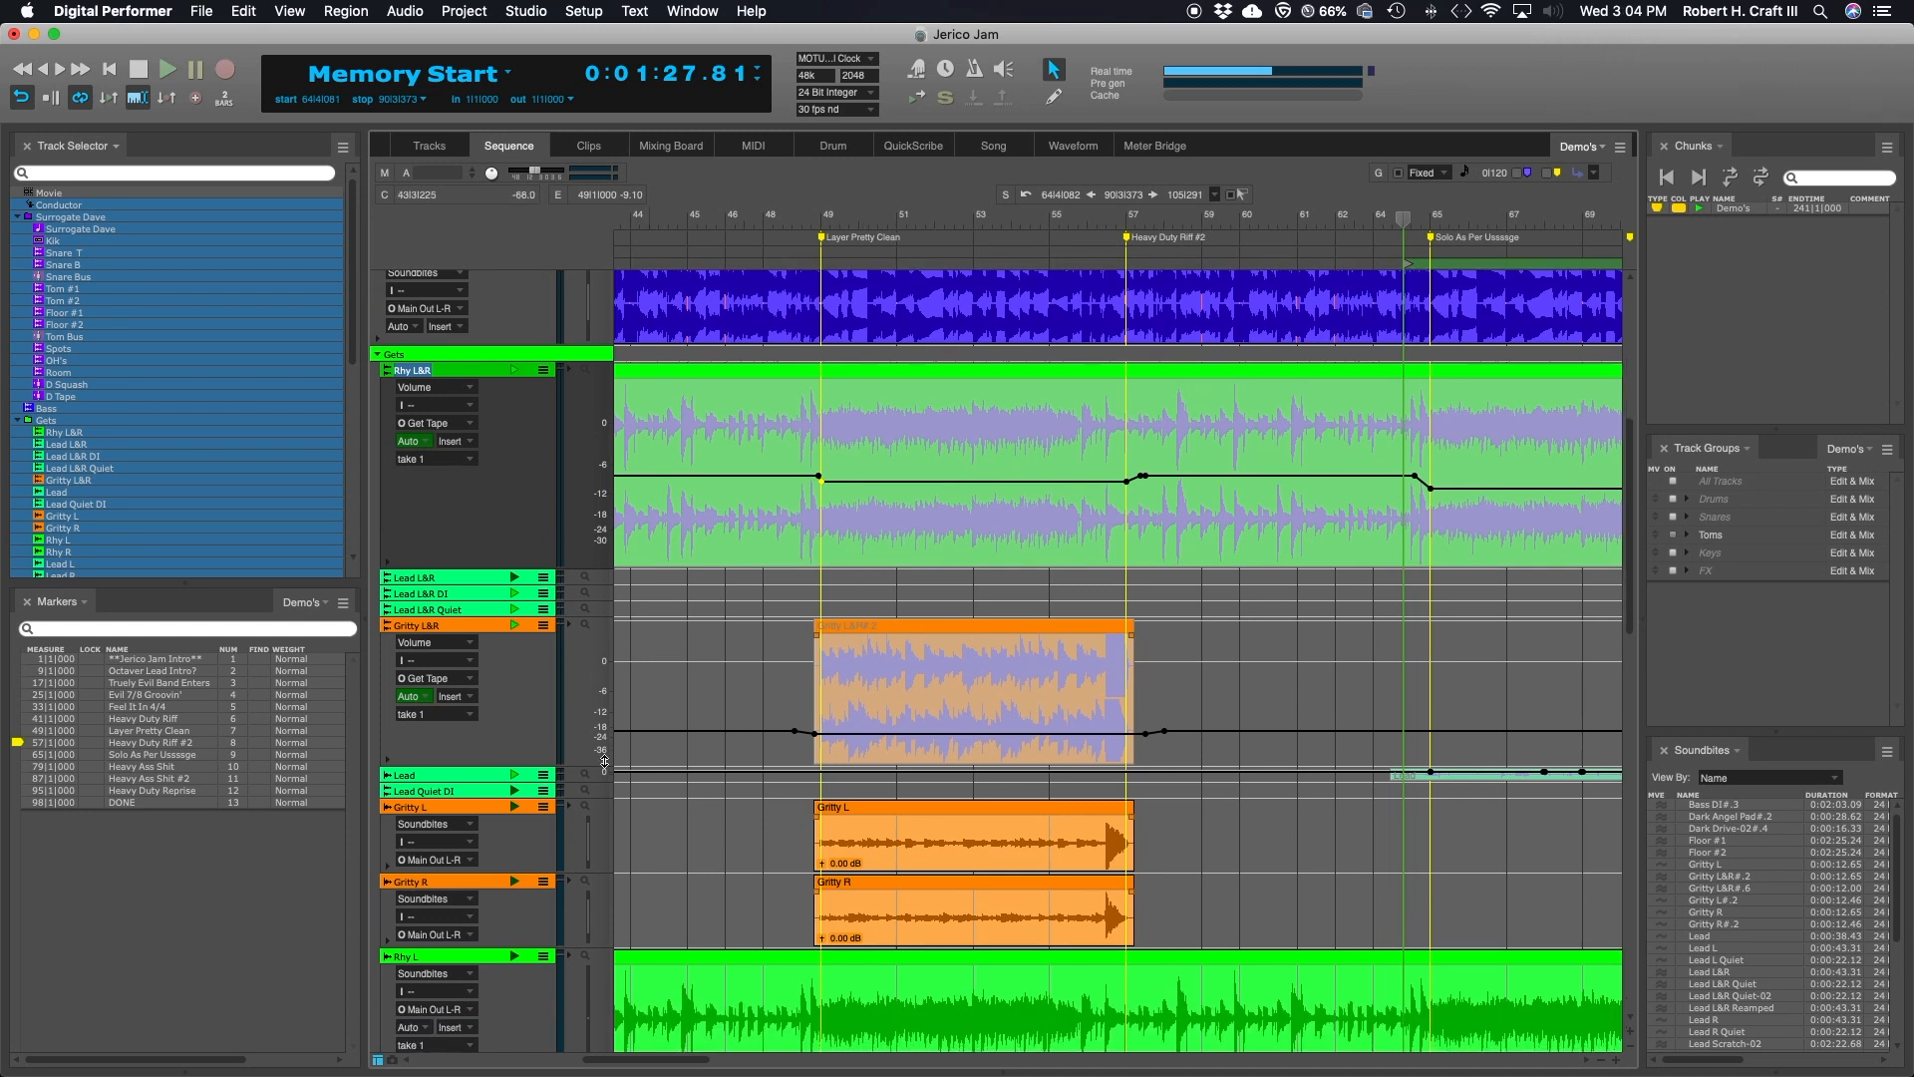
double_click(474, 783)
scroll(1001, 808, right, 5)
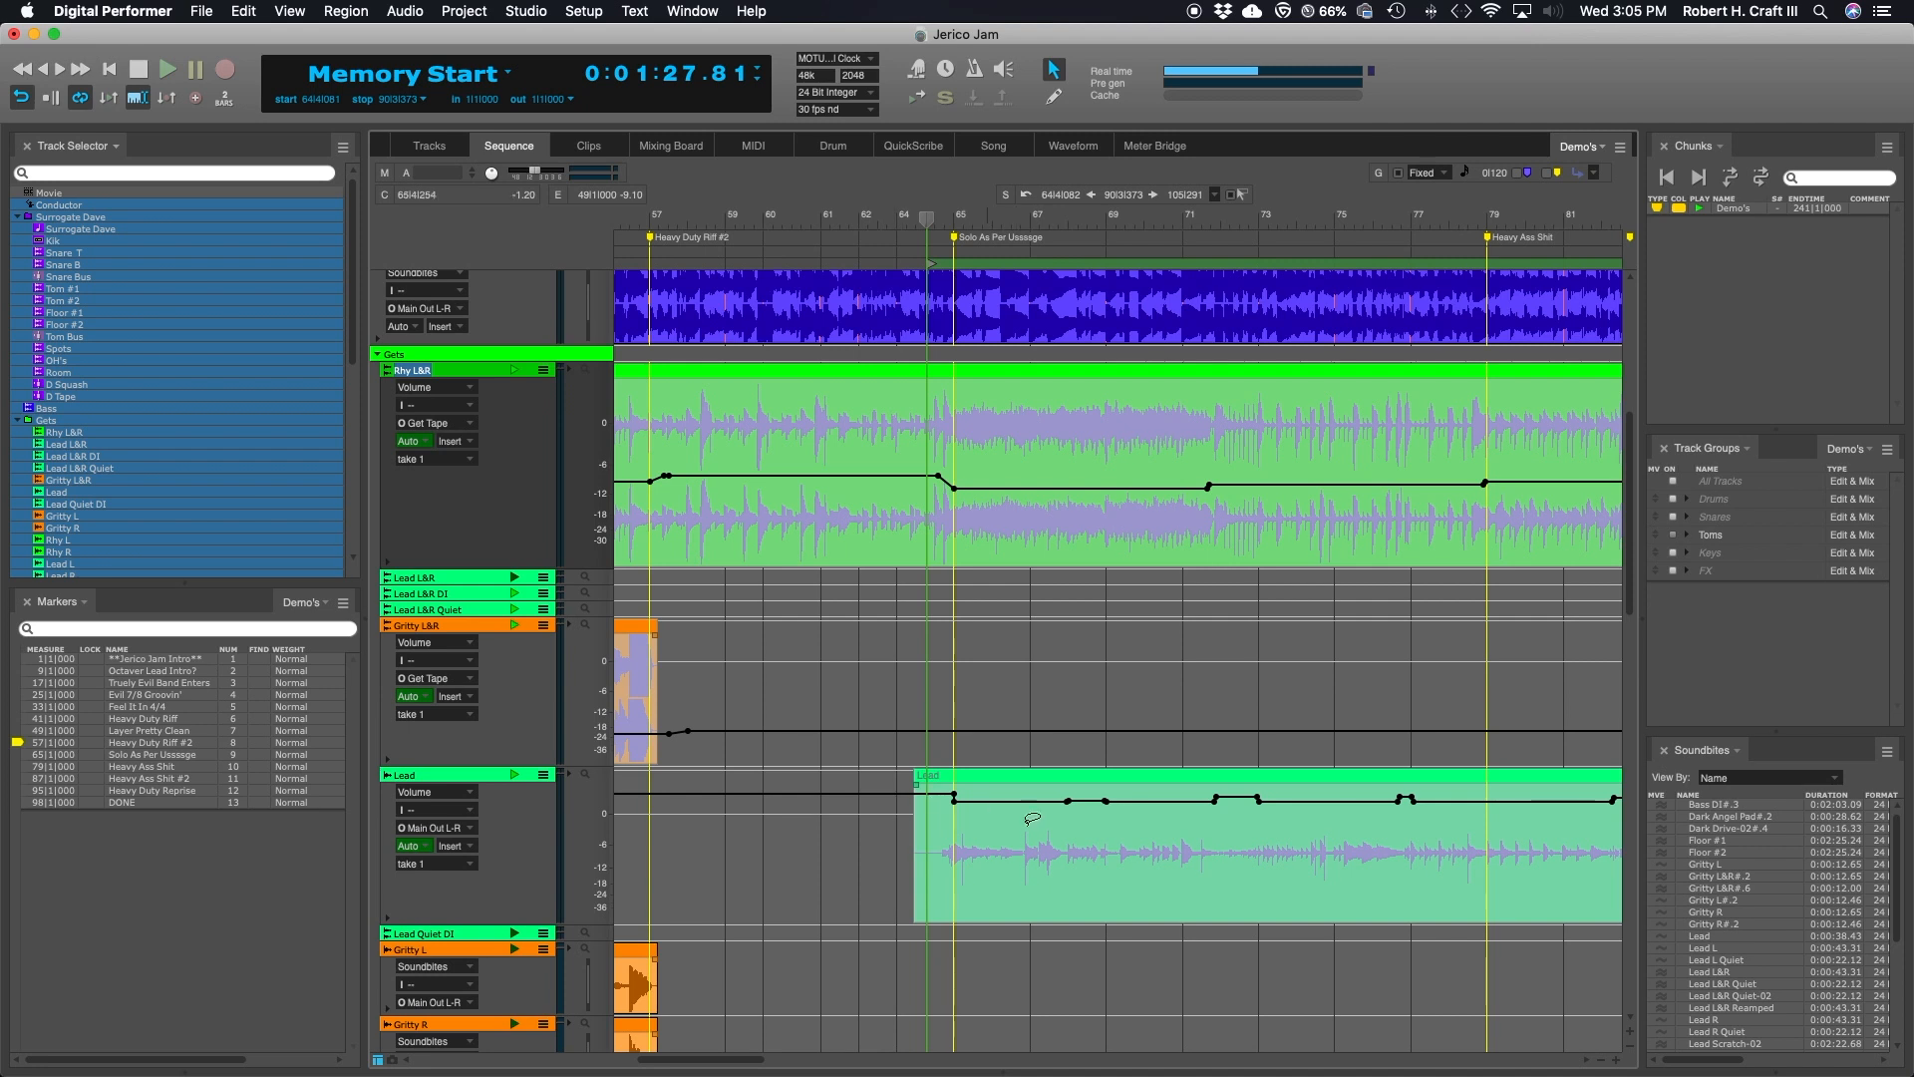
scroll(1032, 817, right, 3)
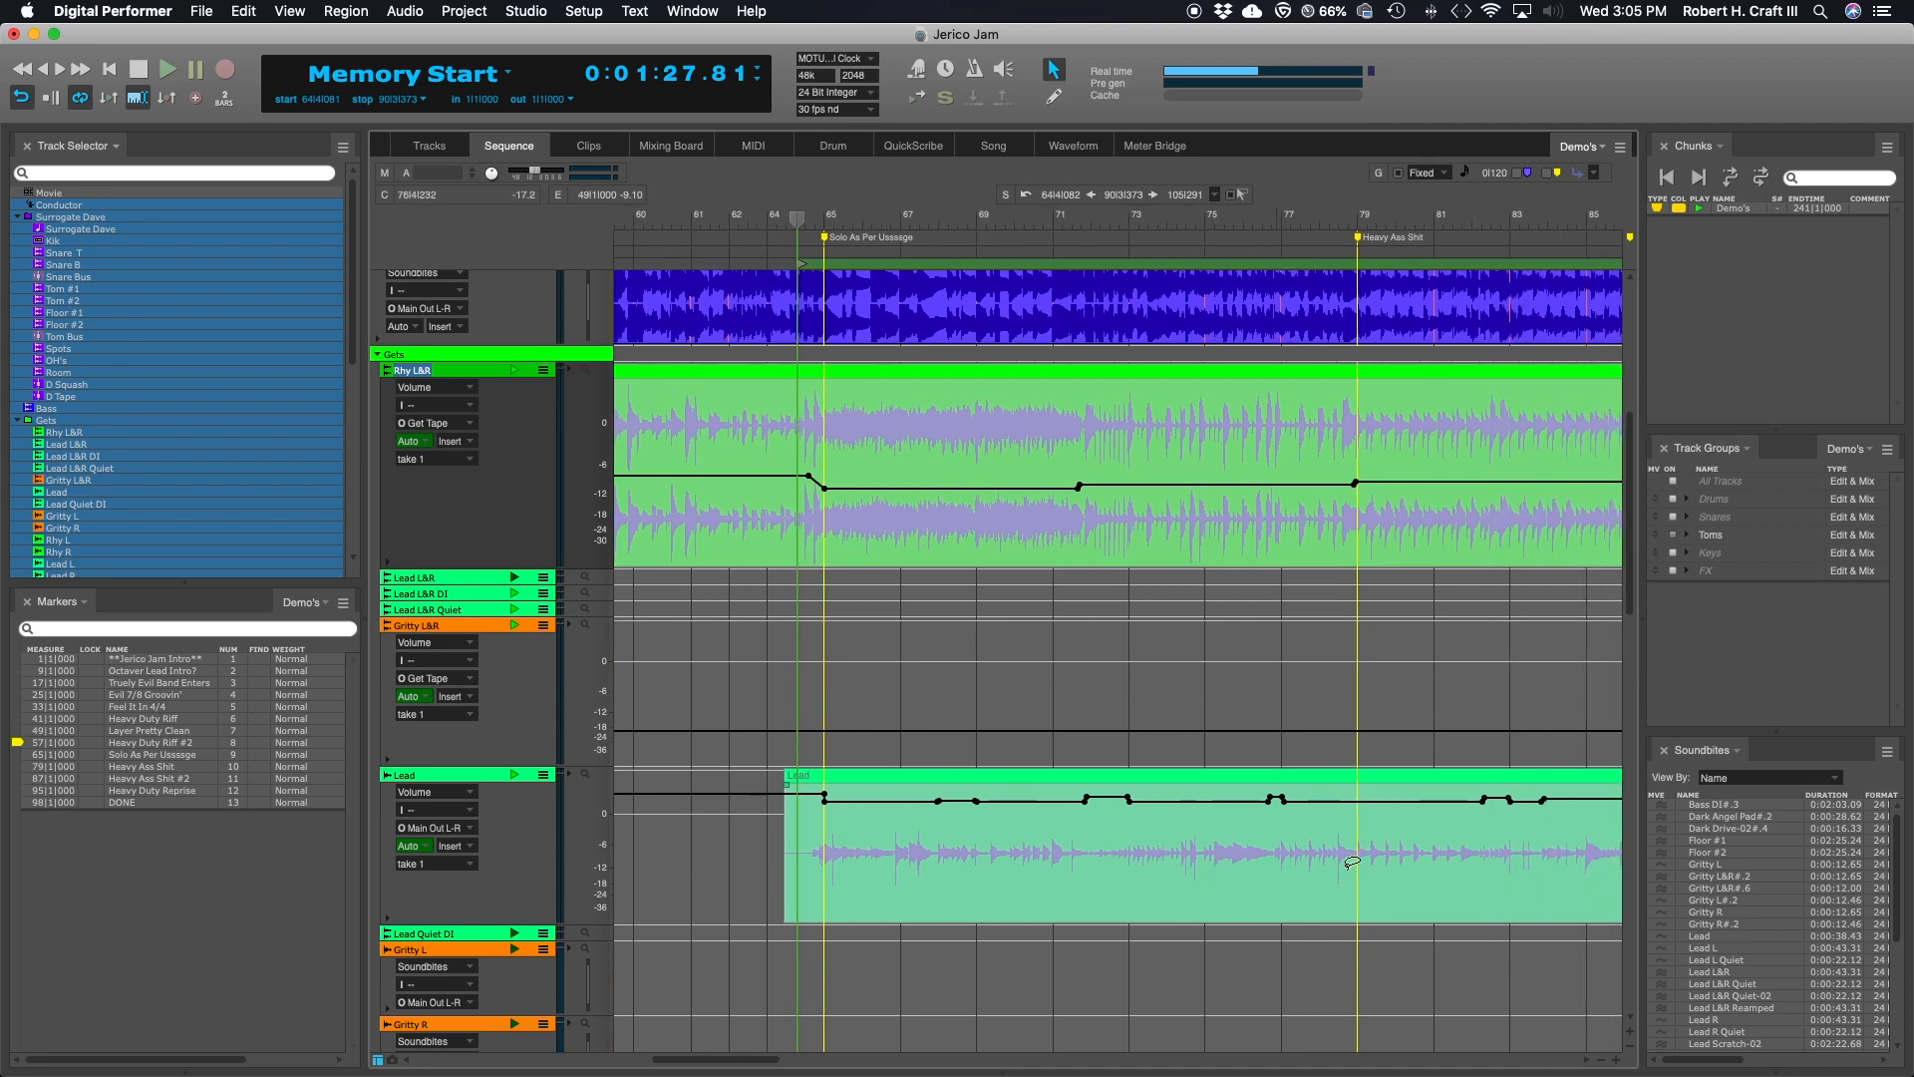
scroll(1351, 862, right, 3)
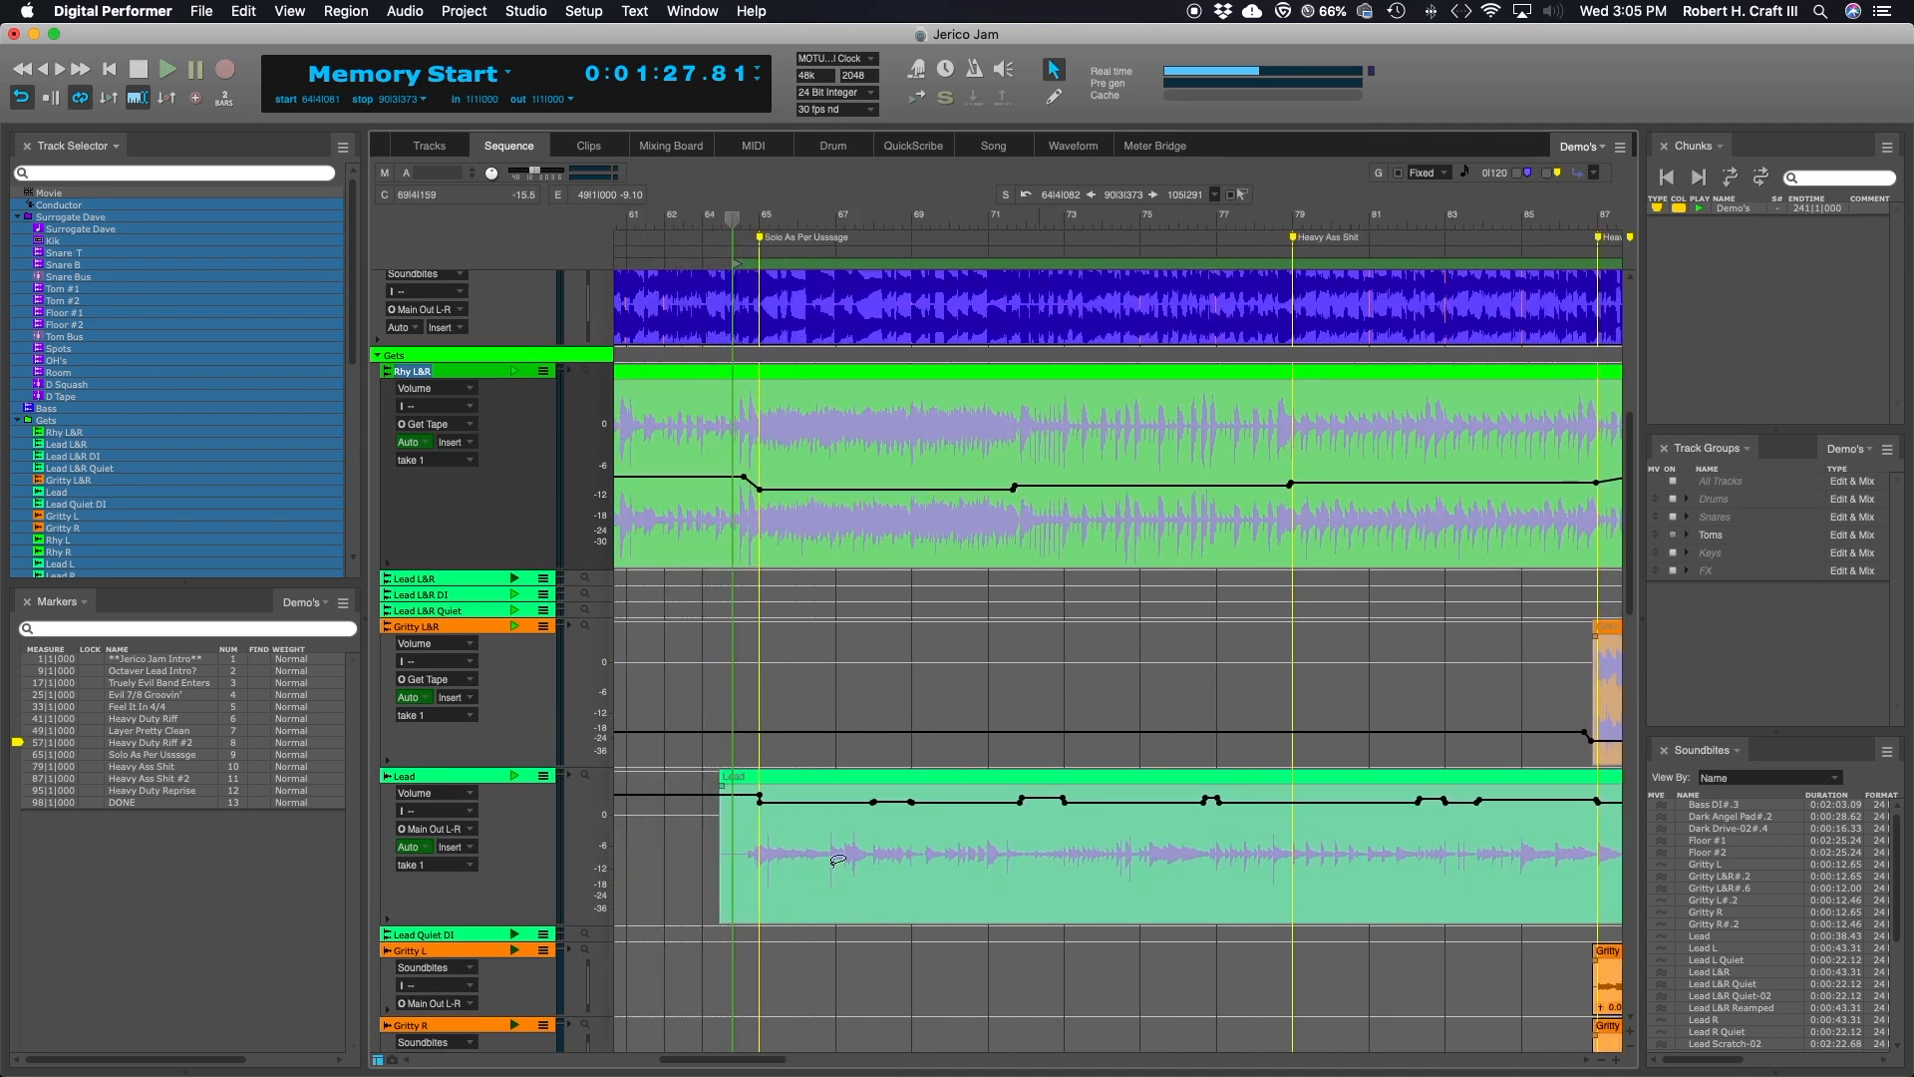
- Increase the height of the Lead track to enlarge its waveform and volume automation
drag(477, 925, 480, 1044)
scroll(975, 861, down, 1)
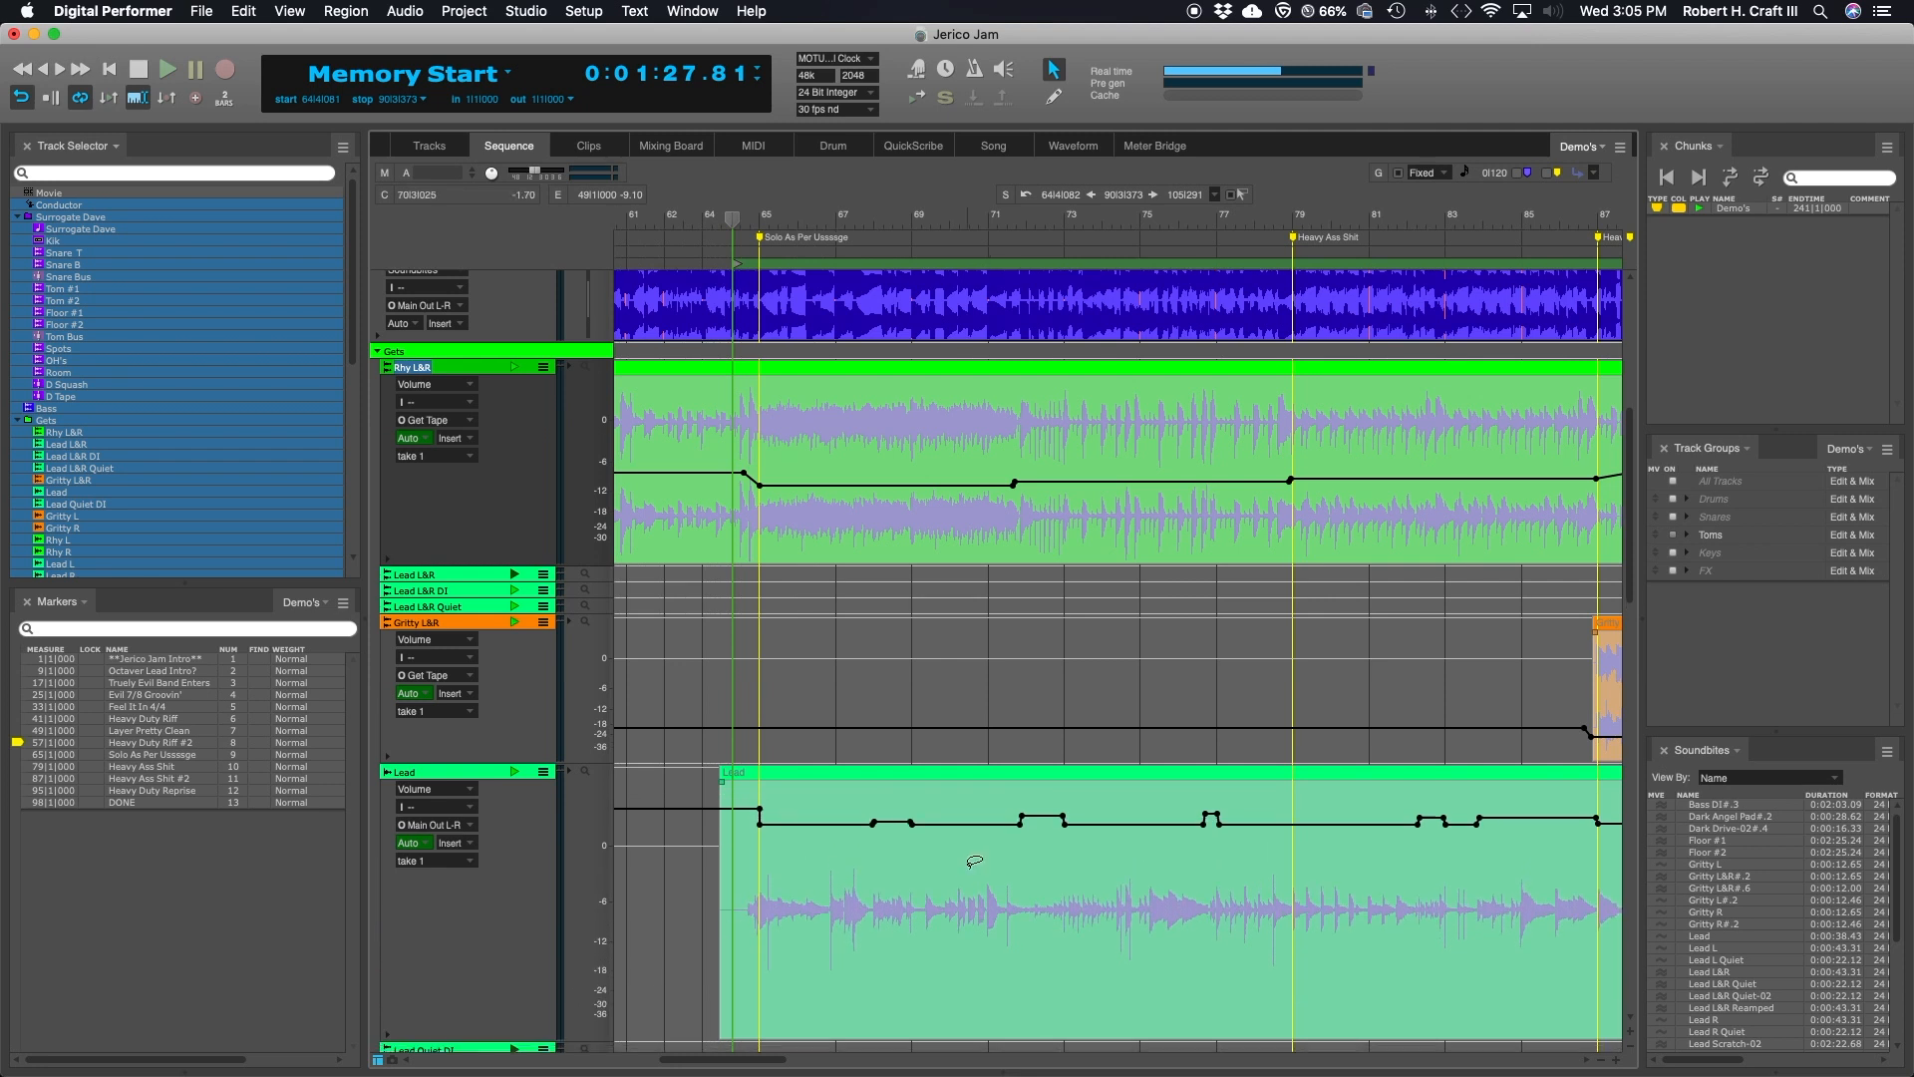
scroll(974, 861, down, 3)
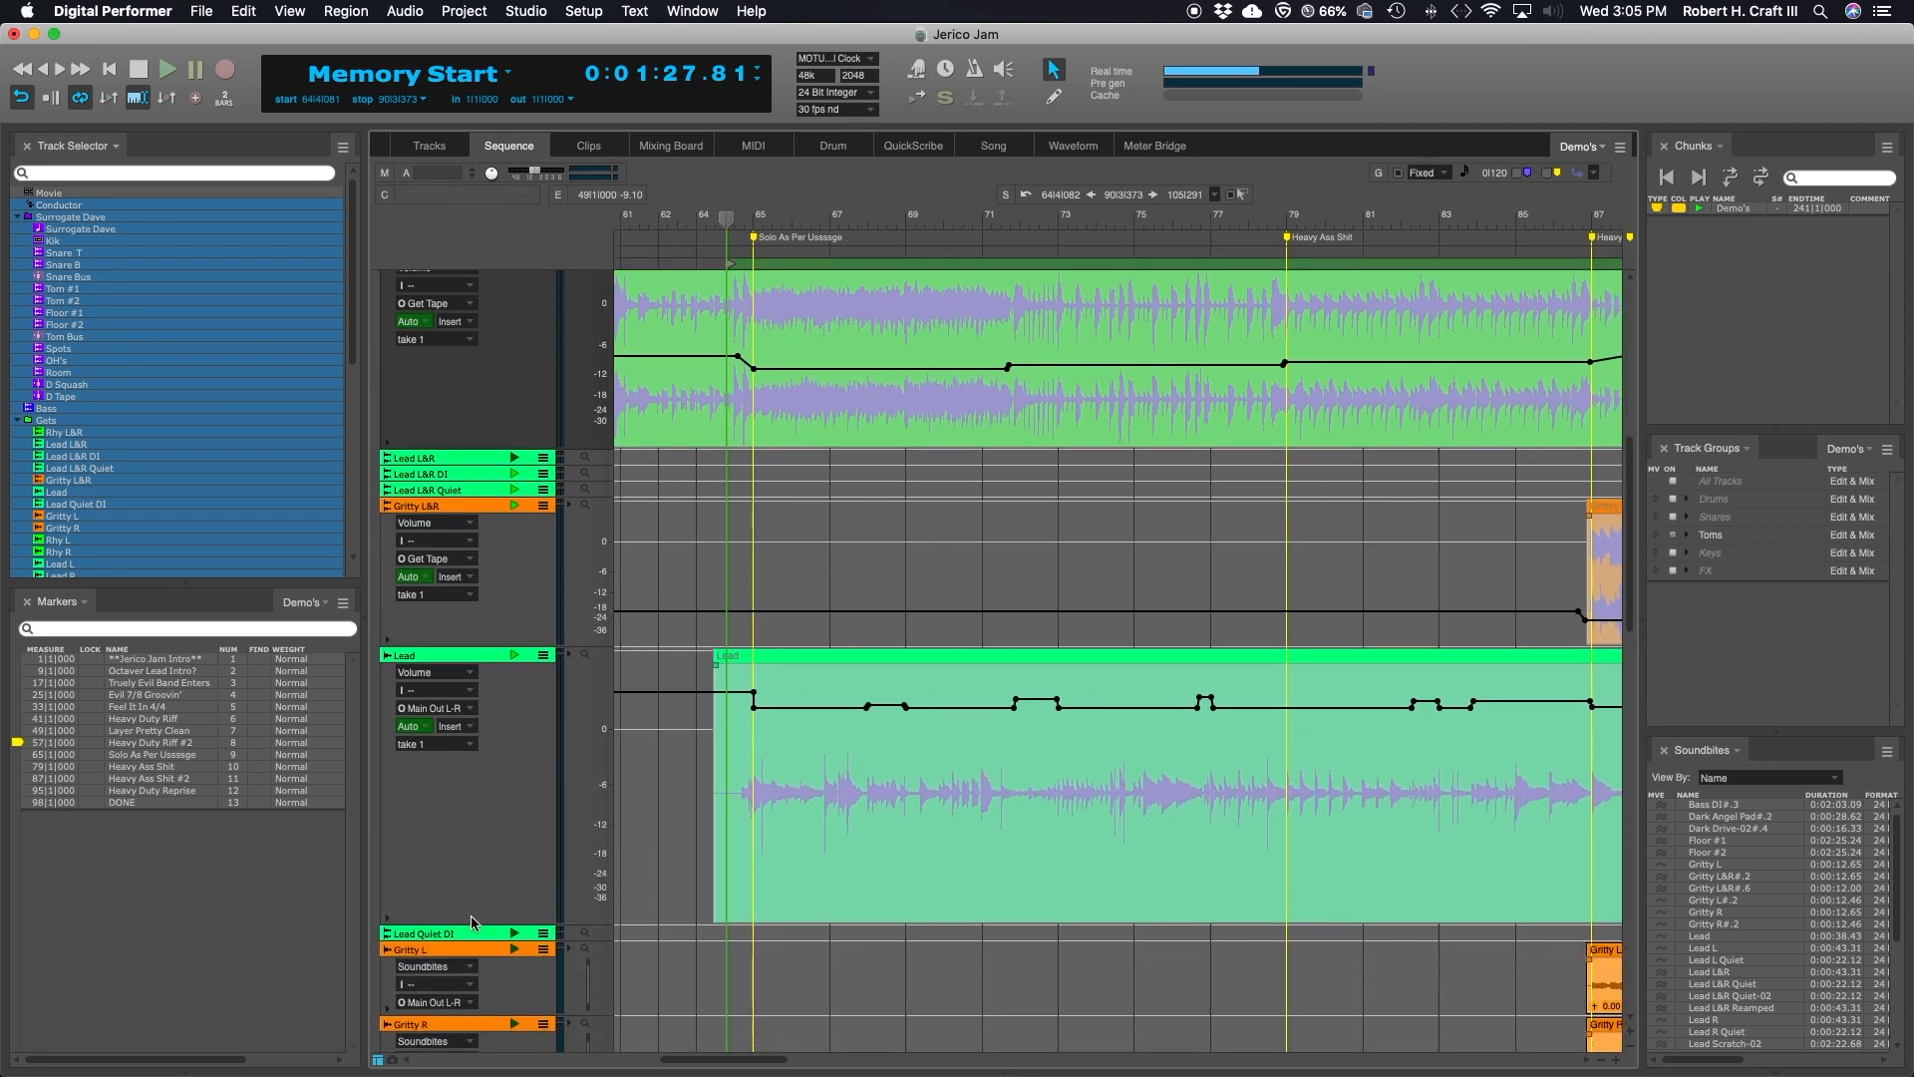
drag(472, 923, 471, 1021)
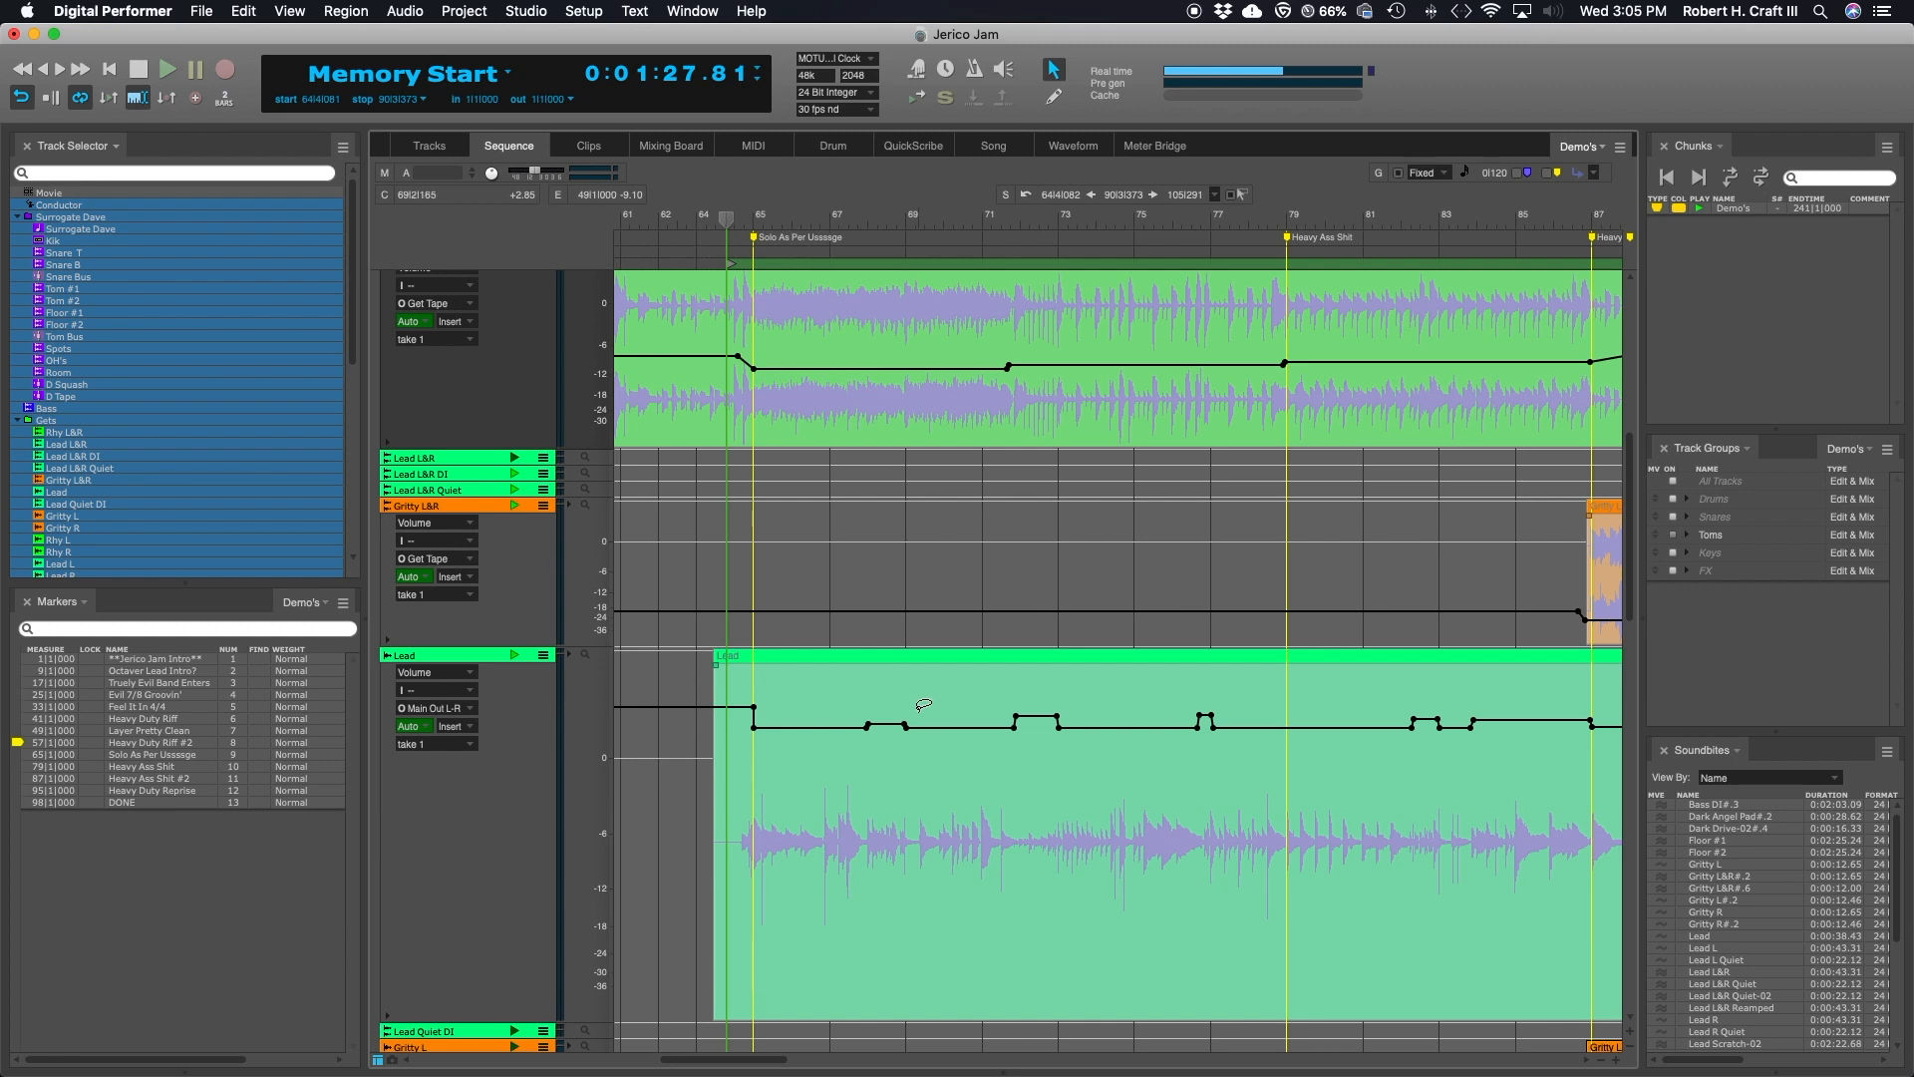
- Play the Solo As Per Usssage section from the memory start point while viewing the Rhy L&R and Lead volume automation, and stop playback
scroll(923, 705, up, 3)
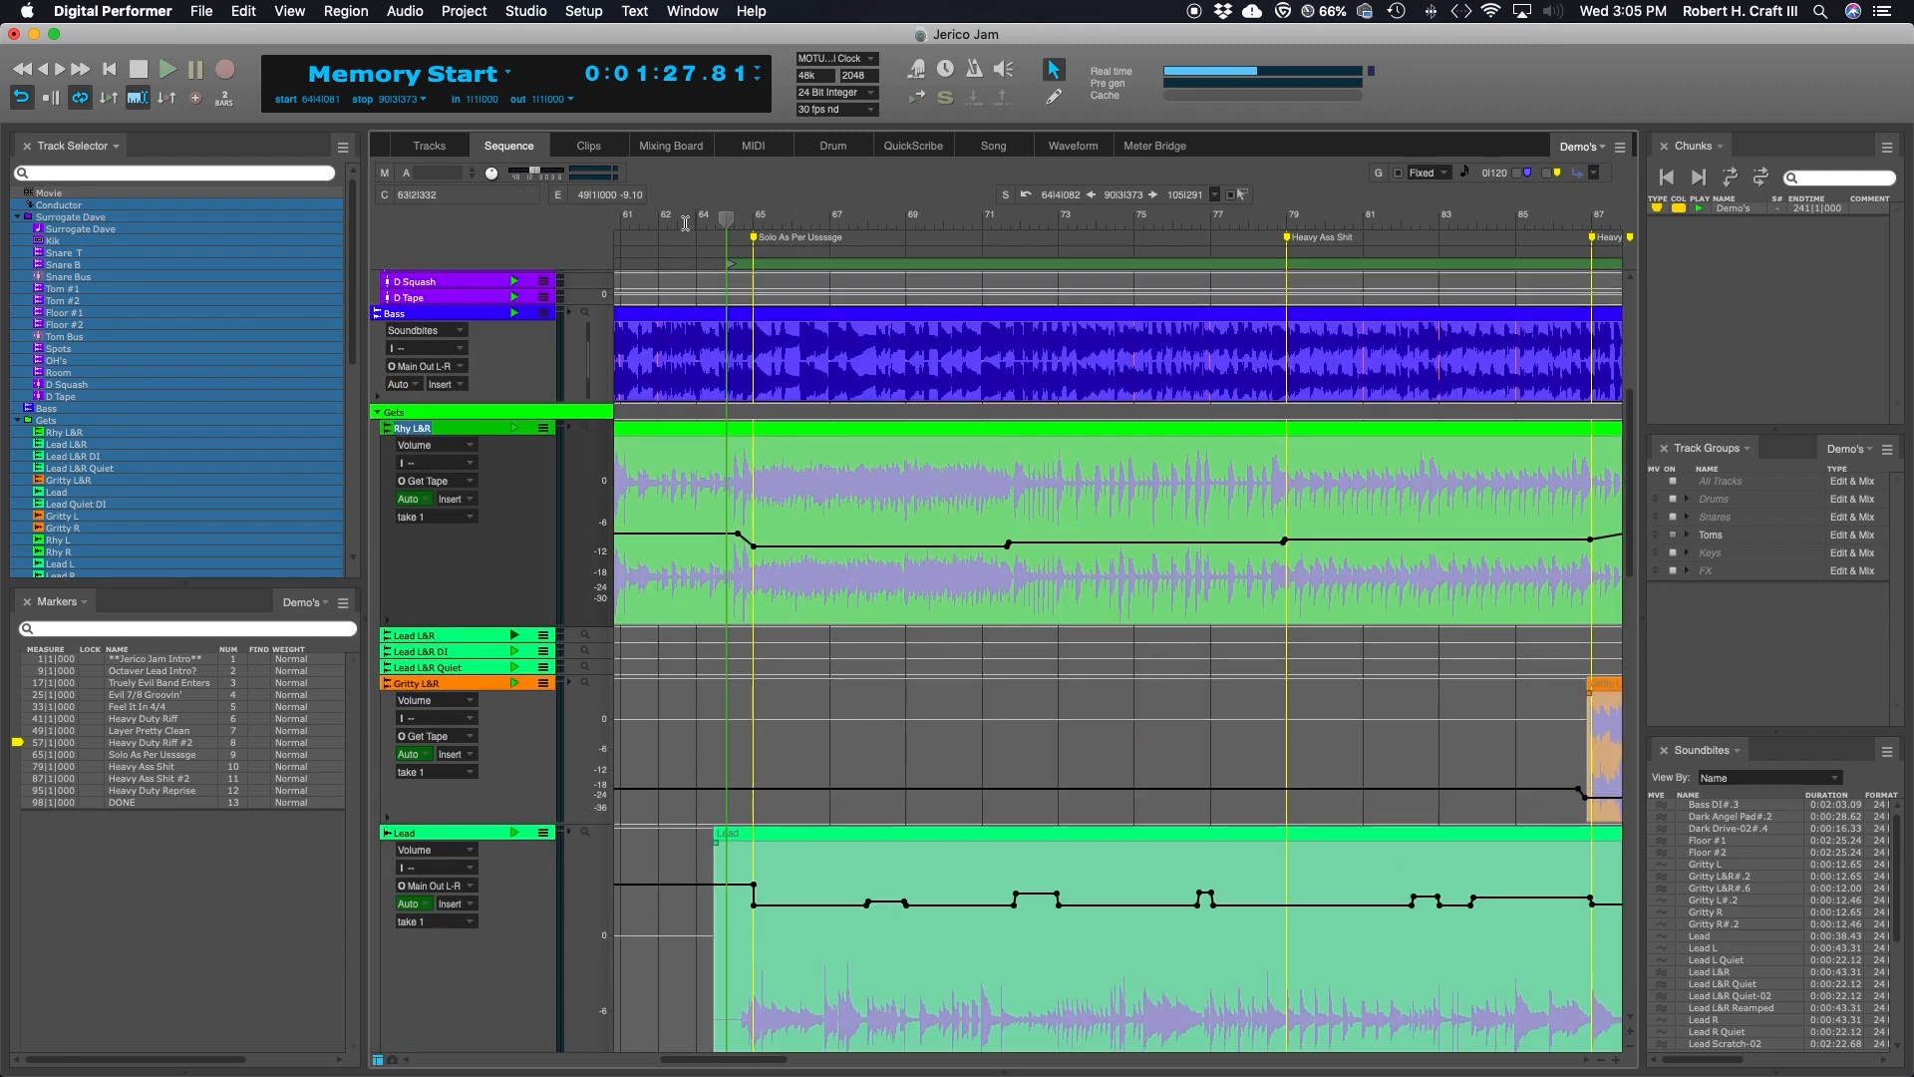
key(space)
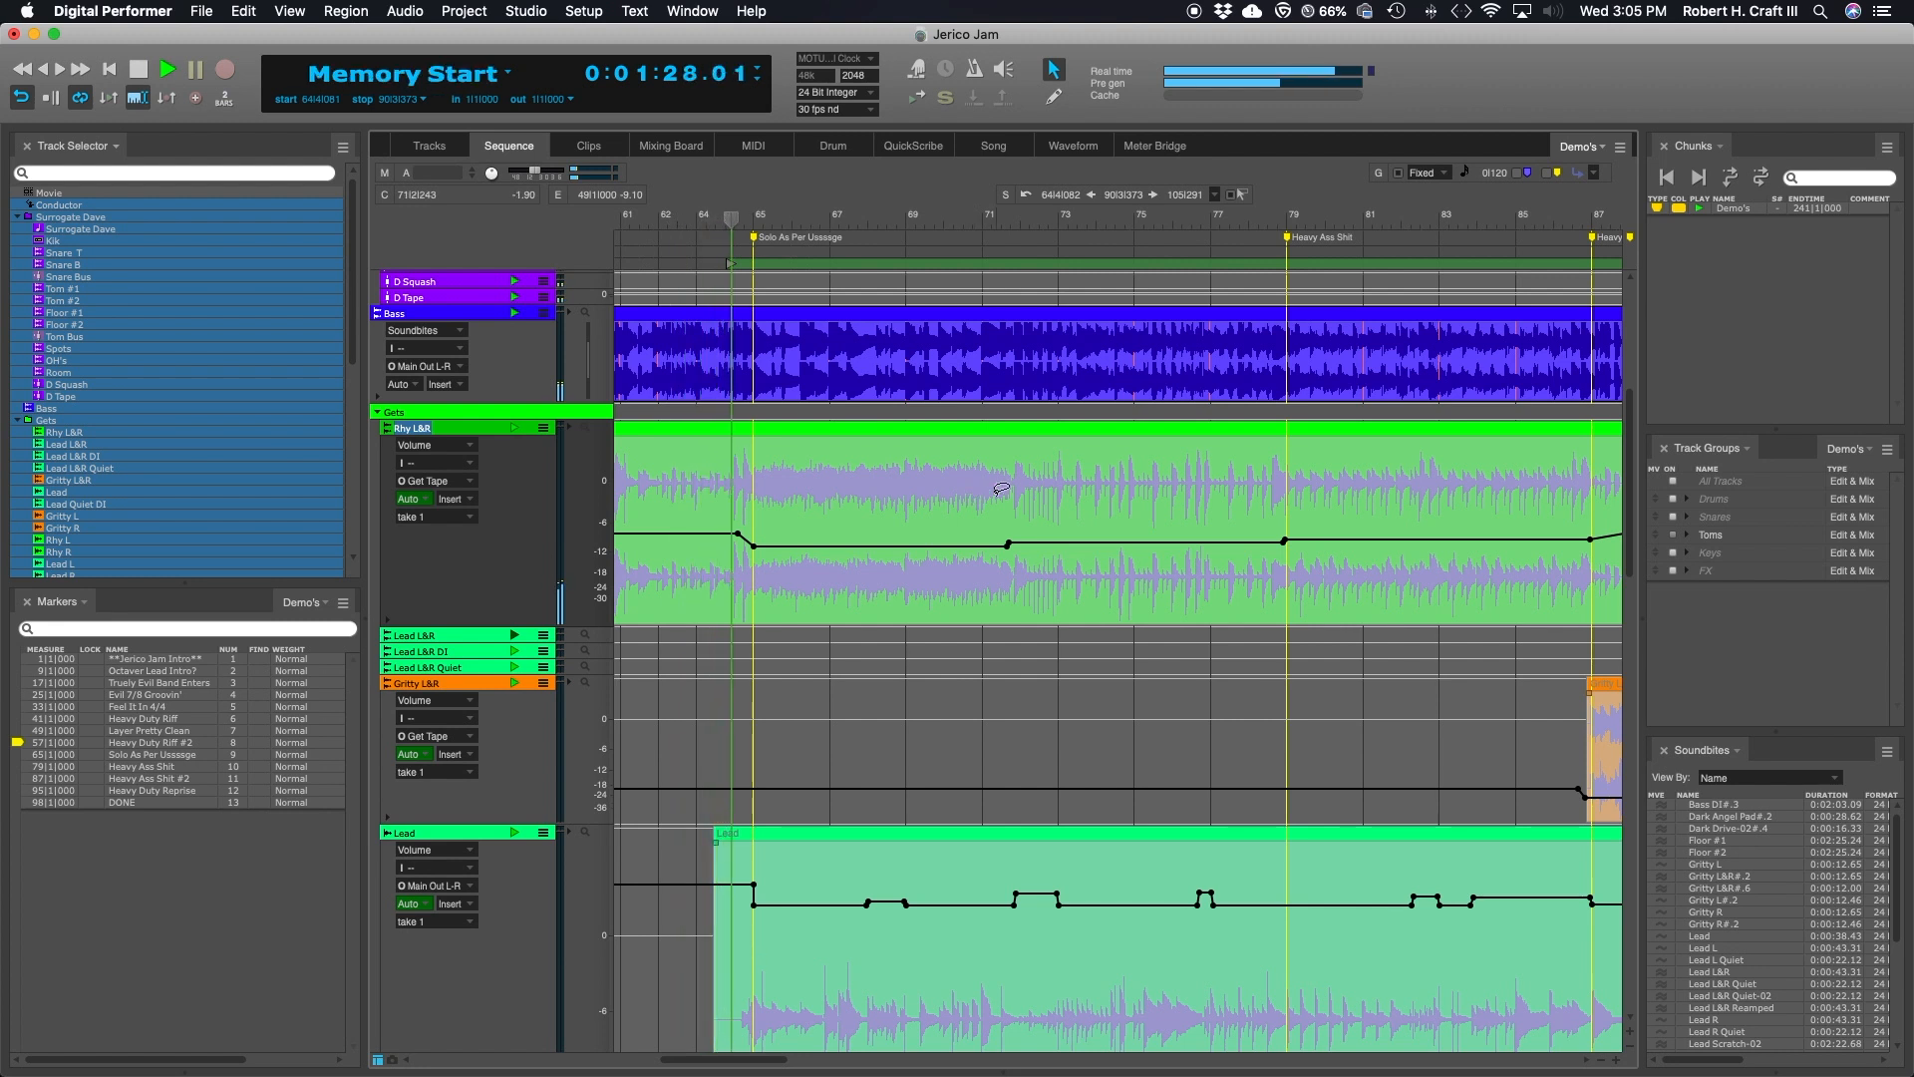
scroll(1011, 514, down, 1)
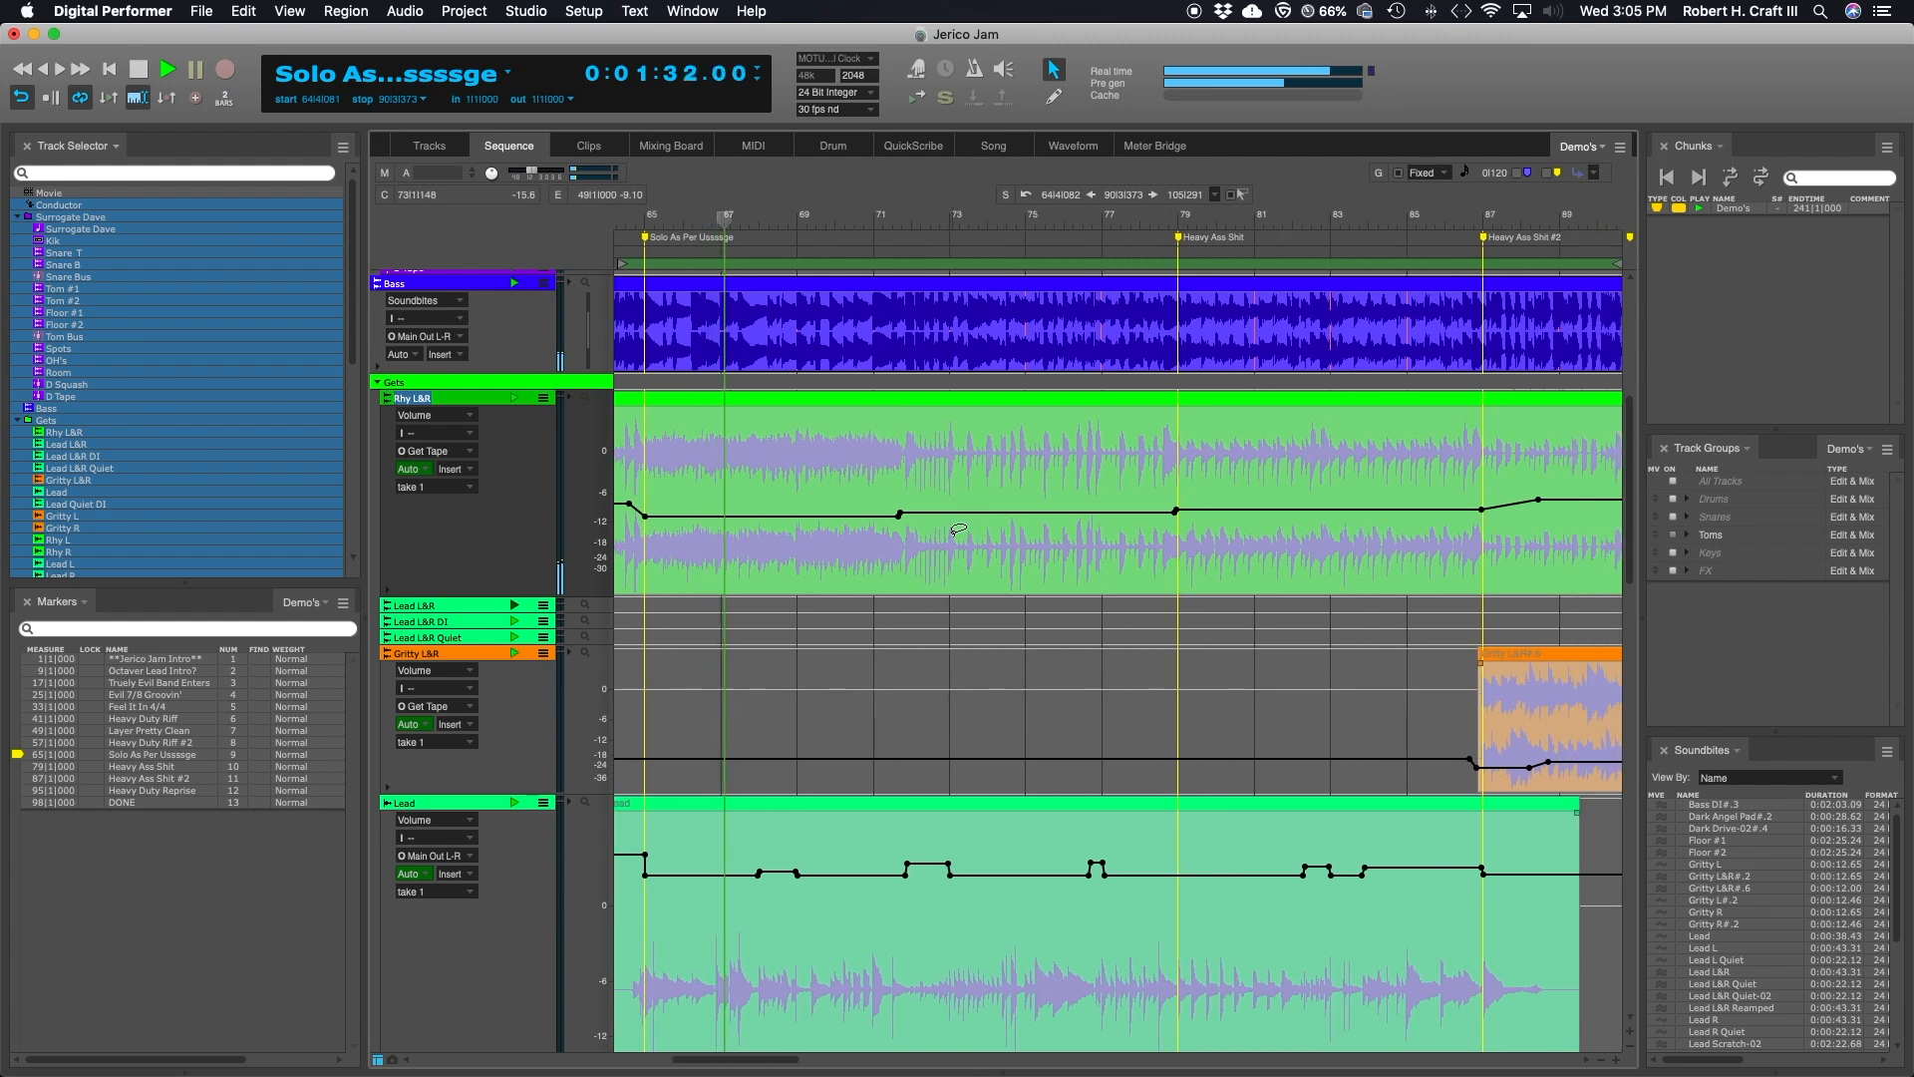
scroll(923, 541, left, 4)
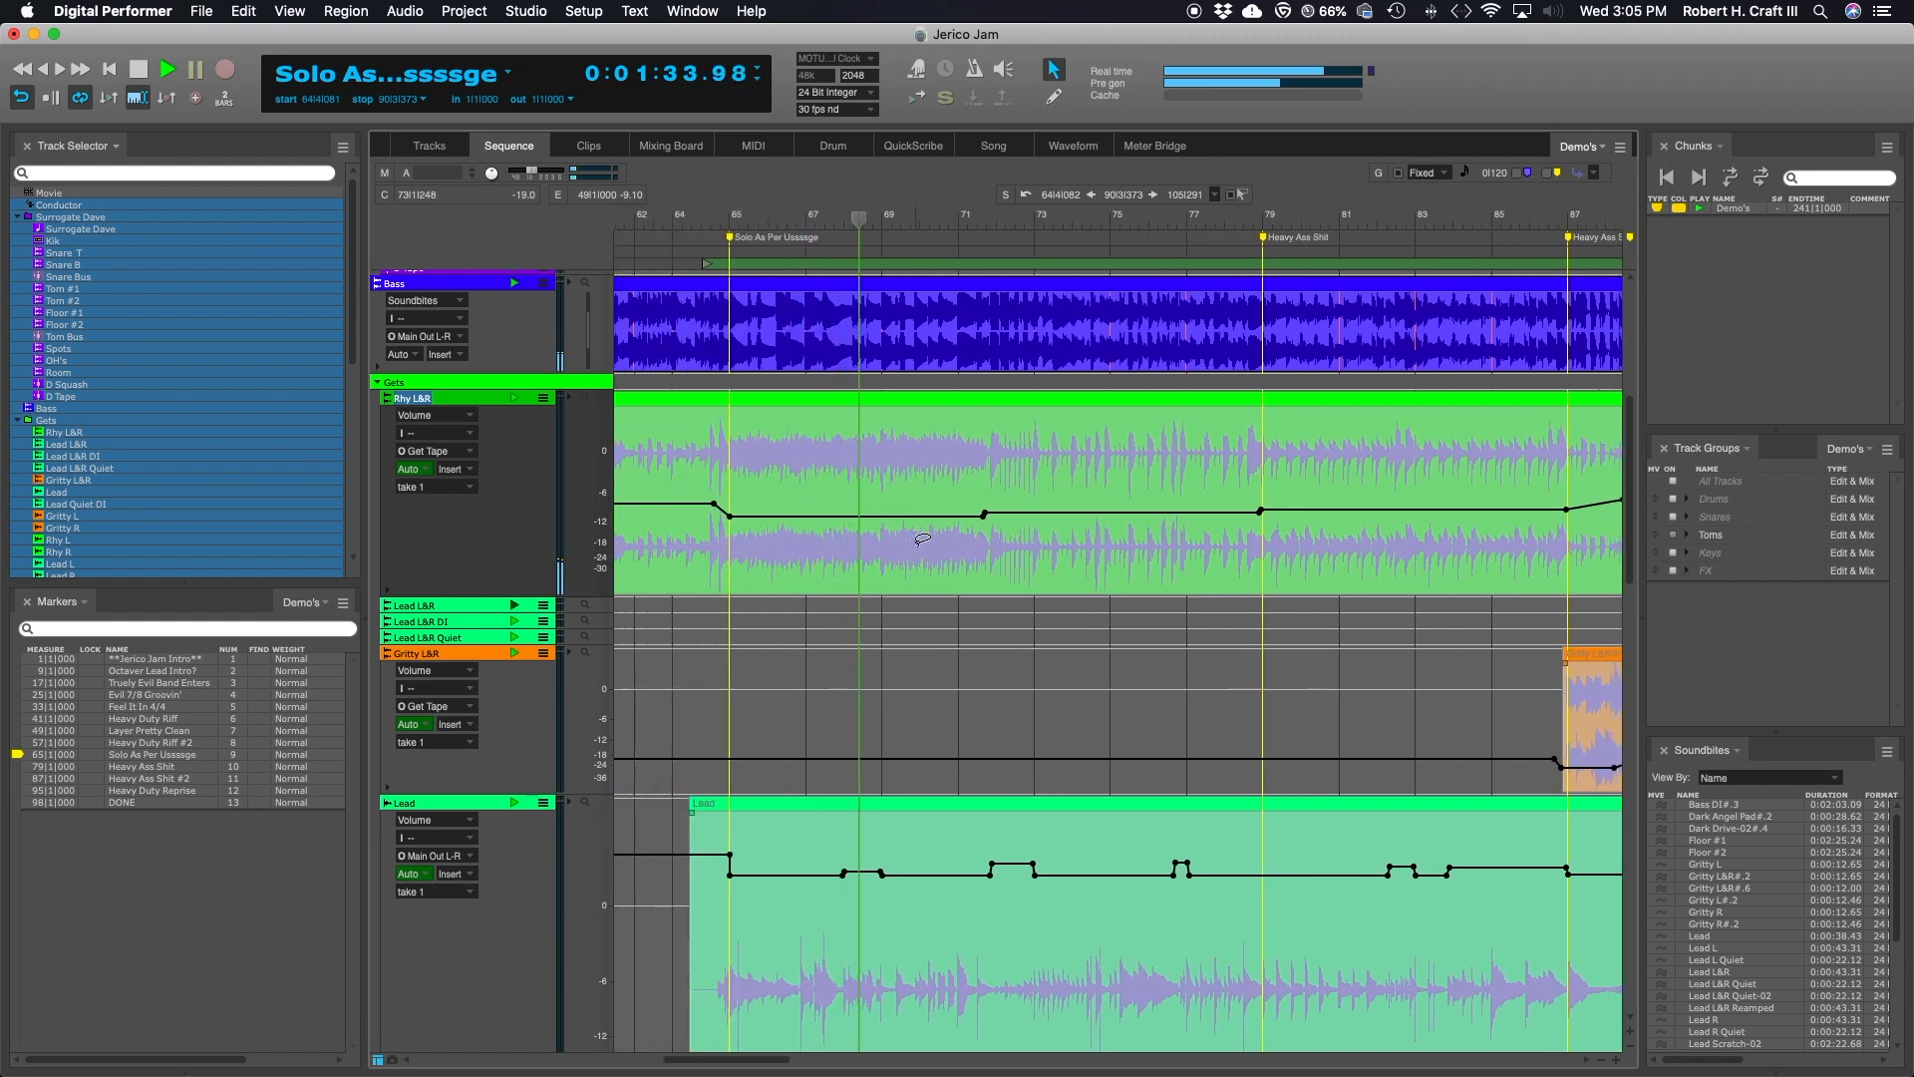
scroll(922, 540, right, 3)
scroll(923, 540, left, 1)
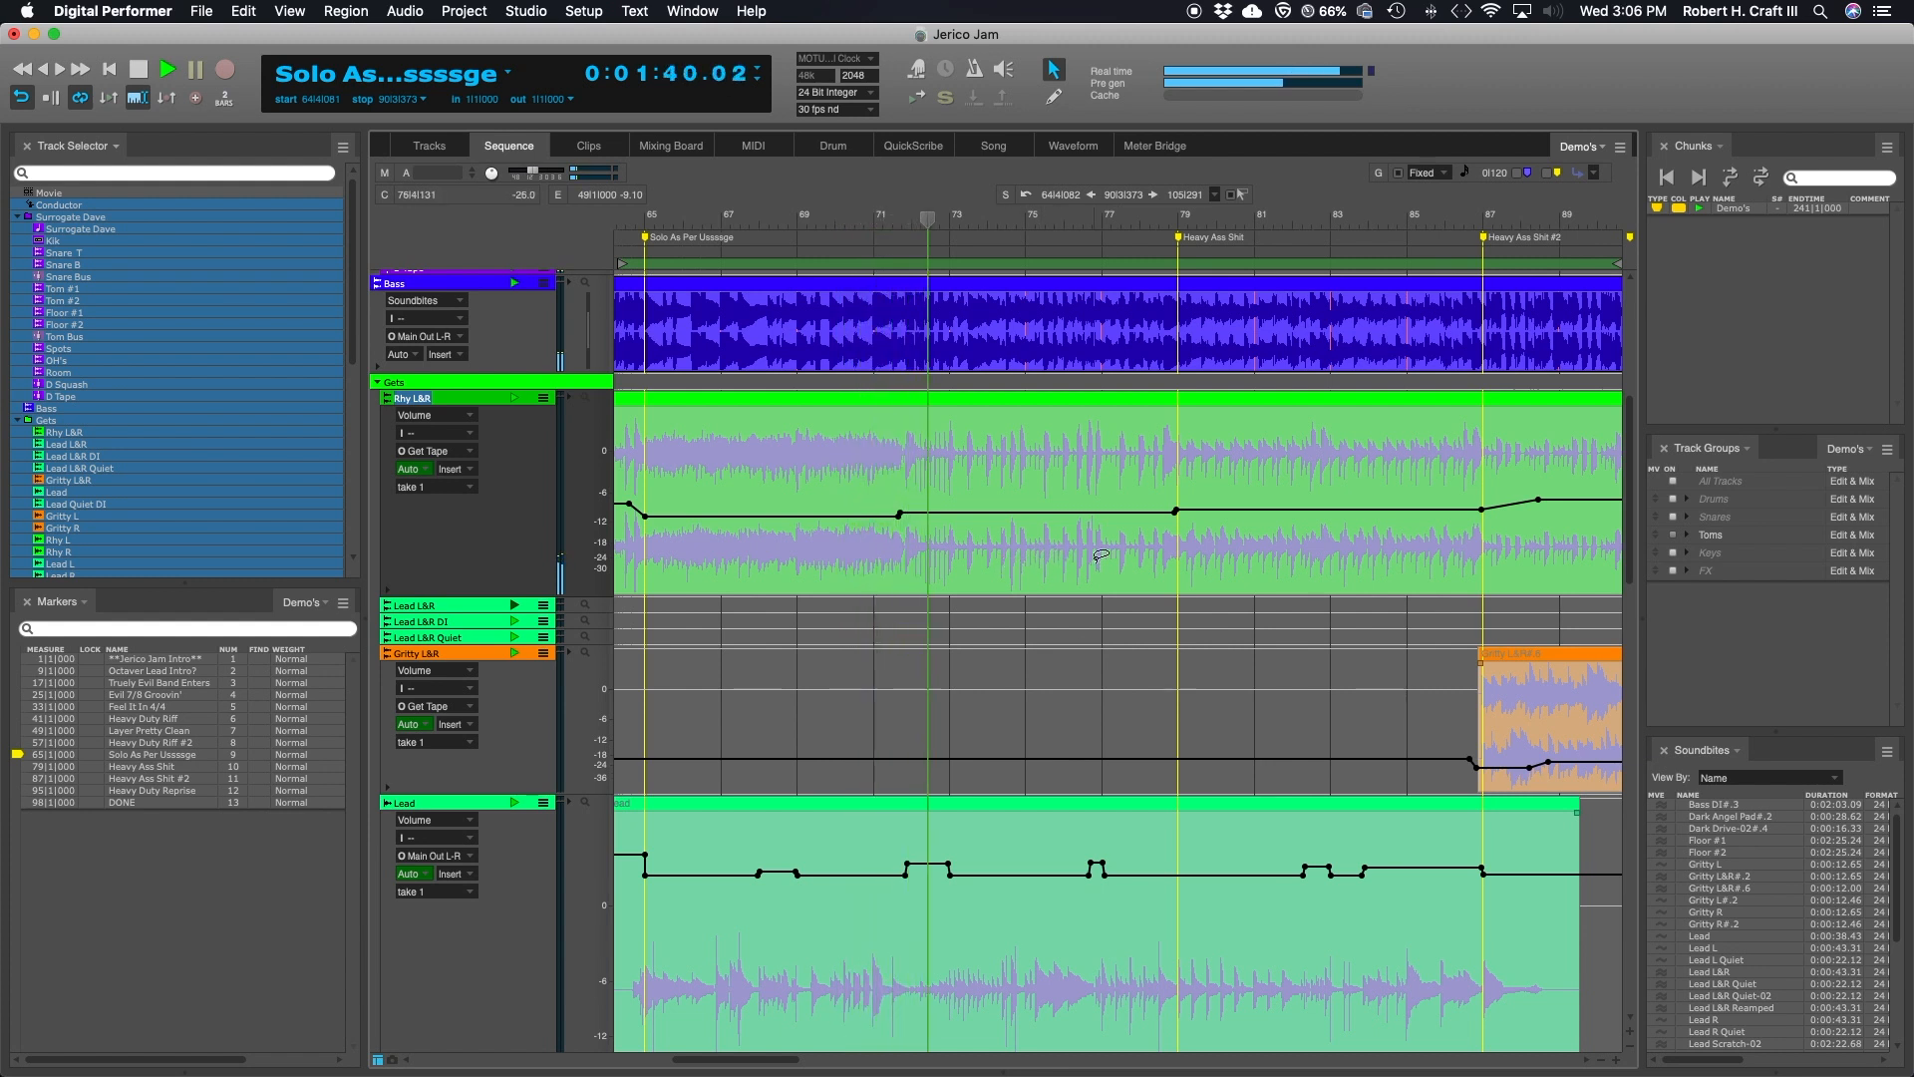
key(space)
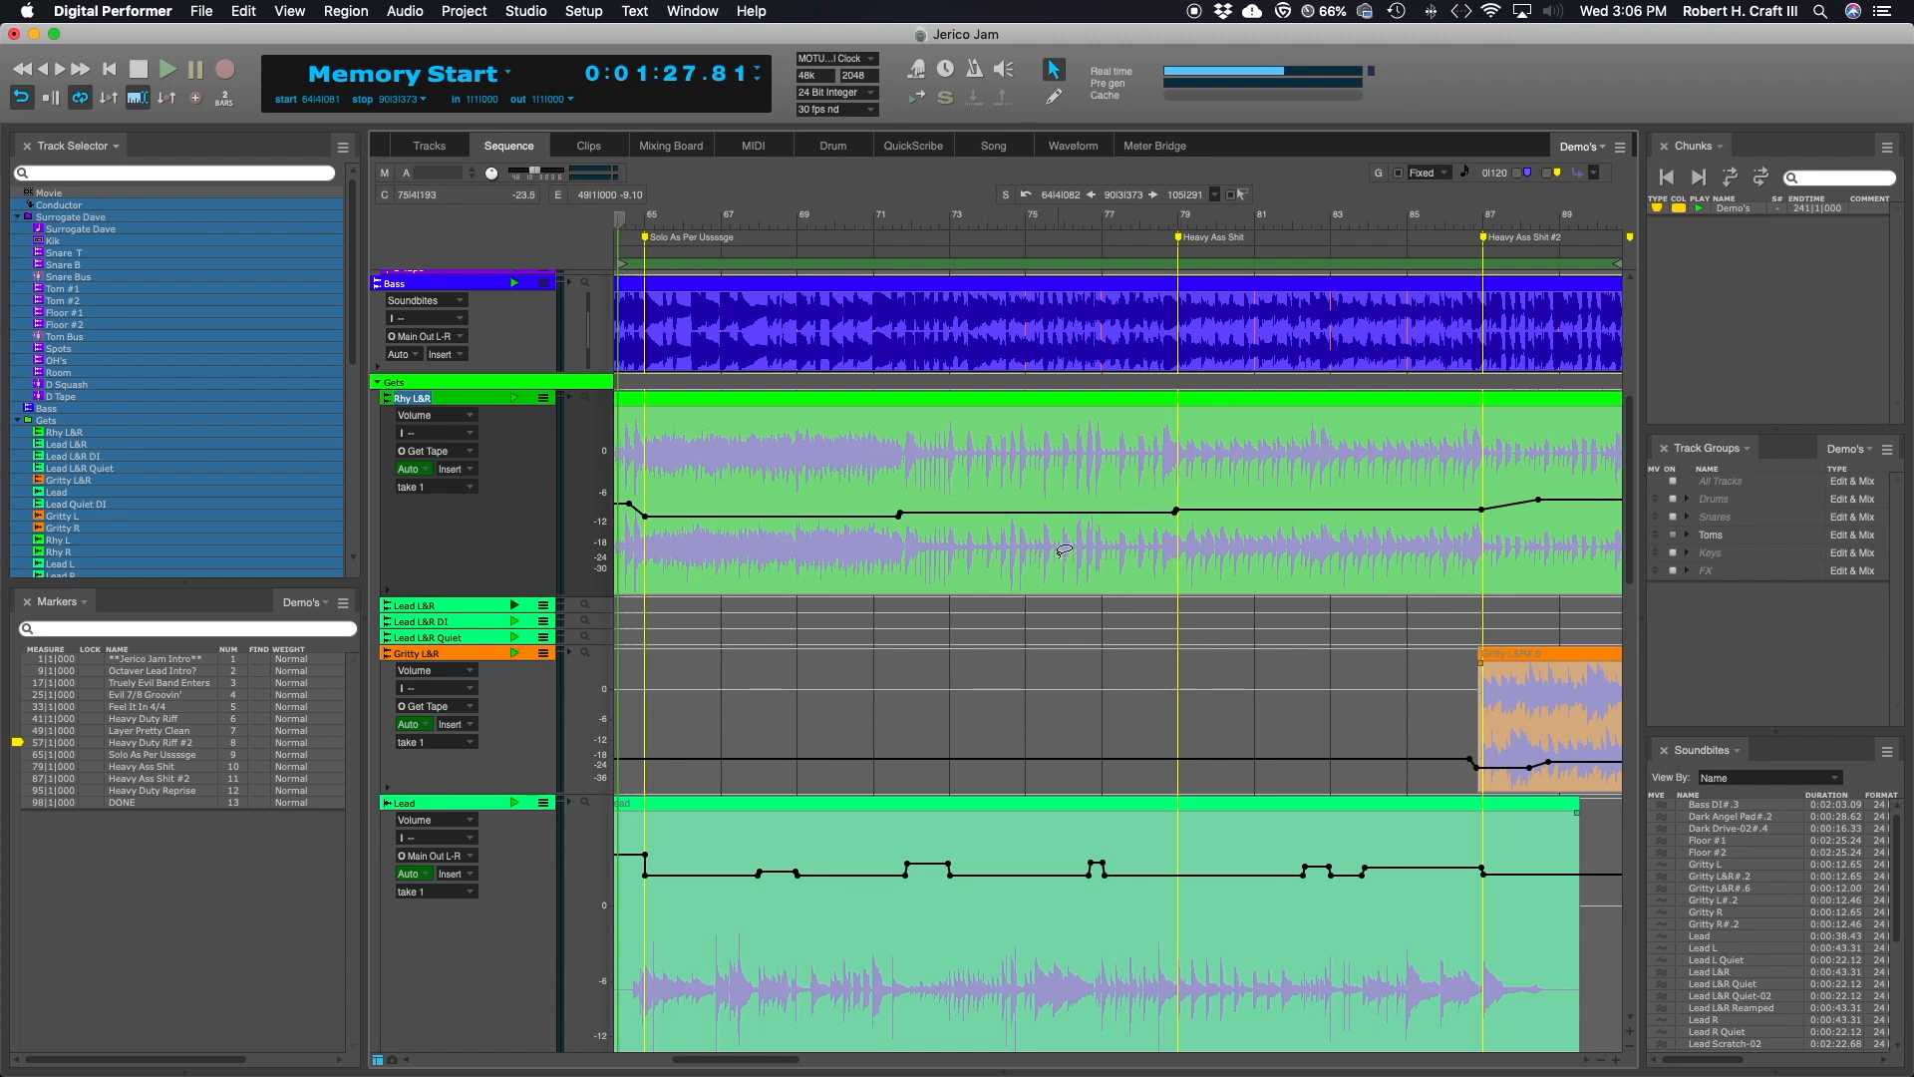
- Play the song from just before the measure 79 marker, stop playback, and save the project
scroll(1064, 549, right, 3)
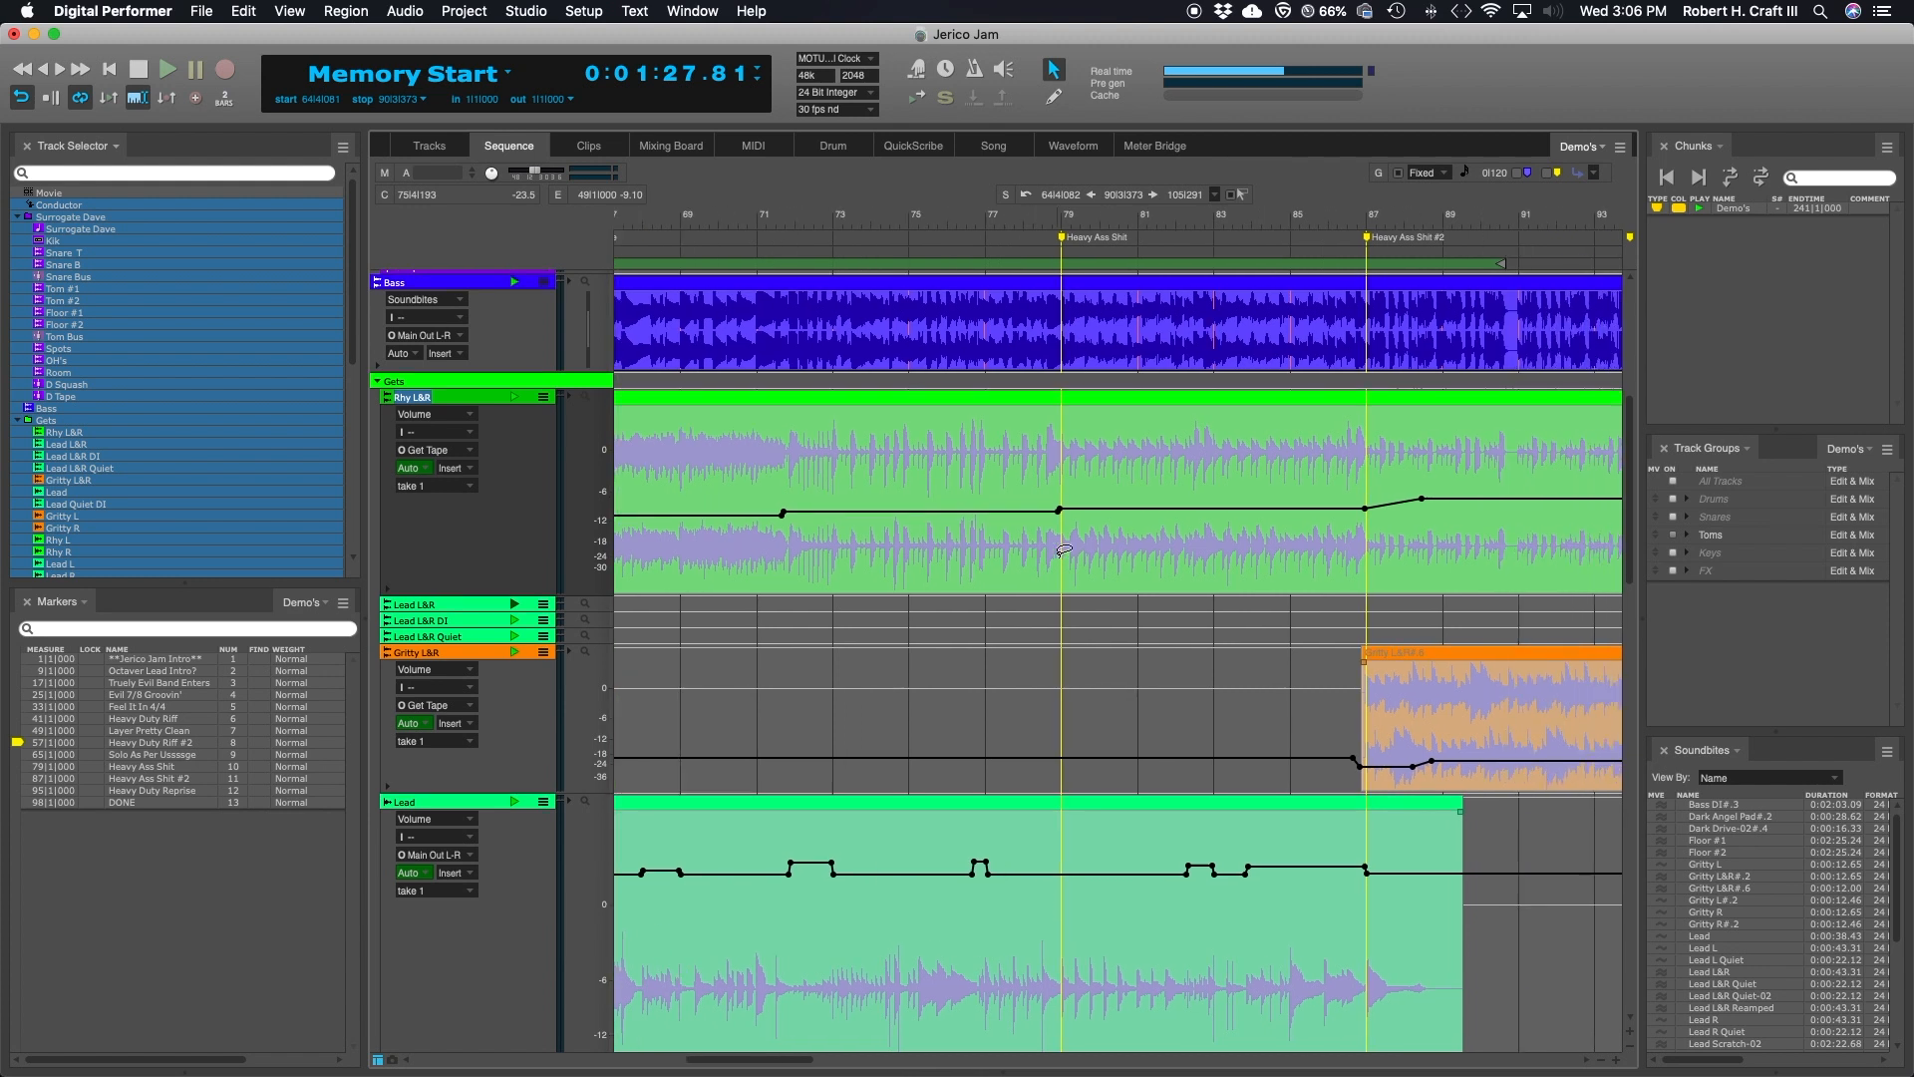
click(1043, 215)
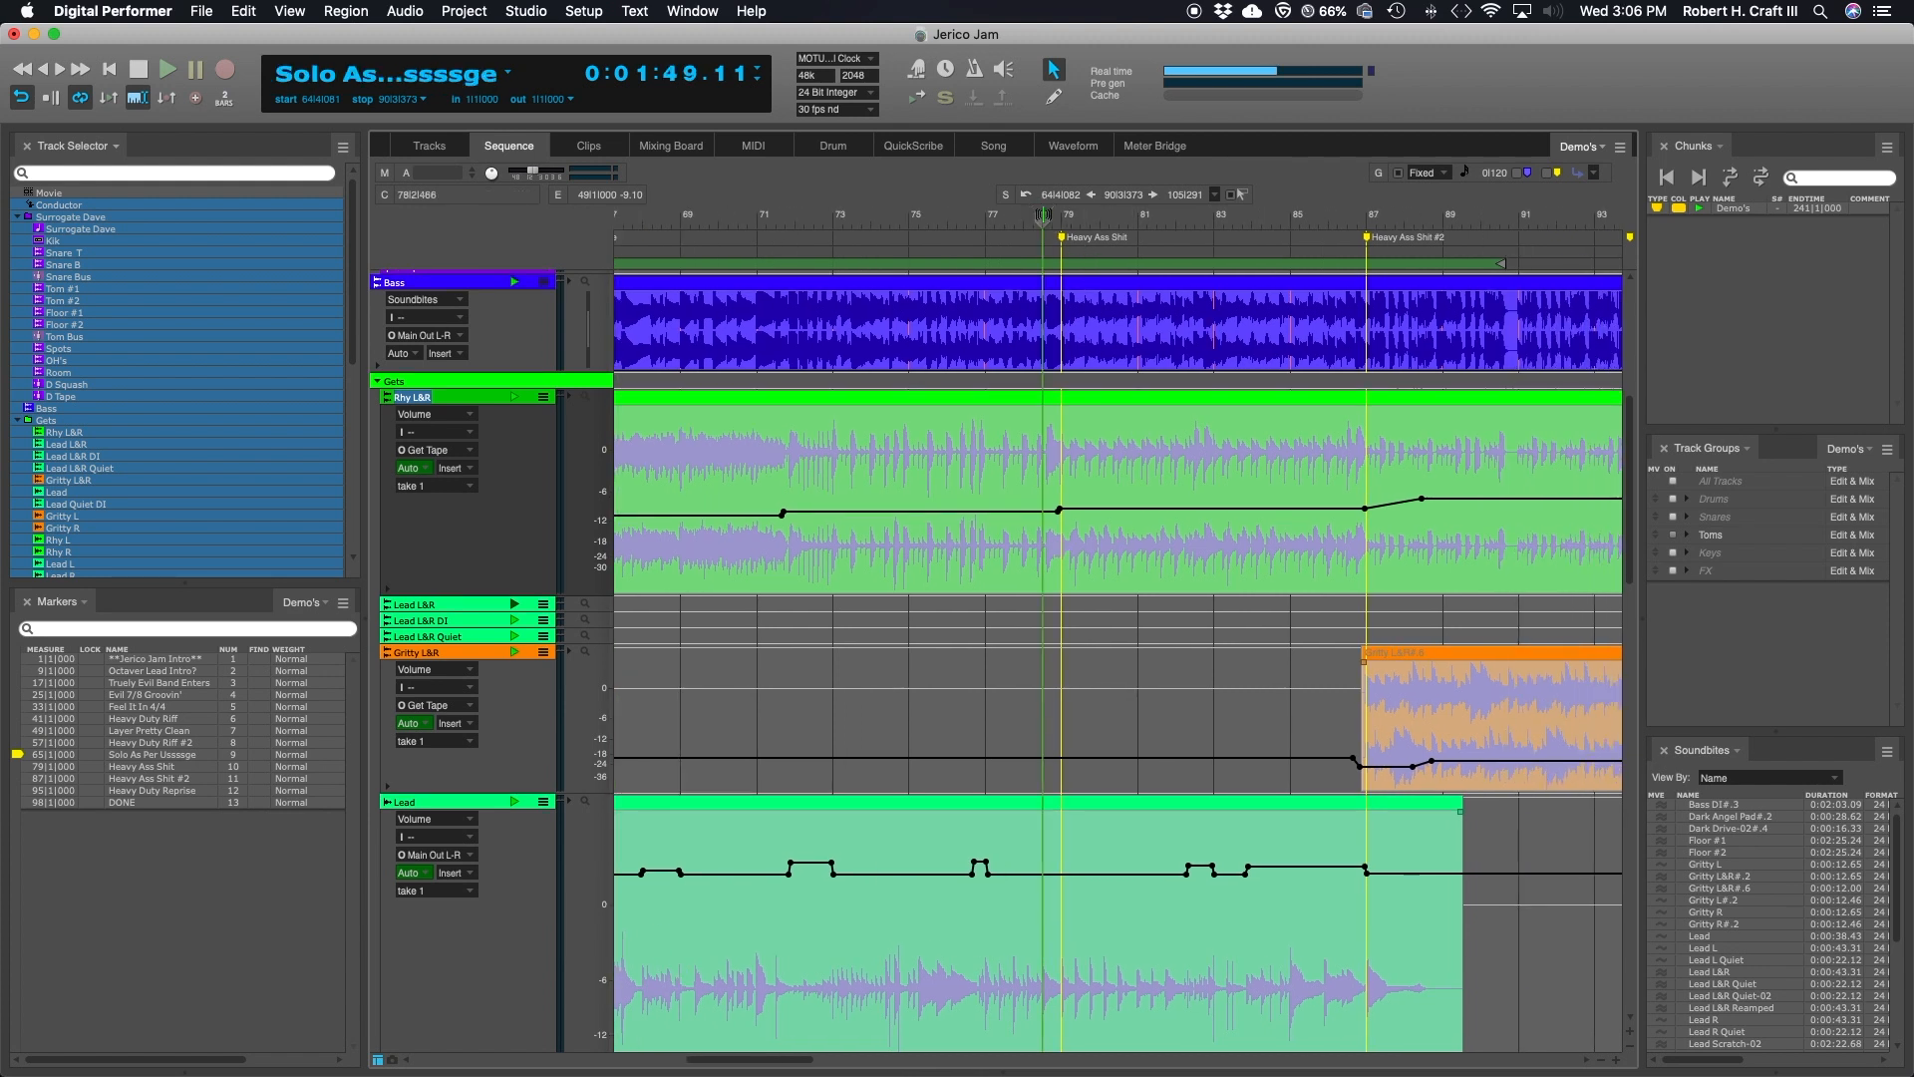
scroll(933, 540, right, 5)
scroll(933, 539, right, 1)
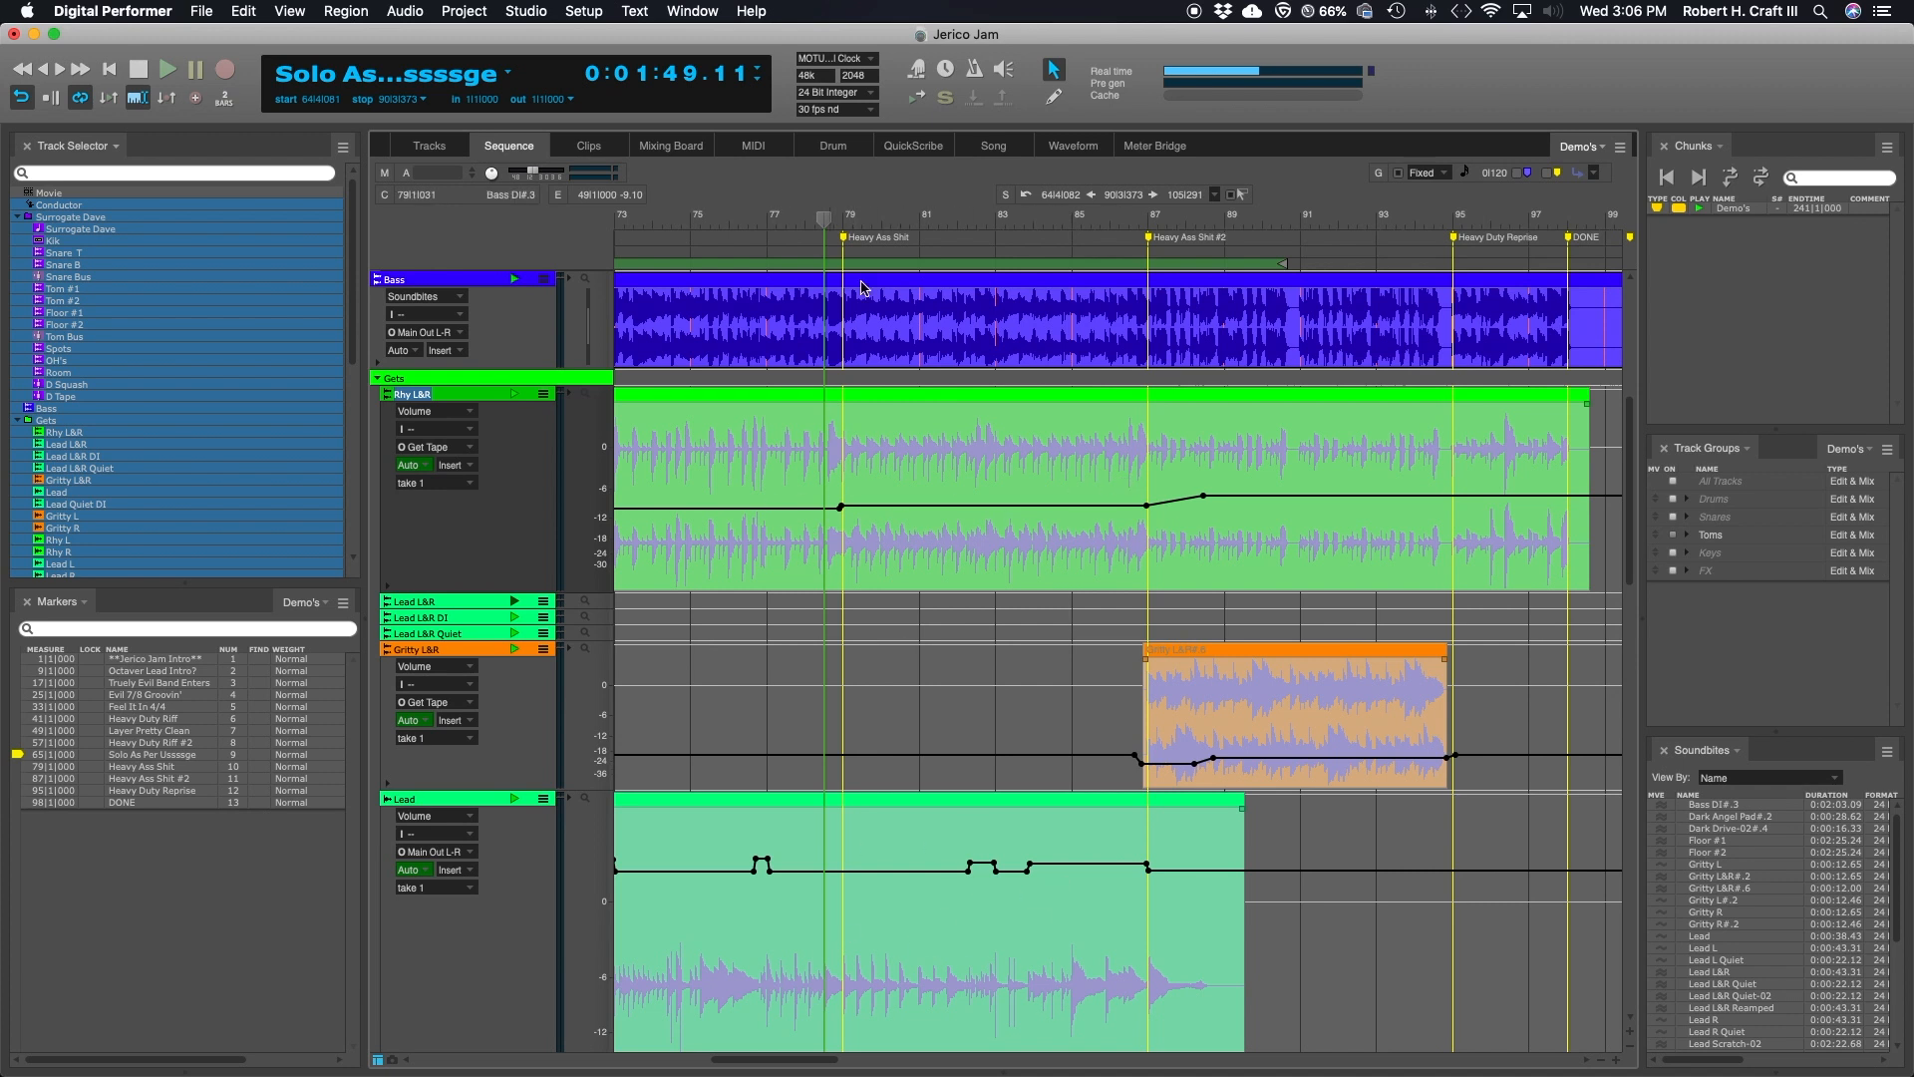
click(795, 214)
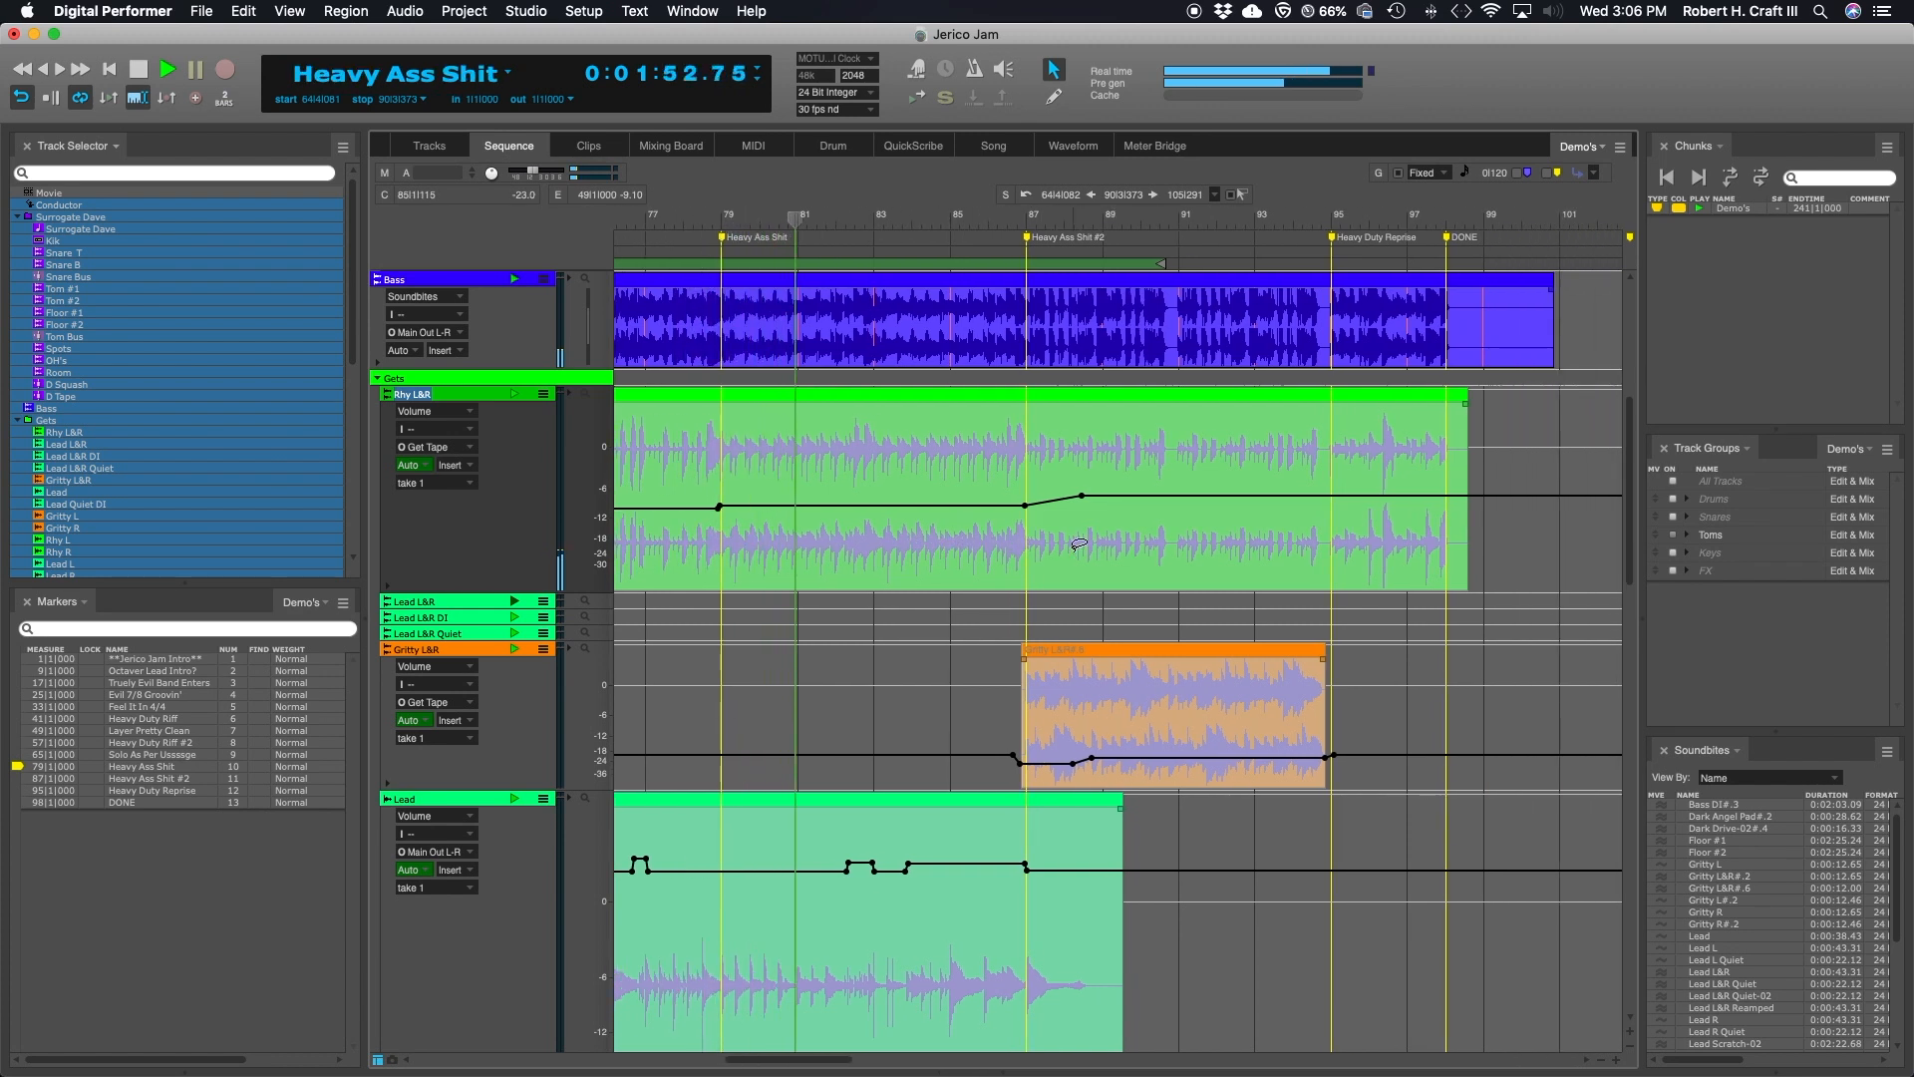
scroll(1075, 535, down, 1)
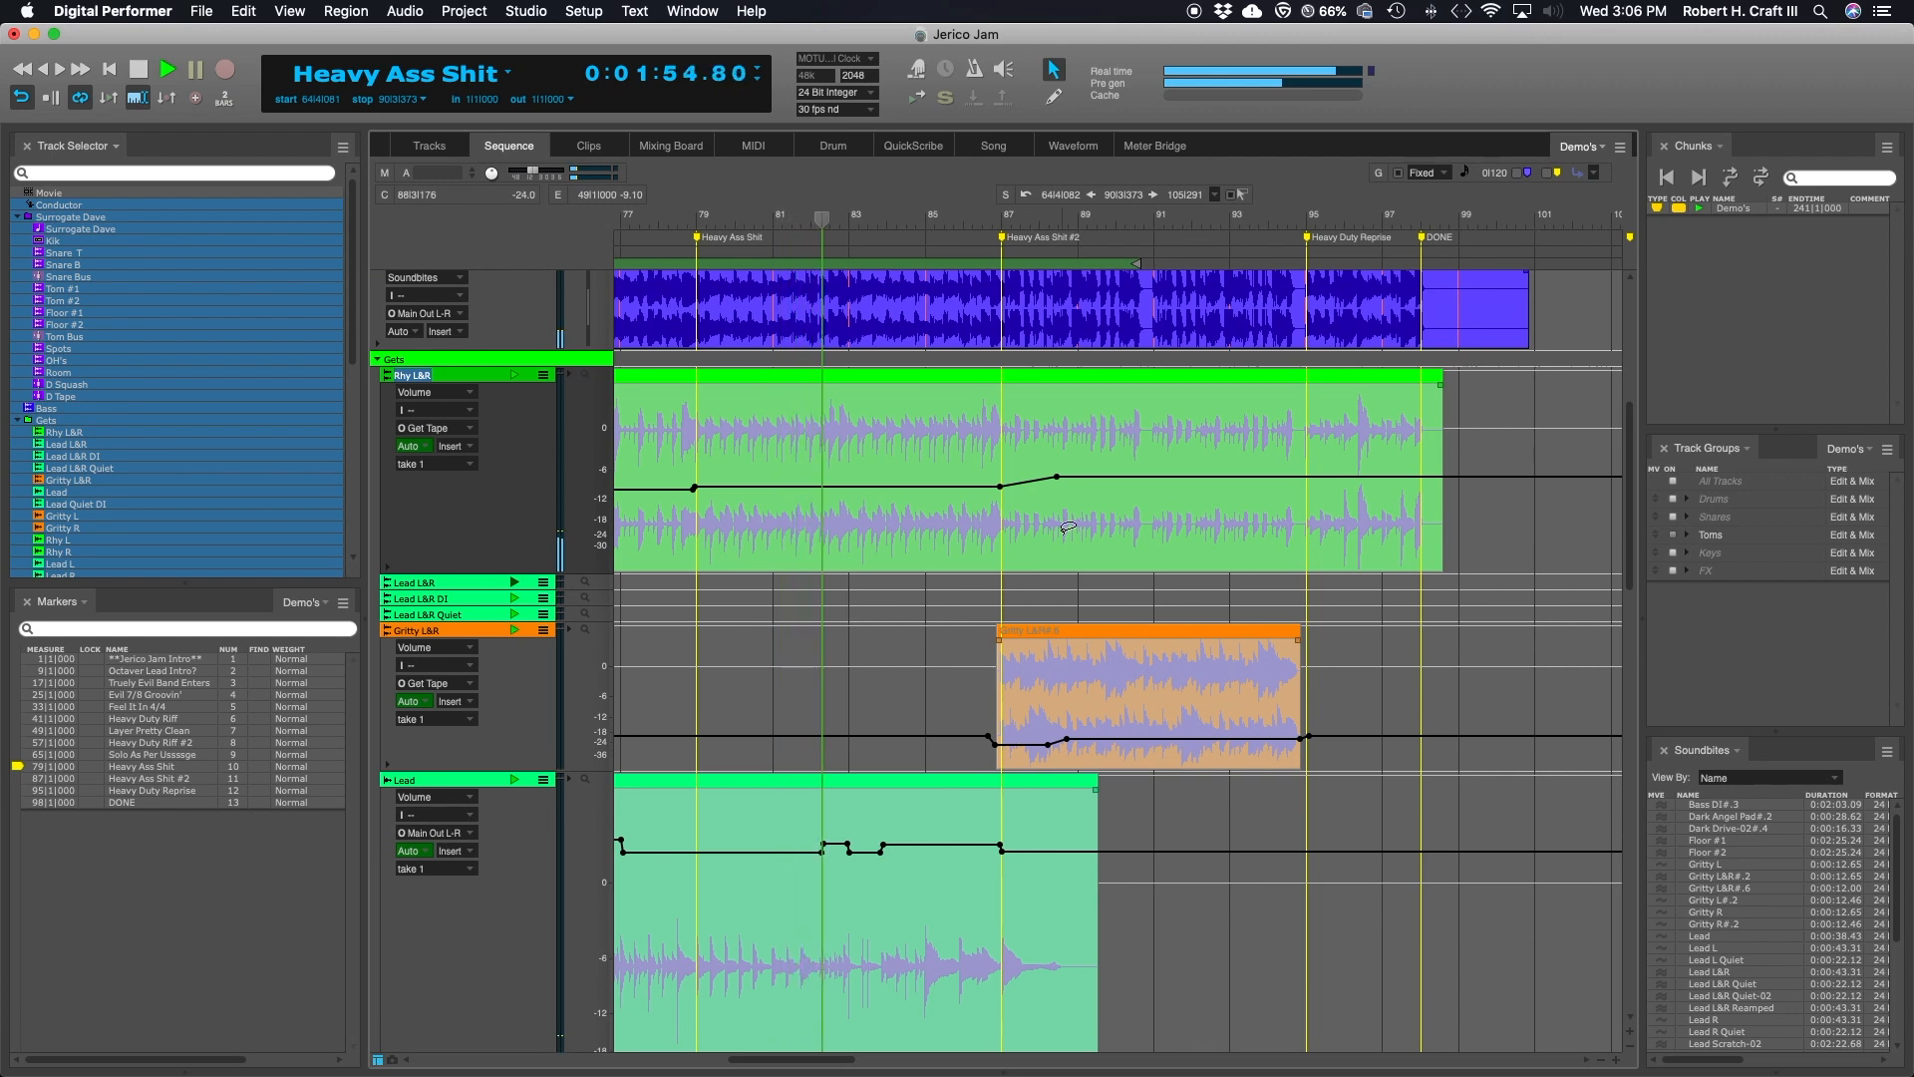
key(space)
key(super+s)
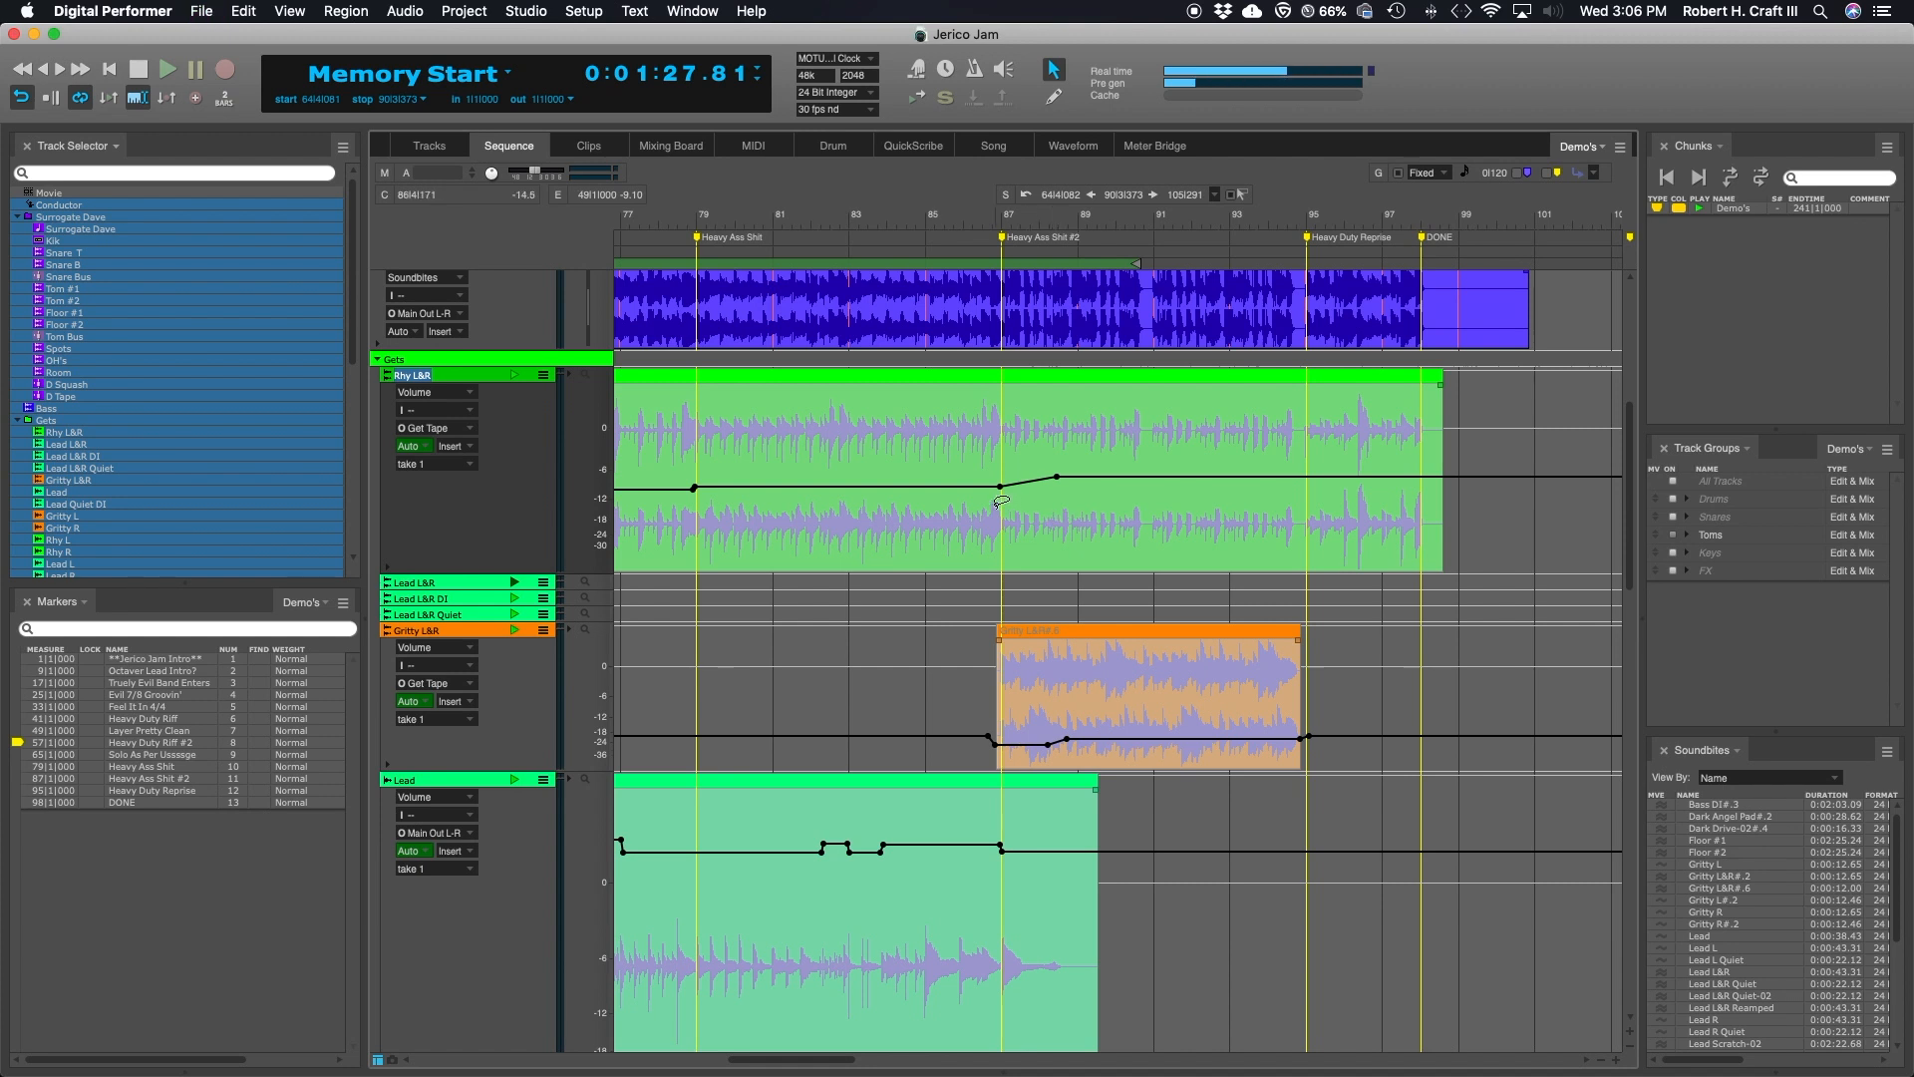
- Compare the Rhy L&R, Gritty L&R and Lead volume automation from Solo As Per Usssage through the section starting at measure 87
scroll(1001, 502, left, 5)
scroll(1001, 502, down, 2)
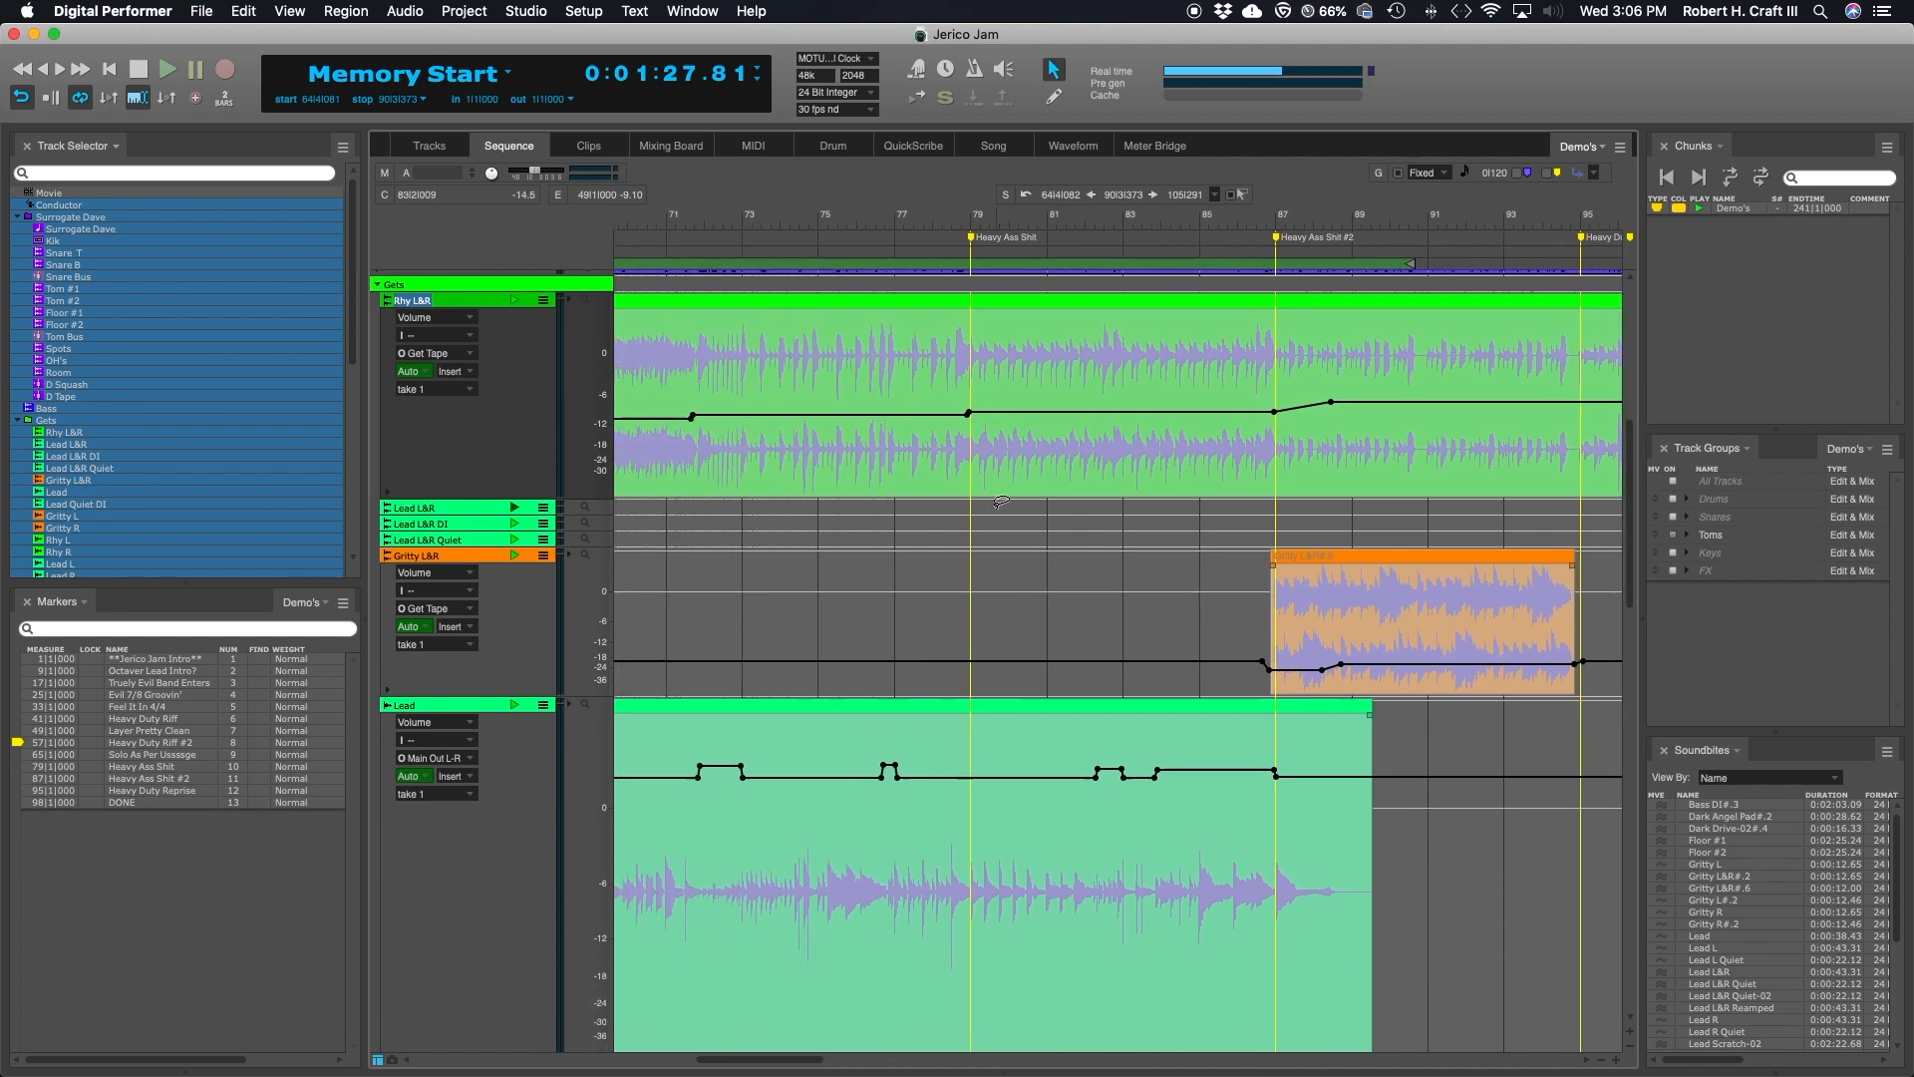
scroll(1001, 502, left, 4)
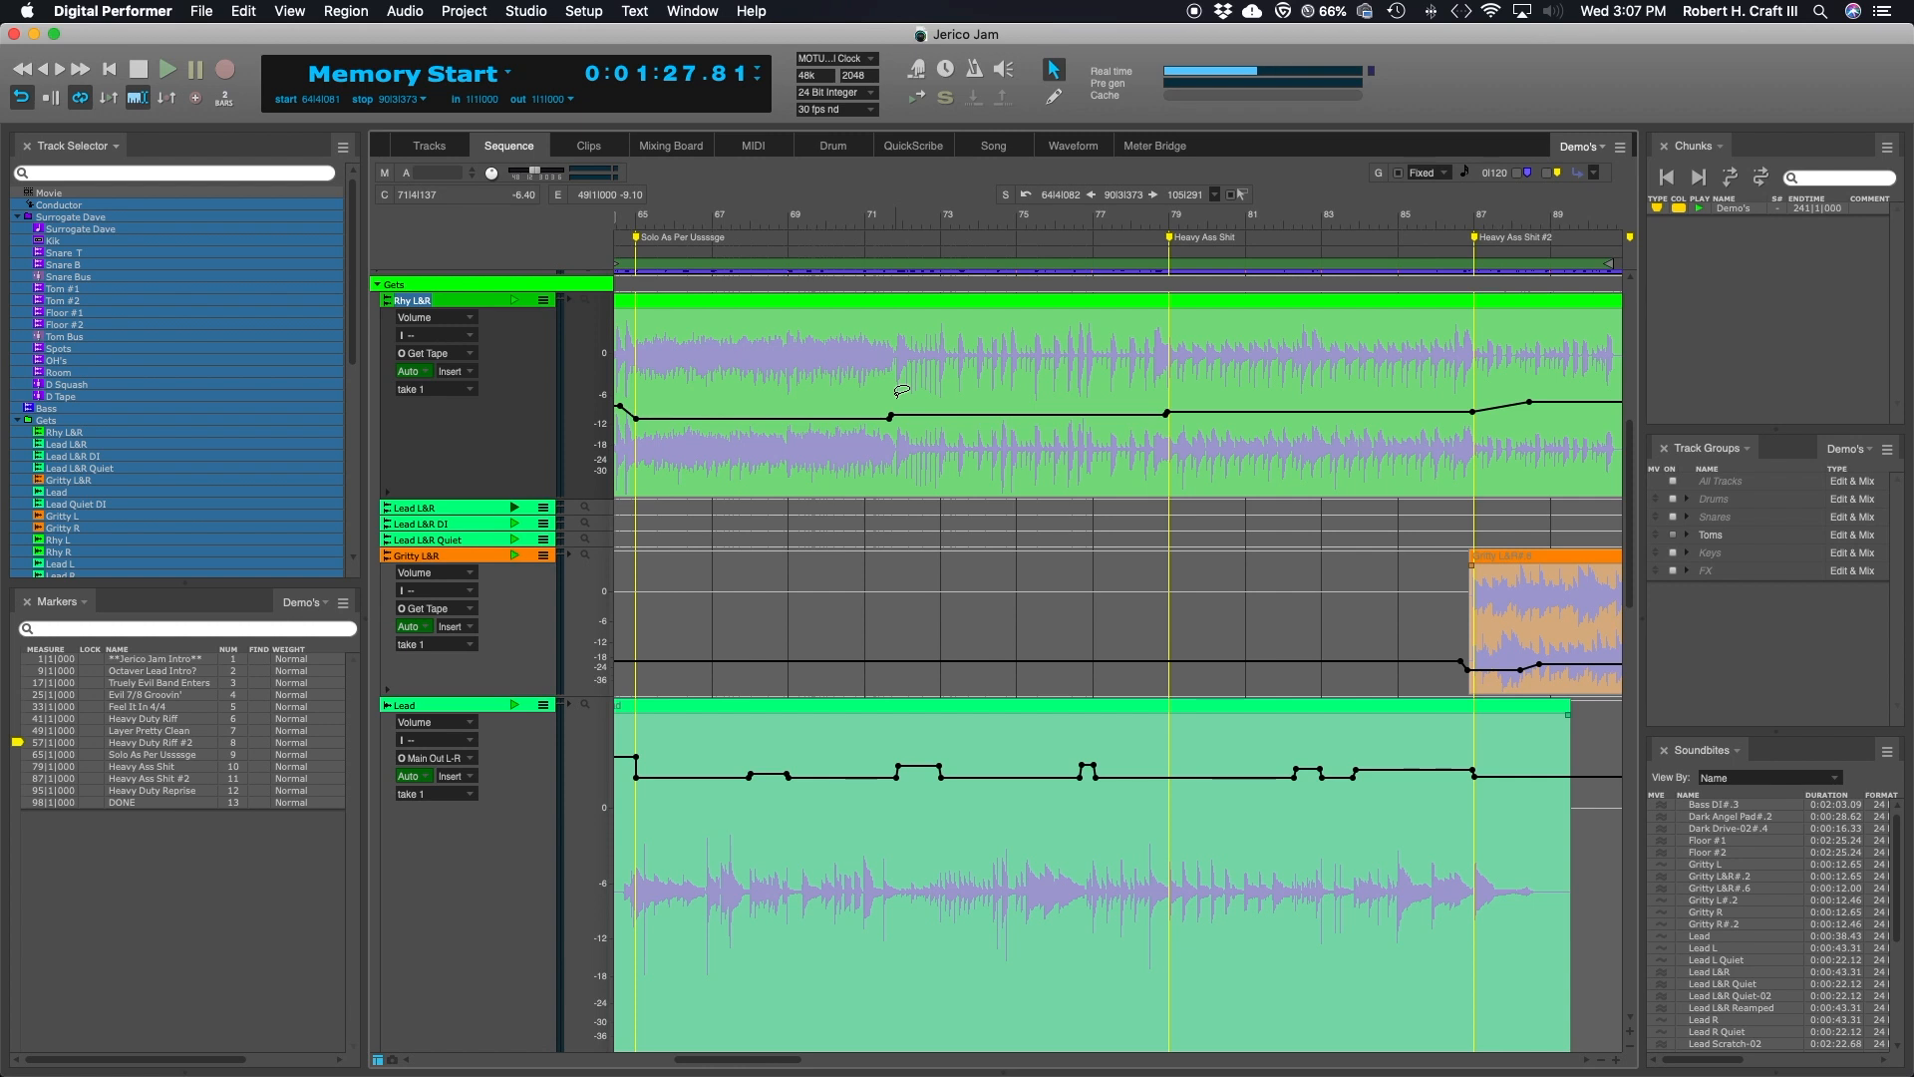
scroll(901, 390, right, 1)
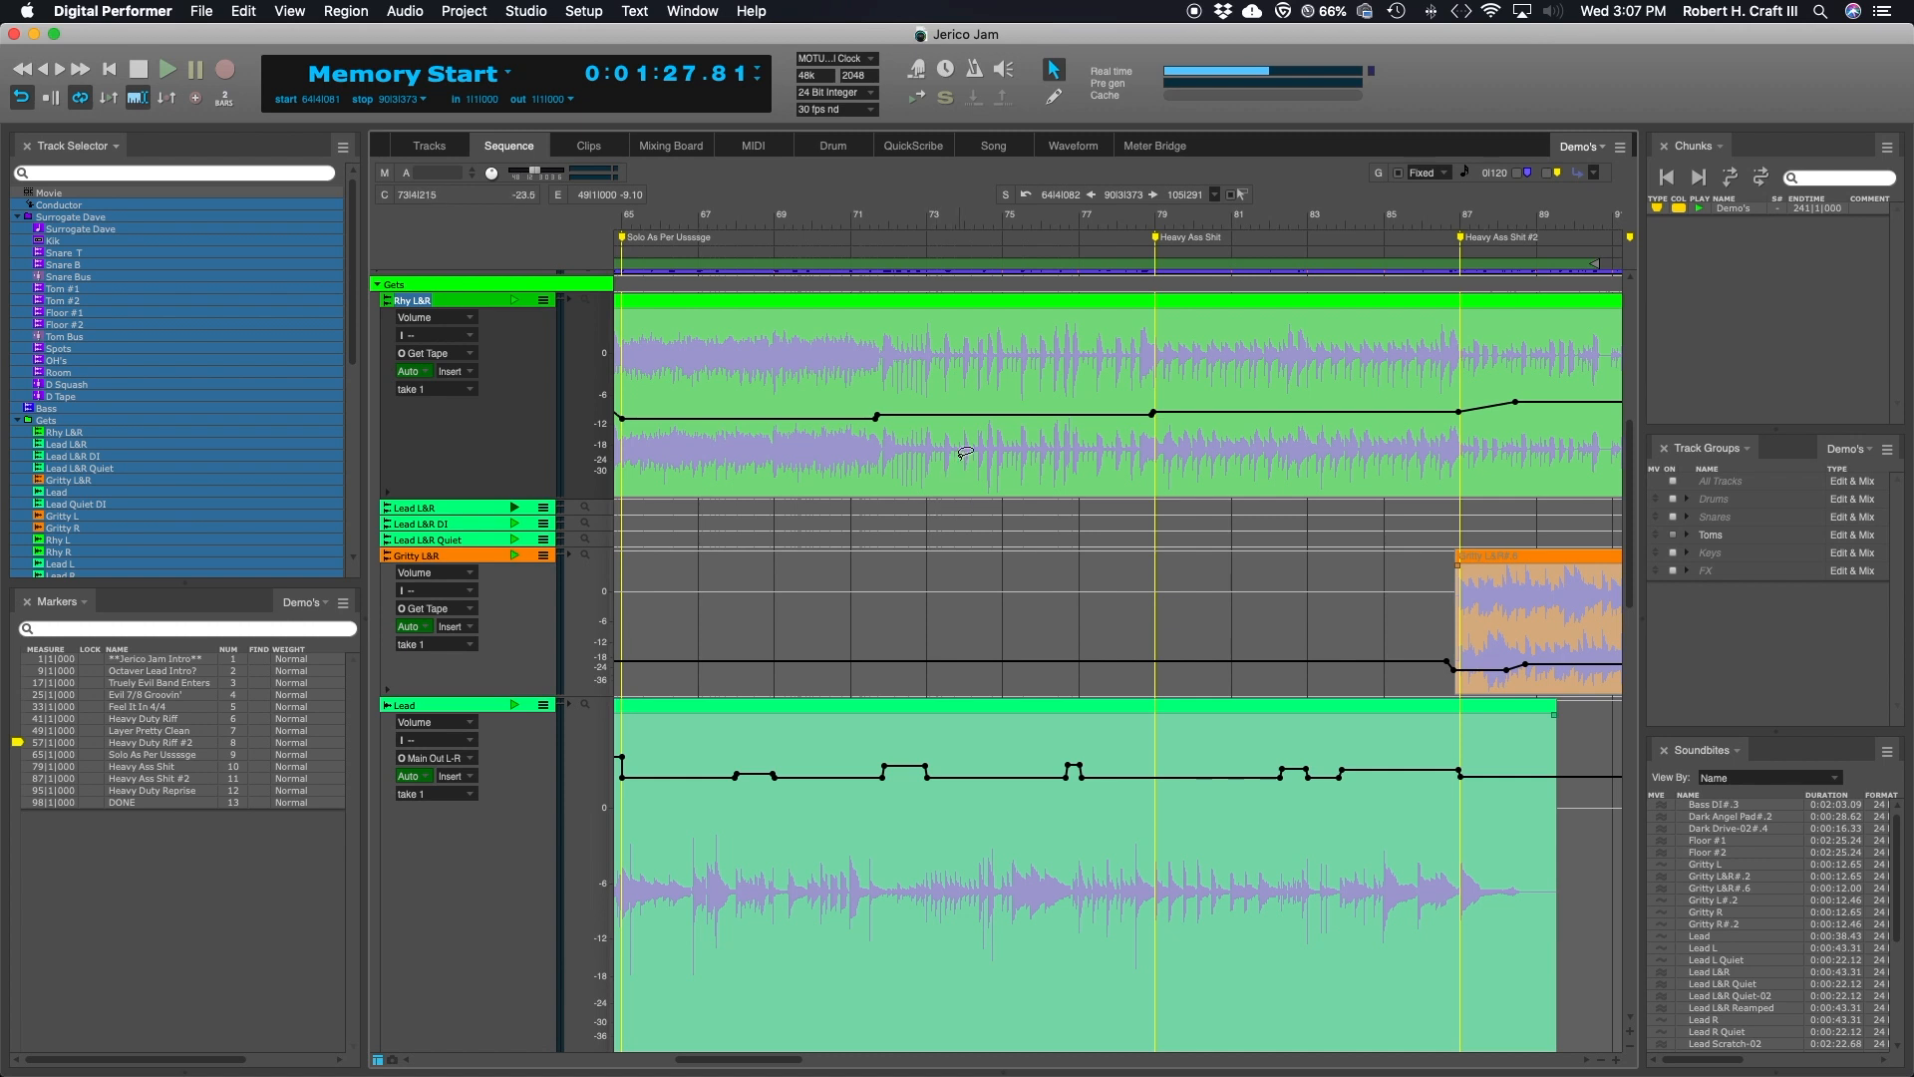
scroll(965, 452, left, 3)
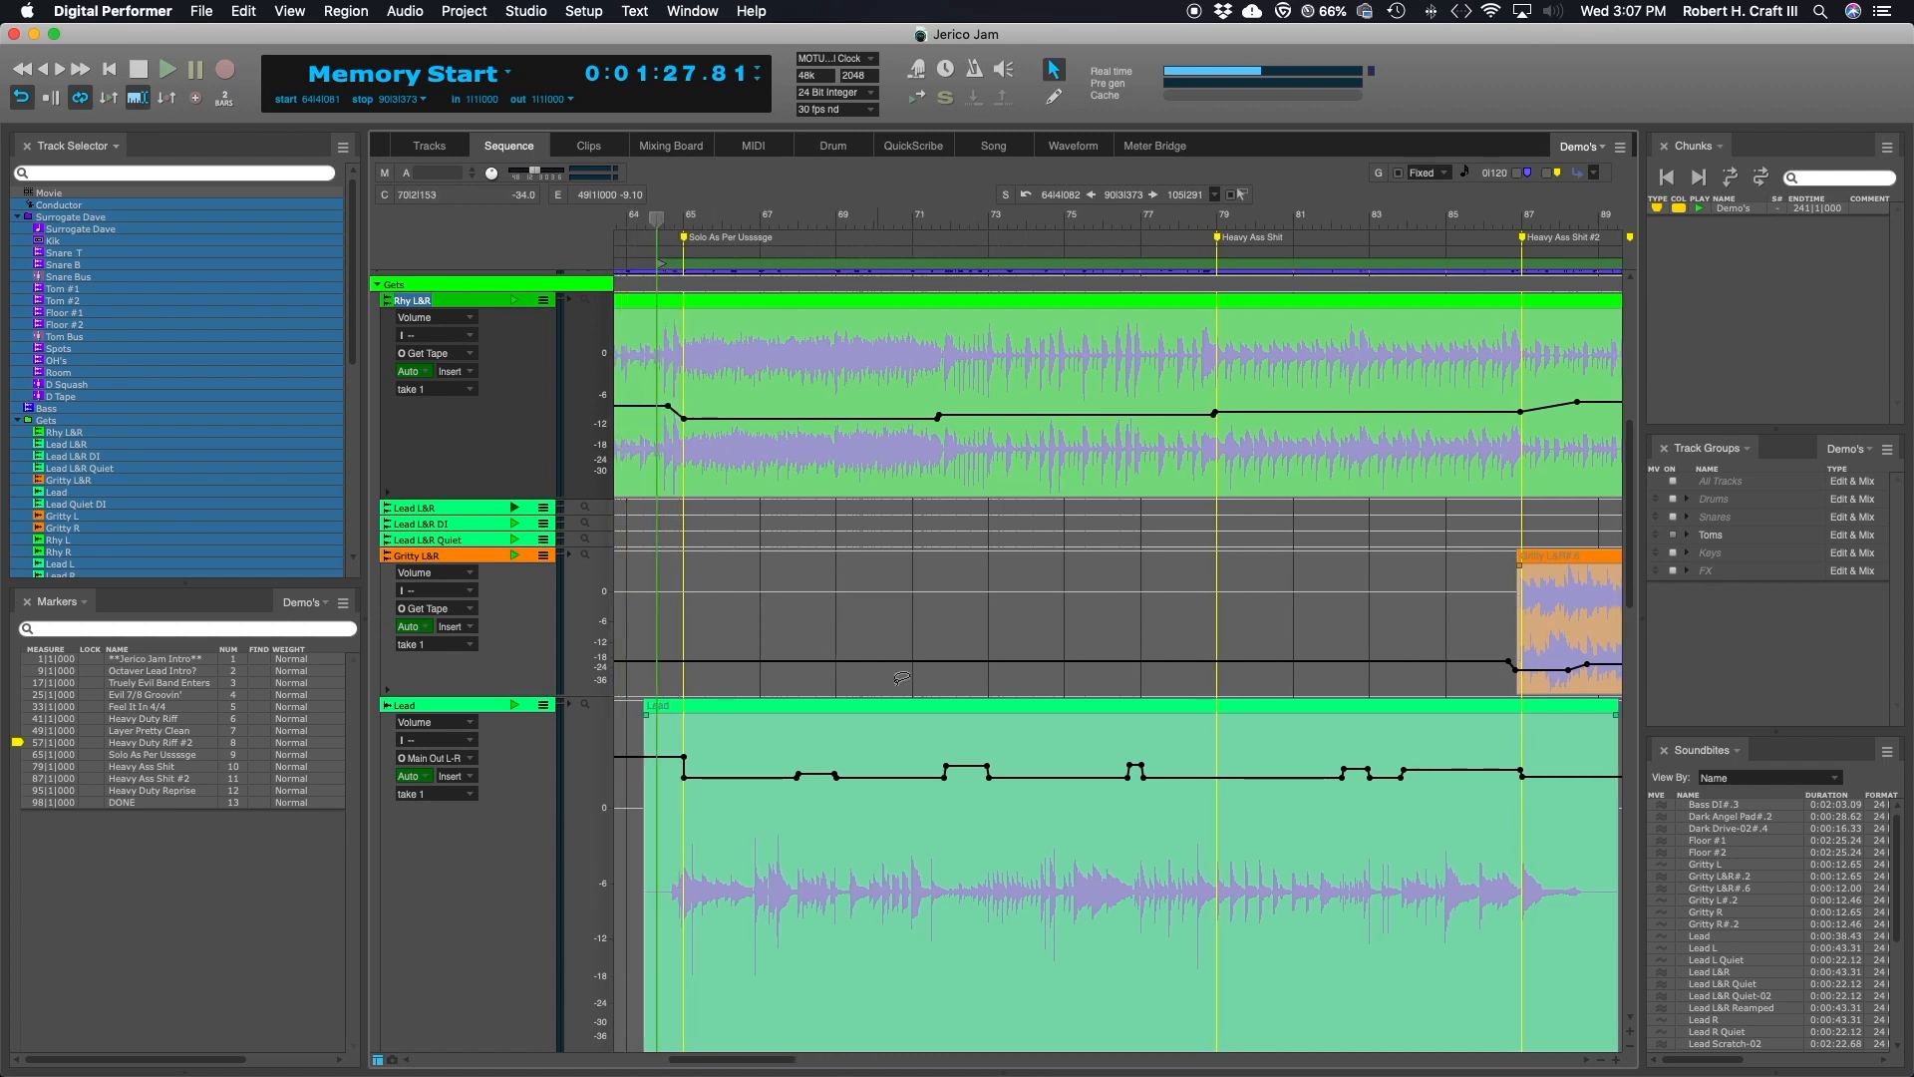
scroll(818, 784, right, 1)
scroll(863, 762, right, 1)
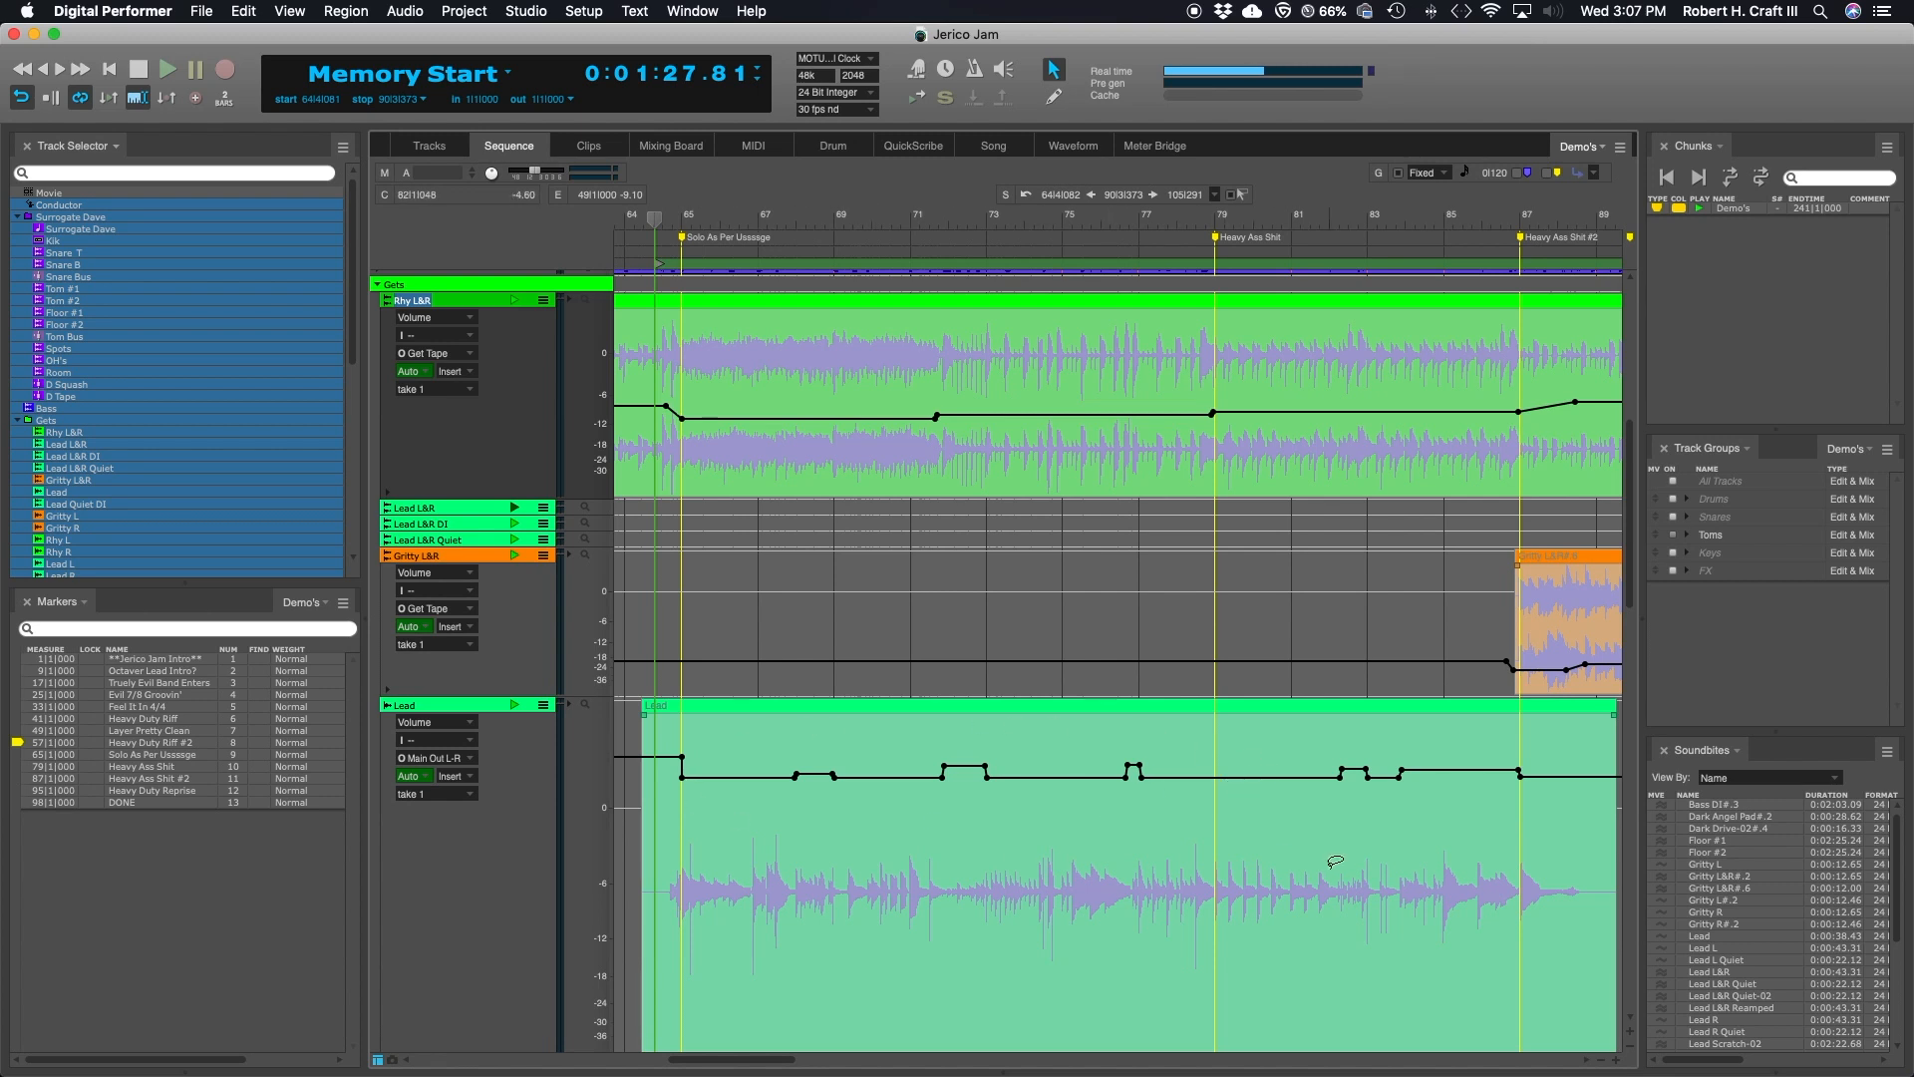
scroll(1303, 756, right, 10)
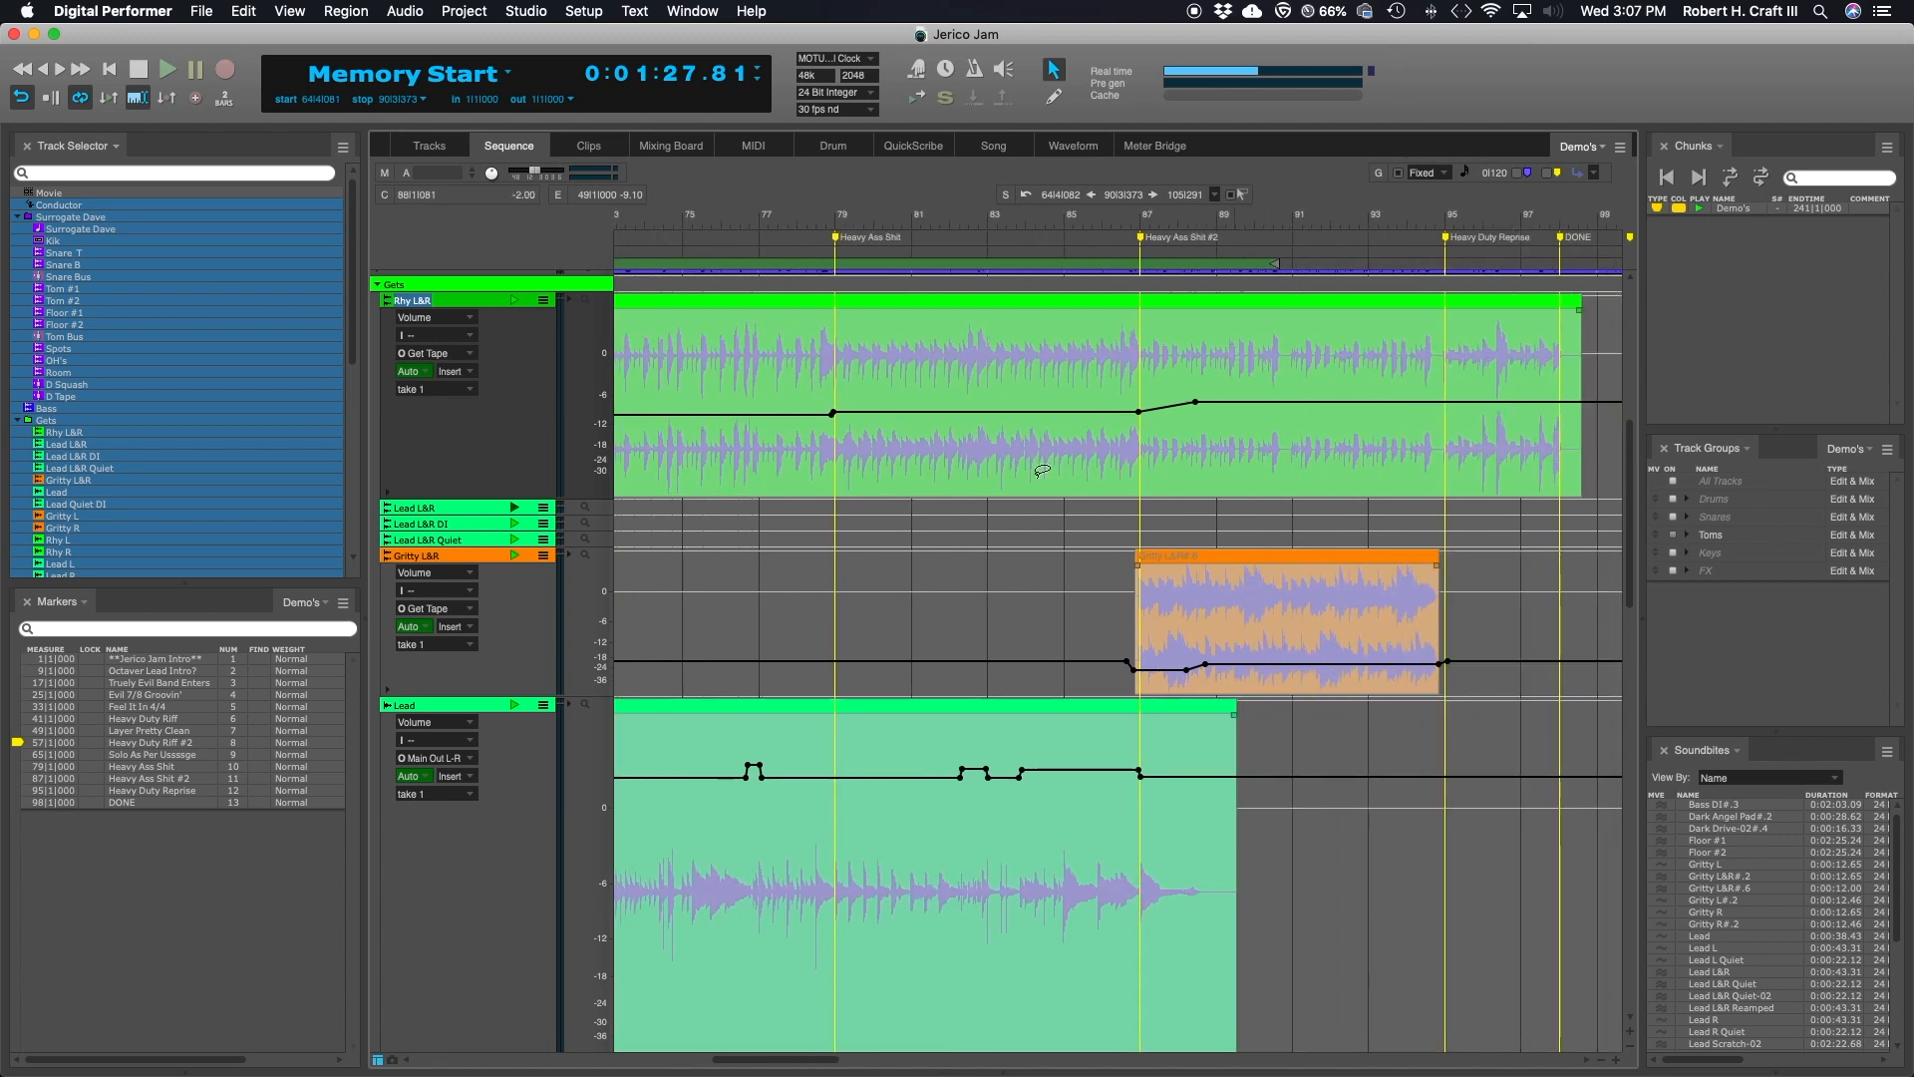
scroll(1230, 773, left, 10)
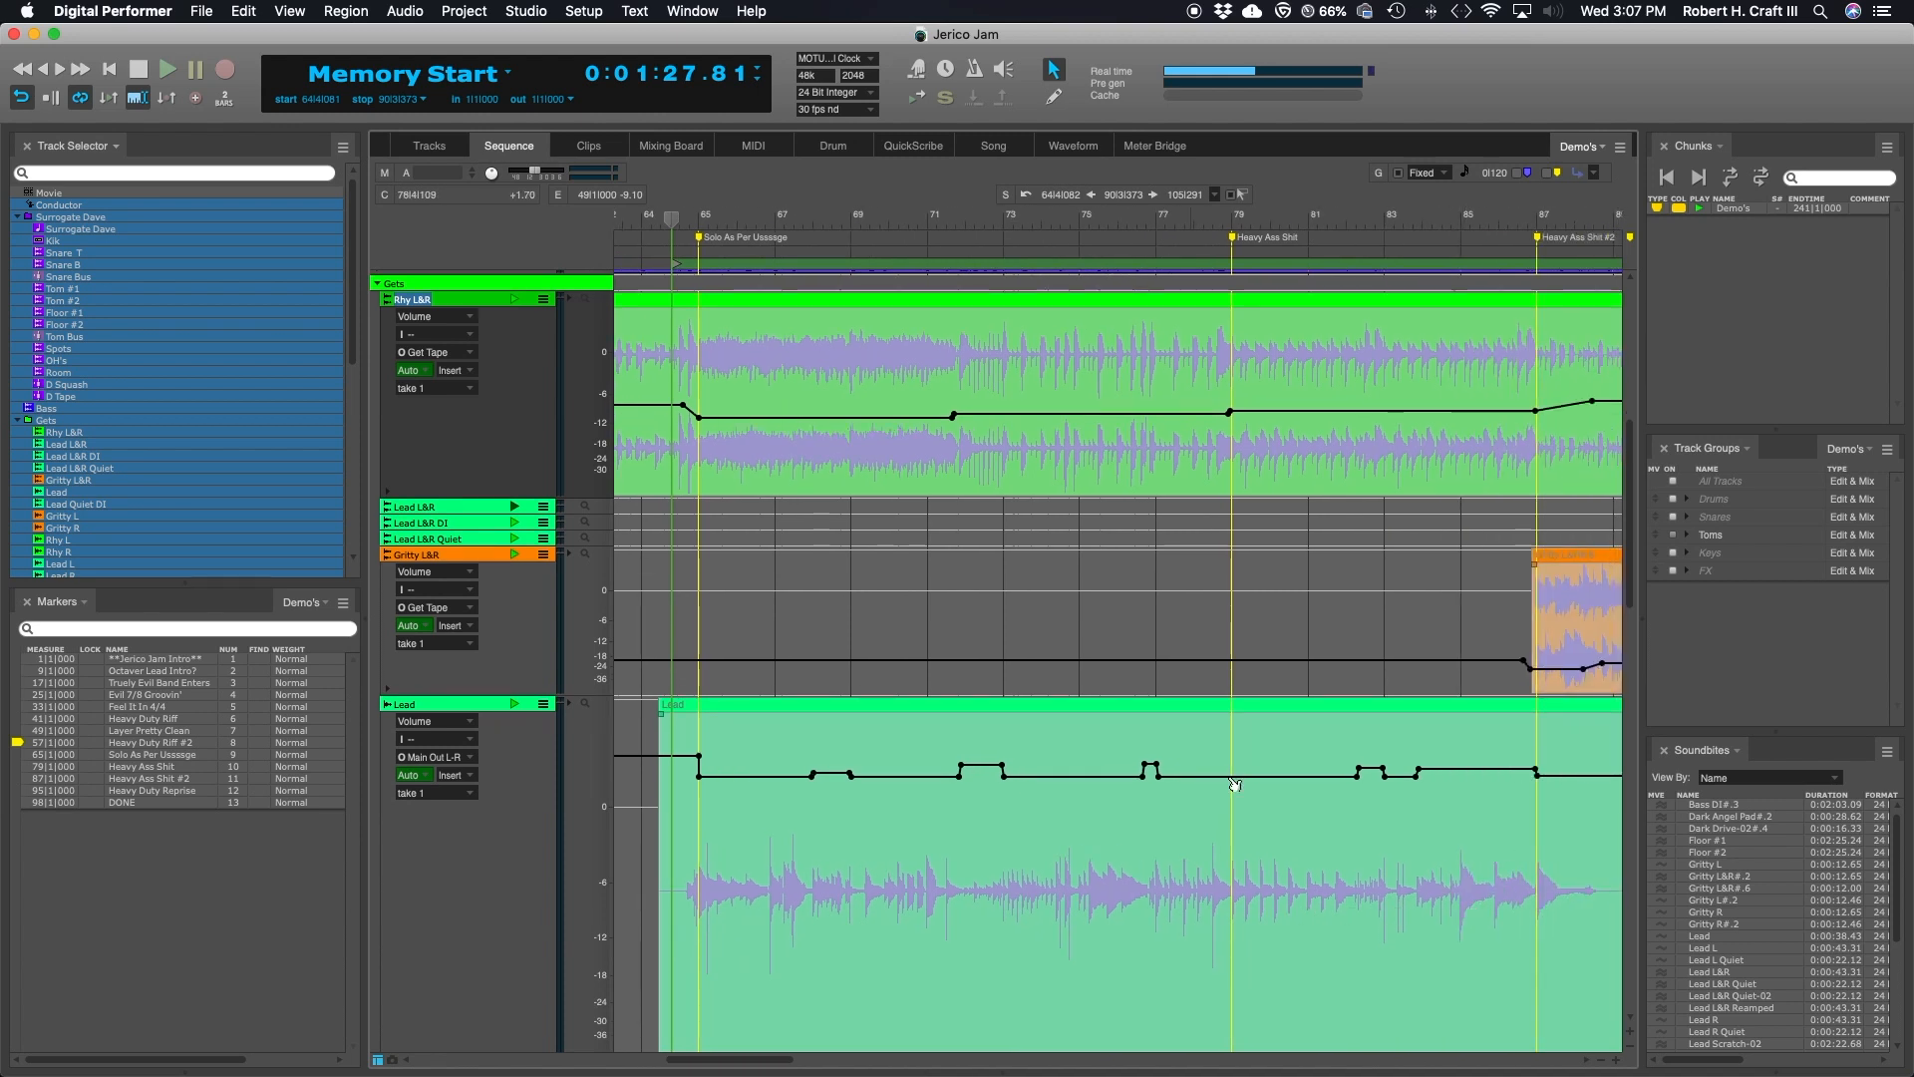
scroll(1192, 826, up, 3)
scroll(1194, 826, down, 4)
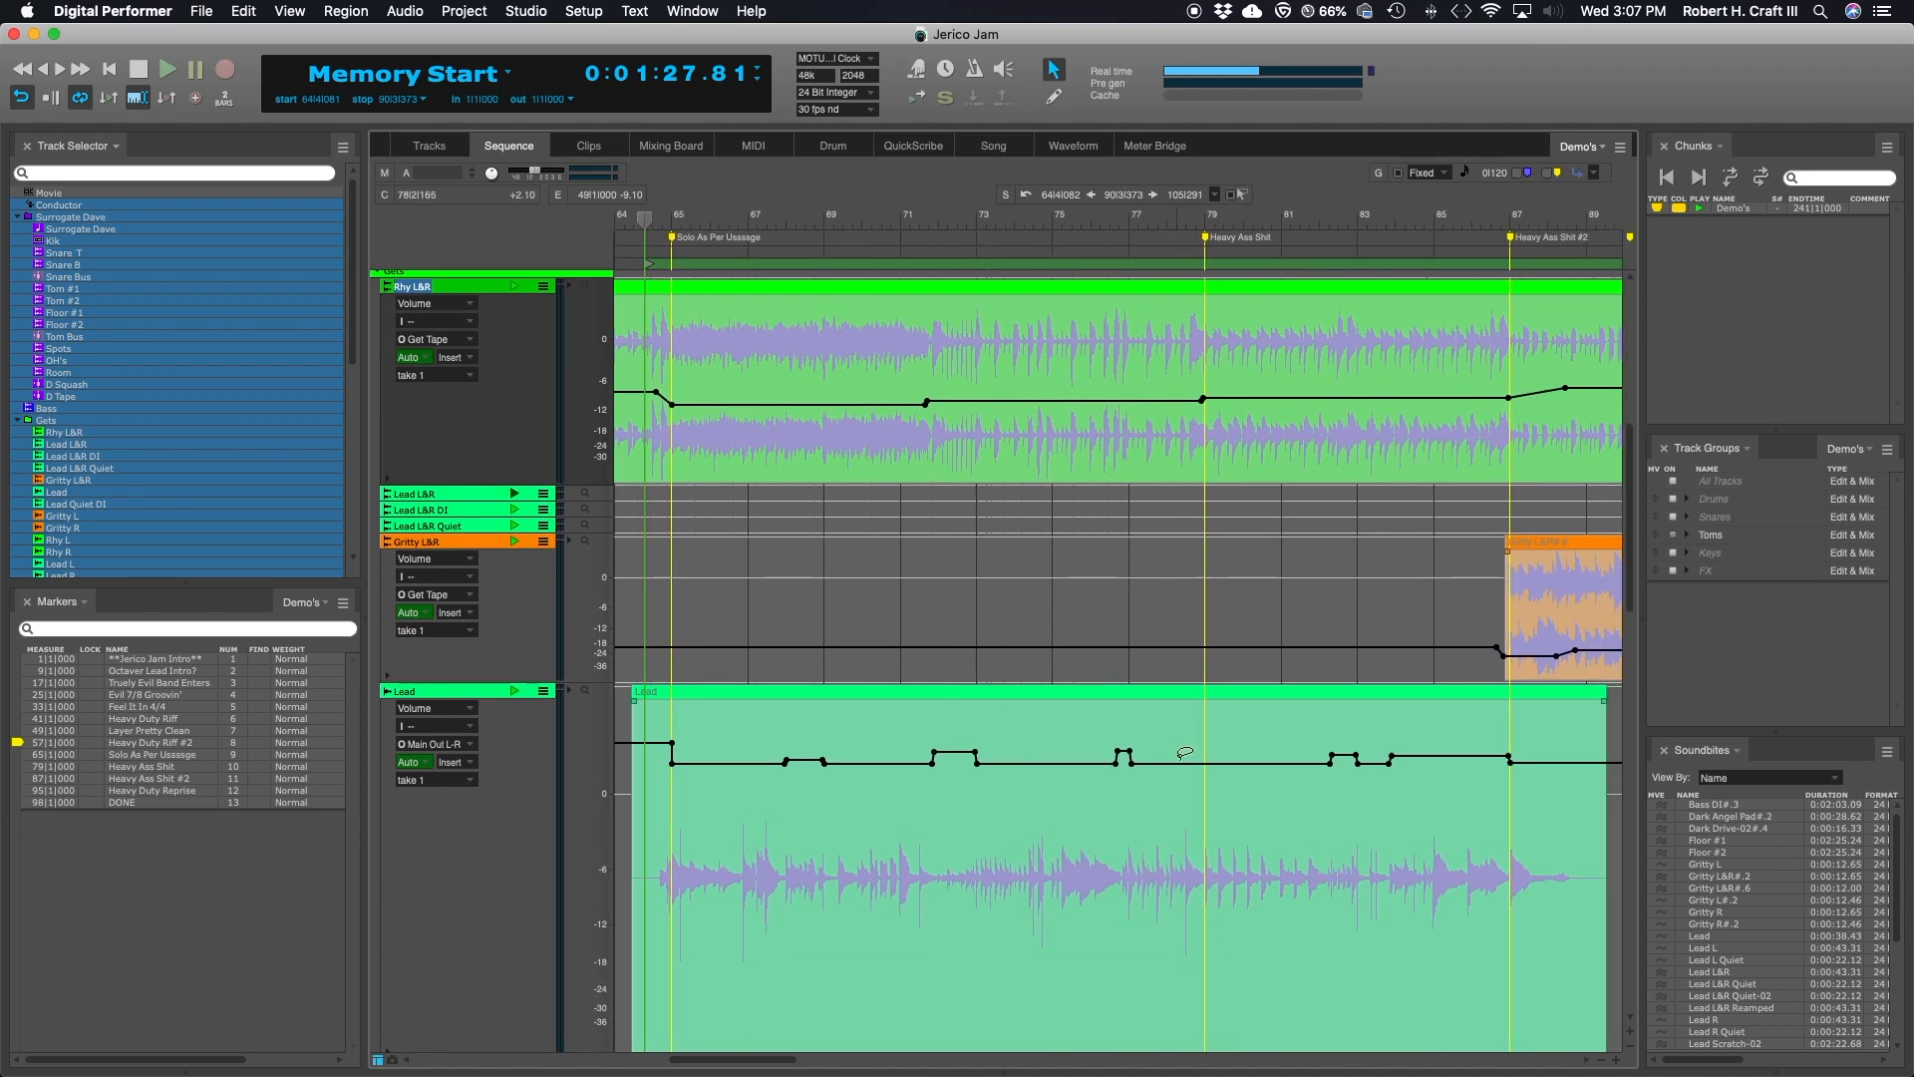
scroll(1117, 685, left, 3)
scroll(1117, 685, right, 5)
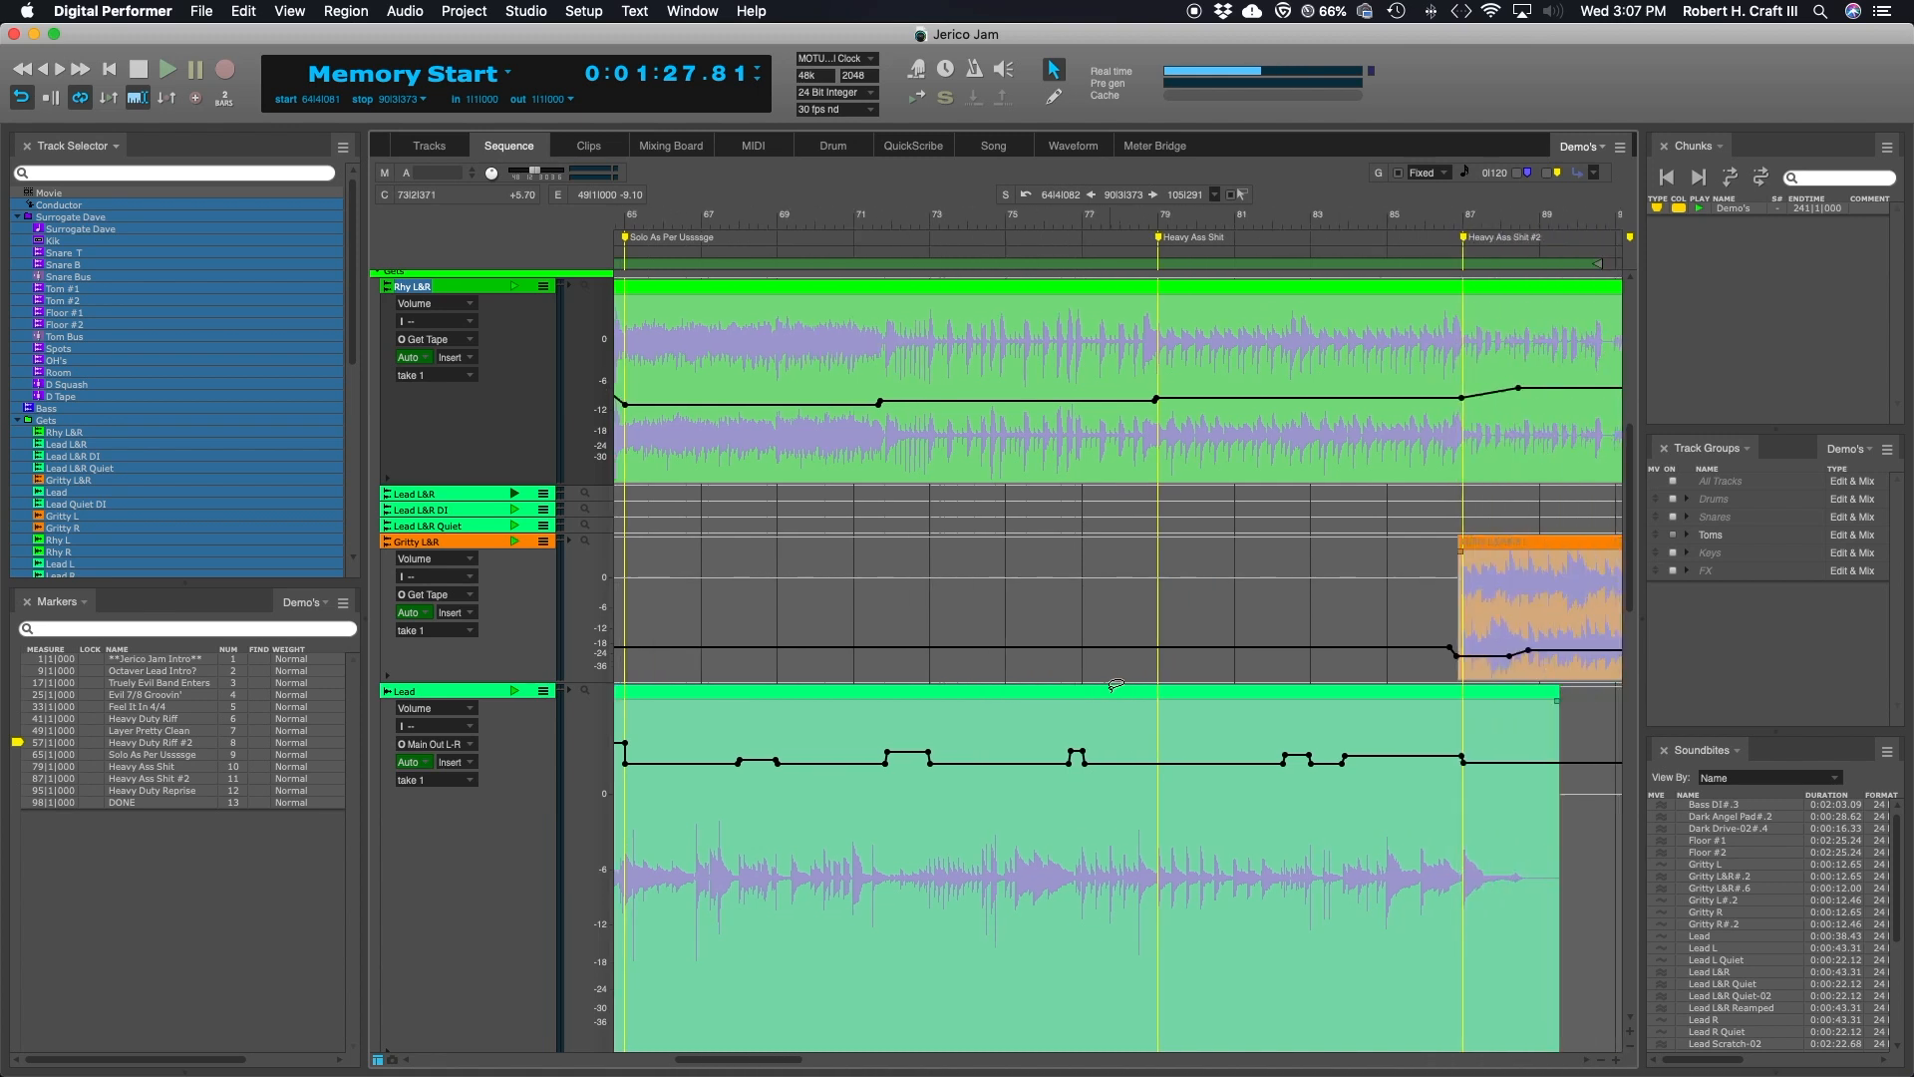
scroll(1117, 684, up, 1)
scroll(1117, 685, up, 1)
scroll(1117, 685, left, 2)
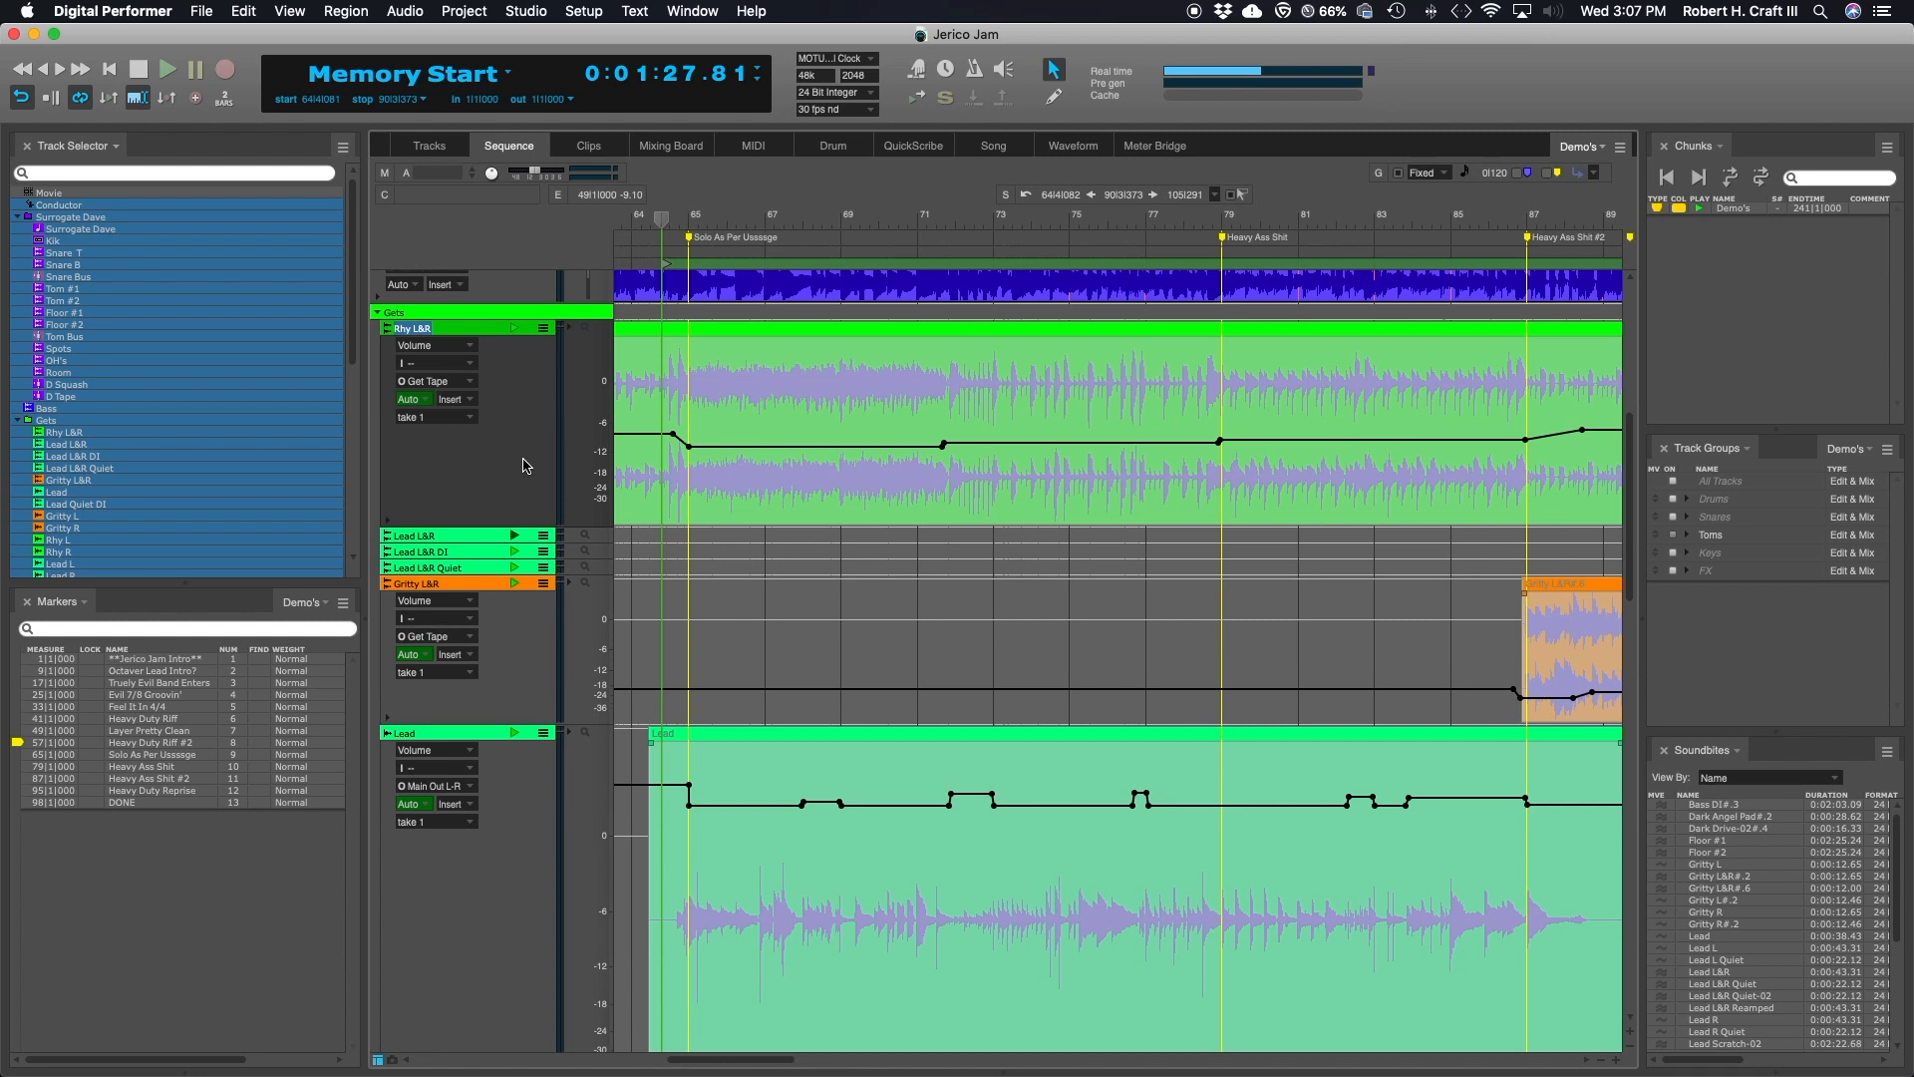
- Open the Archetype Gojira insert on Rhy L&R from the Mixing Board to view its amp settings, and close the plug-in window
click(670, 146)
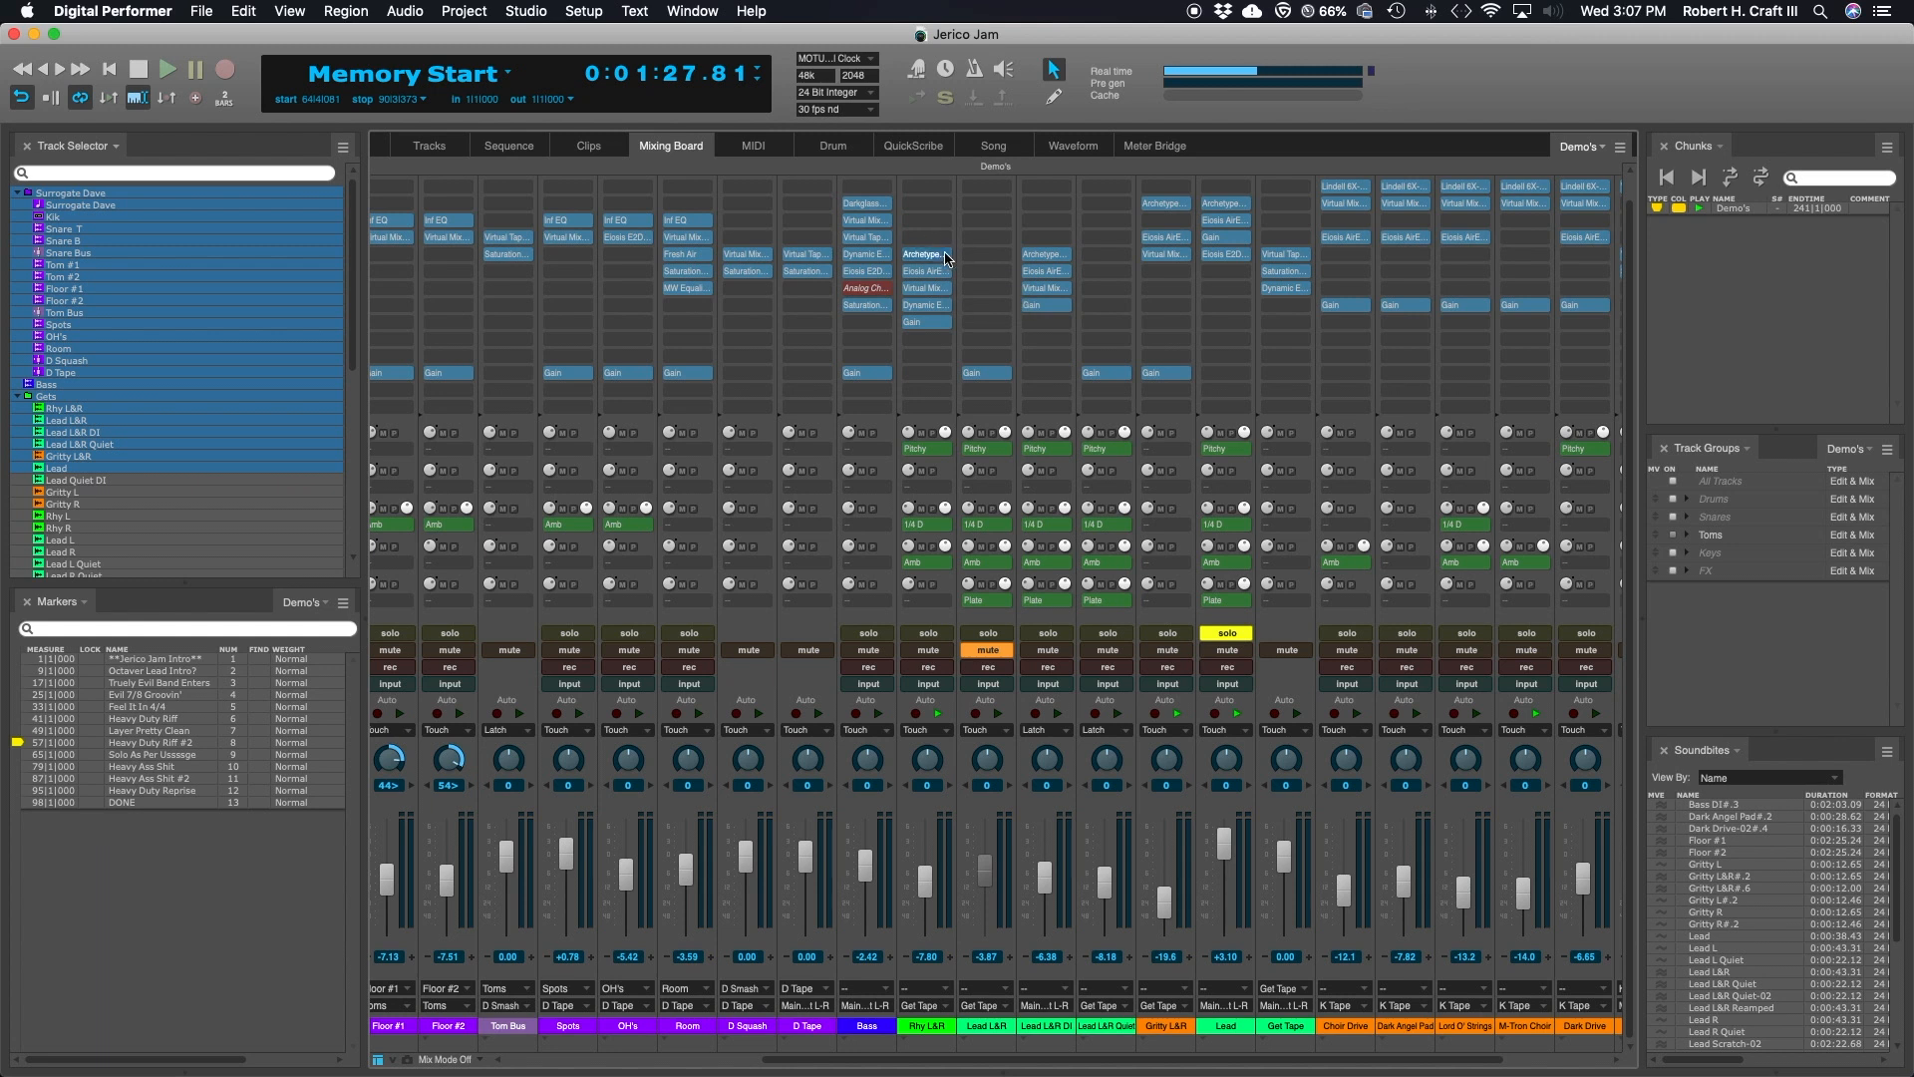
click(945, 255)
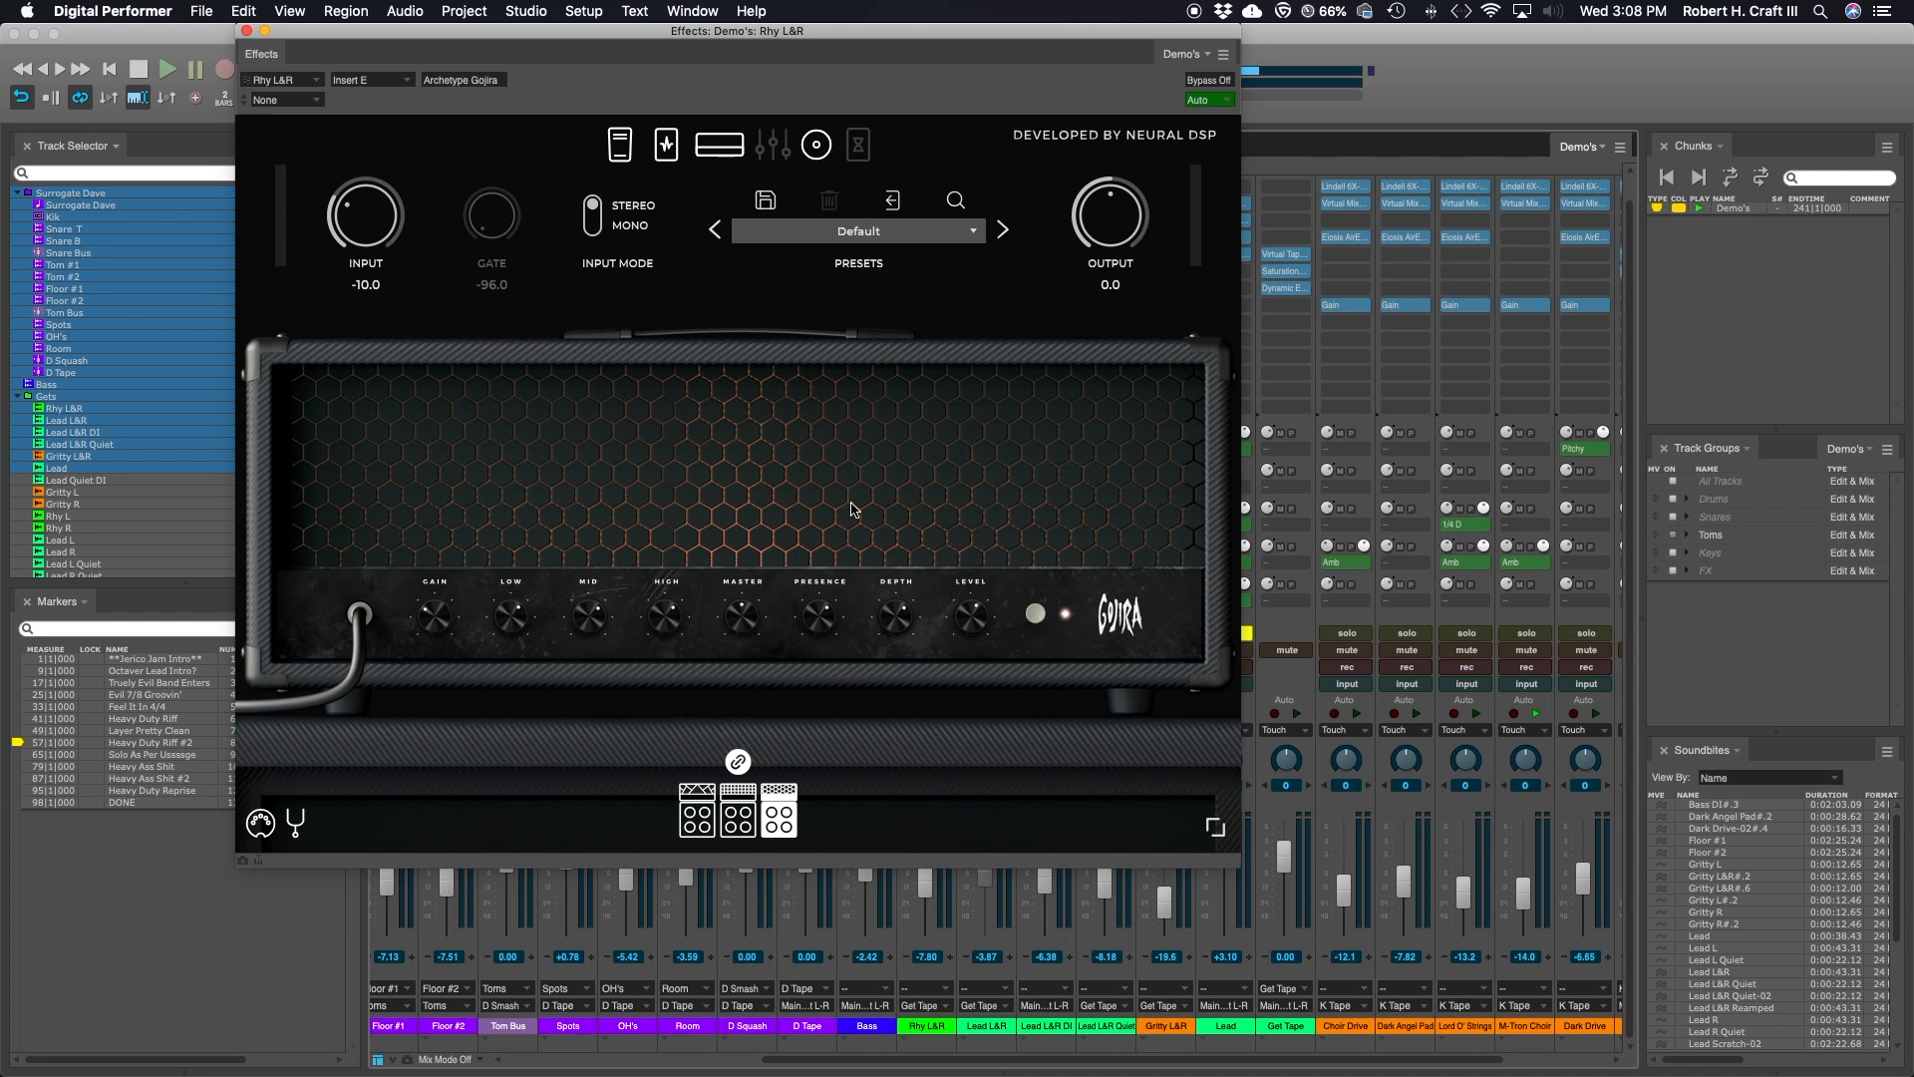
drag(485, 38, 871, 134)
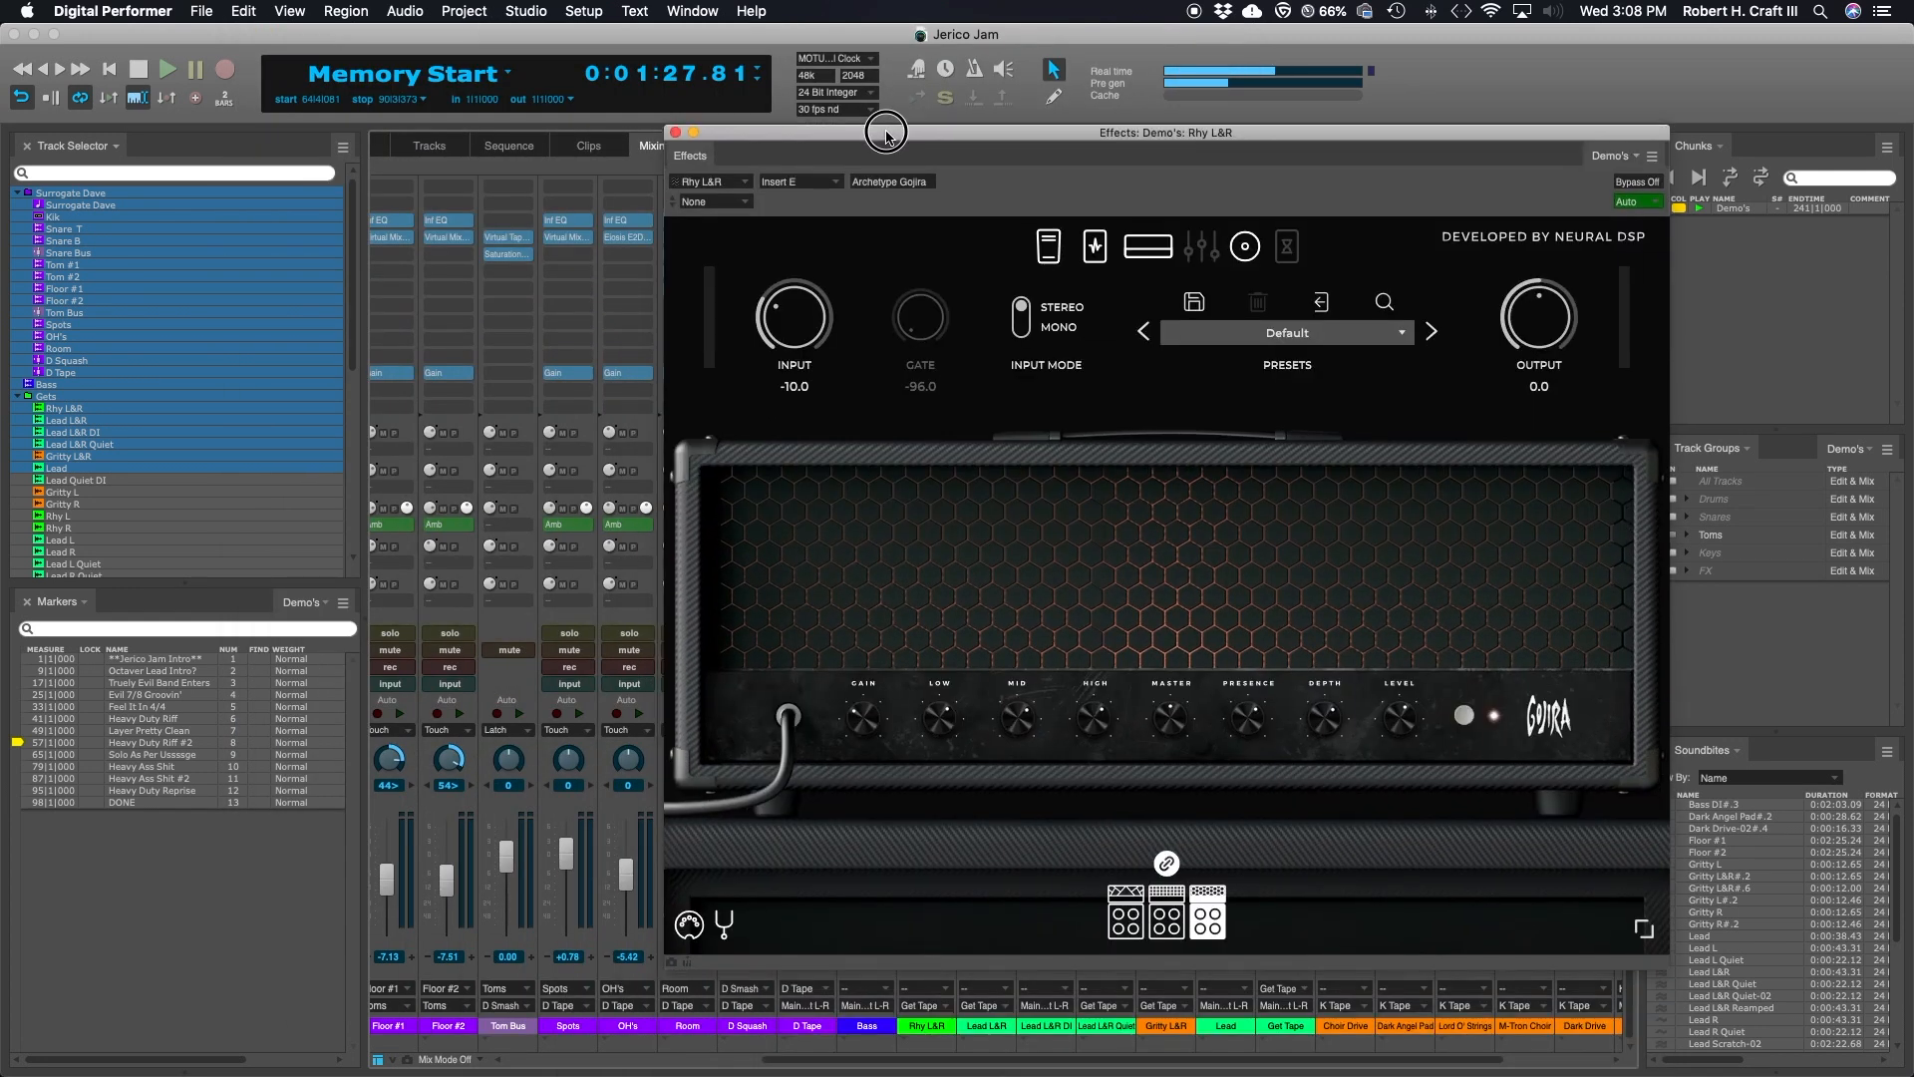
click(675, 132)
- Display the Archetype Gojira HOT Amp Gain automation on the Rhy L&R track in the Sequence editor
click(508, 145)
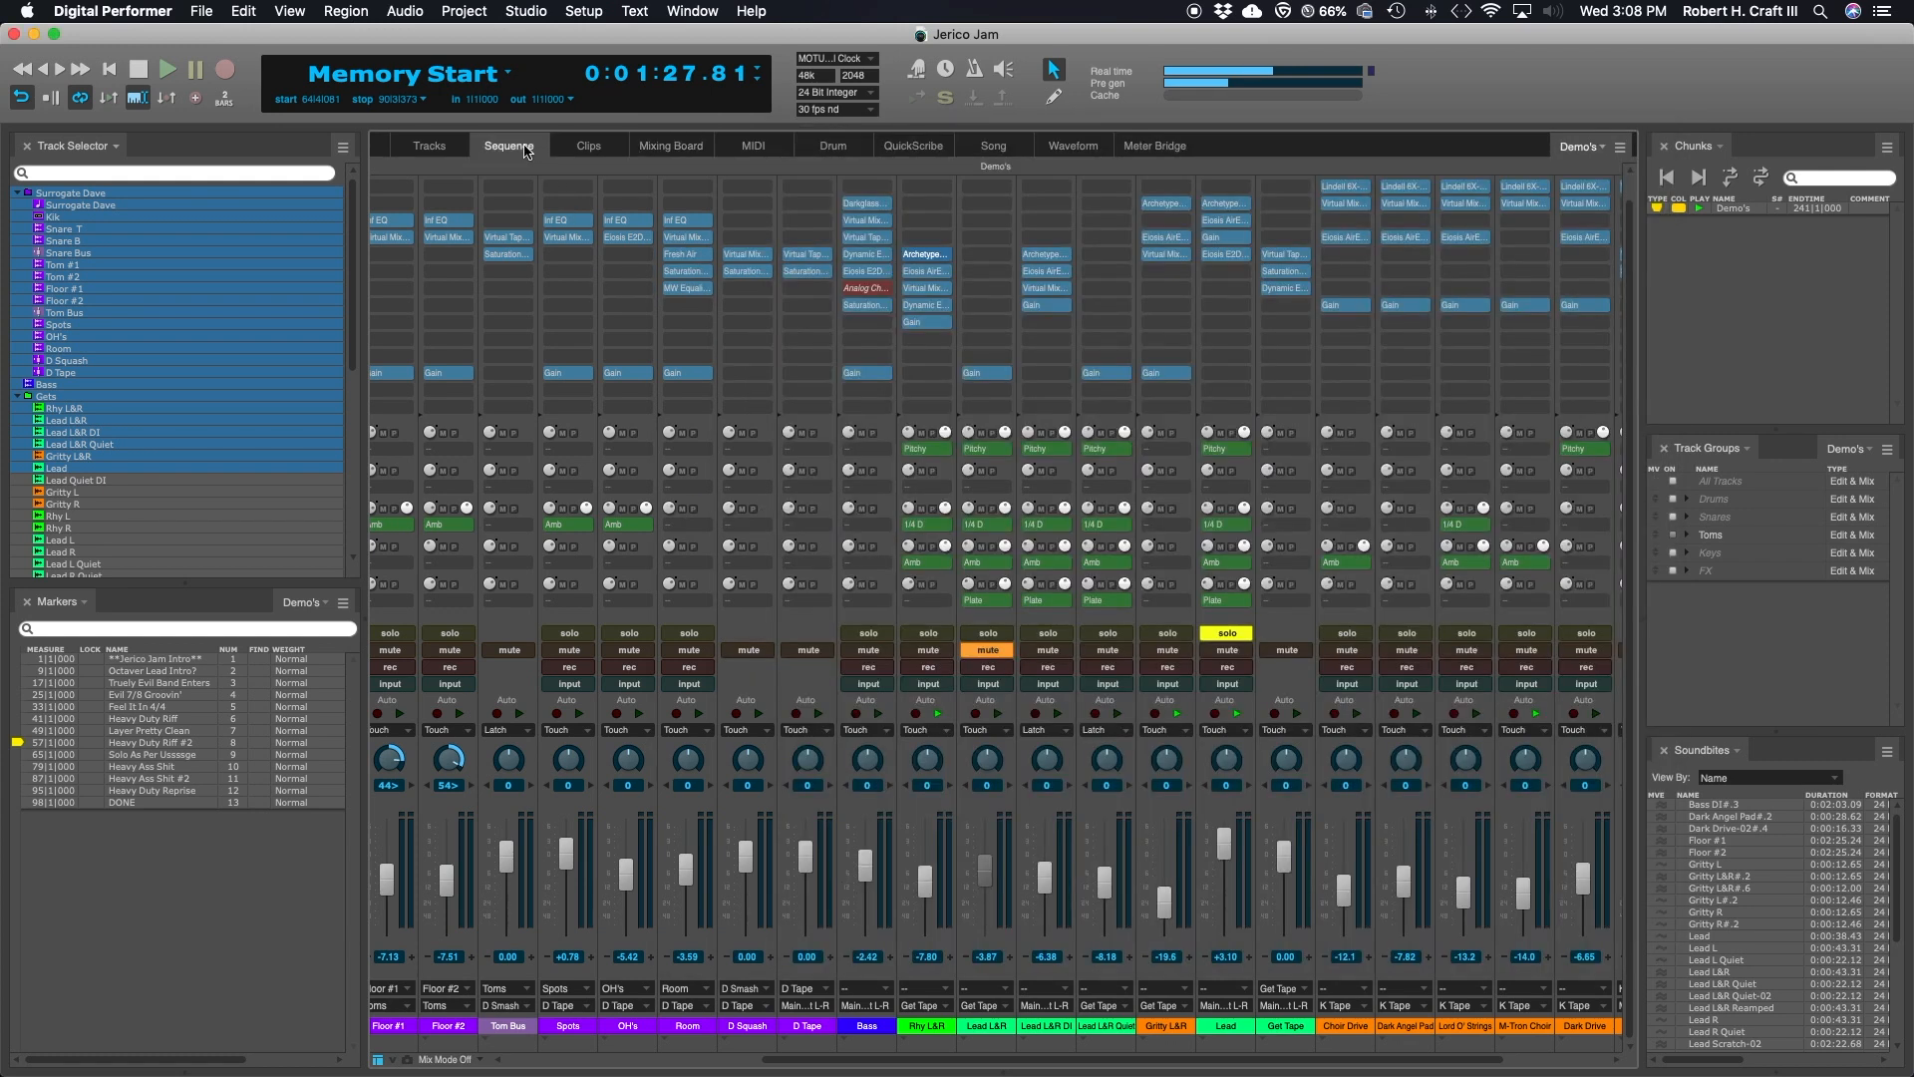
scroll(932, 595, left, 2)
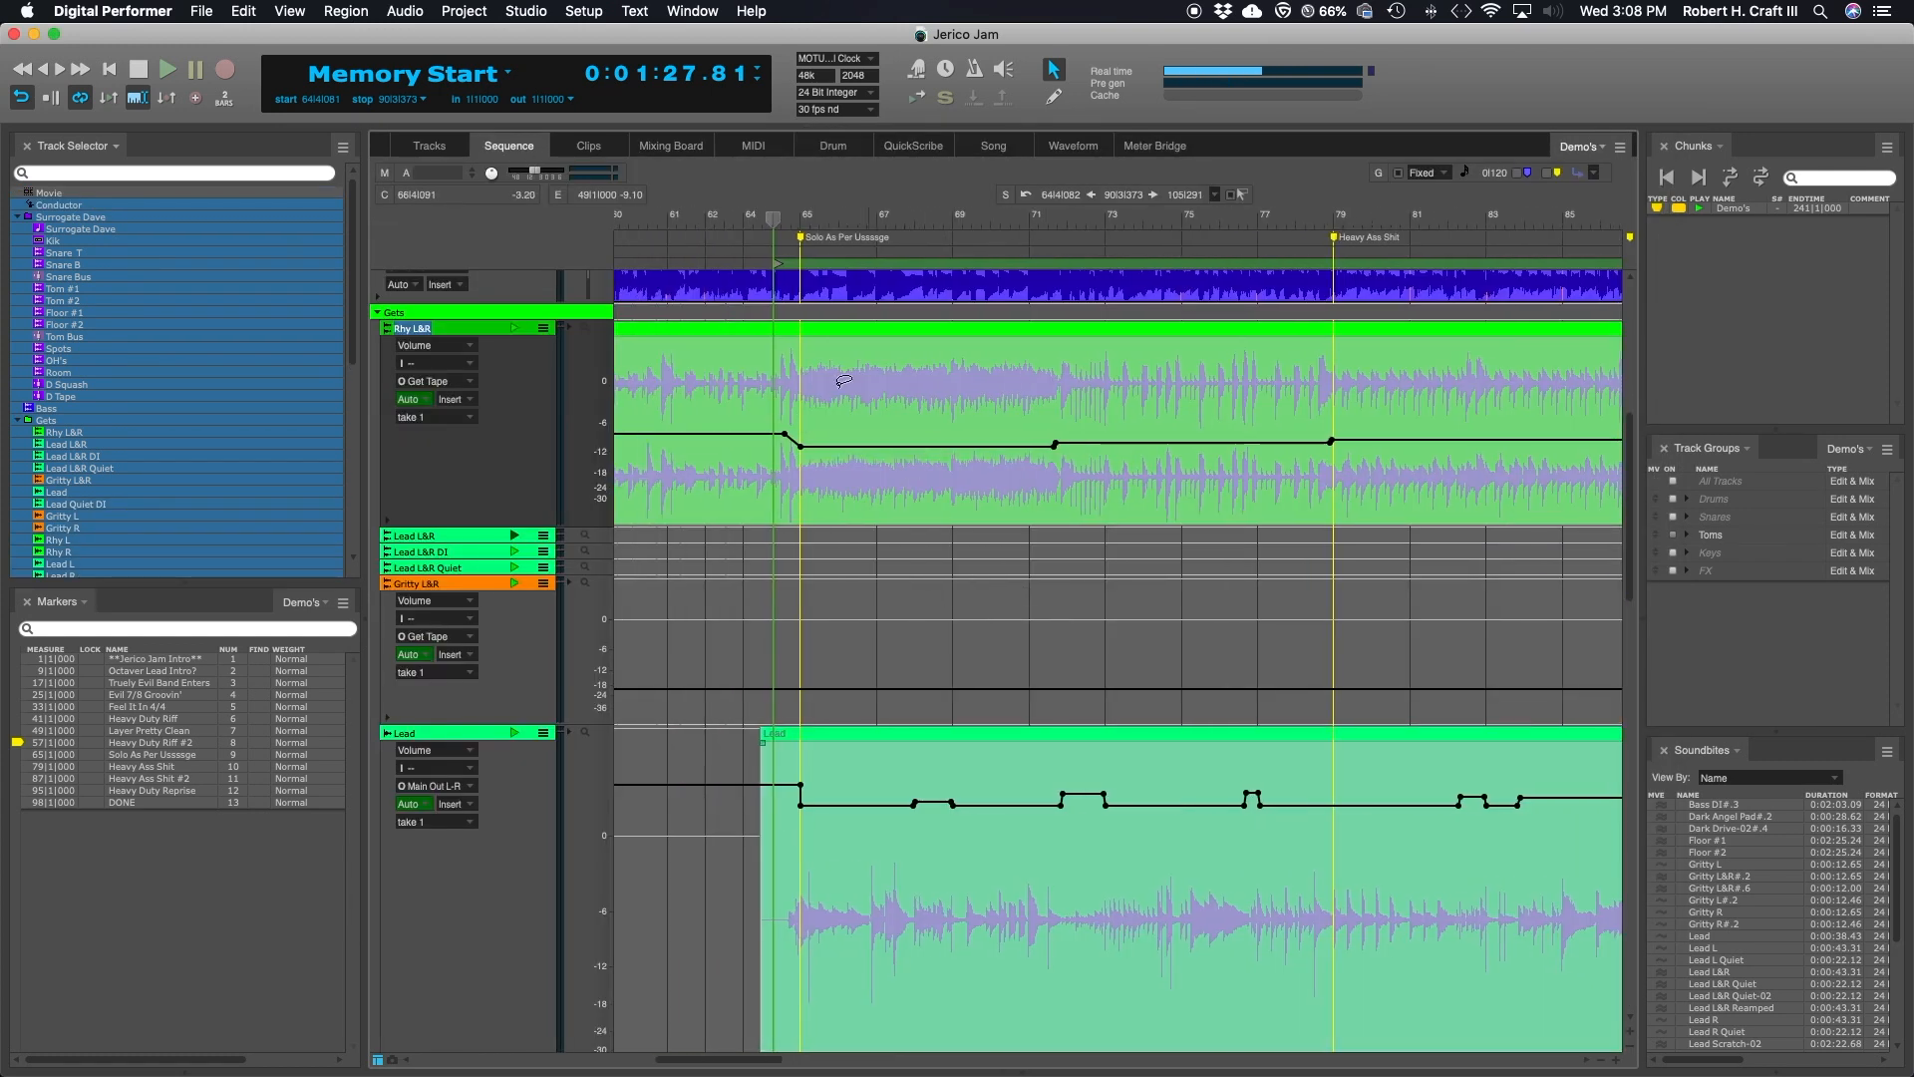
click(428, 345)
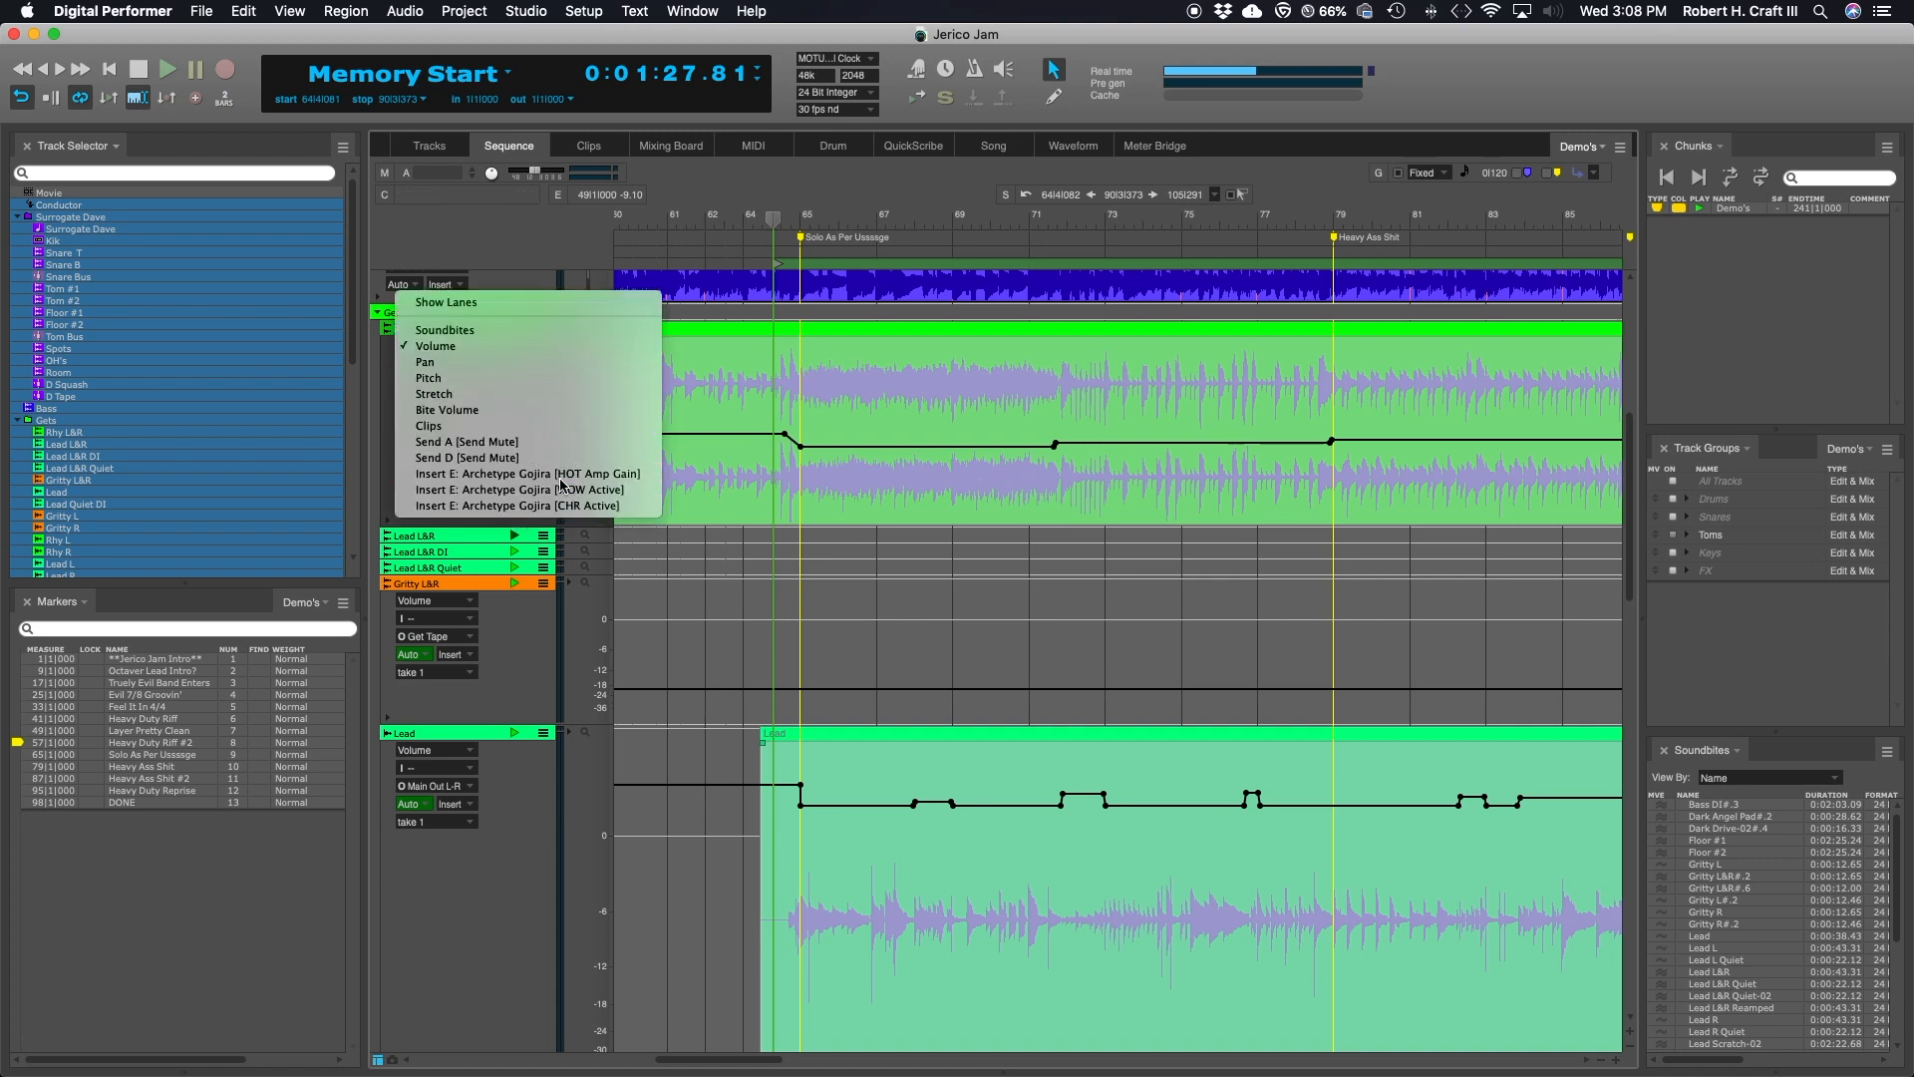
click(518, 474)
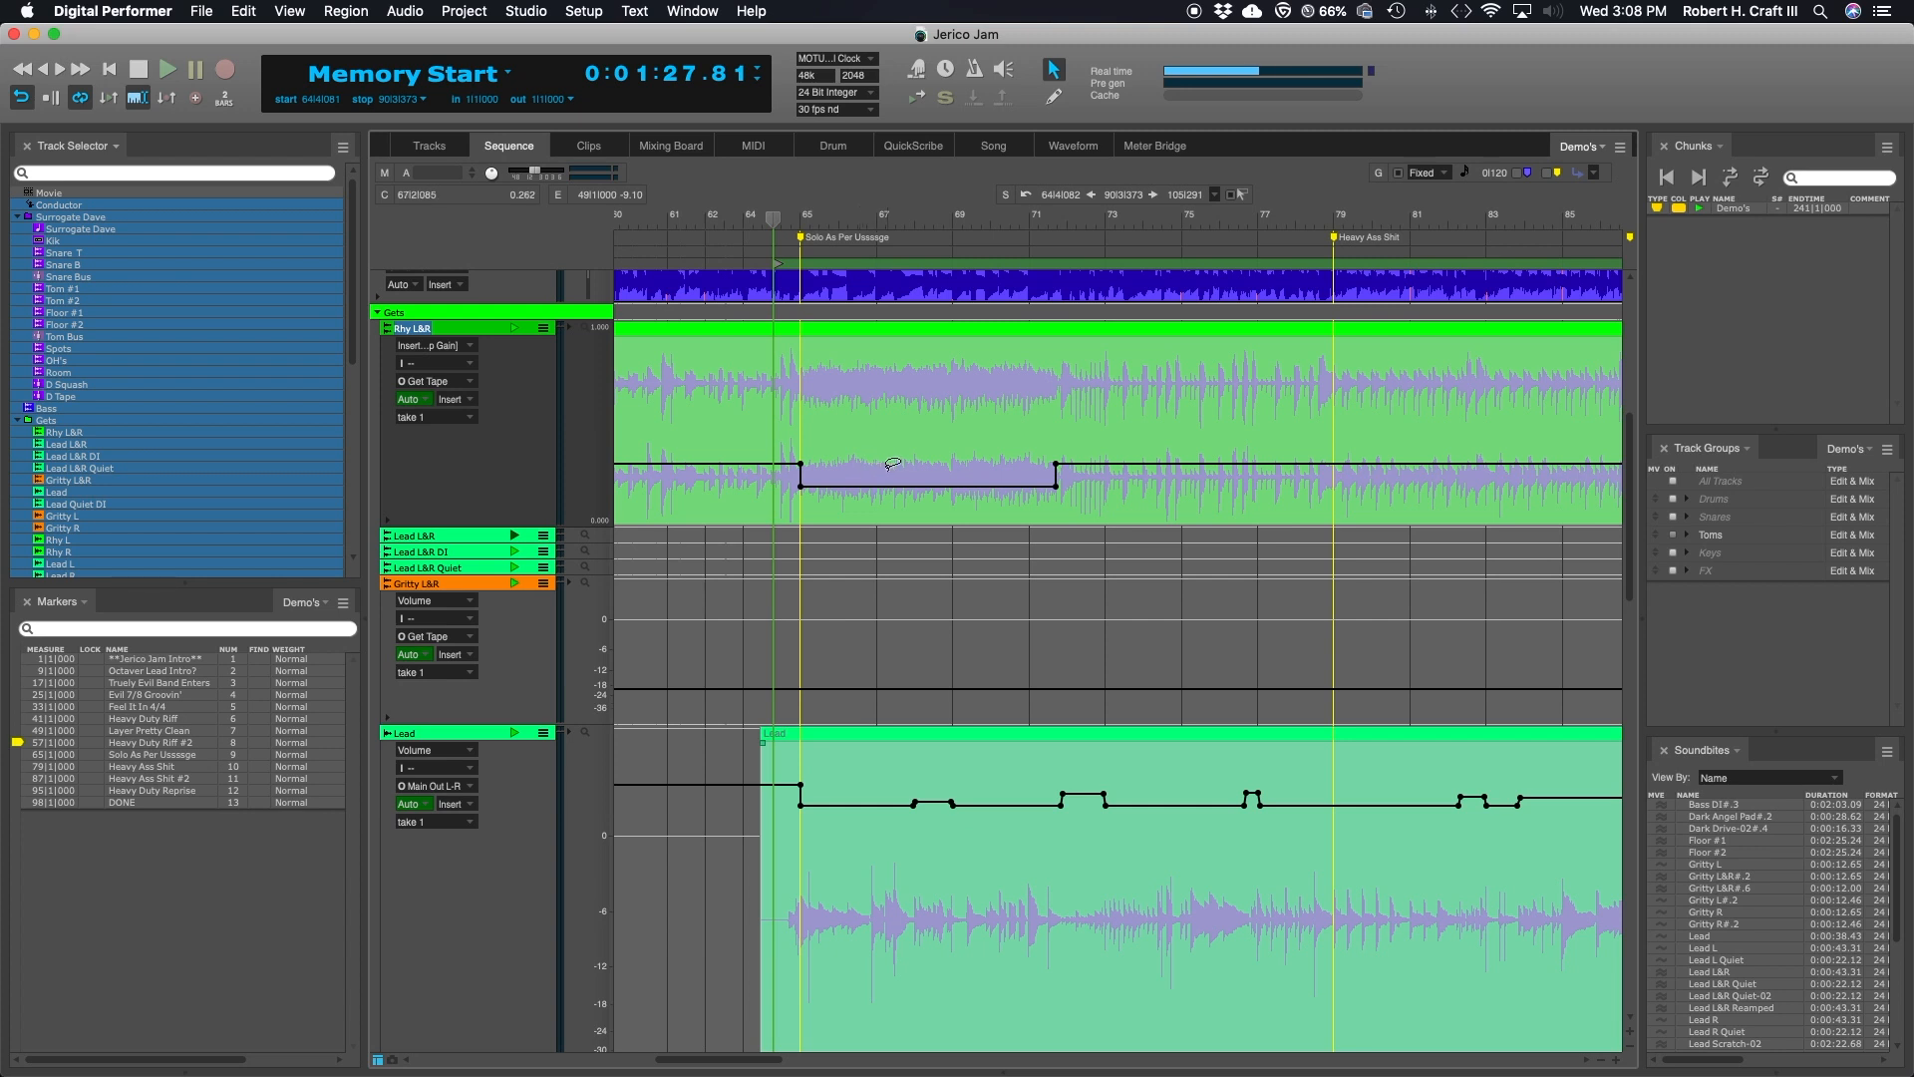
- Compare the amp gain automation with Layer Pretty Clean, and slightly lower the reduced-gain segment starting at Solo As Per Usssage on Rhy L&R
scroll(948, 440, left, 5)
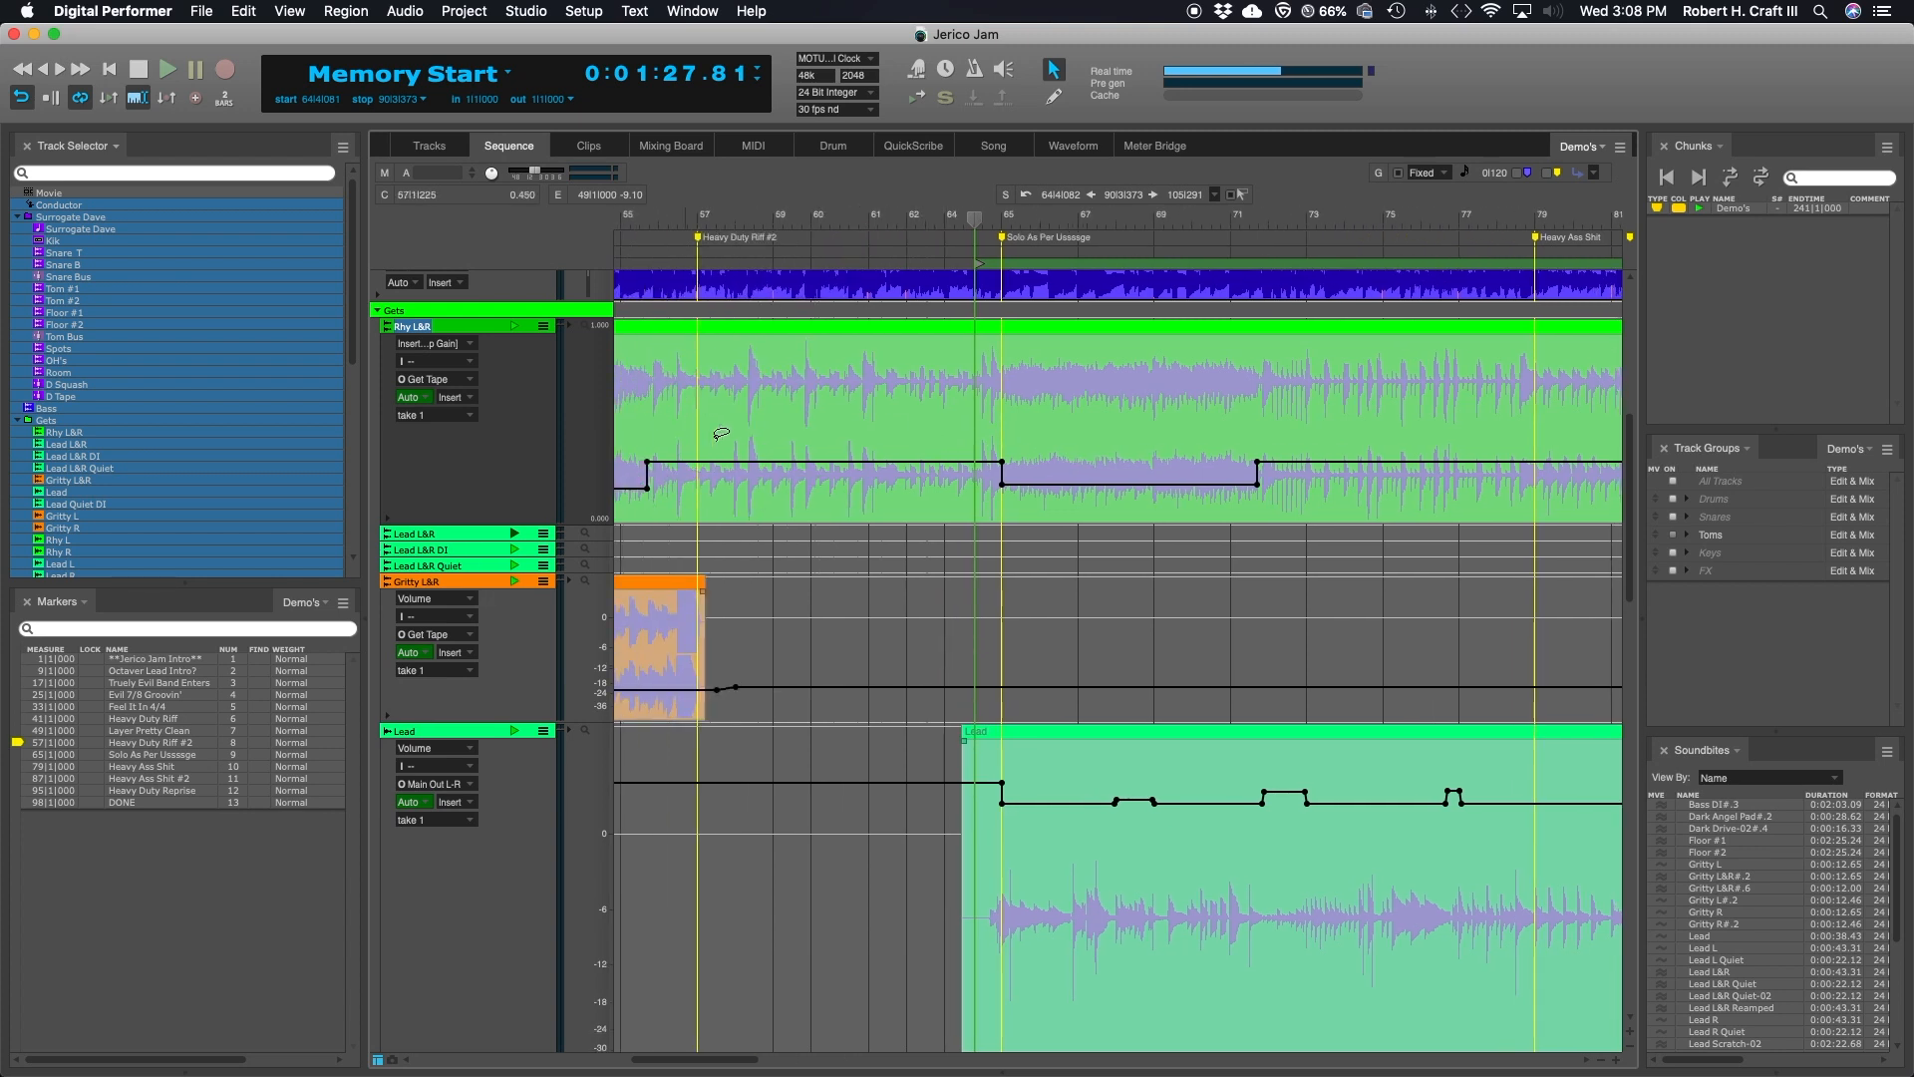
scroll(718, 428, left, 8)
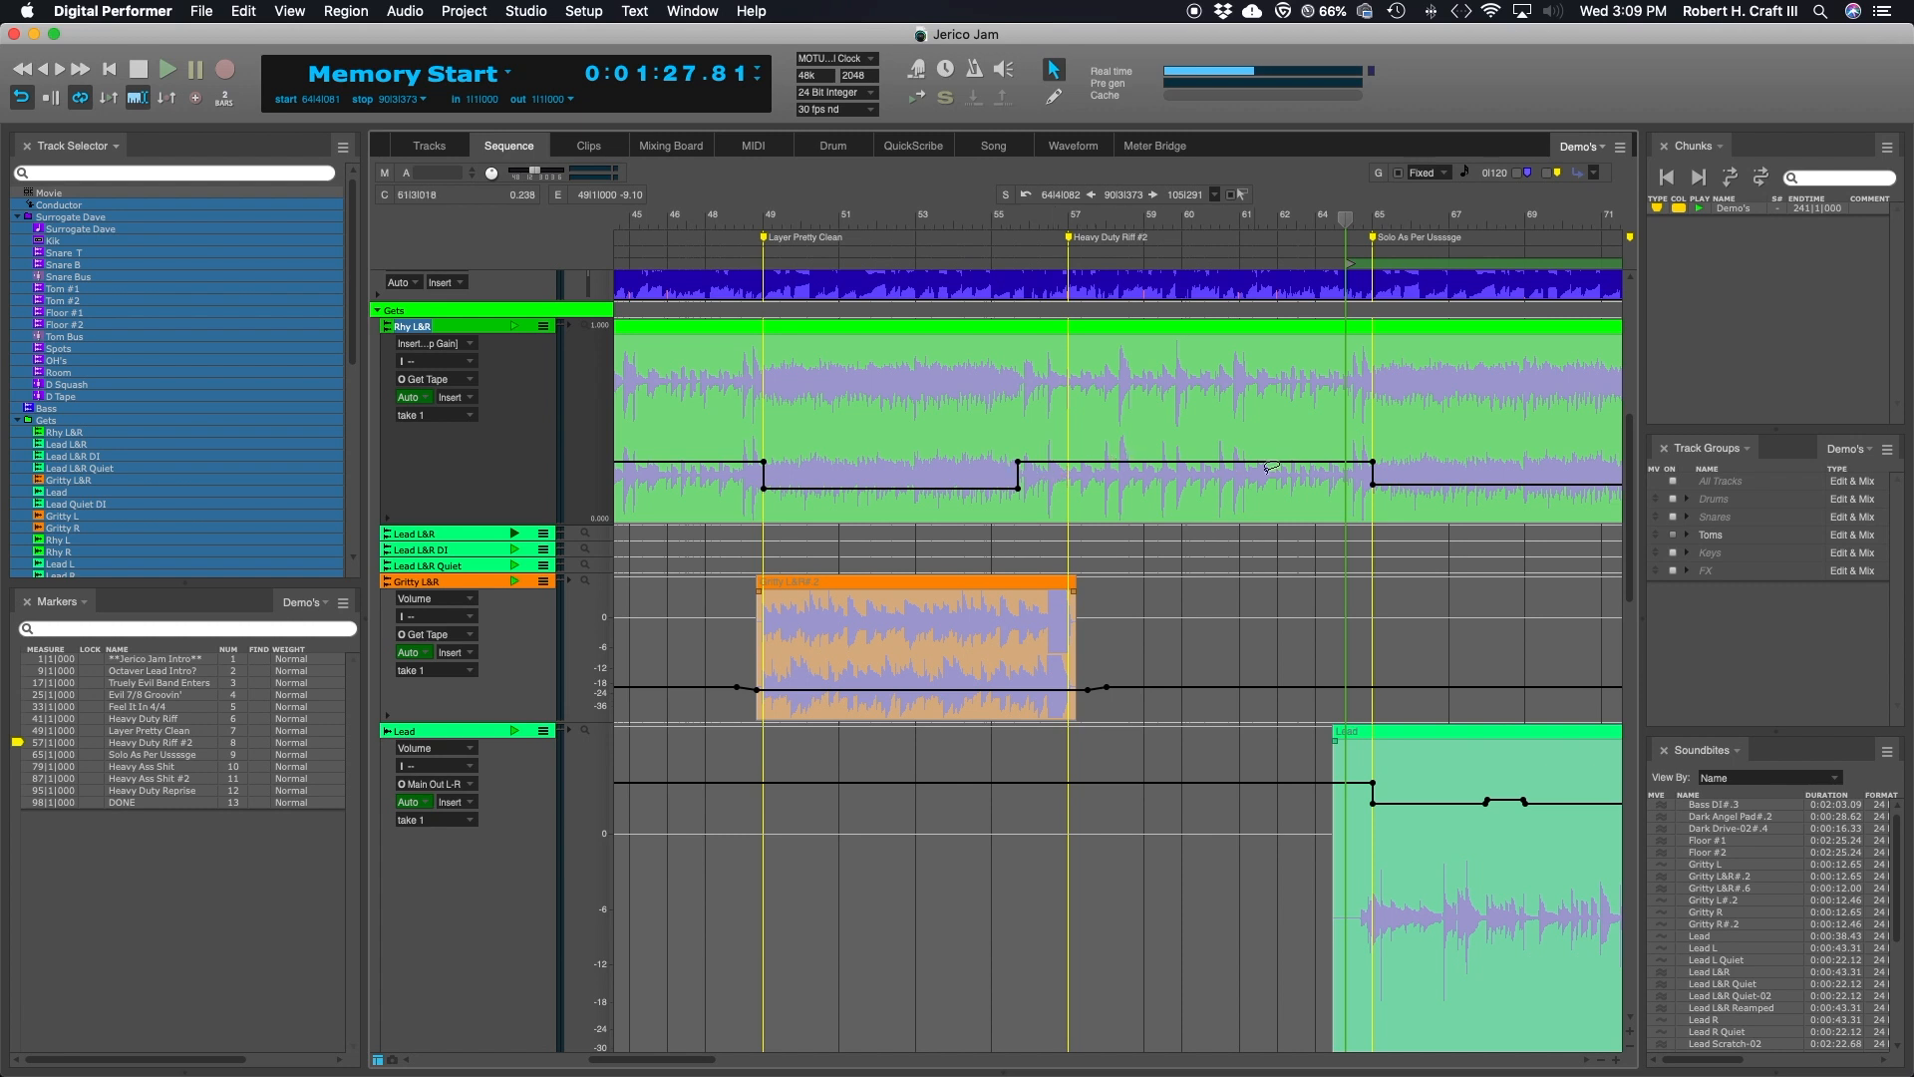
scroll(1271, 466, right, 5)
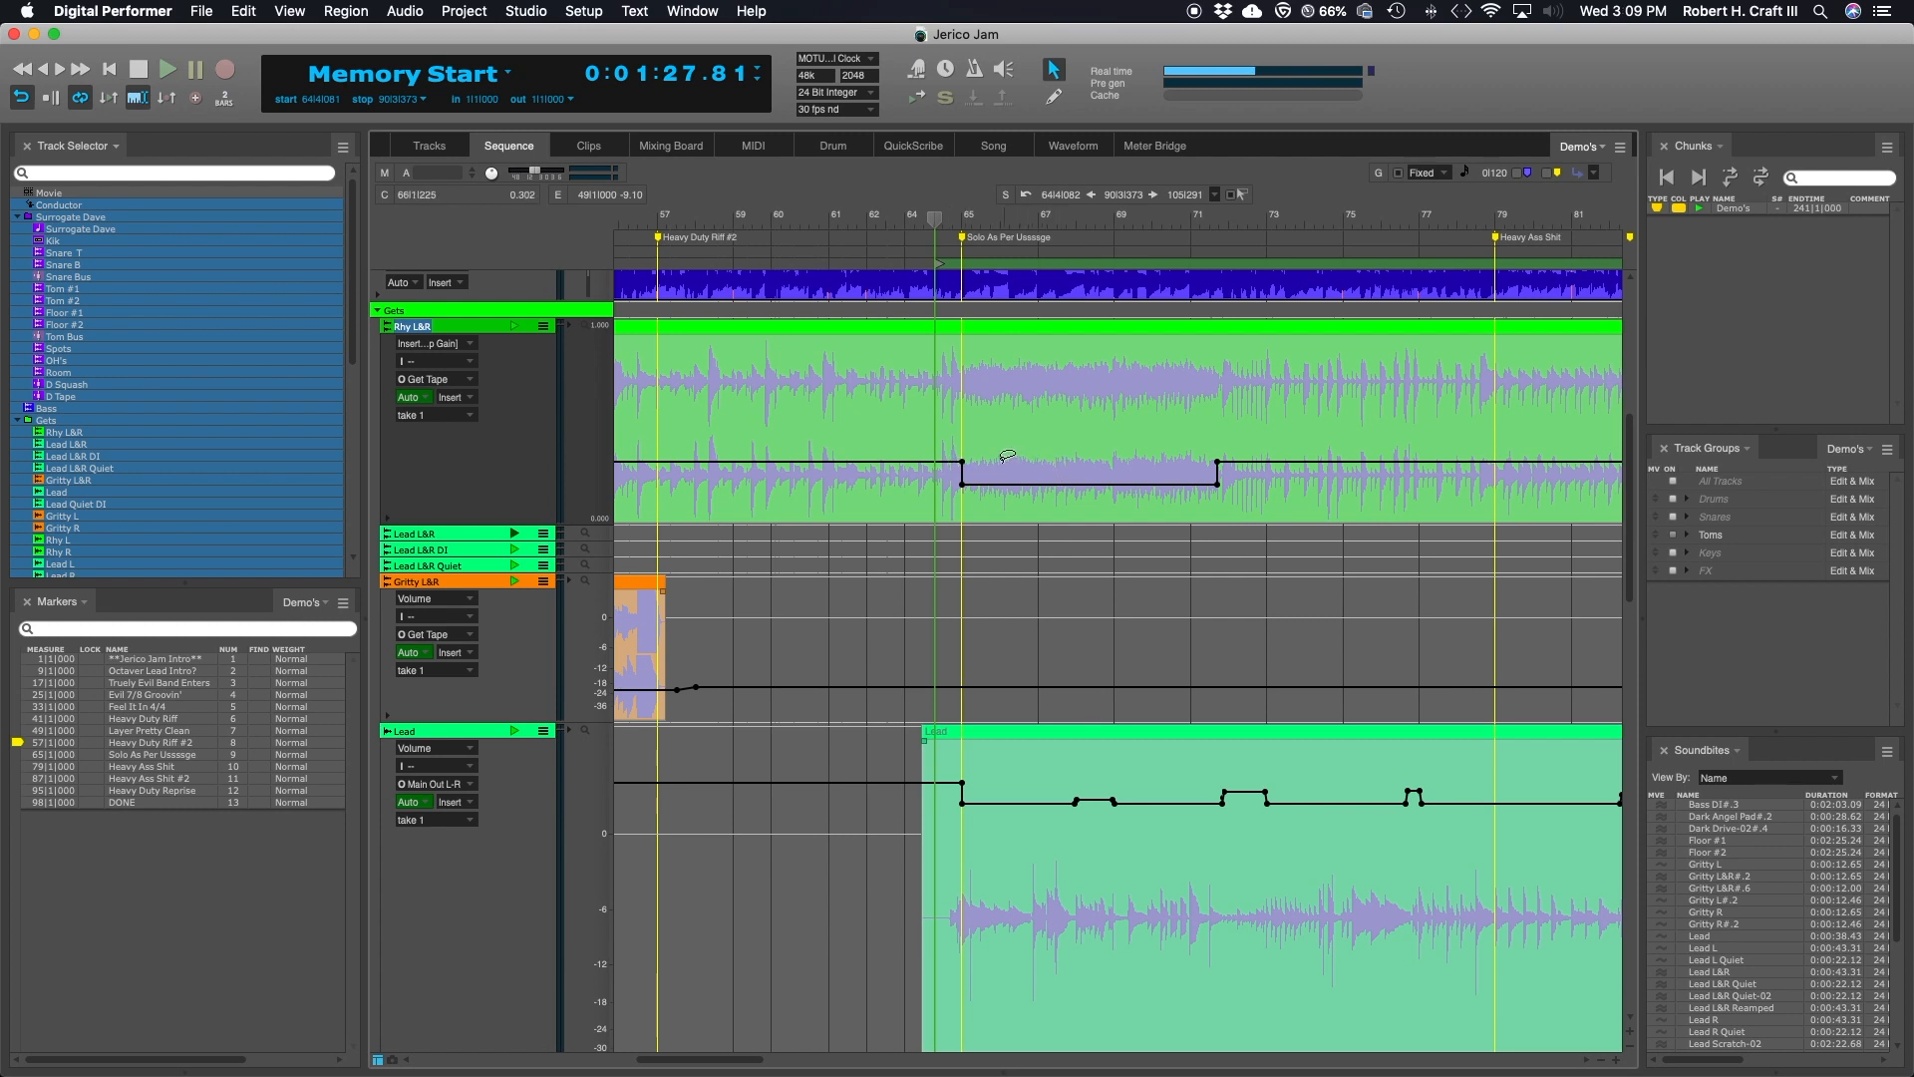
drag(949, 477, 1230, 482)
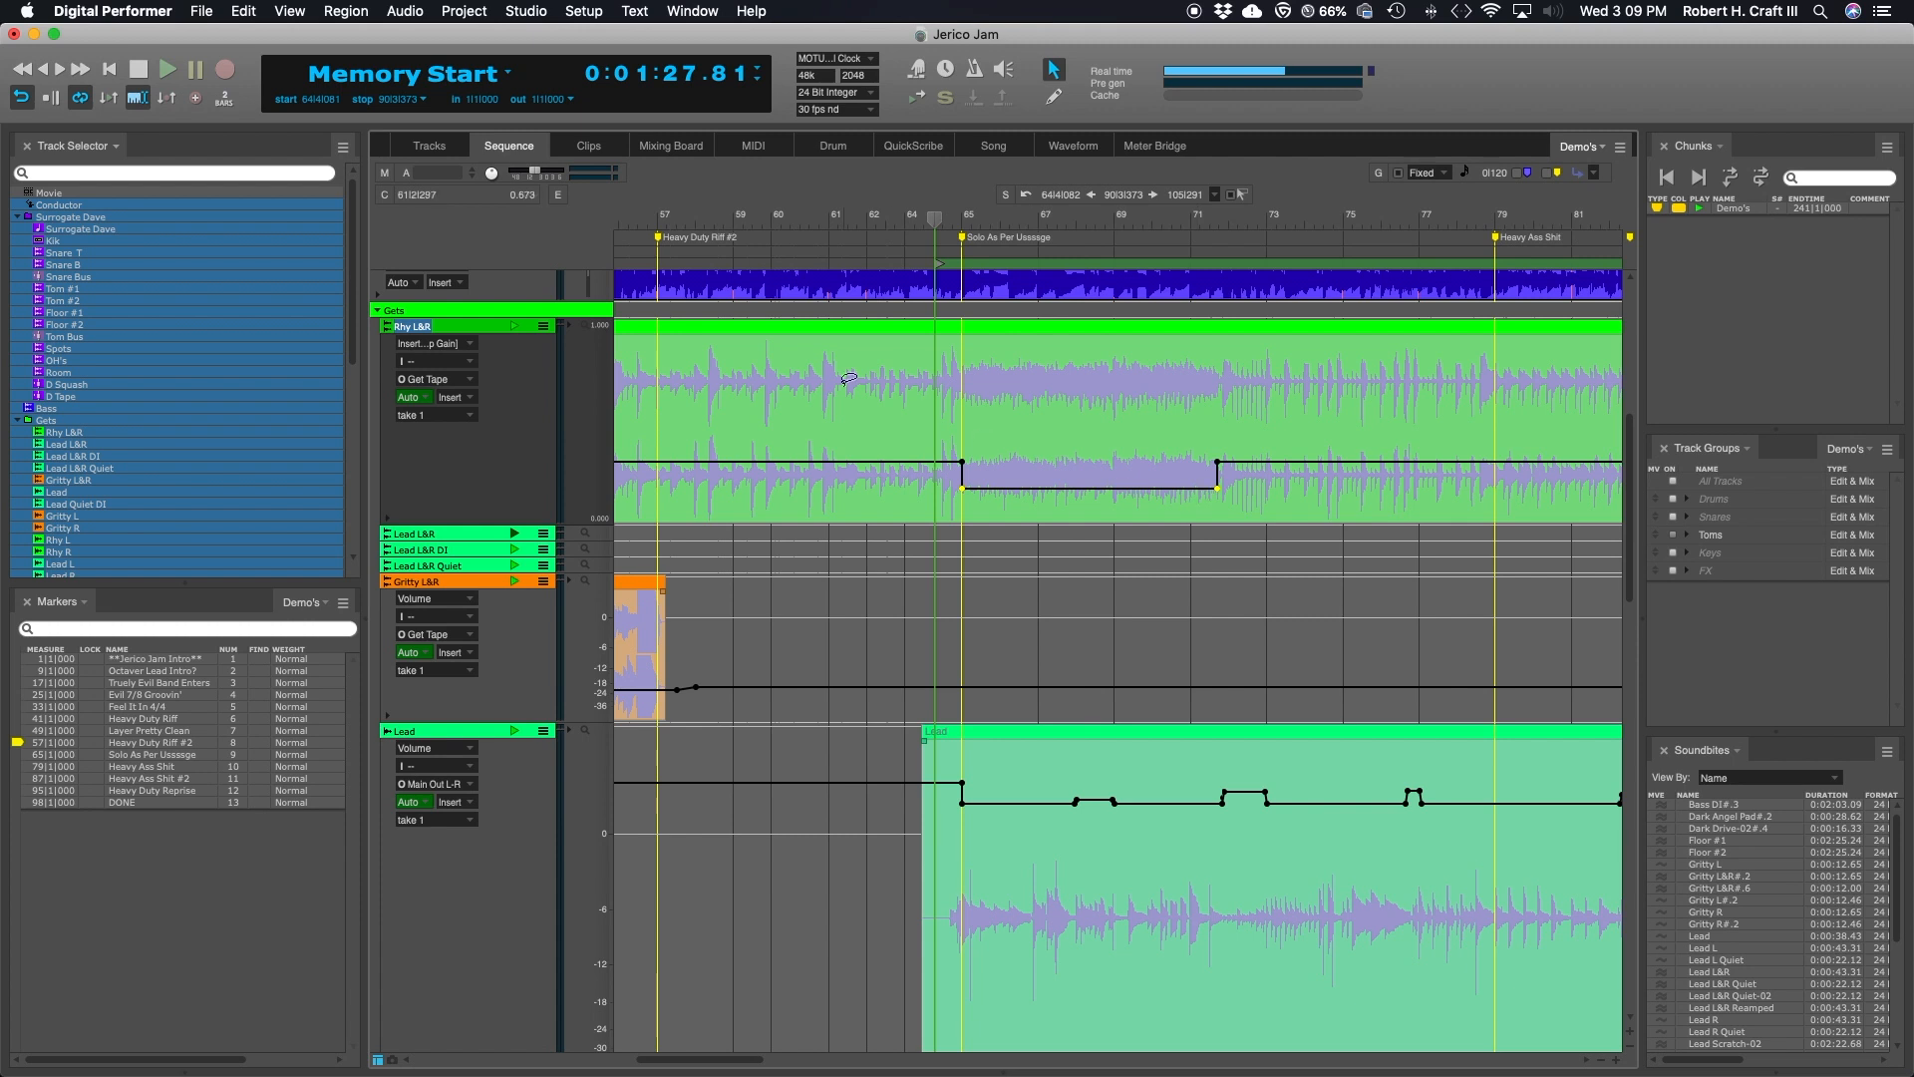
- Solo the drum tracks, Bass and Rhy L&R in the Mixing Board, leaving the other guitars out of the solo
click(695, 150)
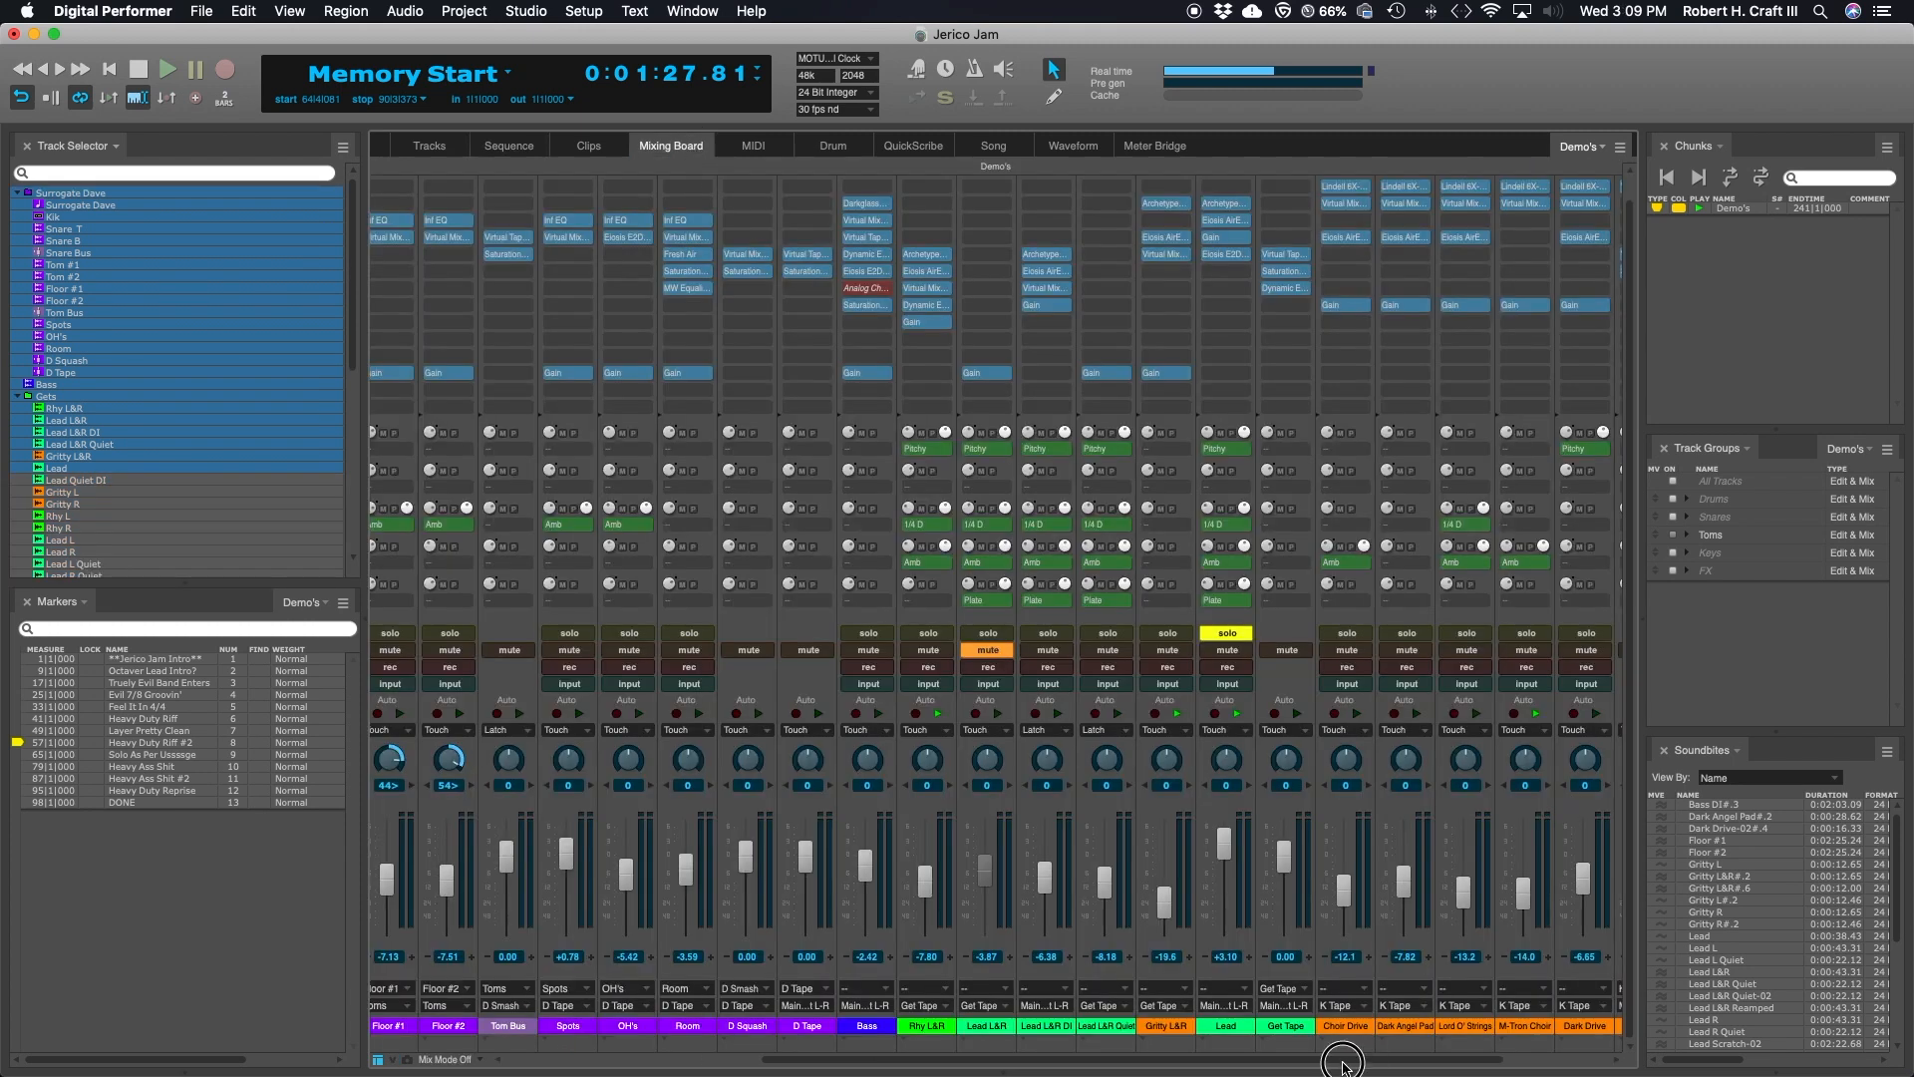
drag(1341, 1063, 1448, 1061)
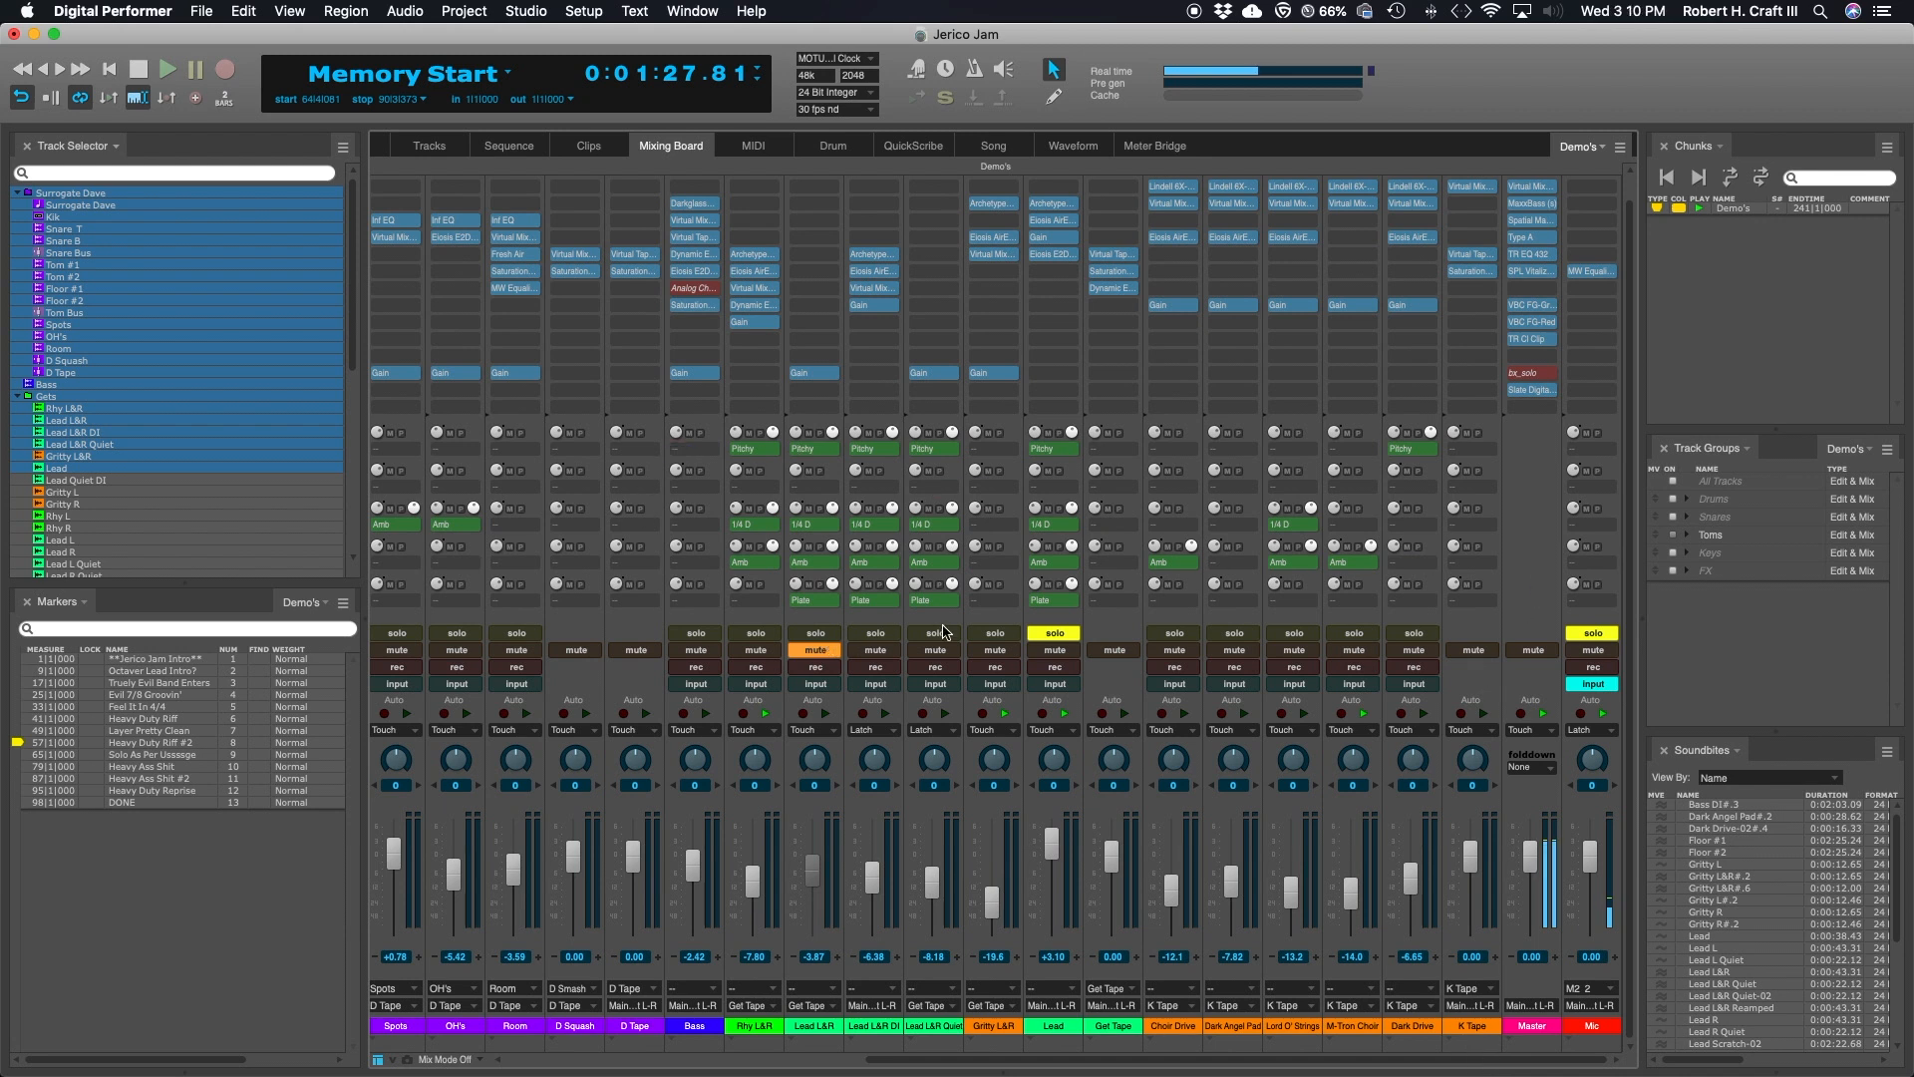
click(755, 633)
scroll(753, 634, left, 1)
click(753, 634)
scroll(753, 634, left, 10)
drag(400, 633, 1286, 634)
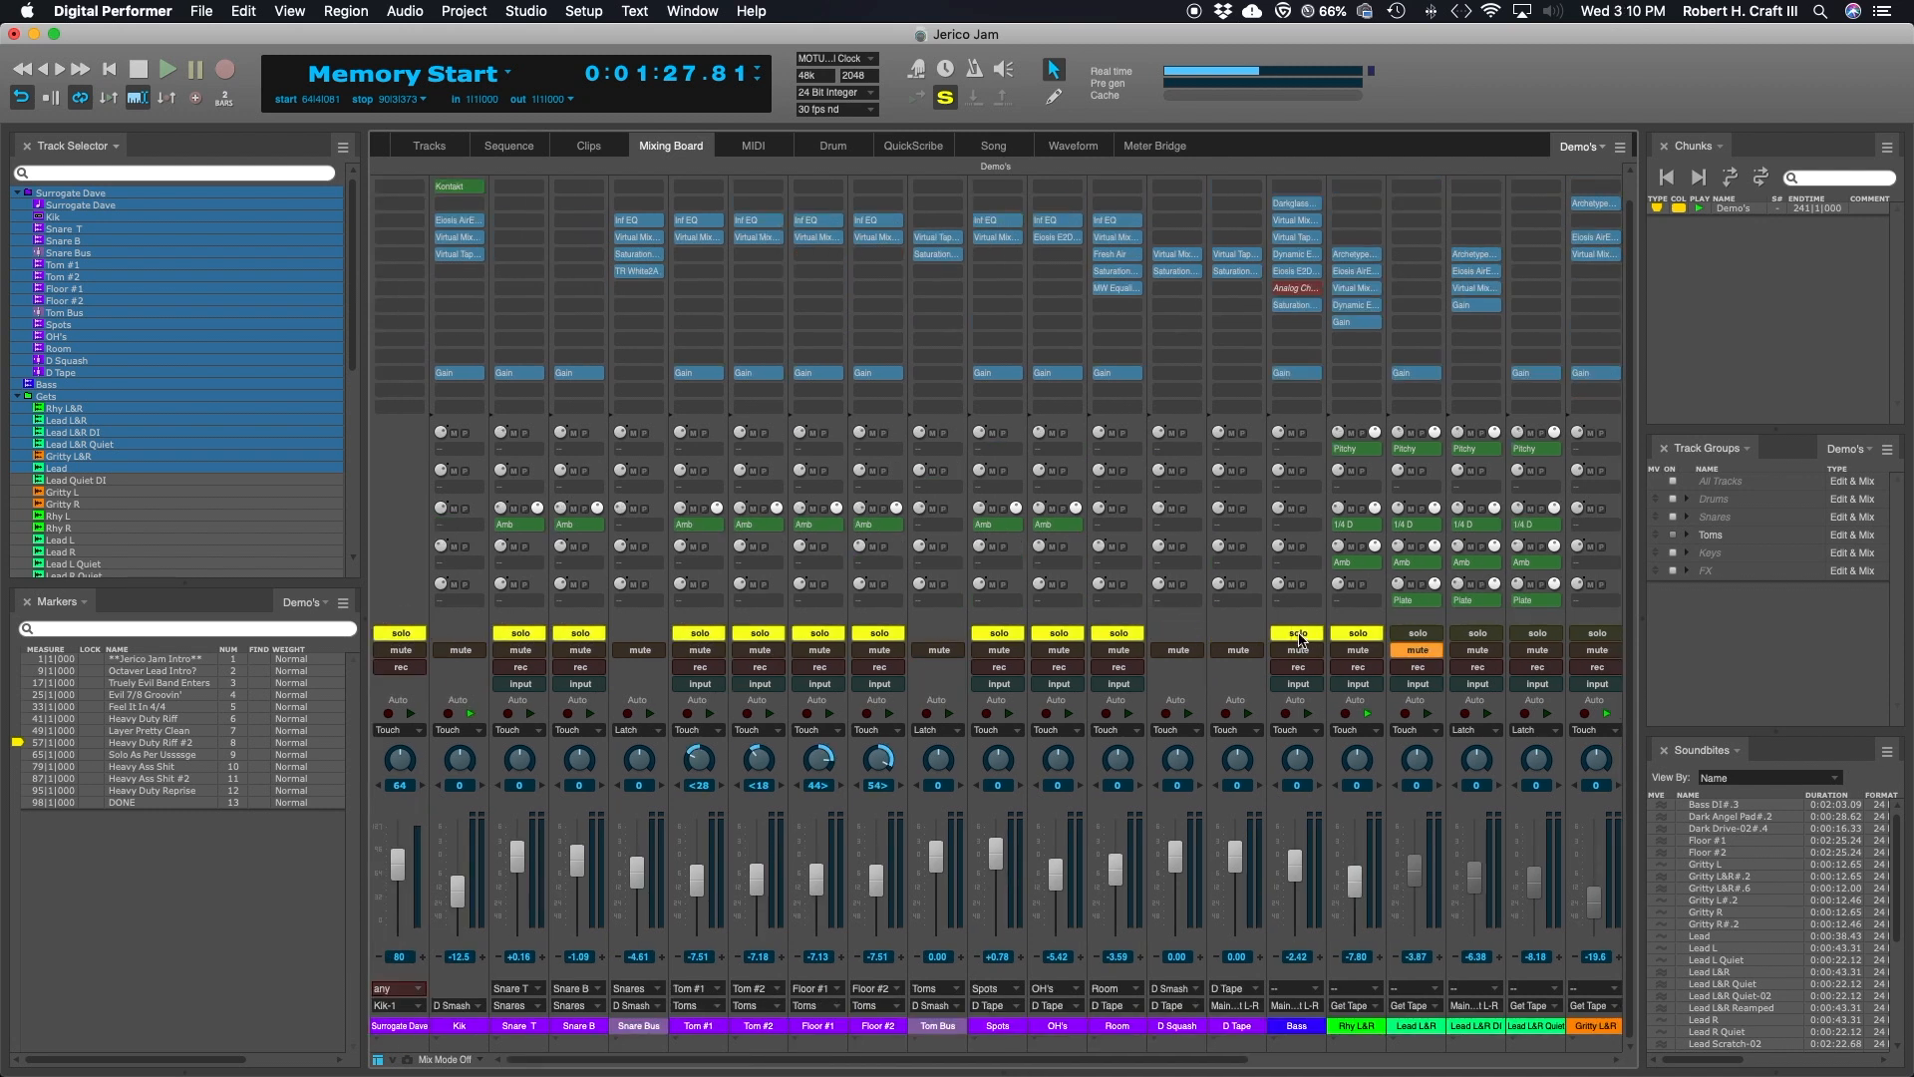
- Play the soloed tracks in the Sequence editor from within Heavy Duty Riff #2 into Solo As Per Usssage, and stop playback
click(509, 146)
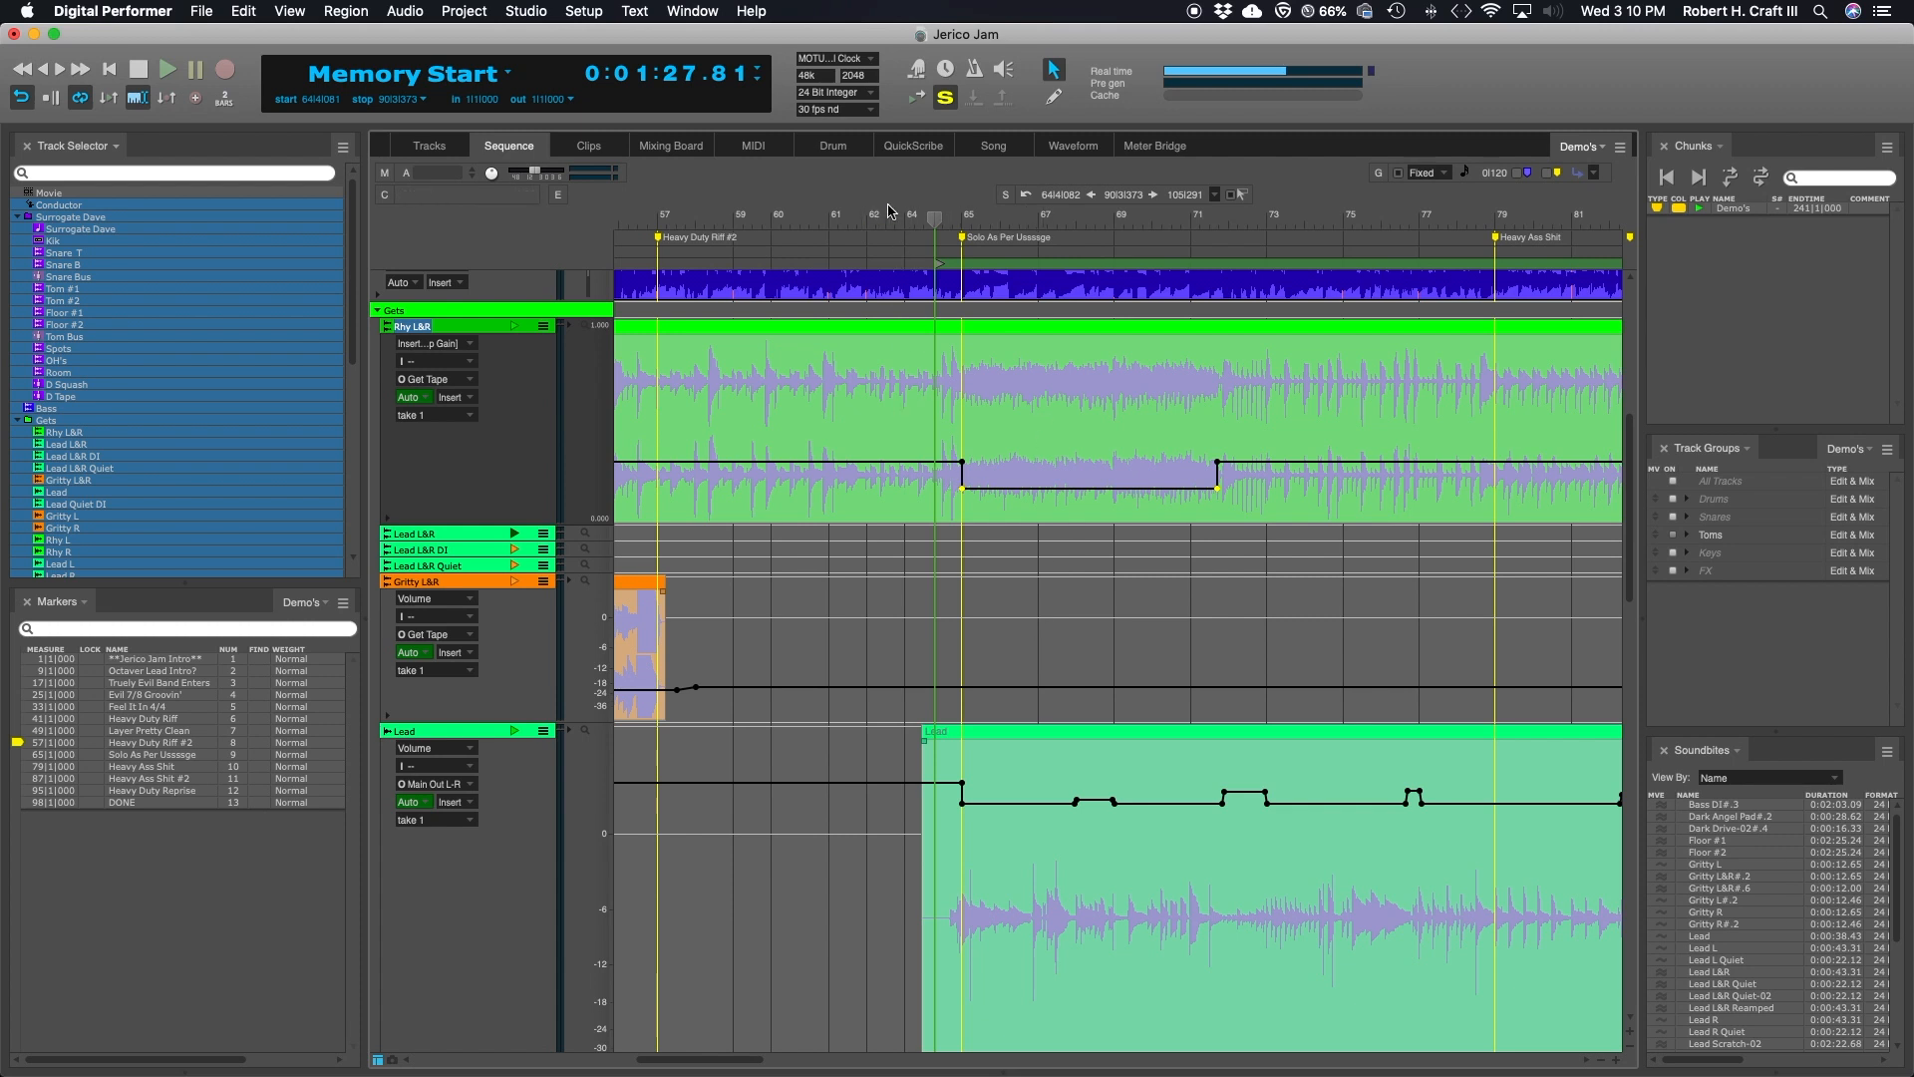
click(858, 214)
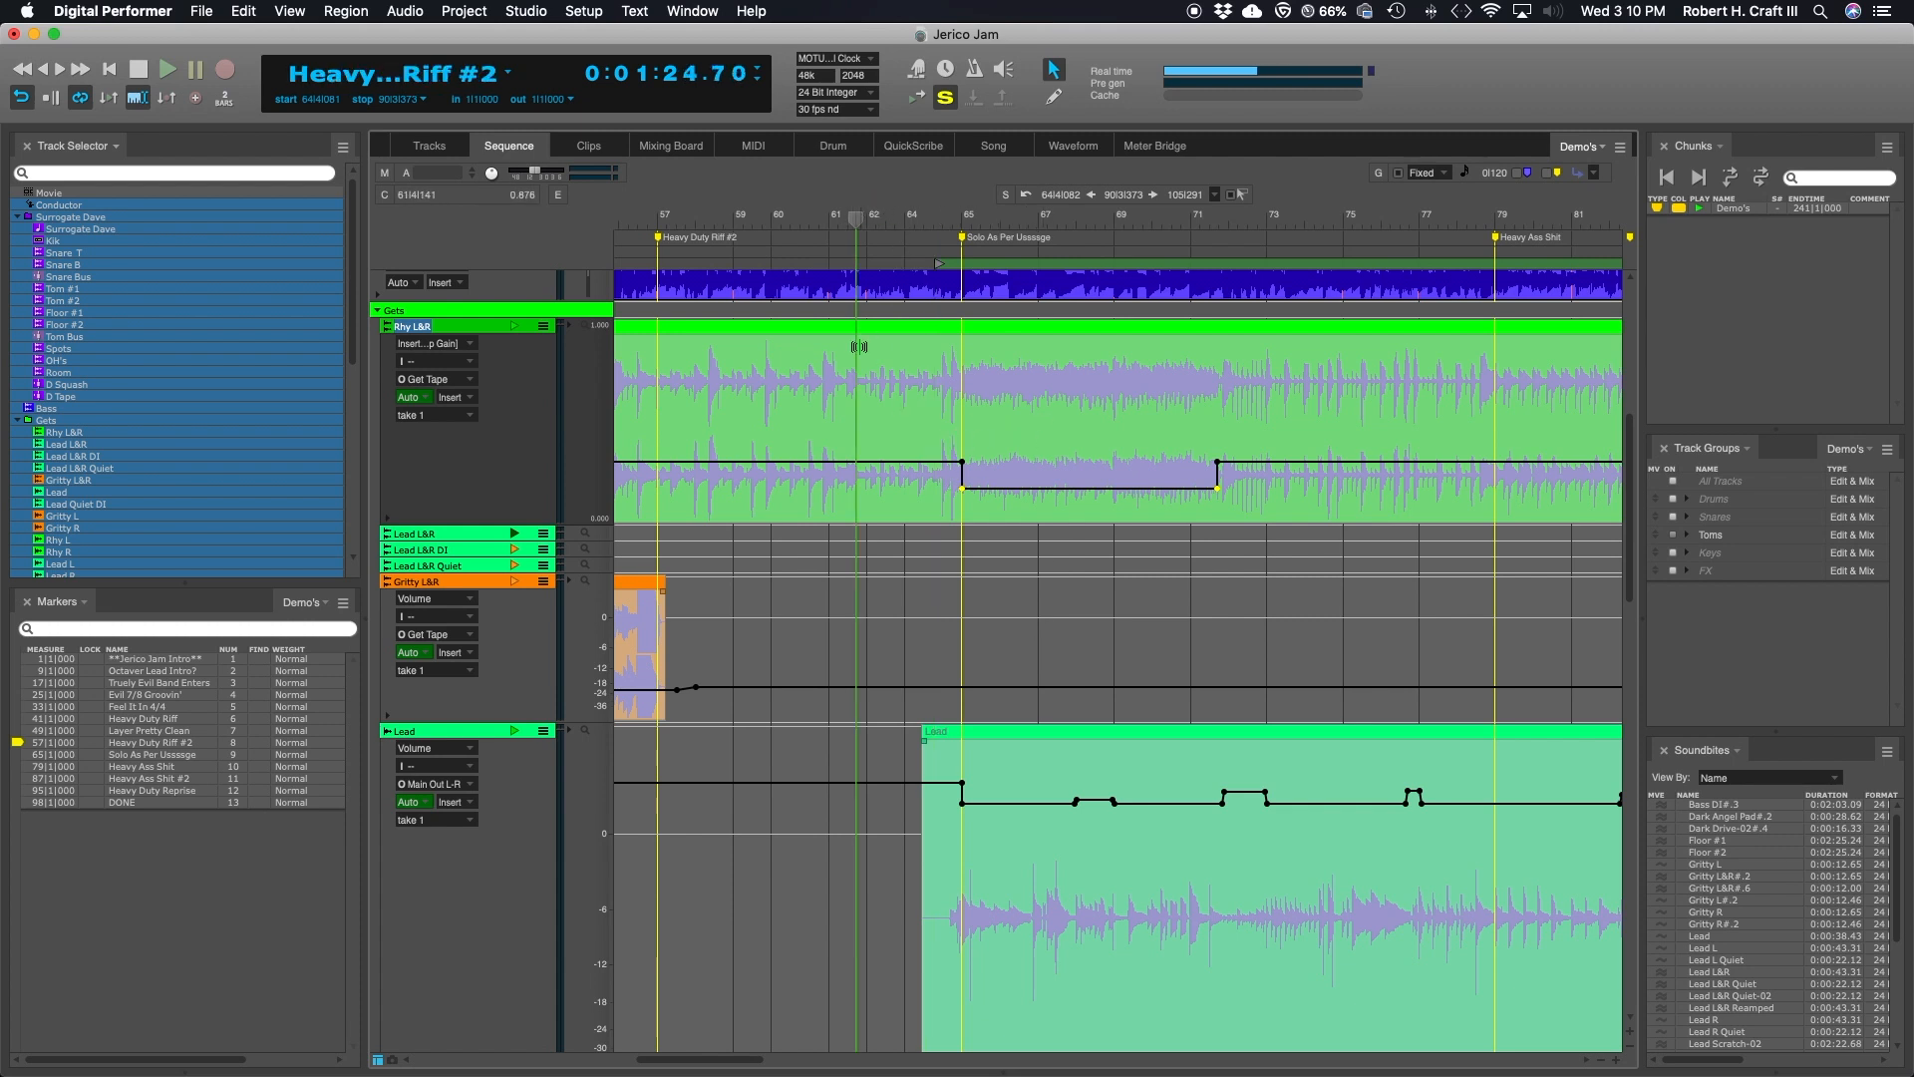
click(829, 214)
key(space)
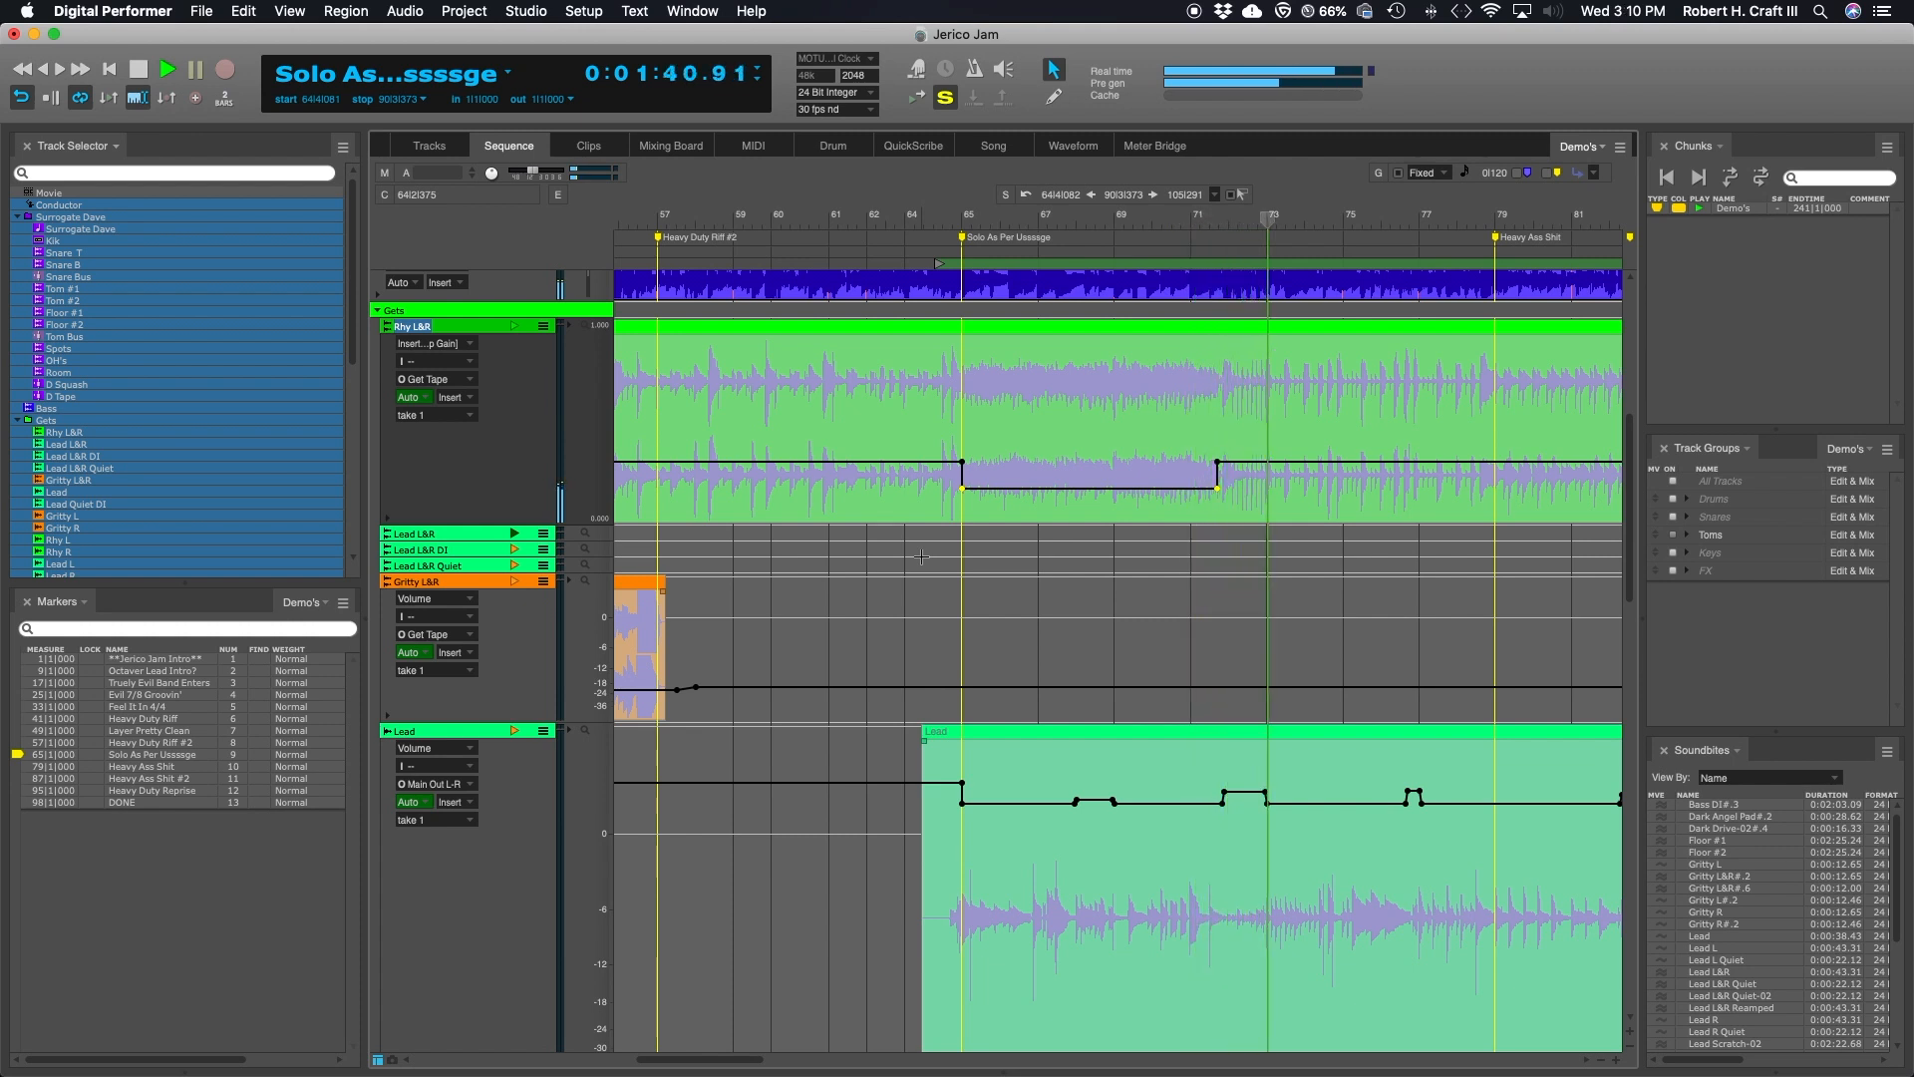
key(space)
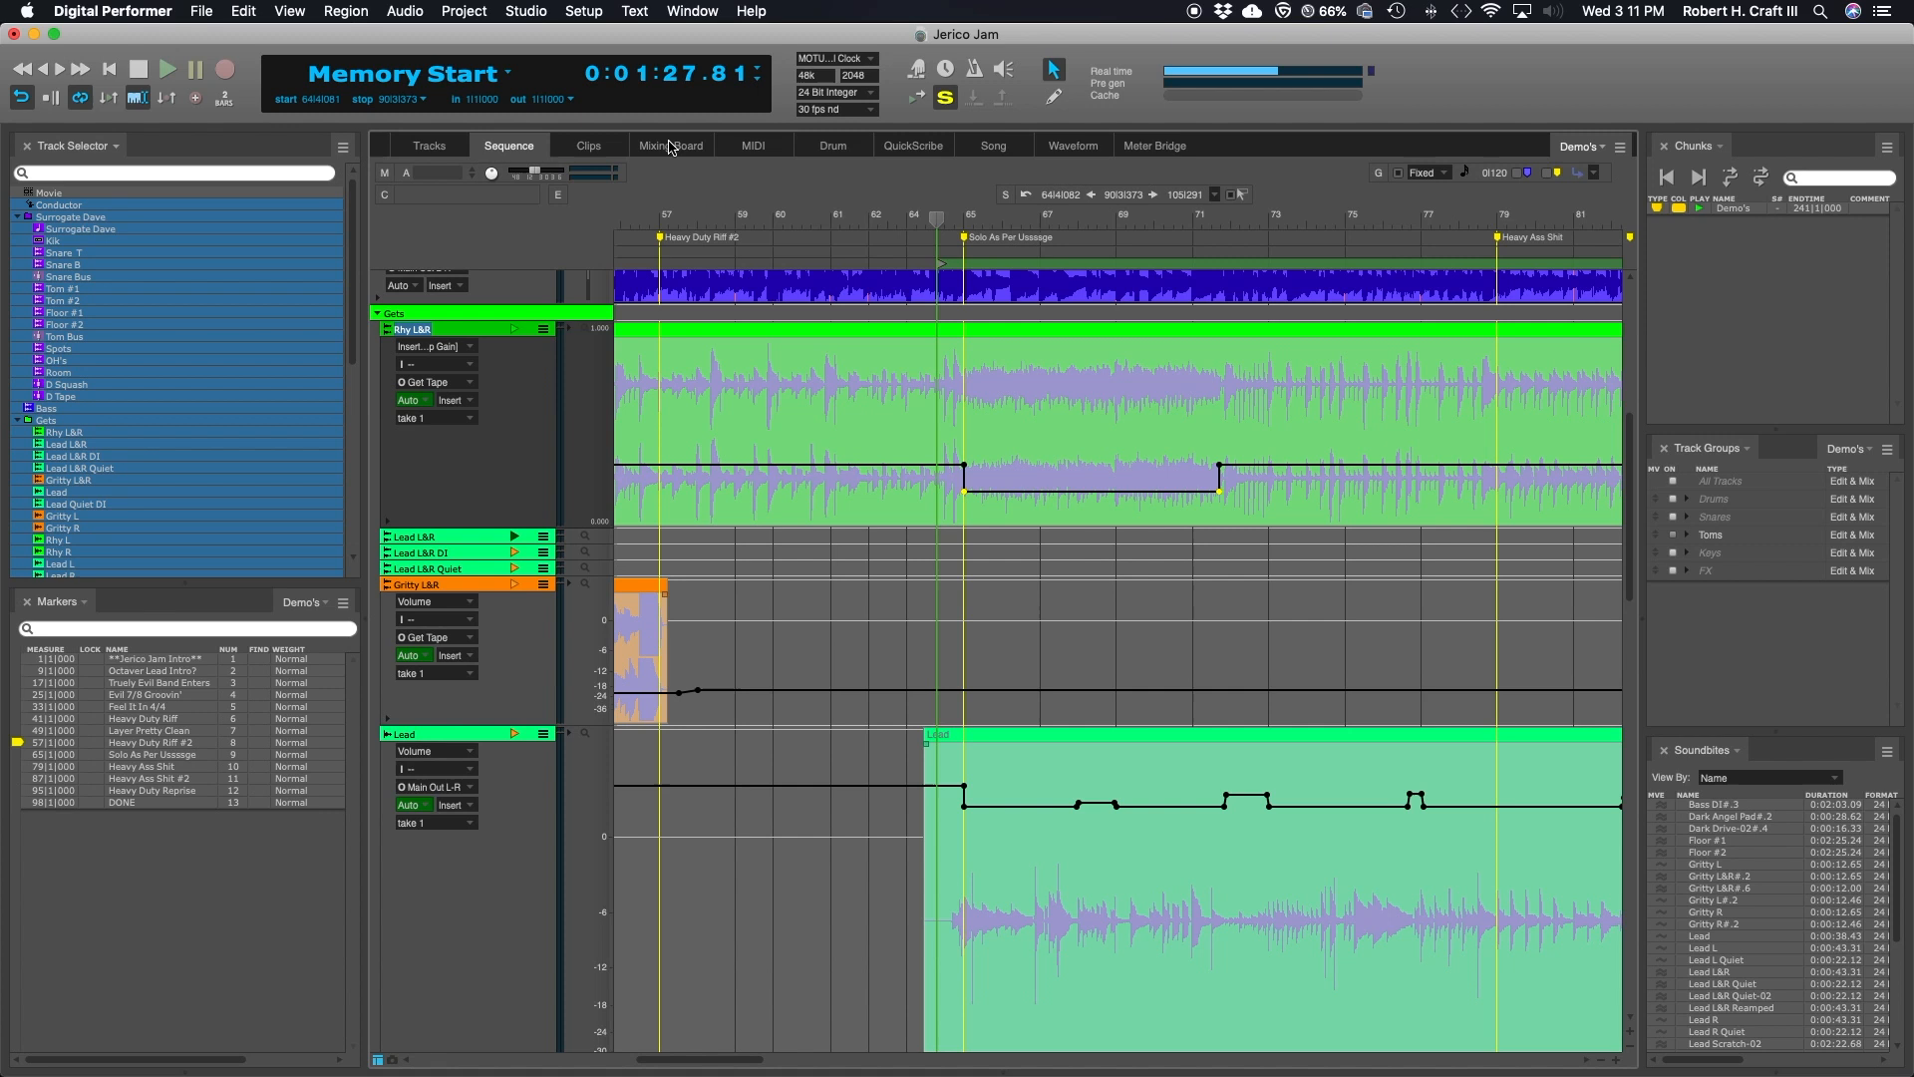
- Open the Archetype Gojira insert on Rhy L&R from the Mixing Board and view its WOW and OCT pedals
click(670, 148)
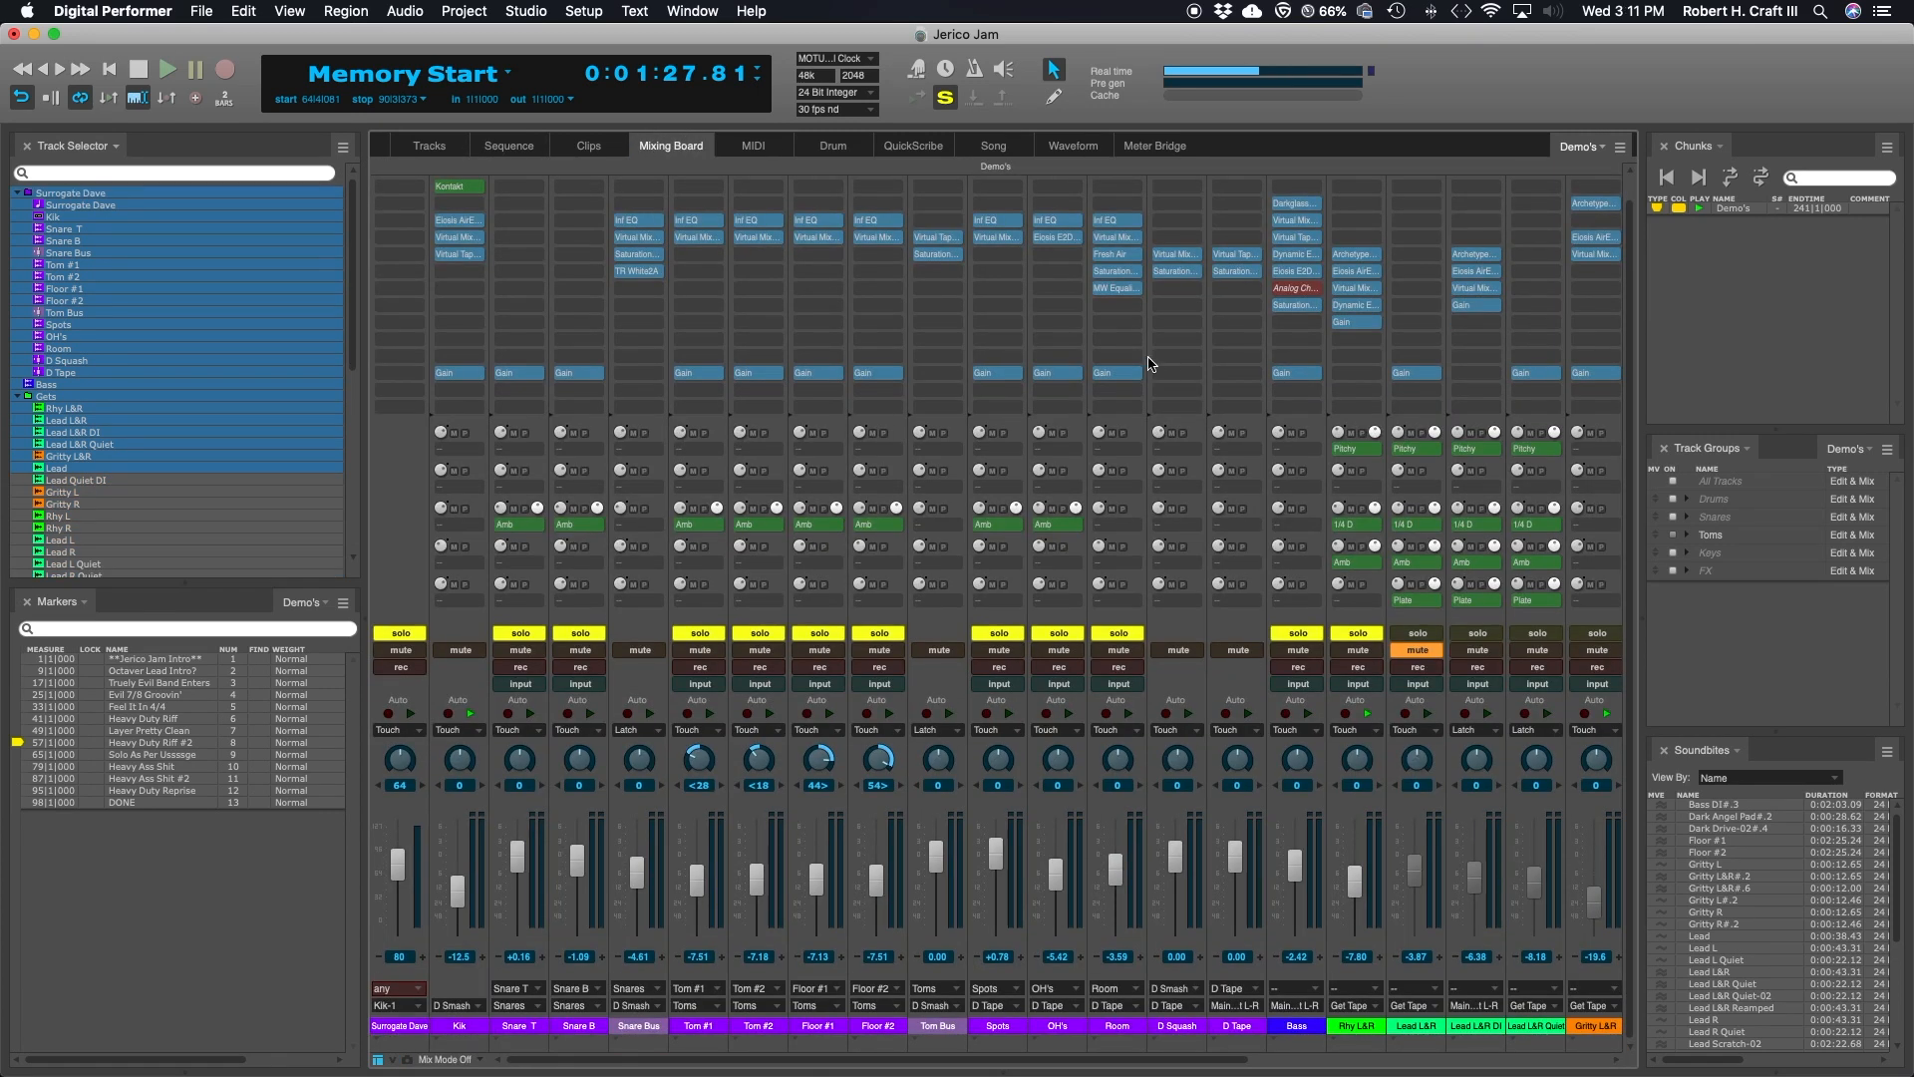
scroll(1150, 364, right, 5)
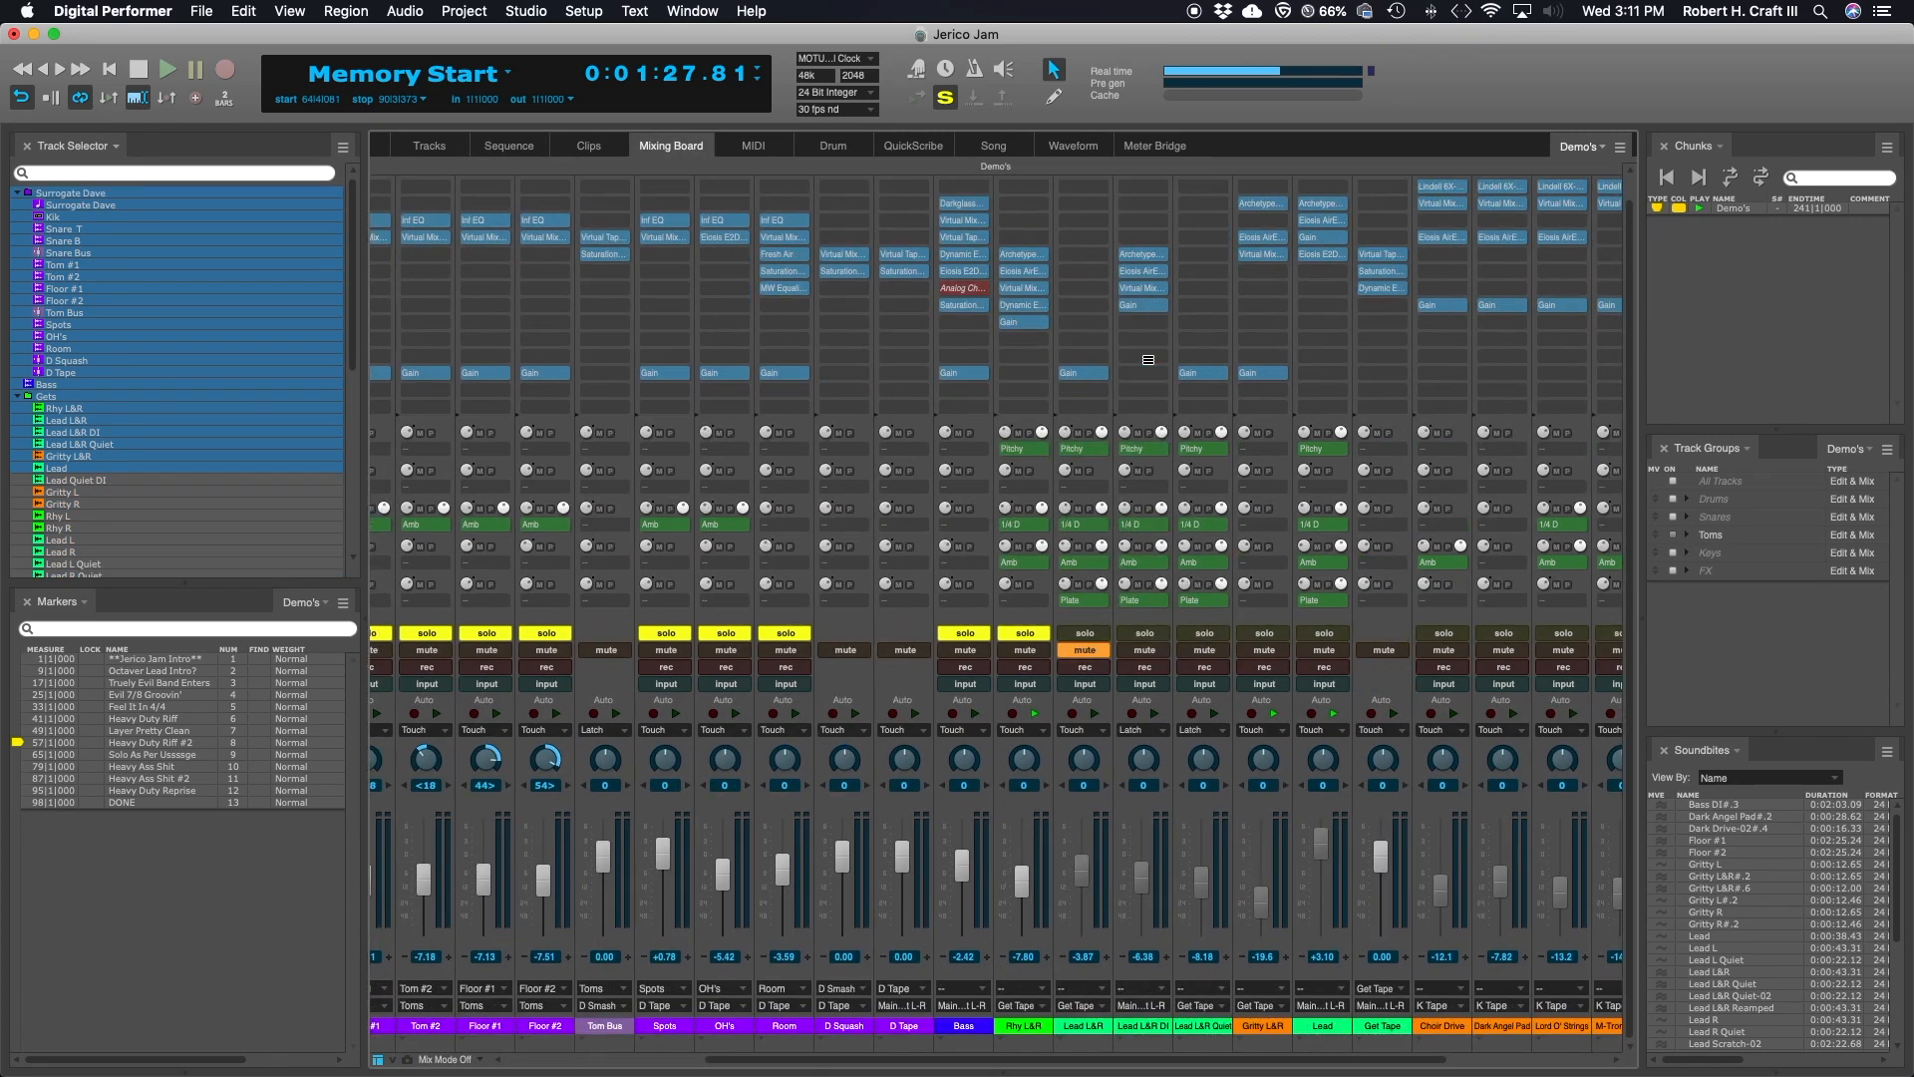
click(1030, 257)
drag(1196, 118, 944, 18)
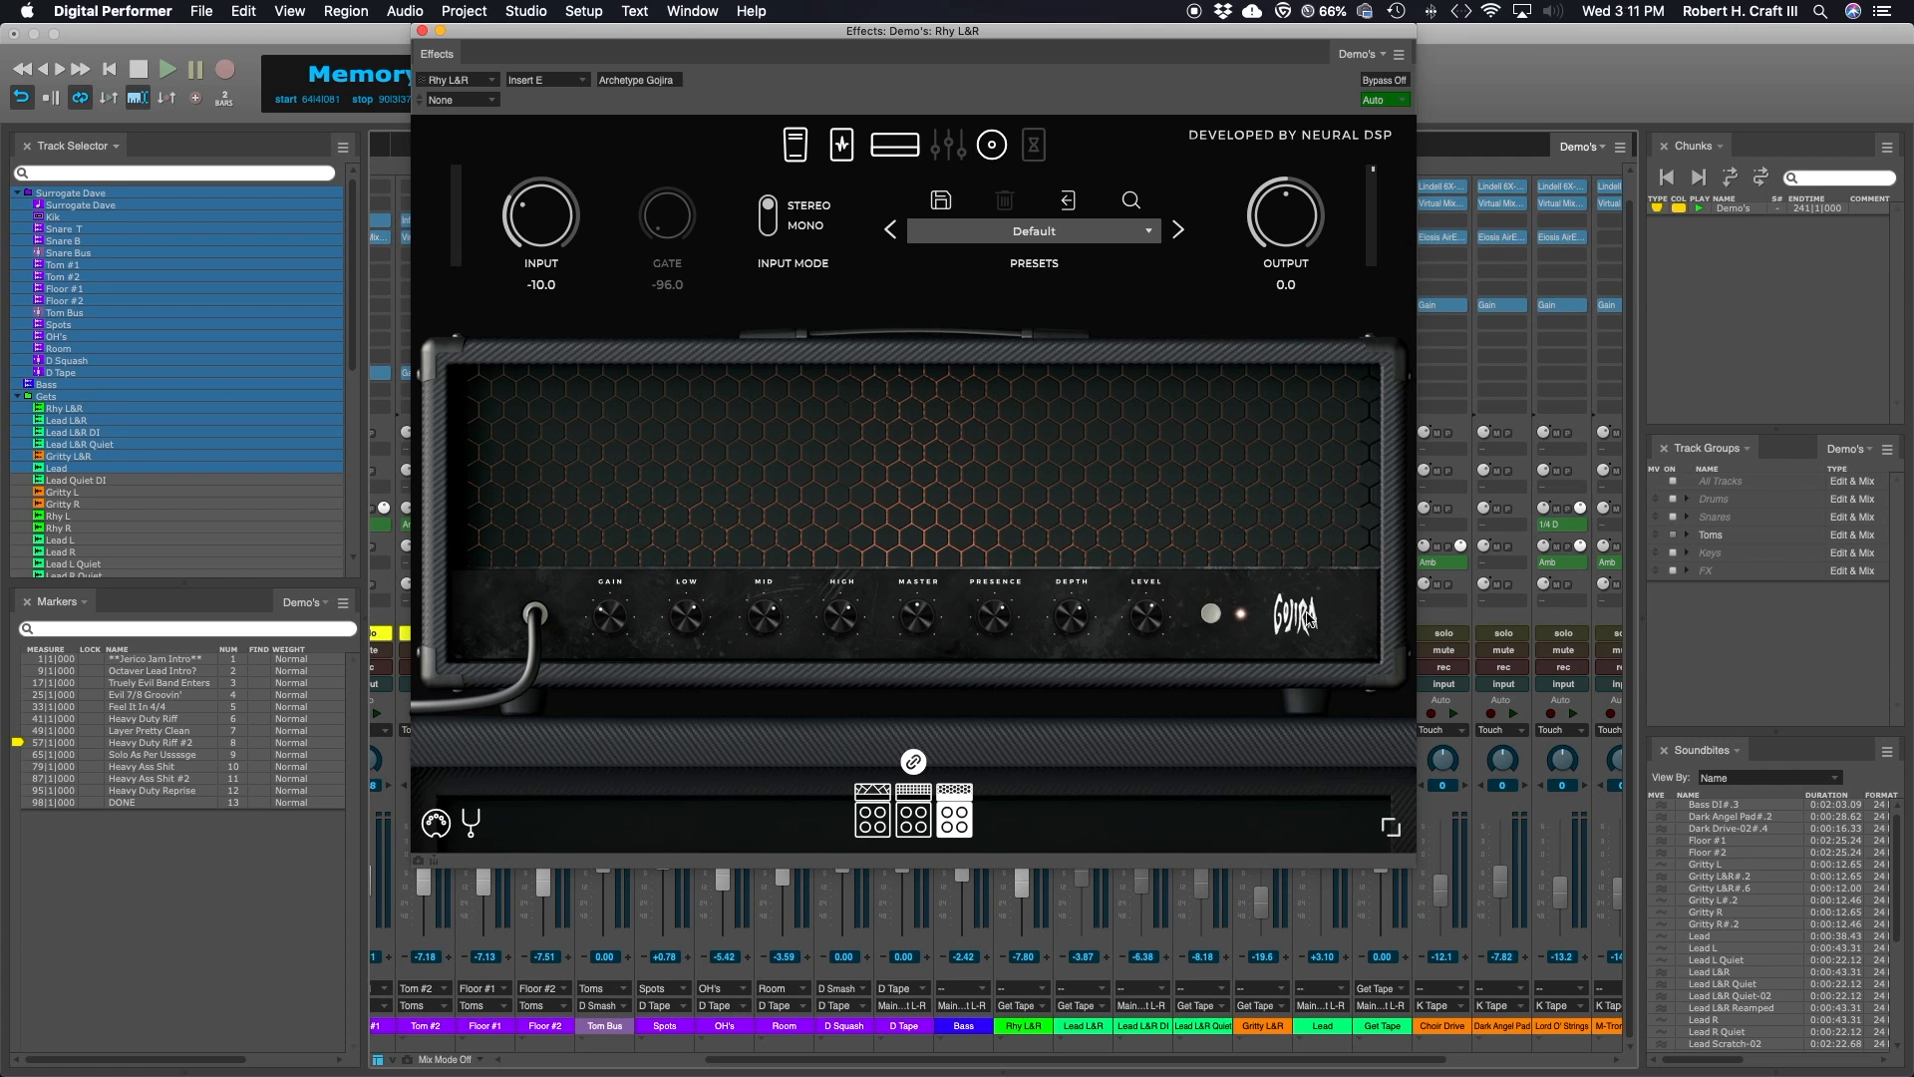
click(795, 145)
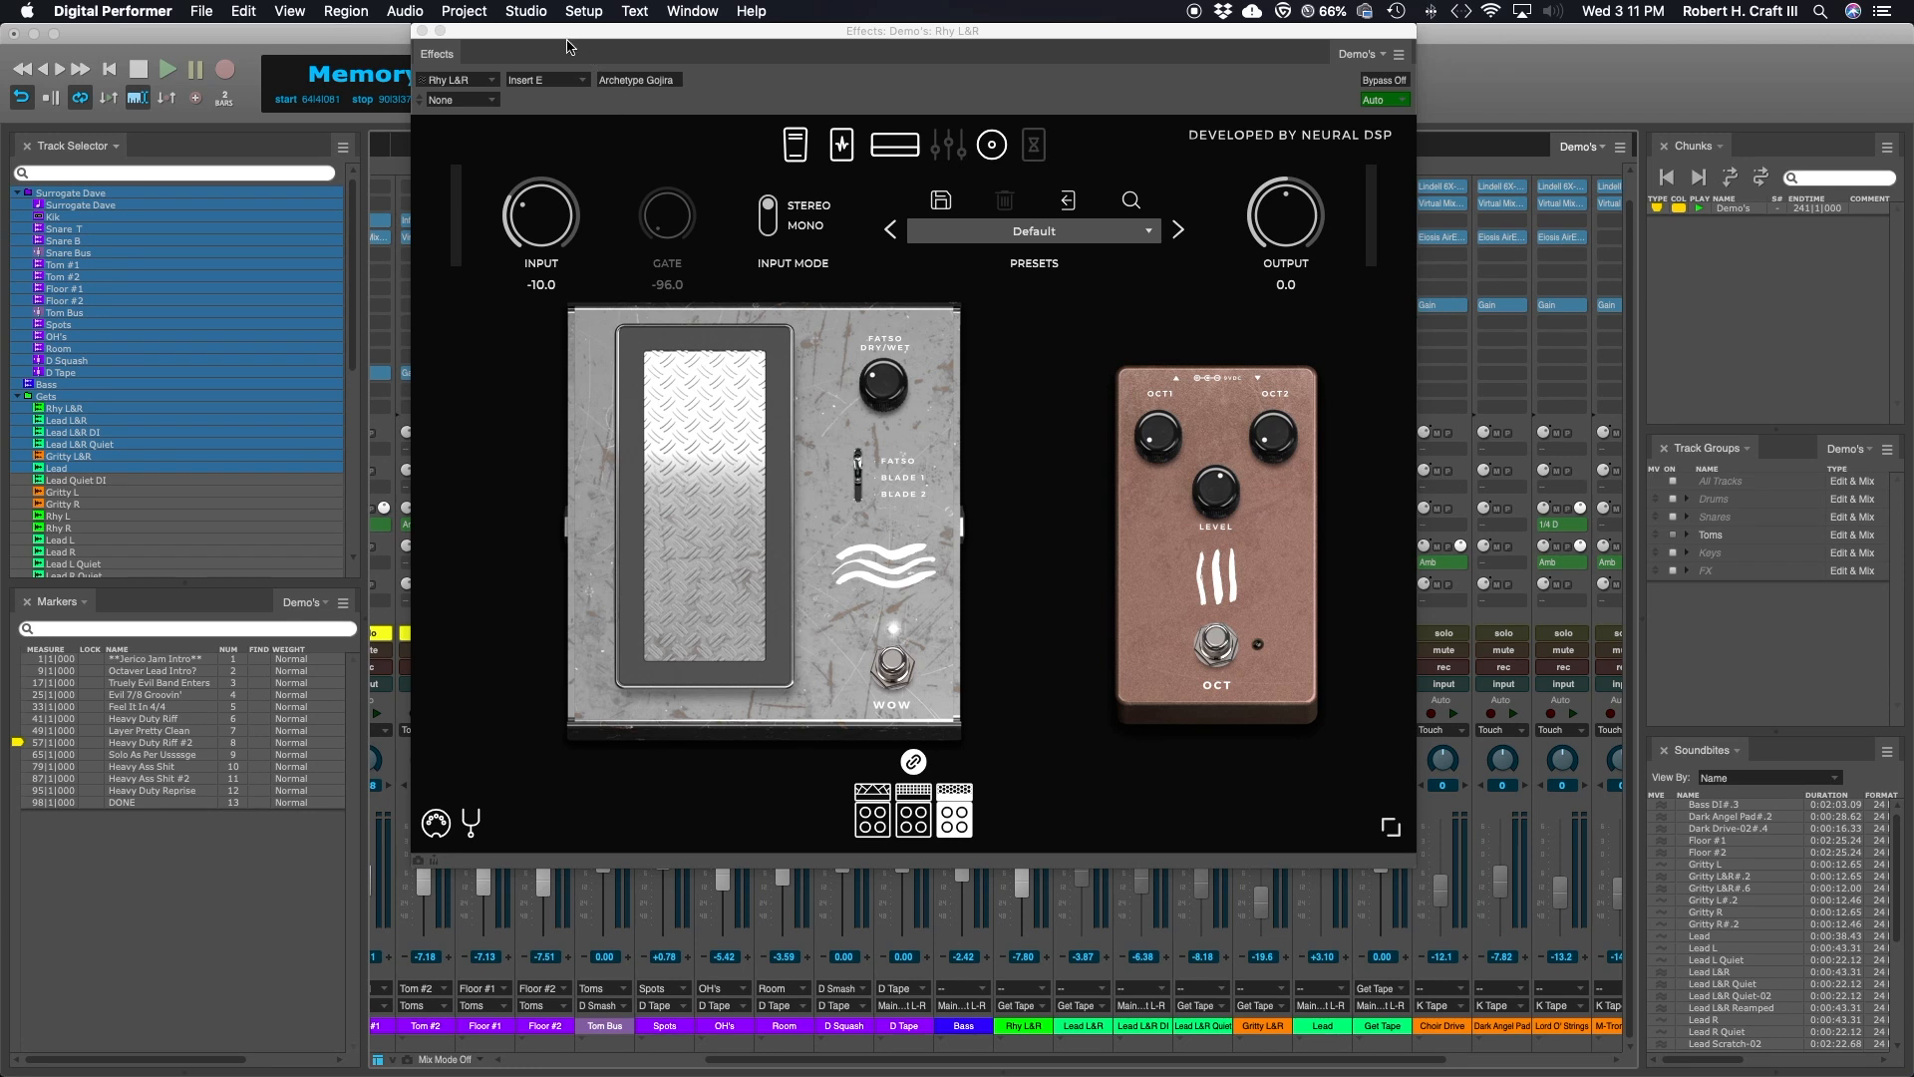
- Show the Sequence editor and move the plug-in window aside so the Rhy L&R automation and the pedals are both visible
drag(567, 46, 580, 46)
click(584, 11)
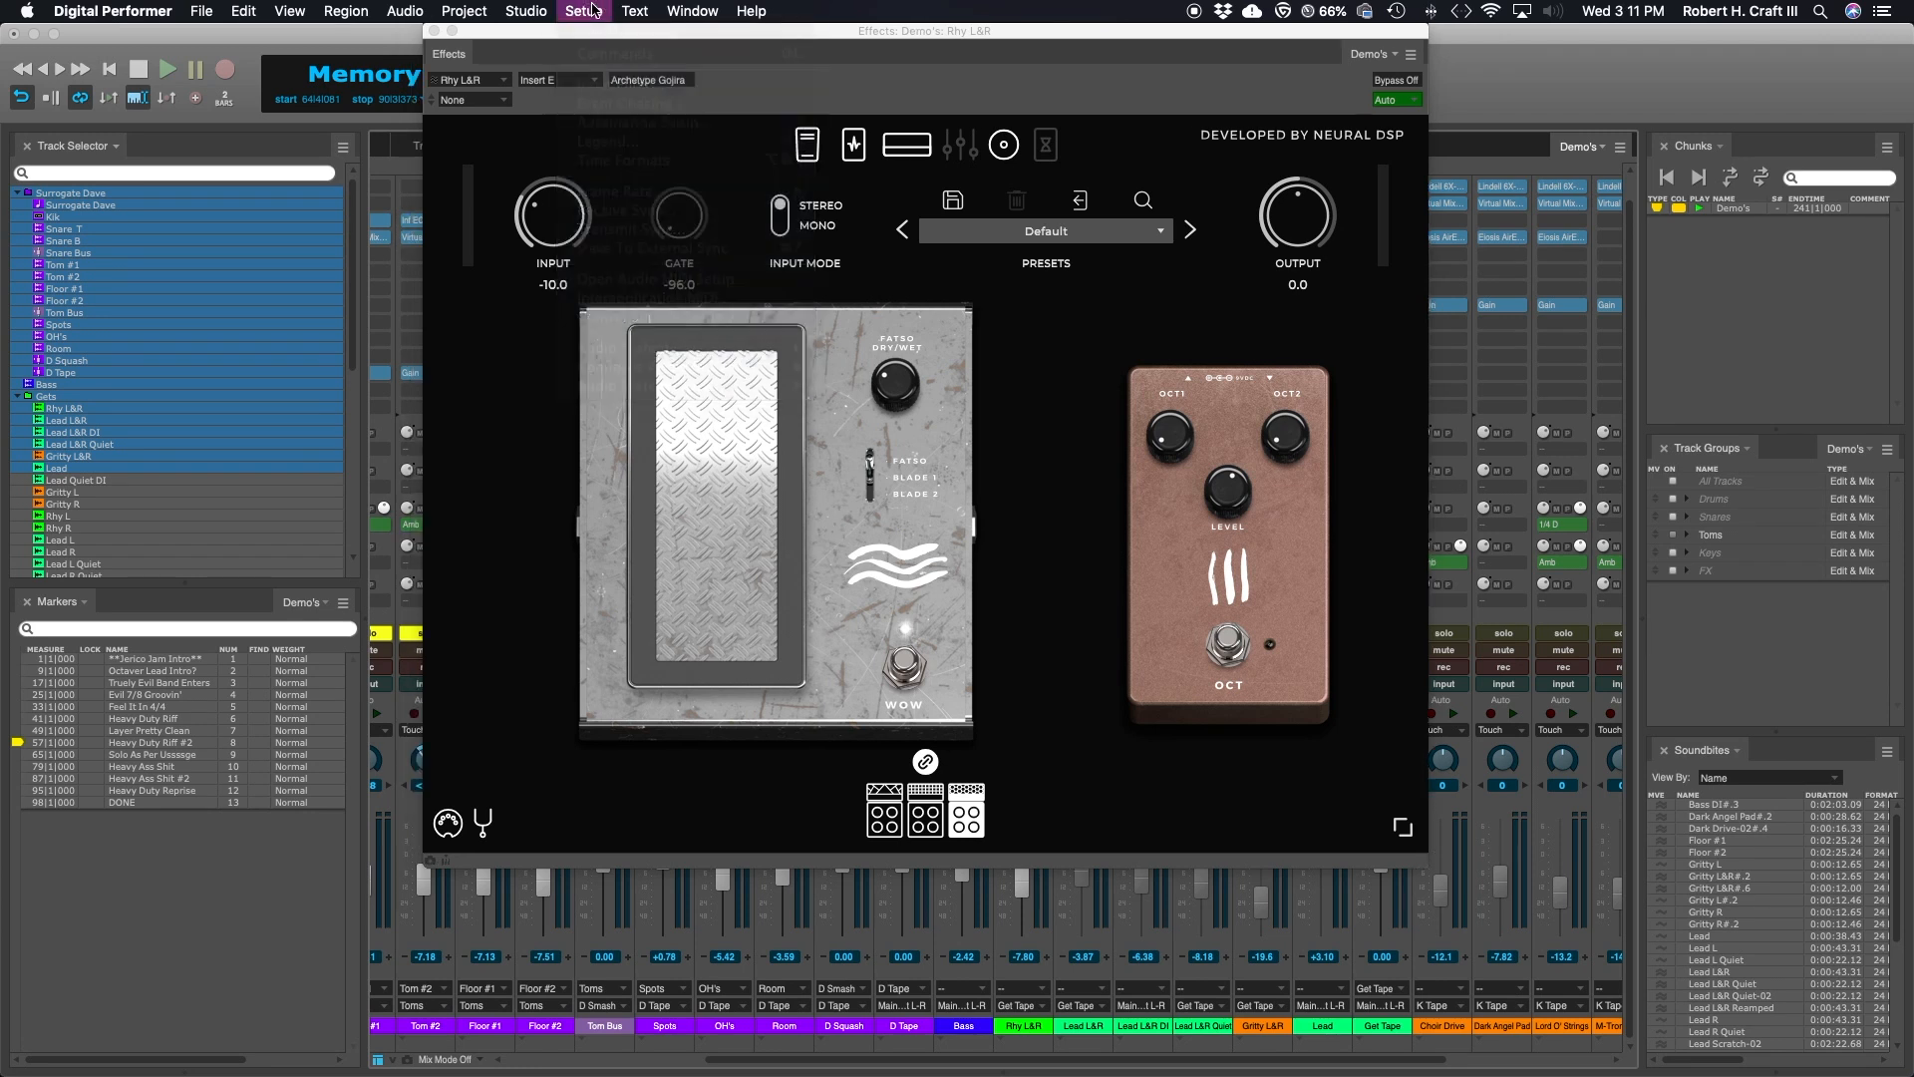
click(568, 34)
drag(568, 34, 853, 317)
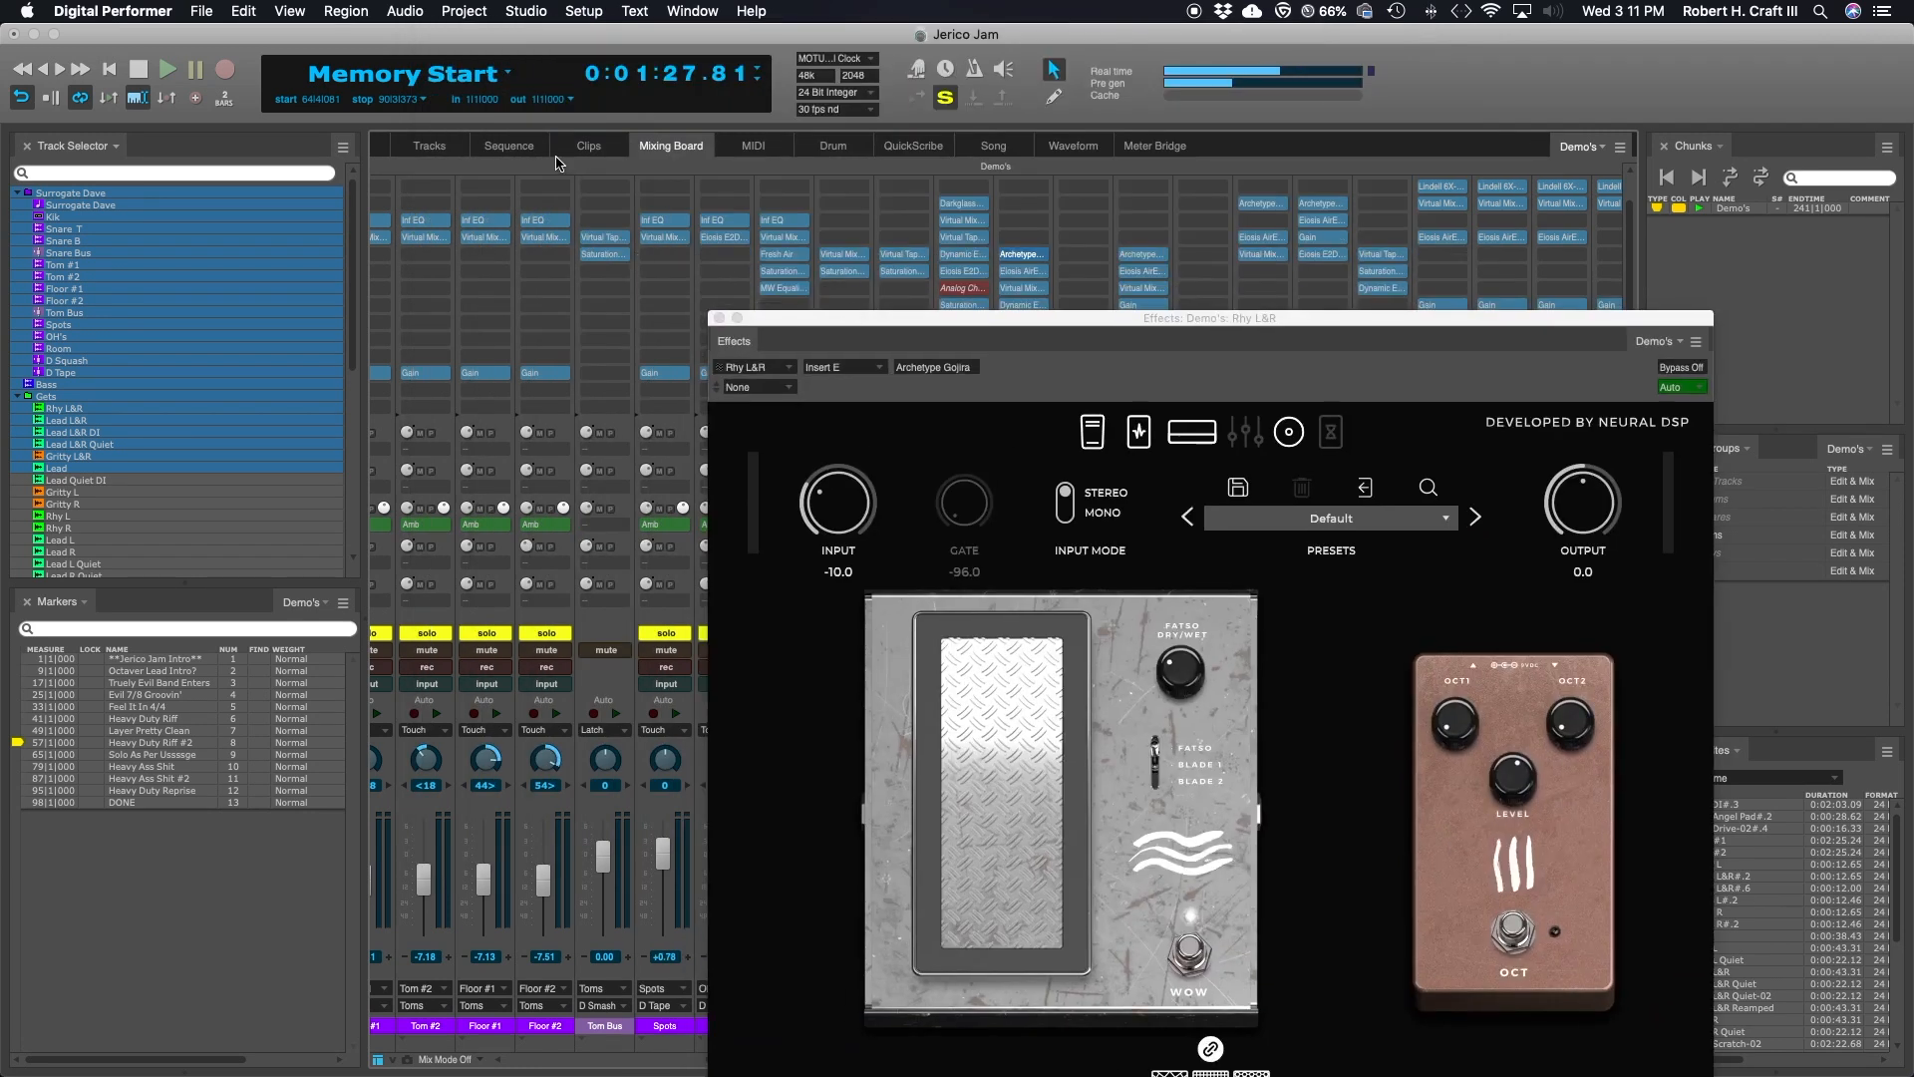
click(508, 146)
drag(1286, 321, 1705, 284)
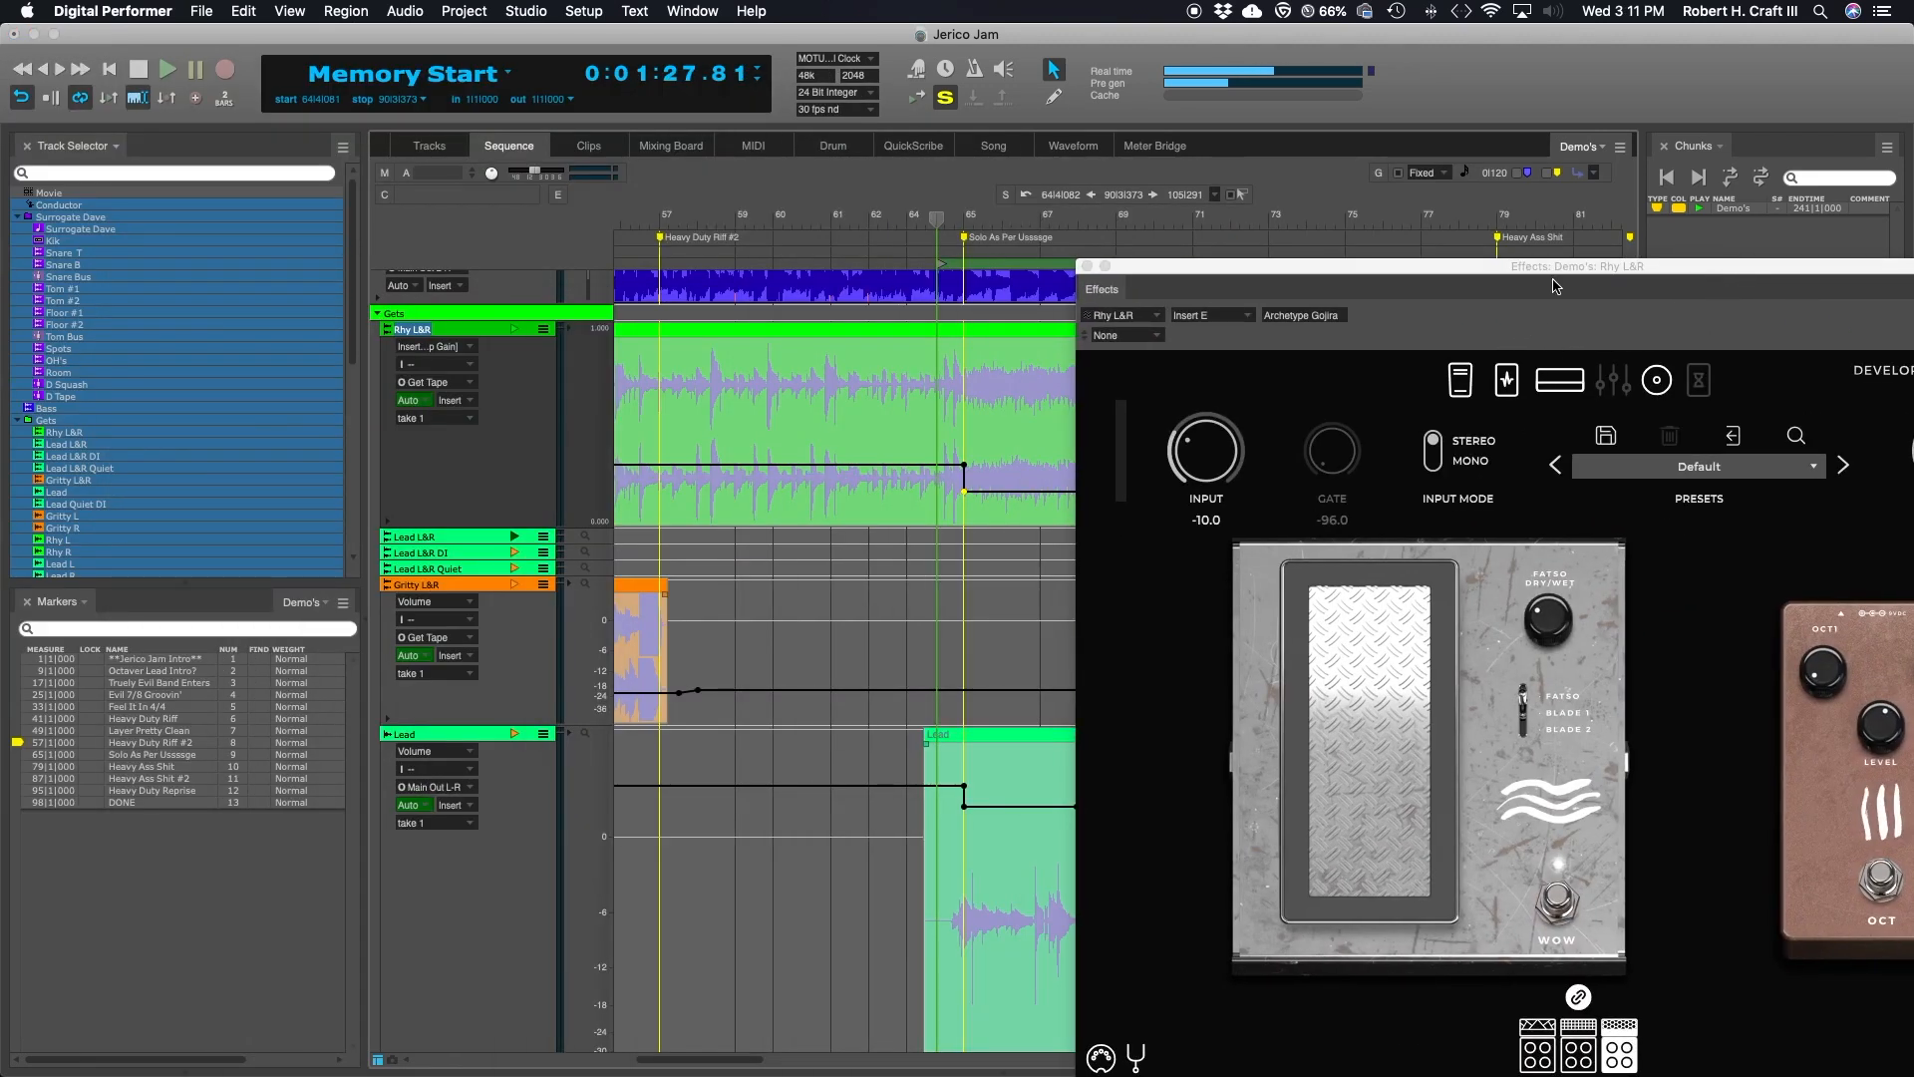
drag(1552, 292, 1596, 57)
- Display the Archetype Gojira WOW Active automation on Rhy L&R and place the playhead within Heavy Duty Riff #2
click(440, 348)
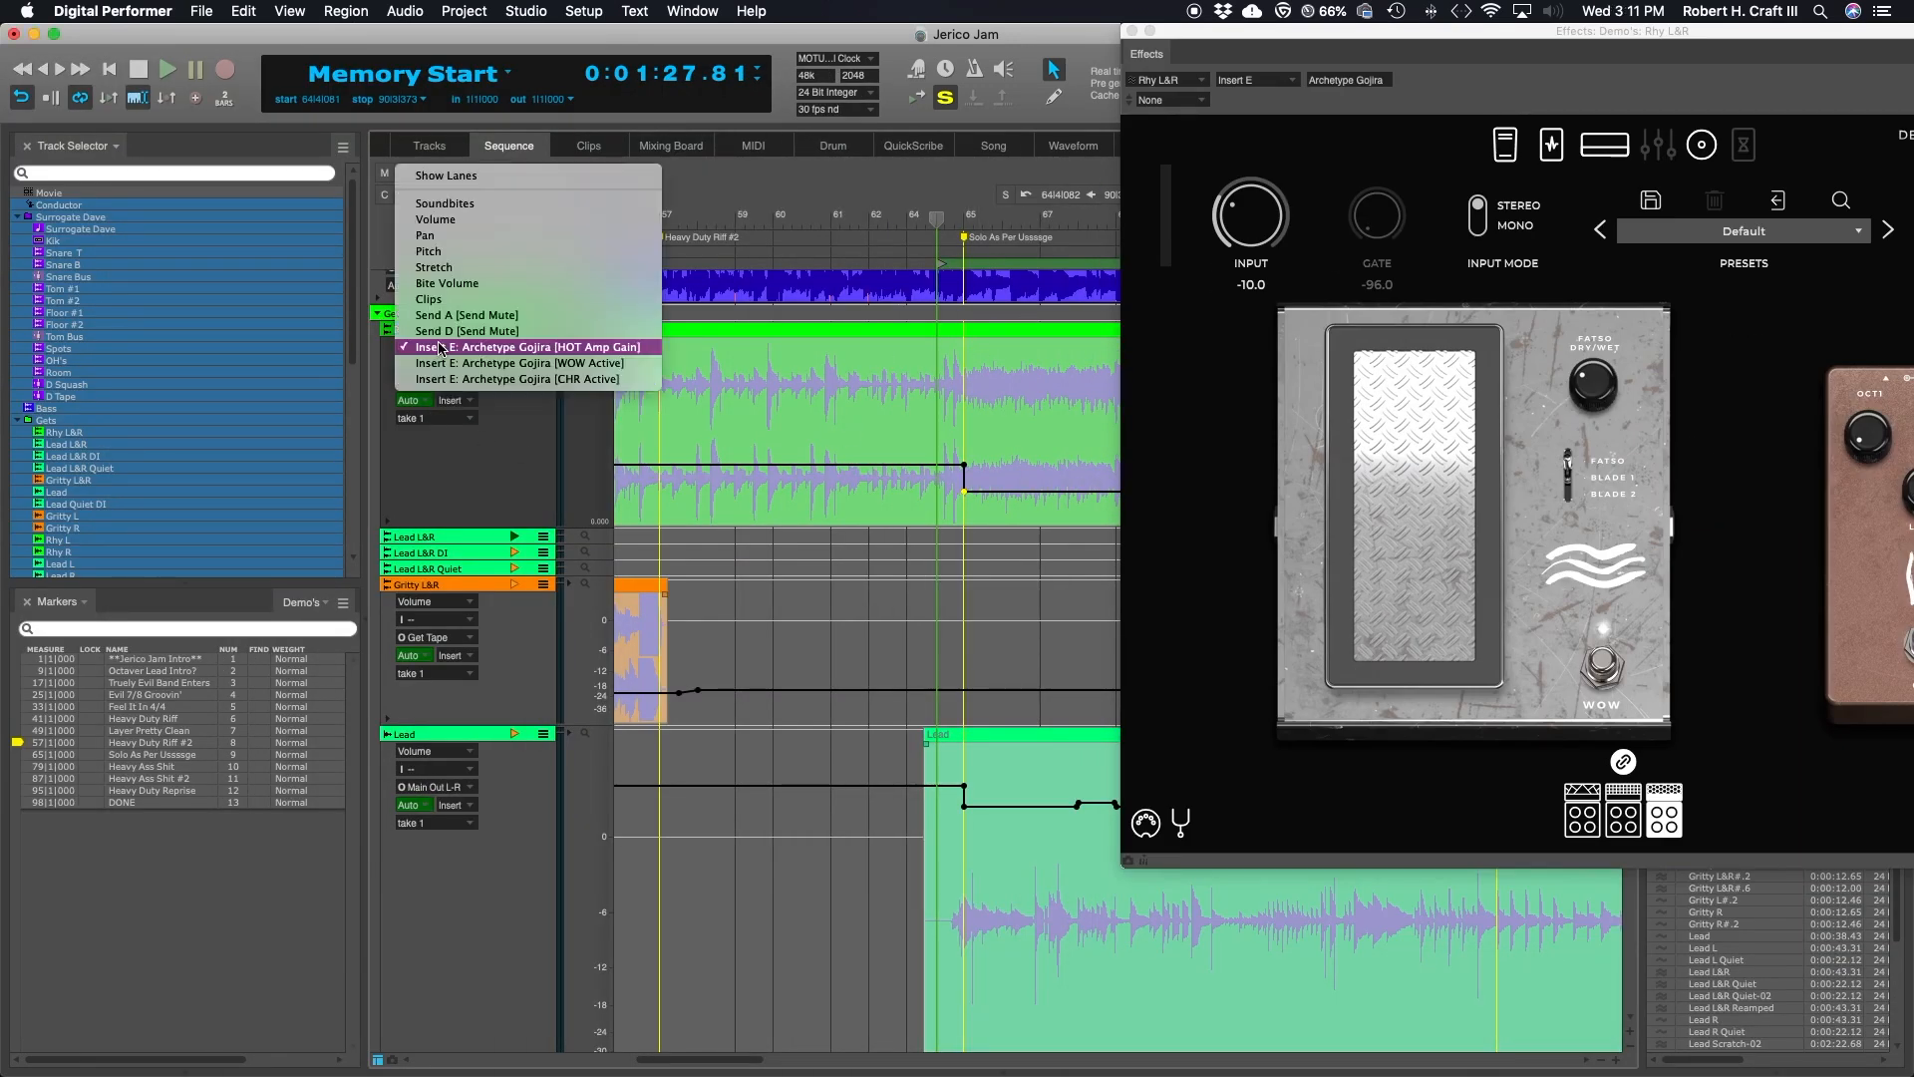
click(567, 365)
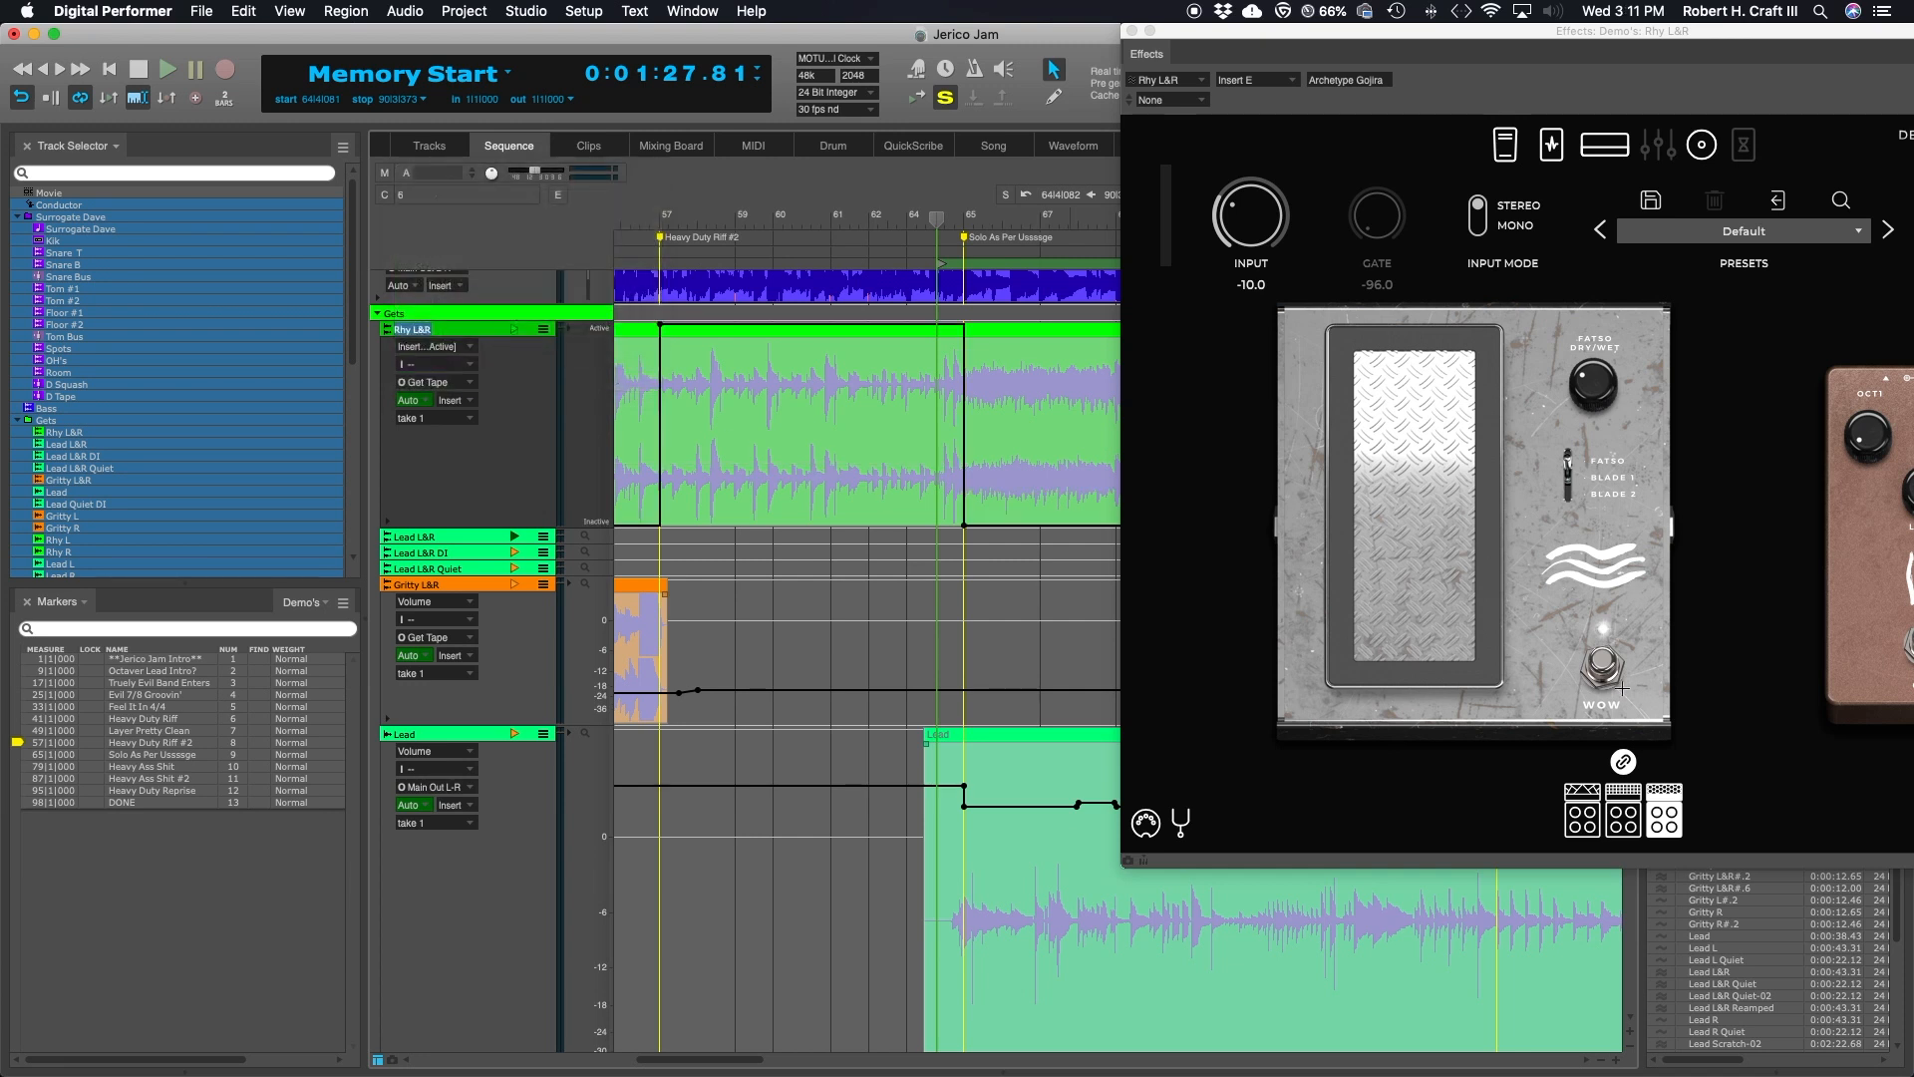
click(846, 214)
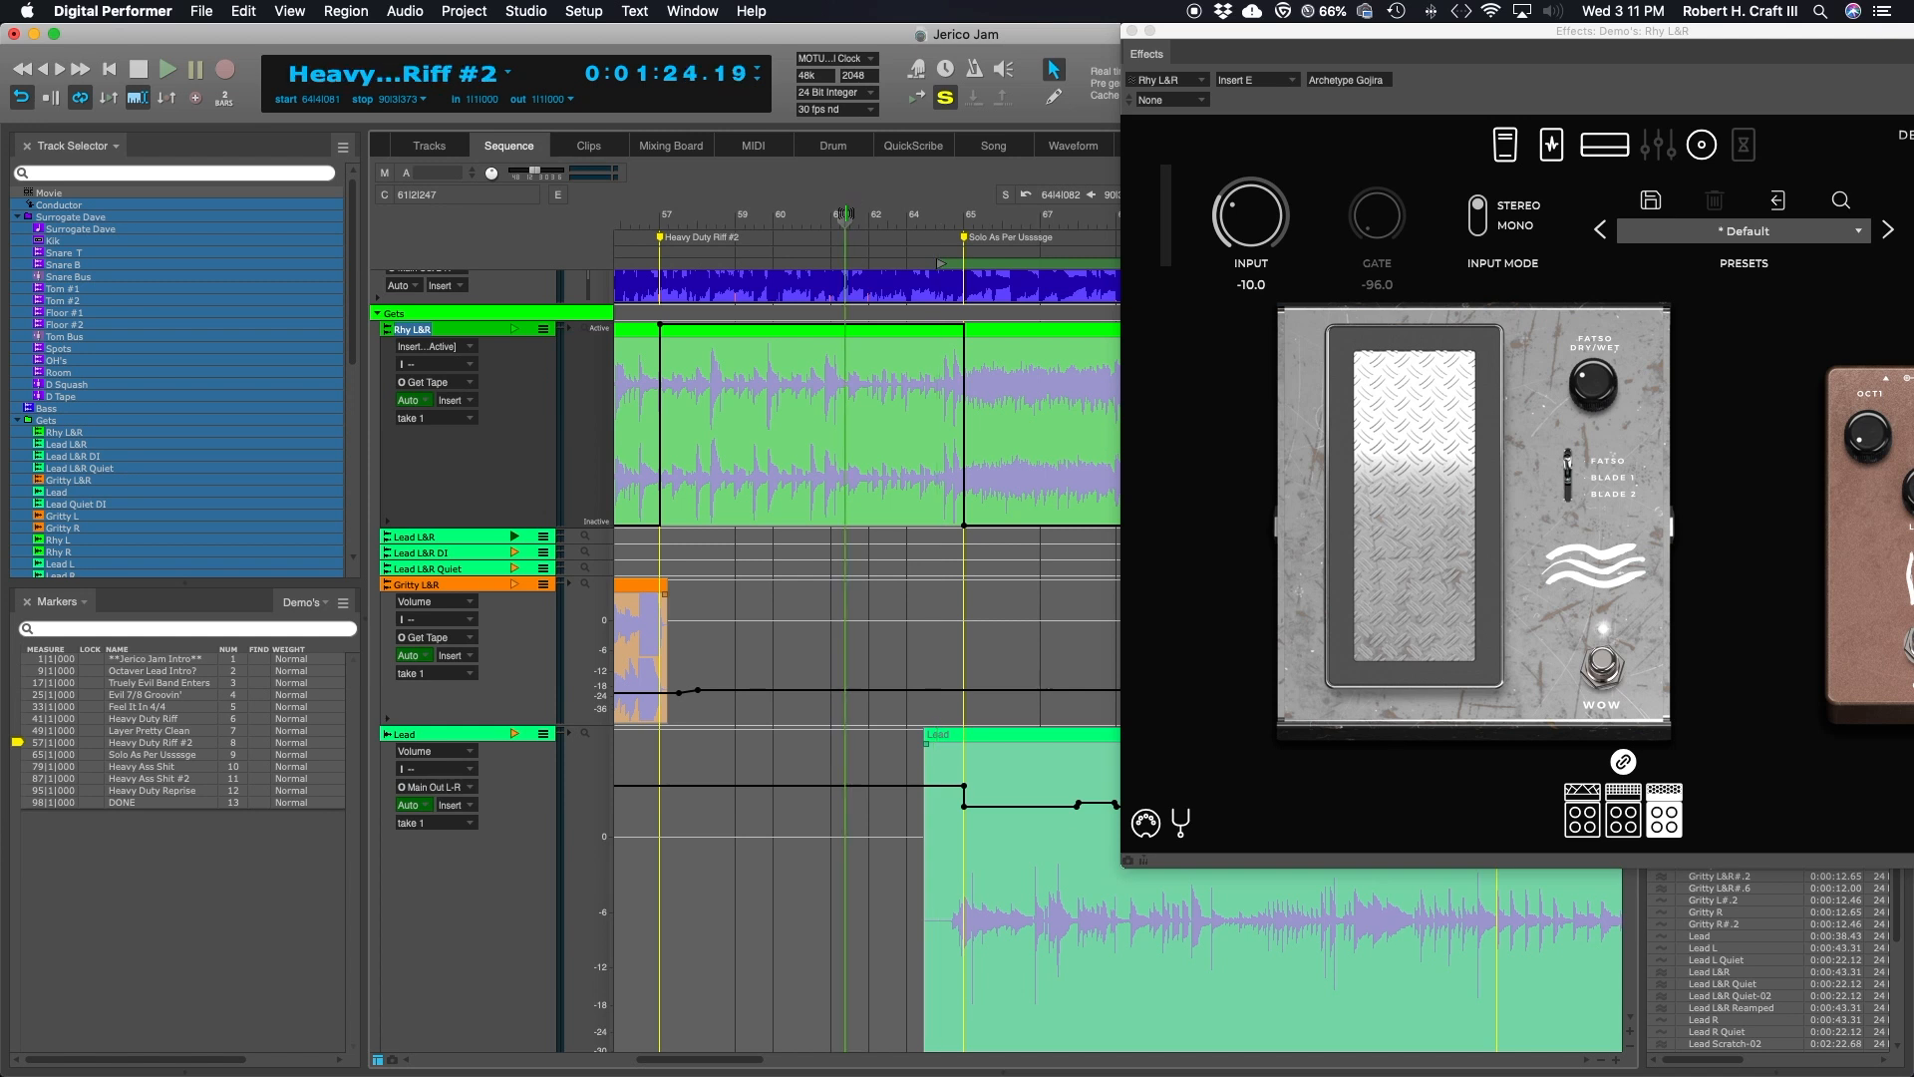
- Display the HOT Amp Gain and CHR Active automation on Rhy L&R in turn, and view the plug-in's CHR pedal
click(434, 347)
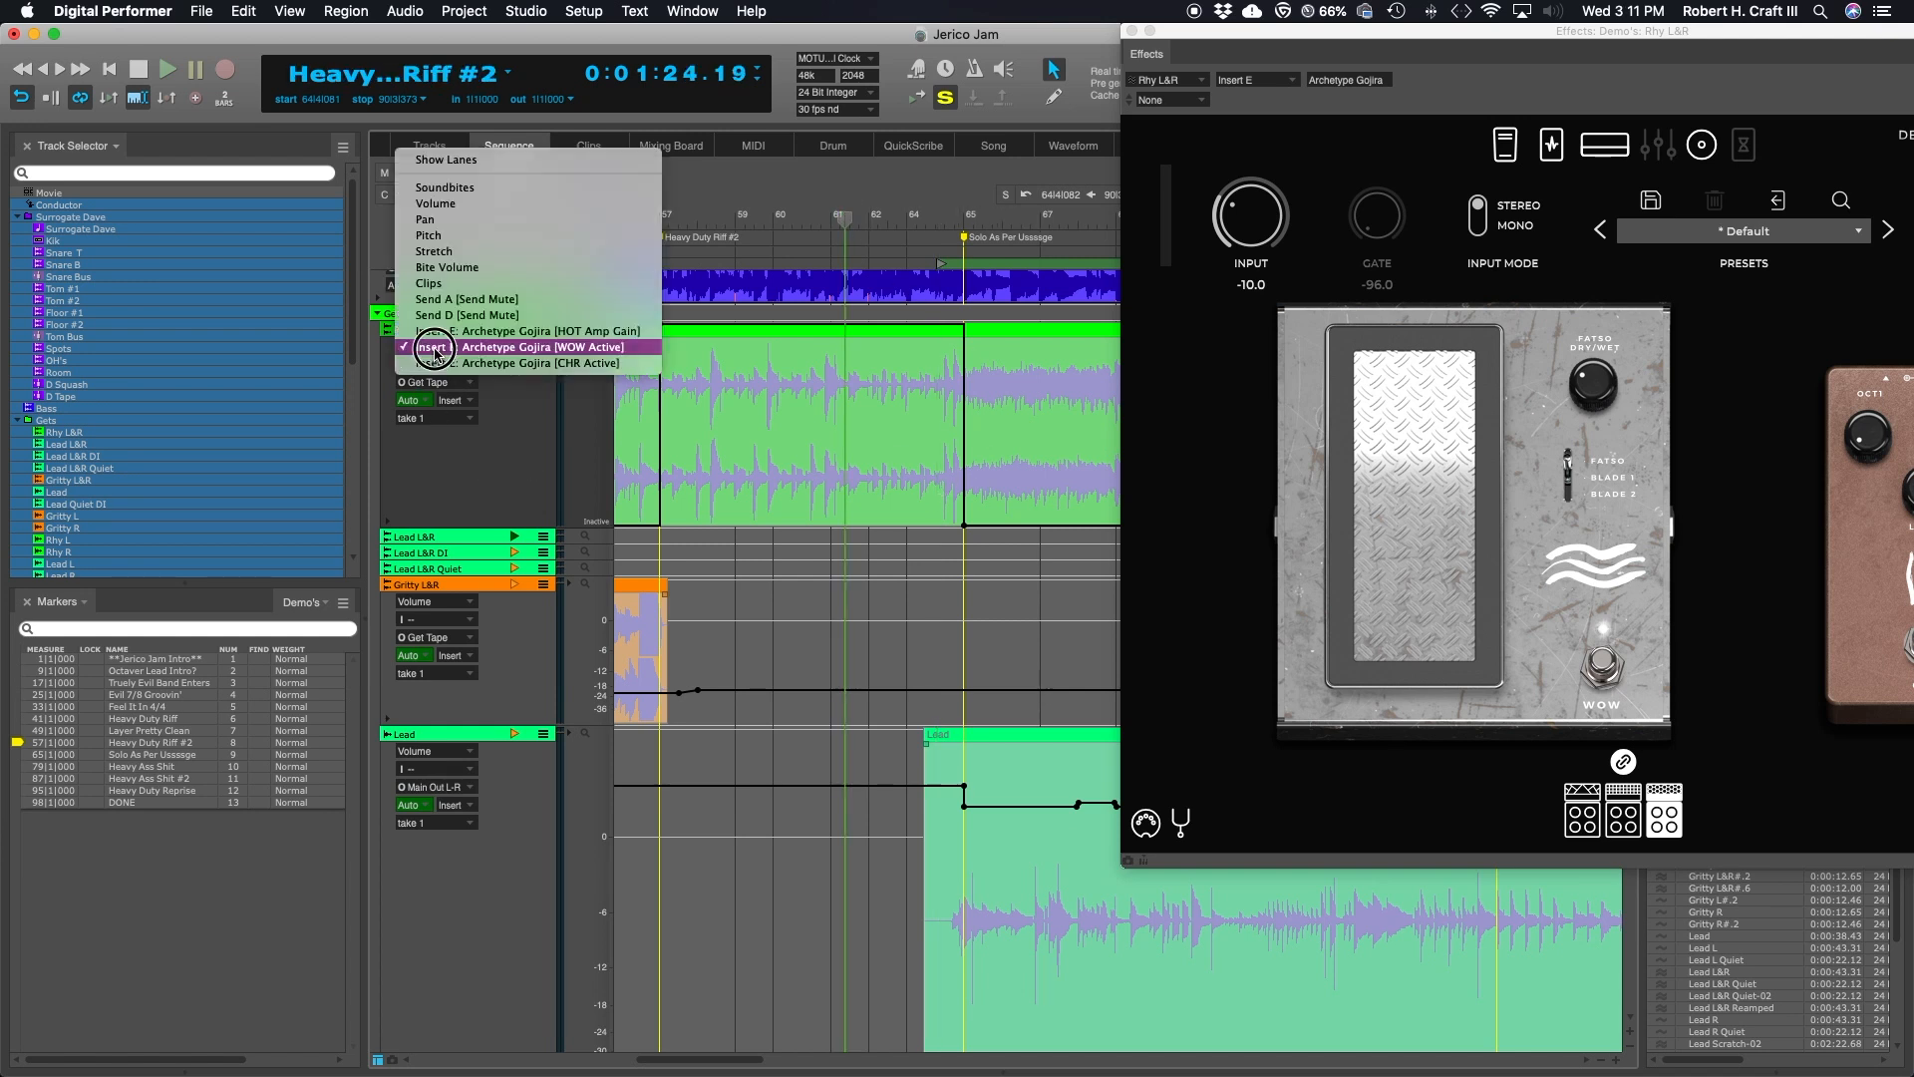
click(437, 331)
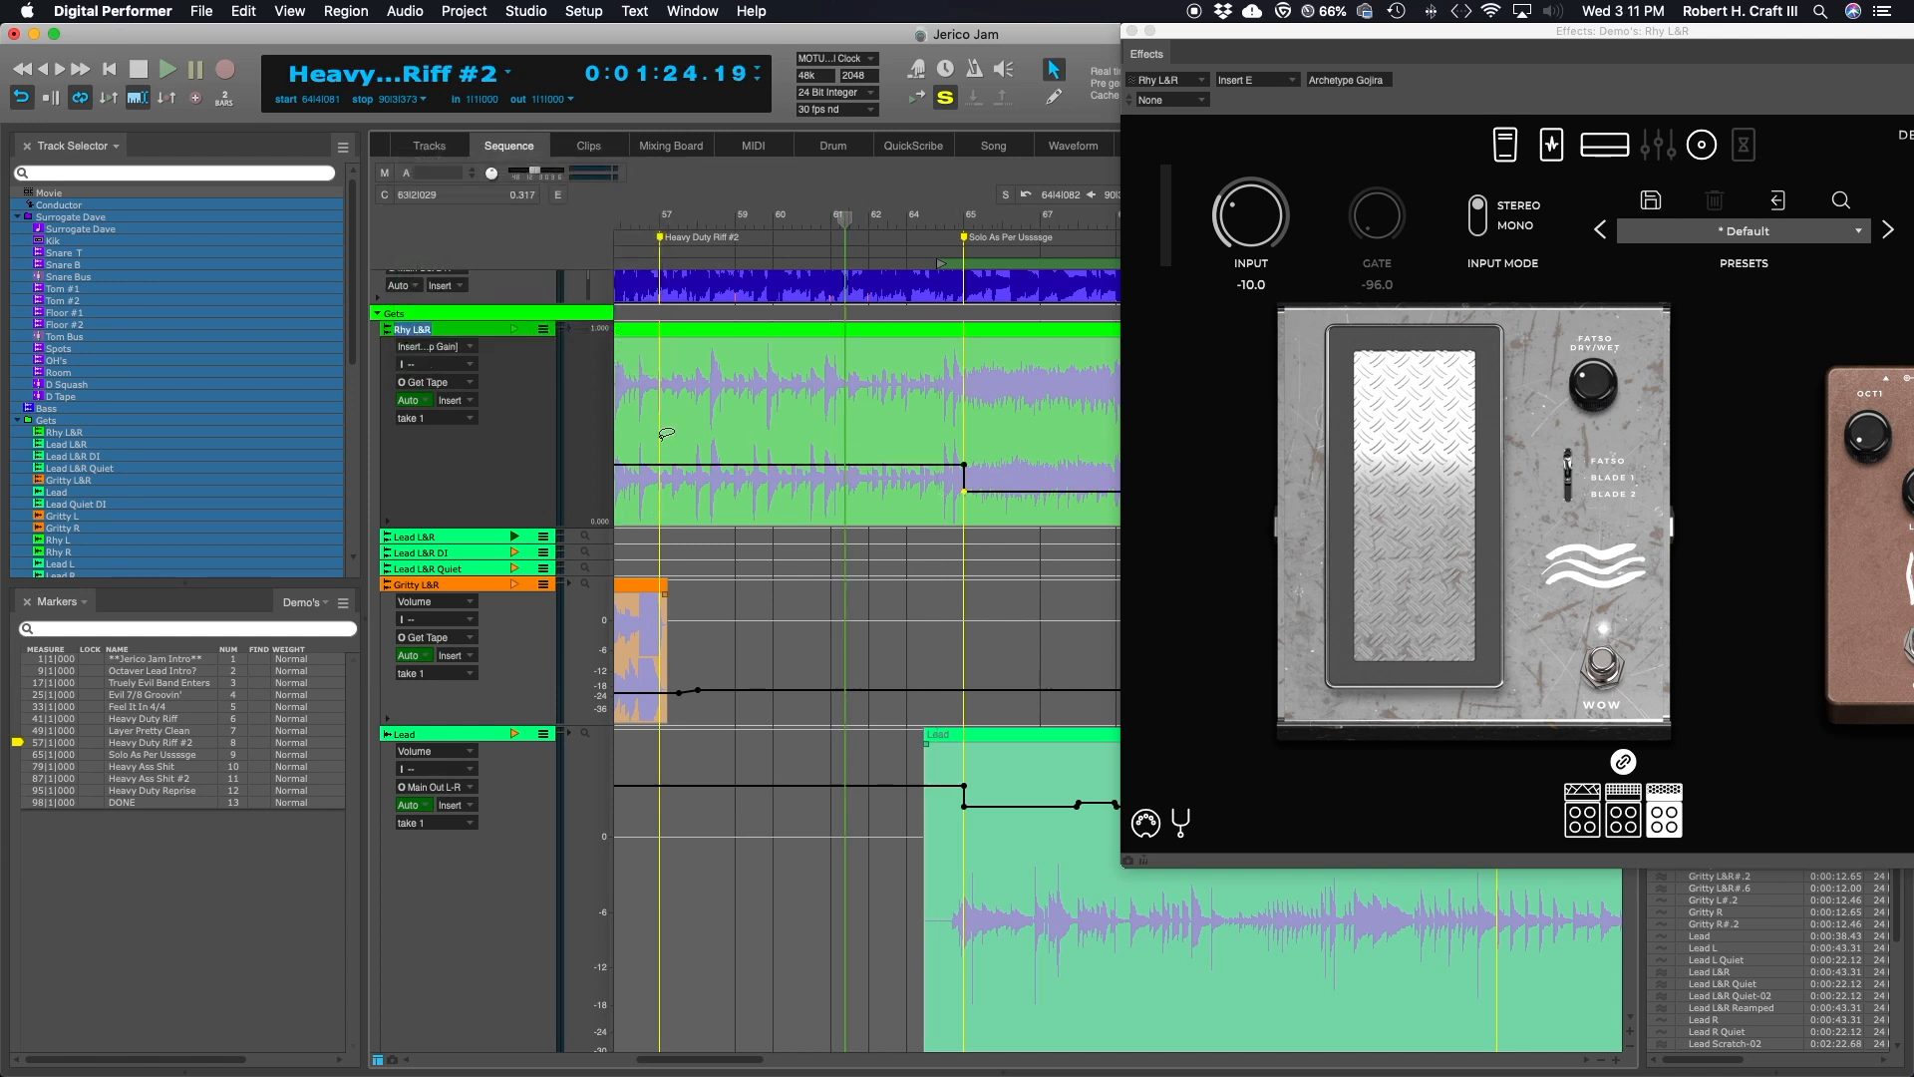
click(454, 348)
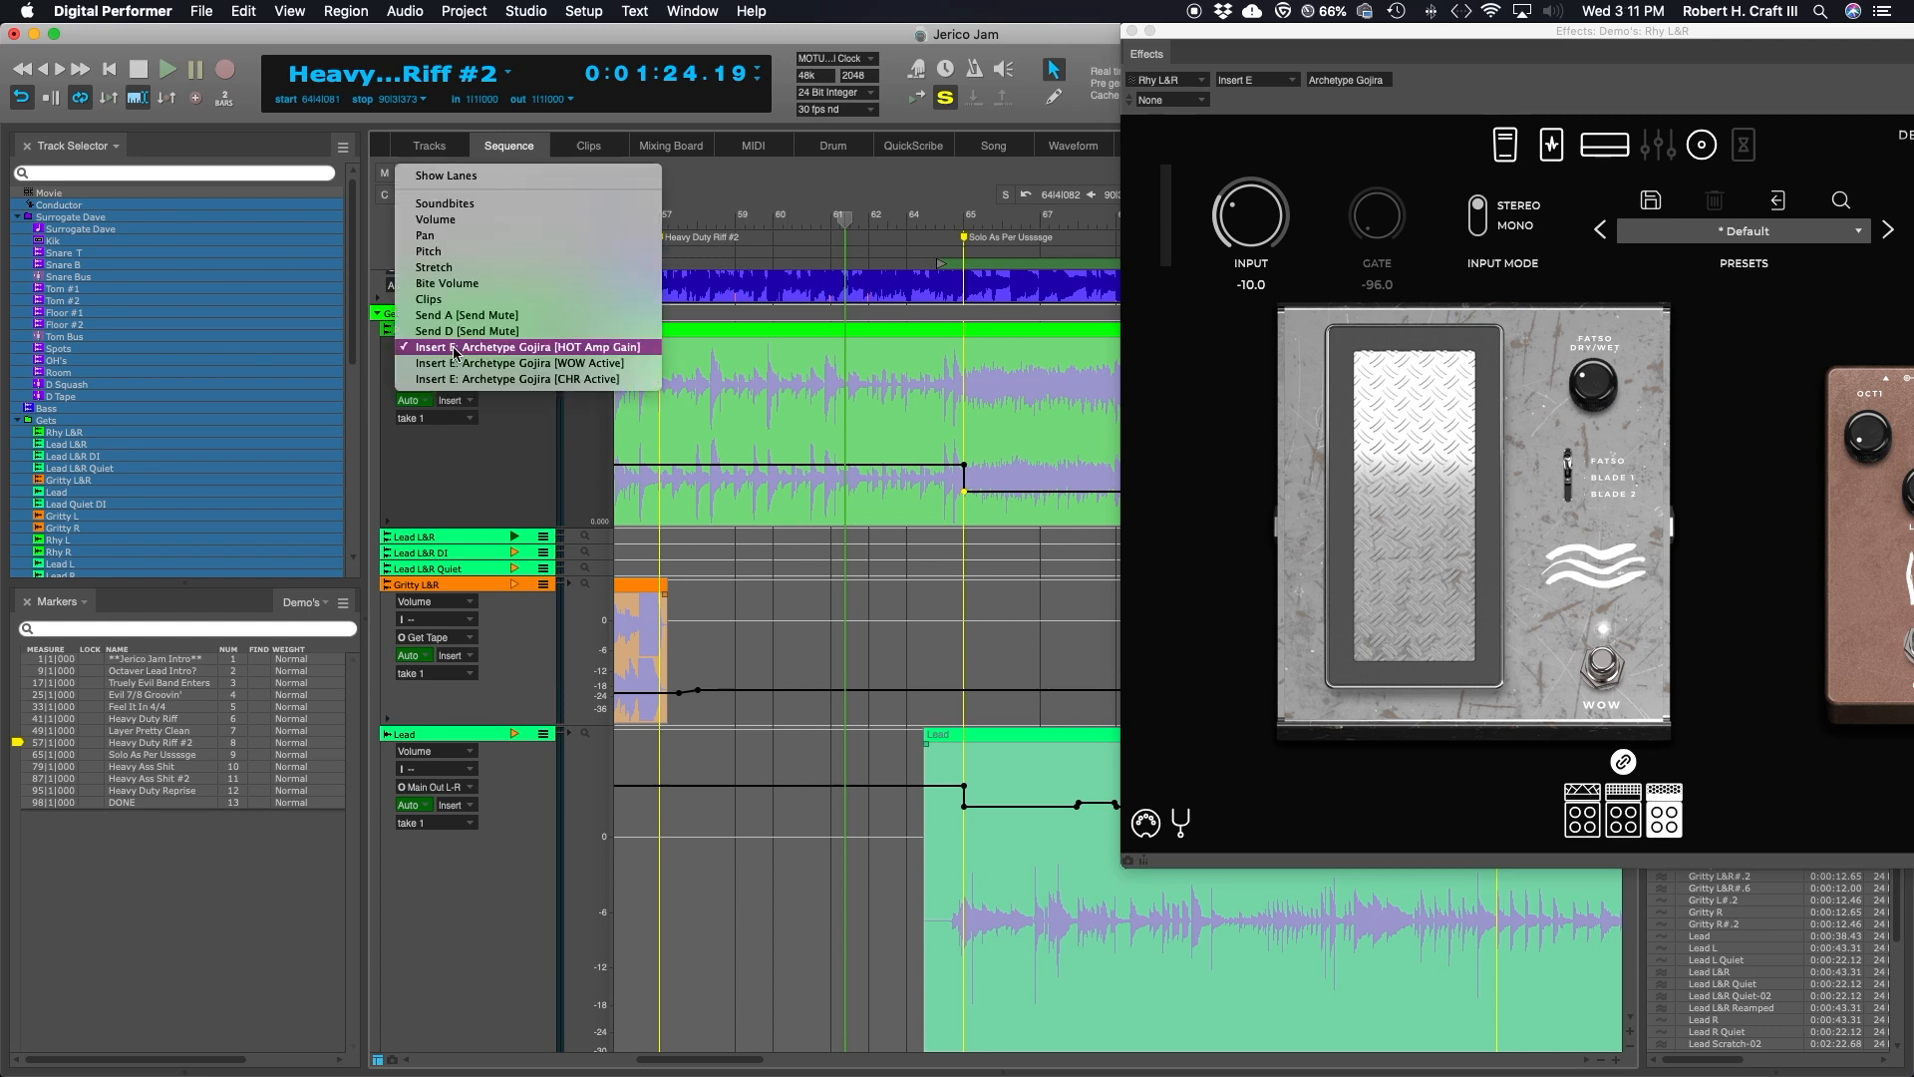
click(468, 380)
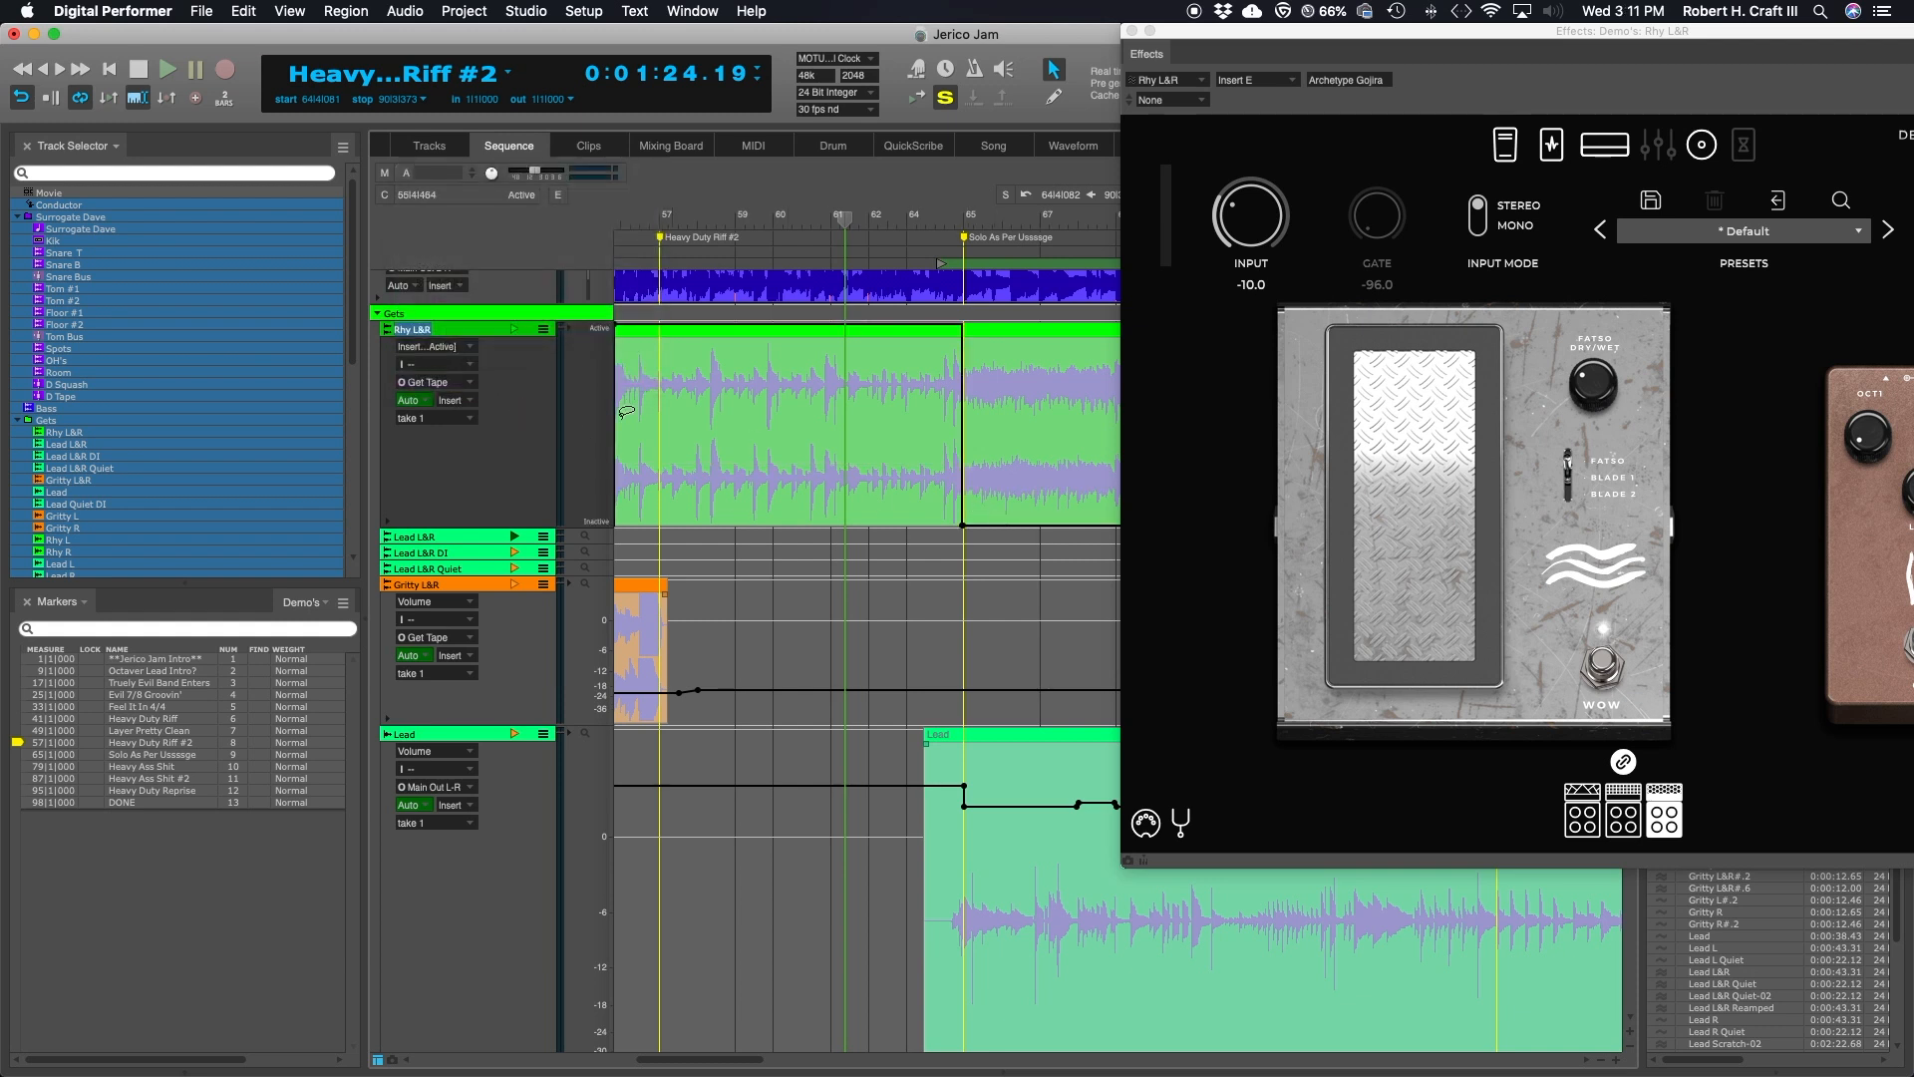
drag(1704, 31, 1398, 28)
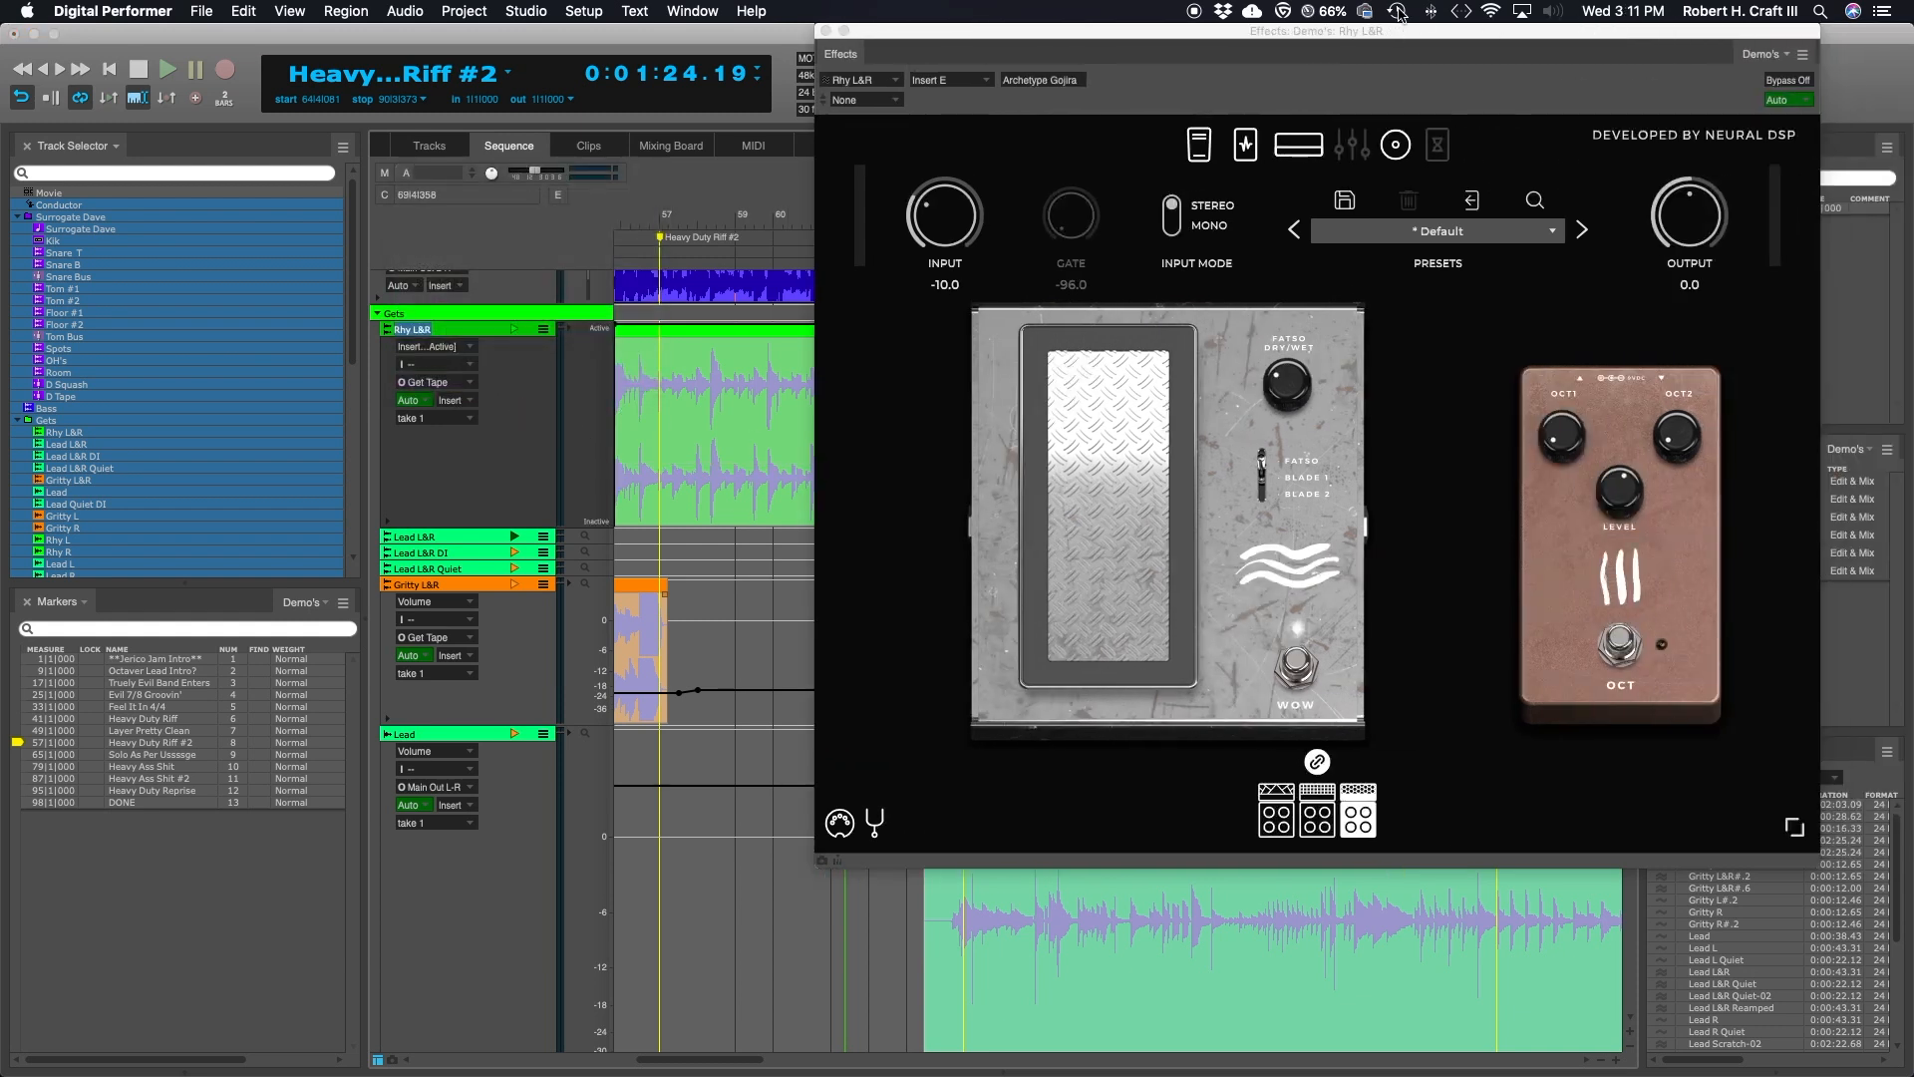
click(1240, 145)
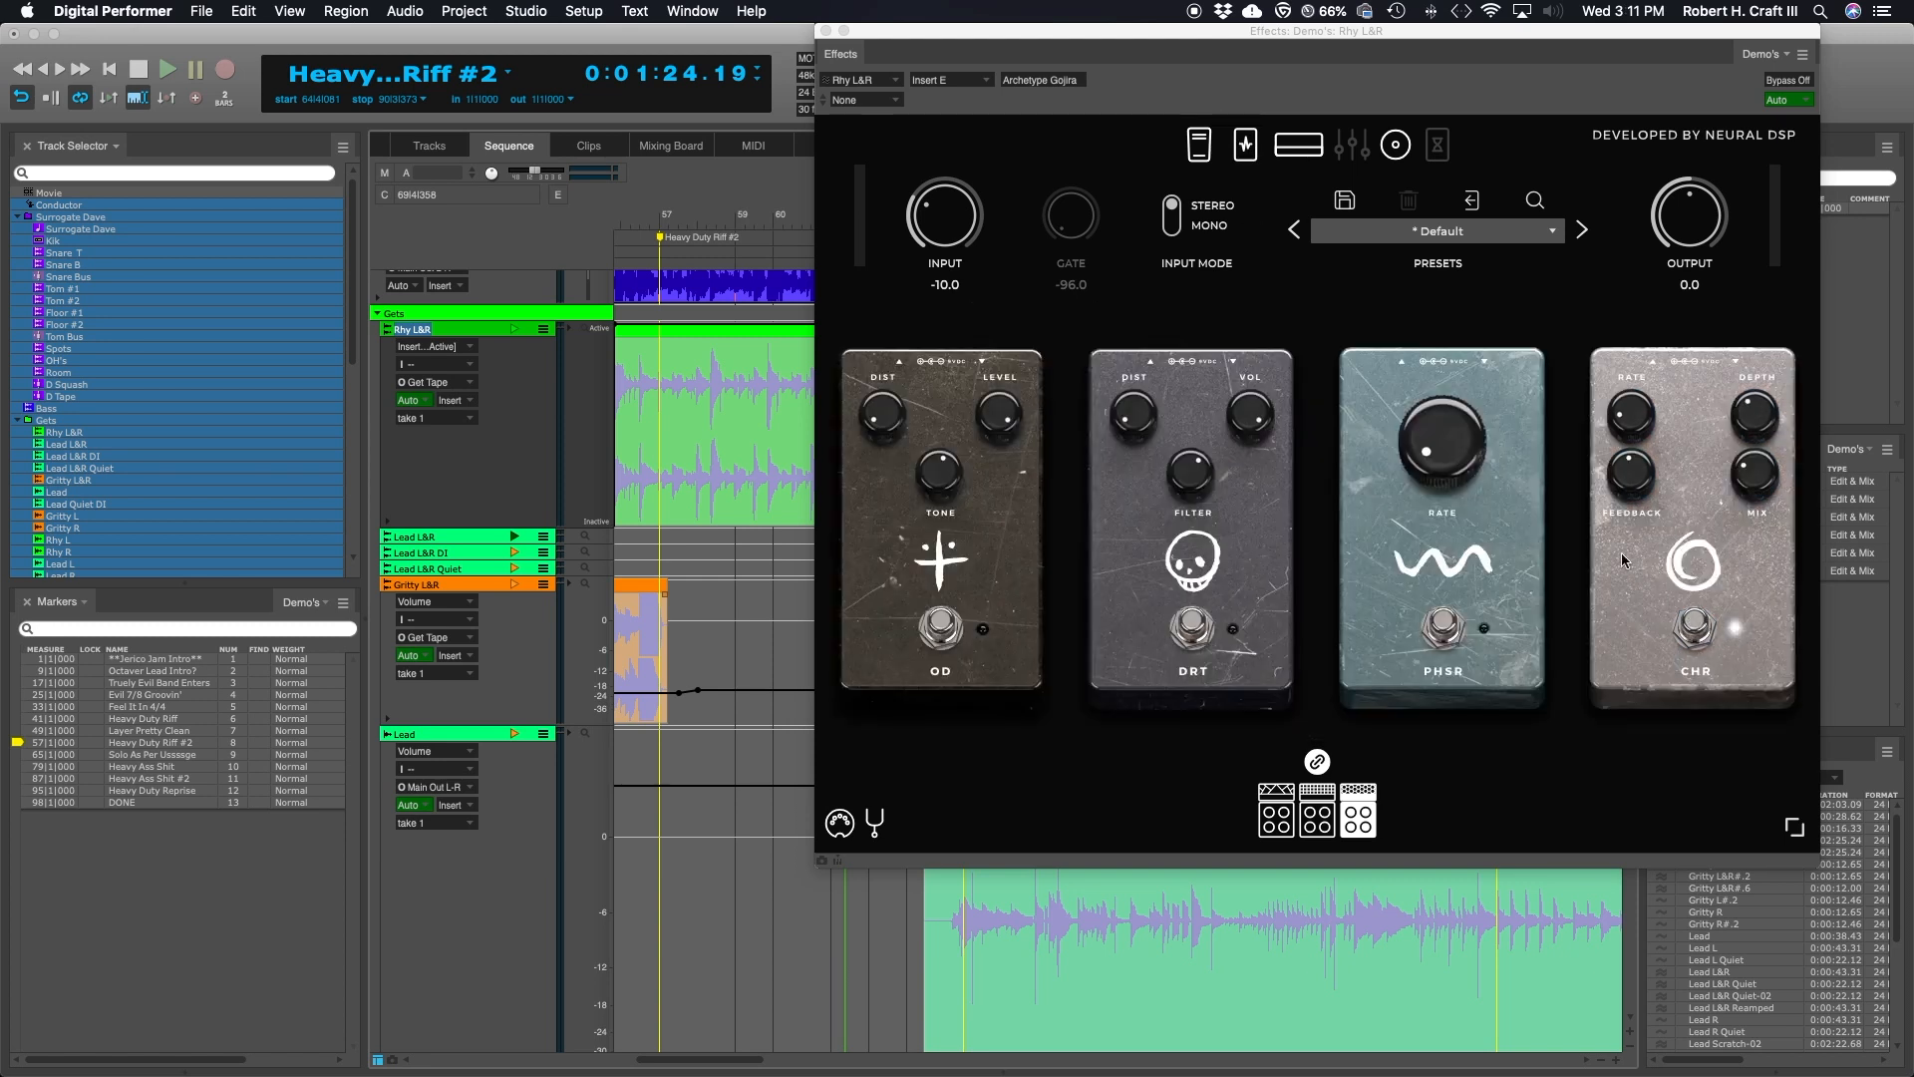
- Return the plug-in to the WOW and OCT pedals, and display the Volume automation on Rhy L&R beside it
drag(1123, 40, 1325, 40)
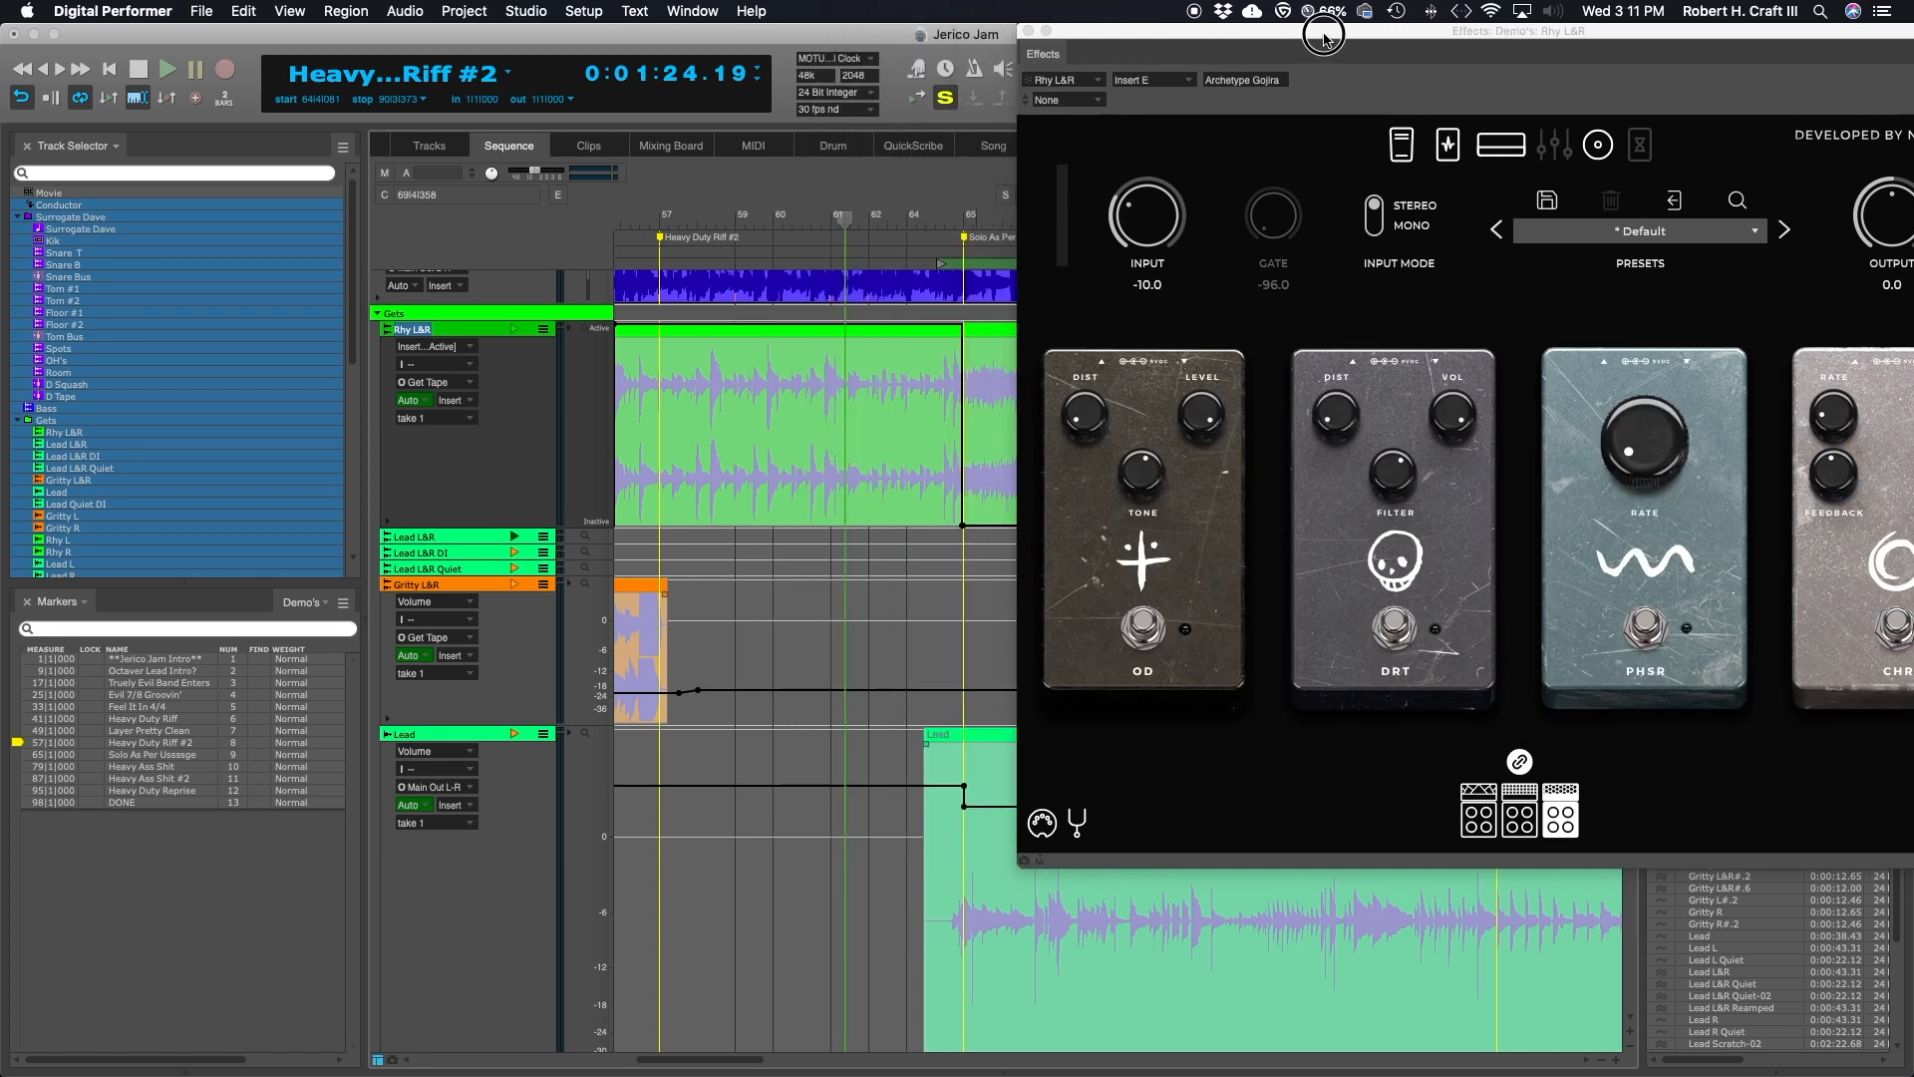
click(1400, 145)
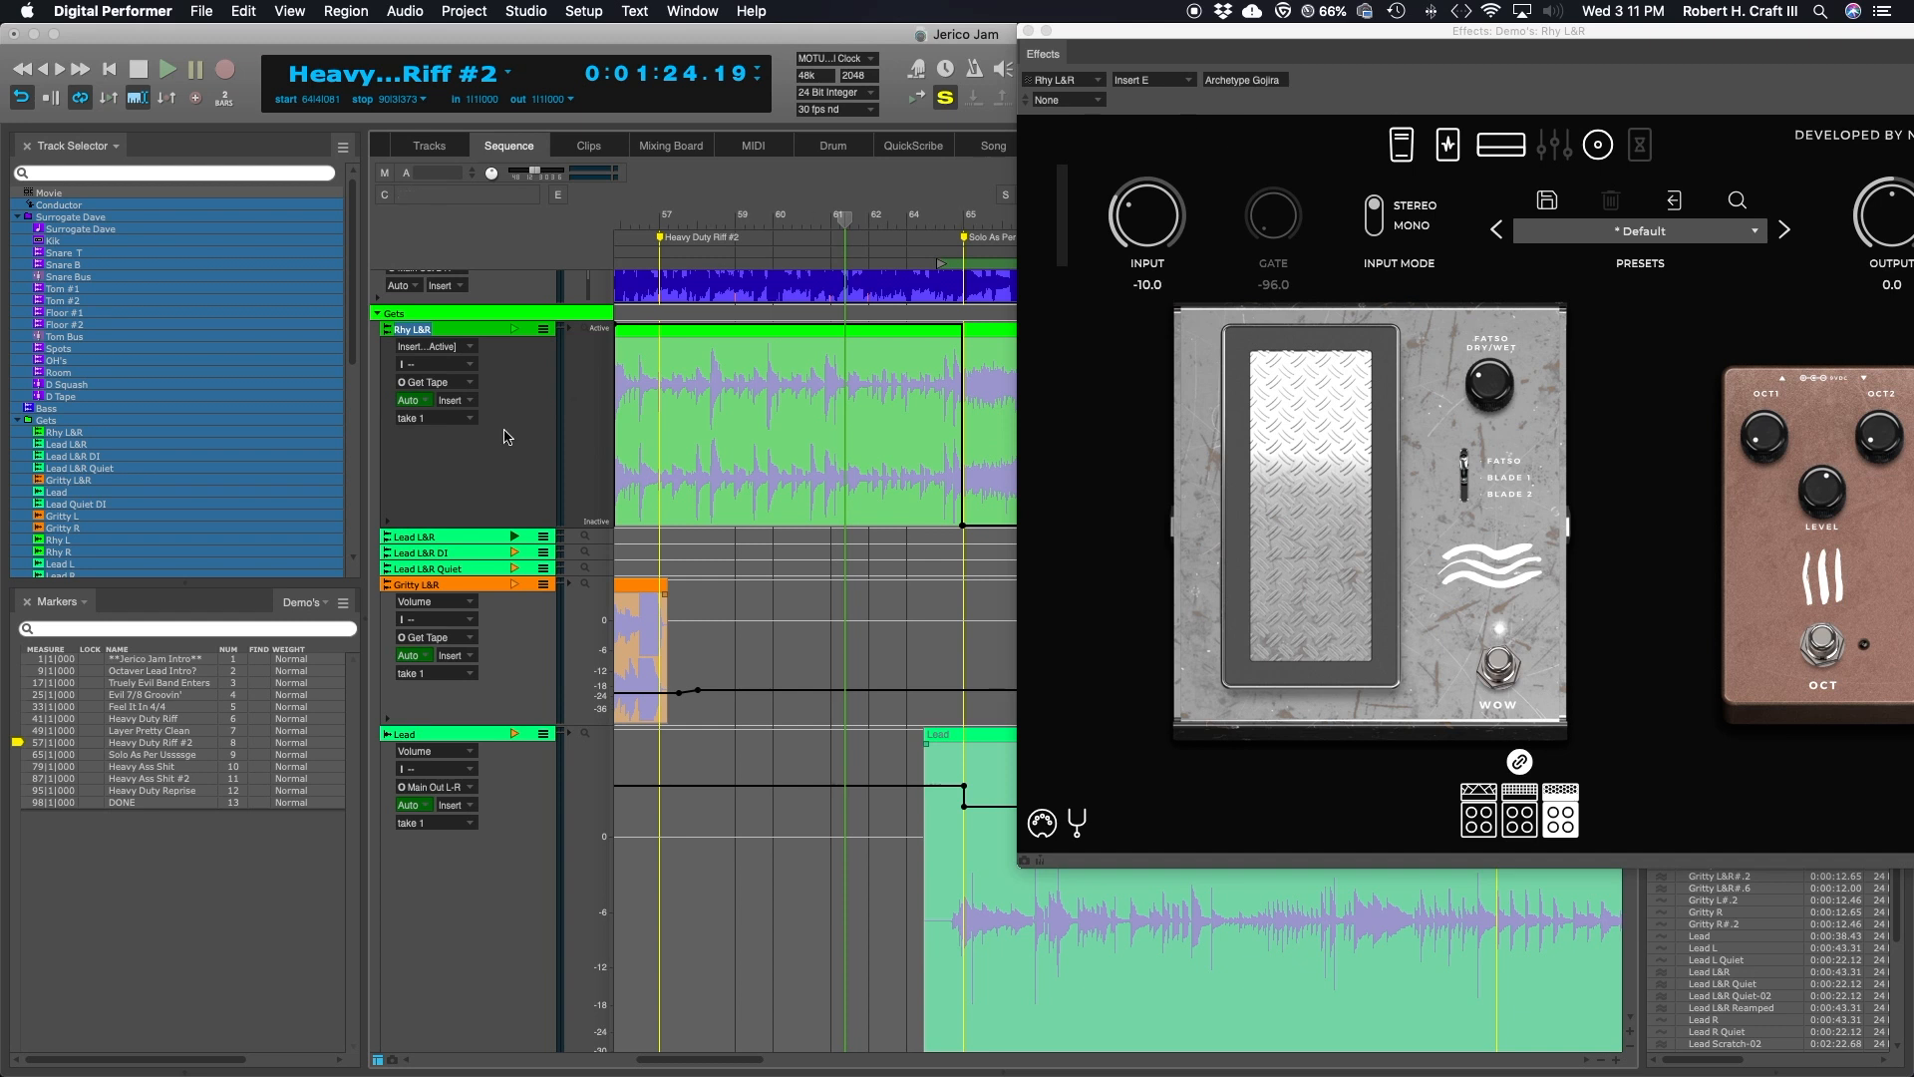
click(451, 349)
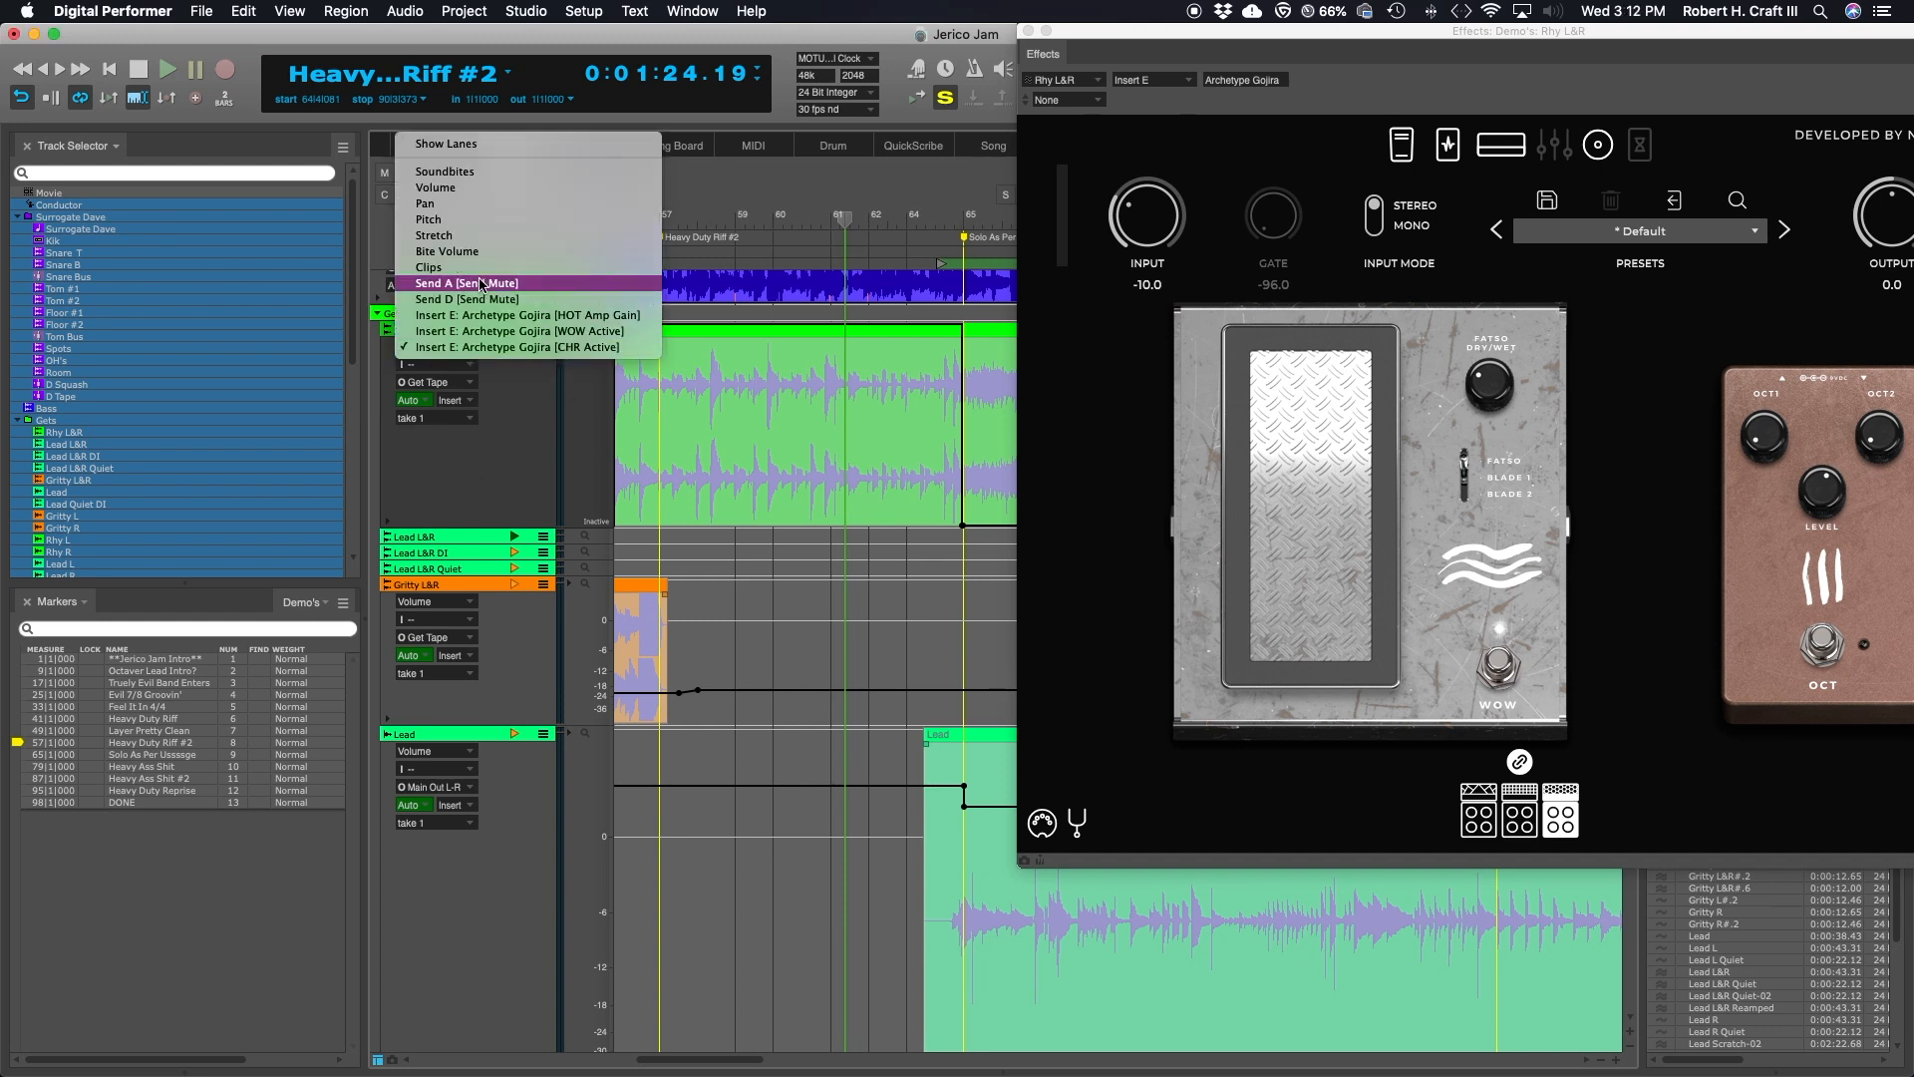
click(479, 188)
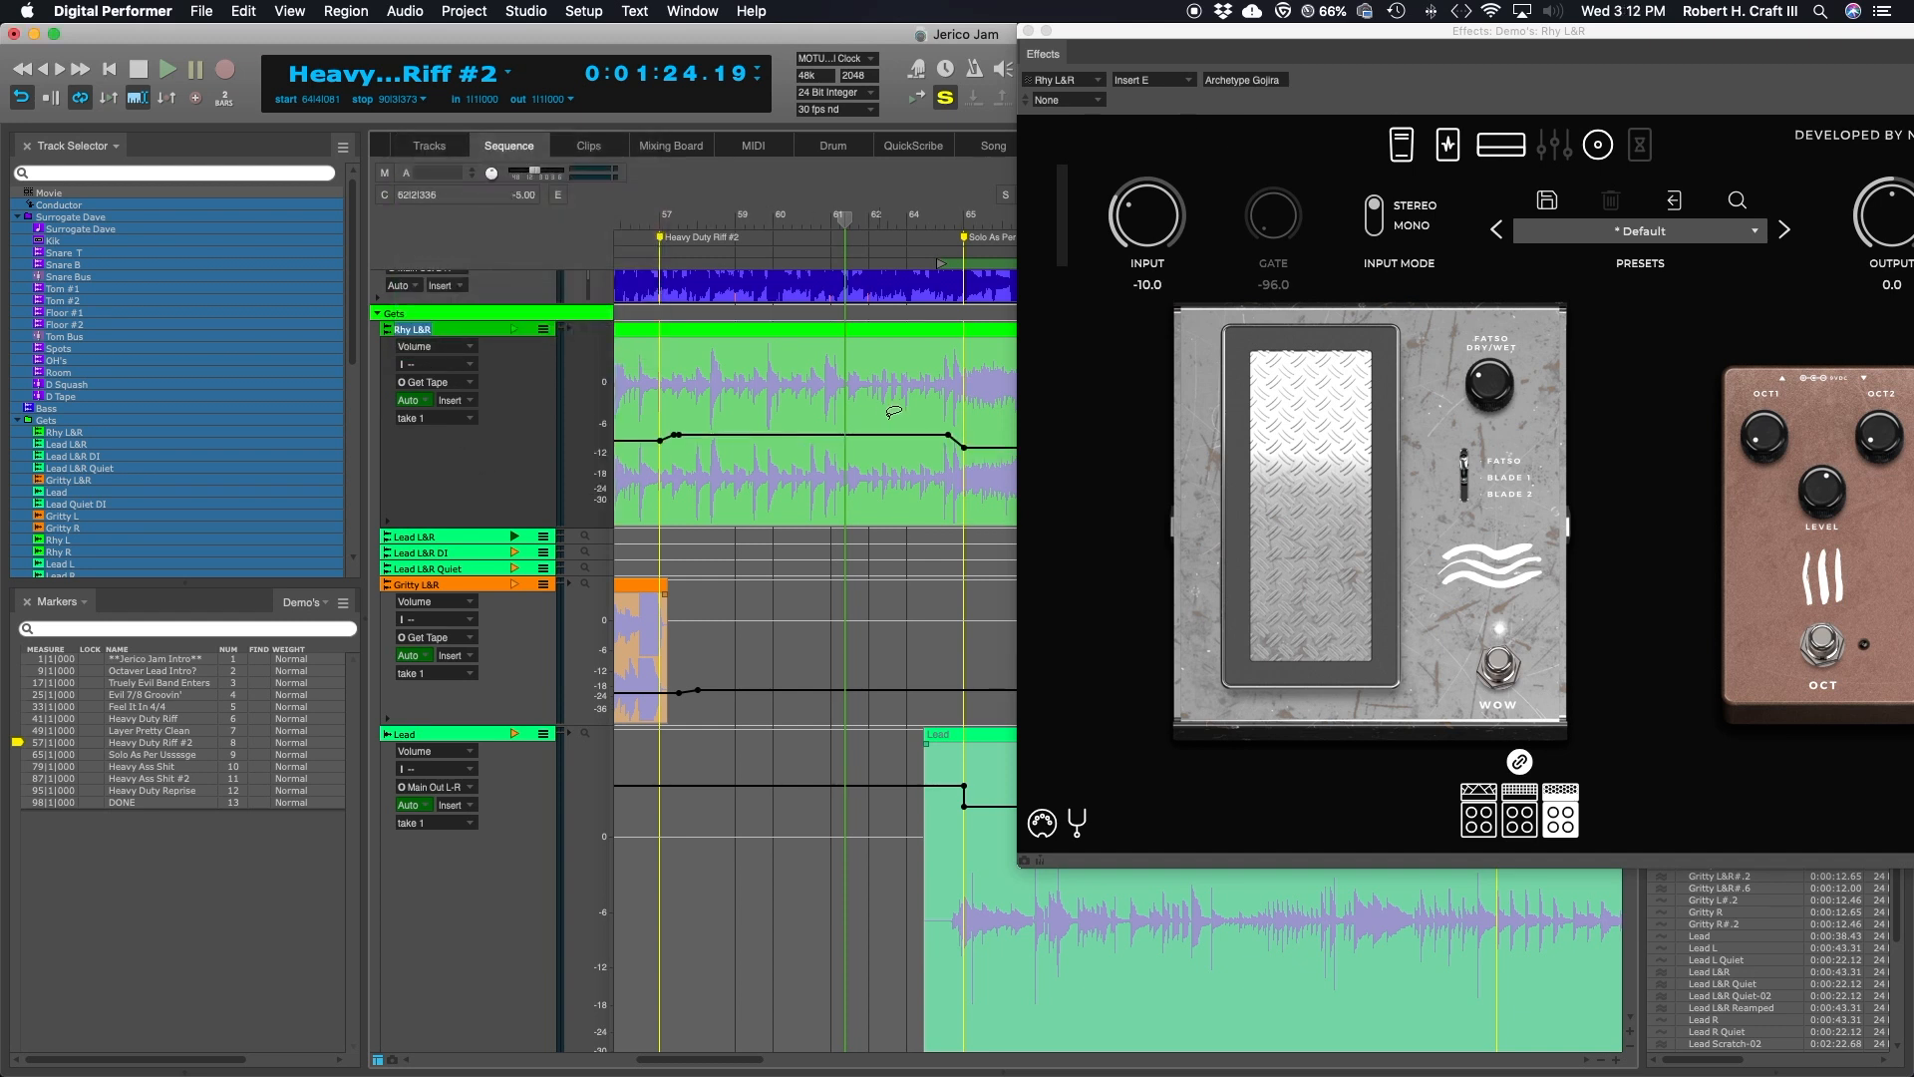
- Display the Archetype Gojira WOW Active automation on Rhy L&R and play from Heavy Duty Riff #2 into the solo section
click(439, 348)
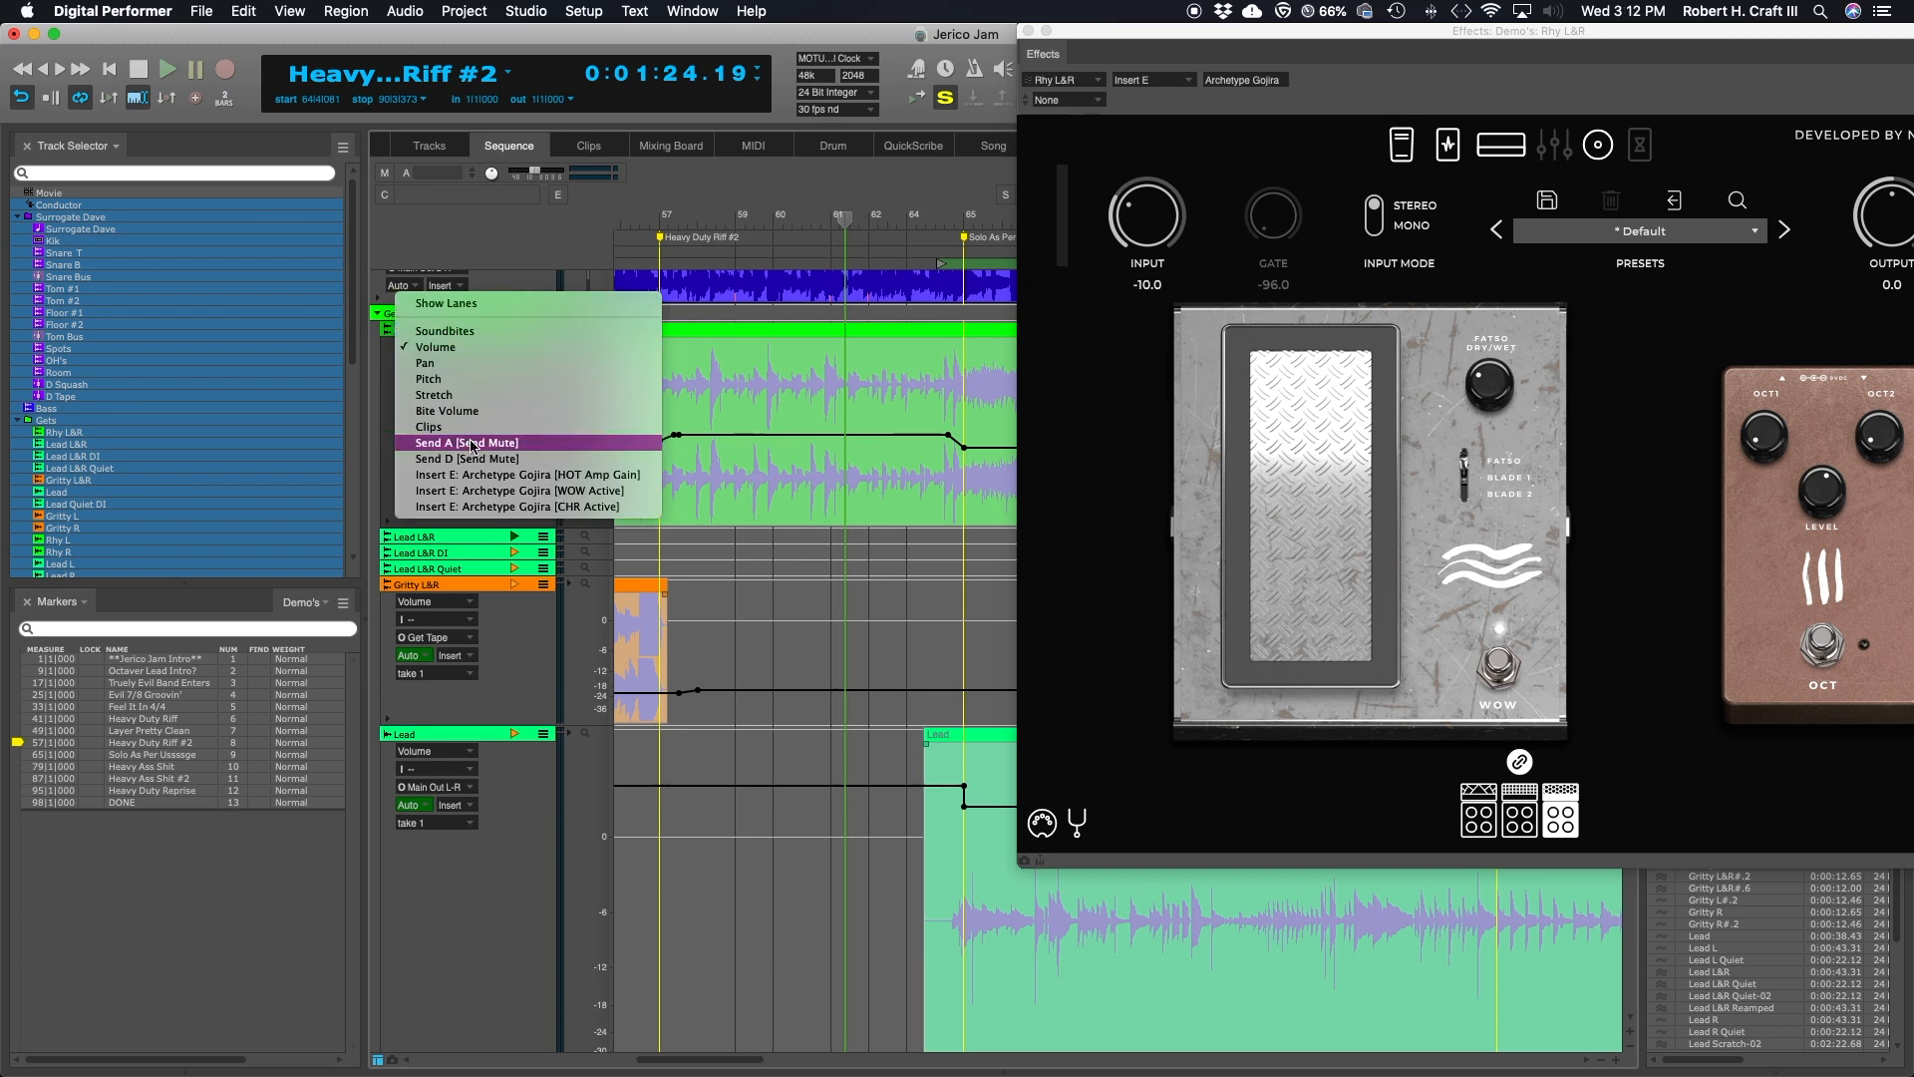
click(538, 491)
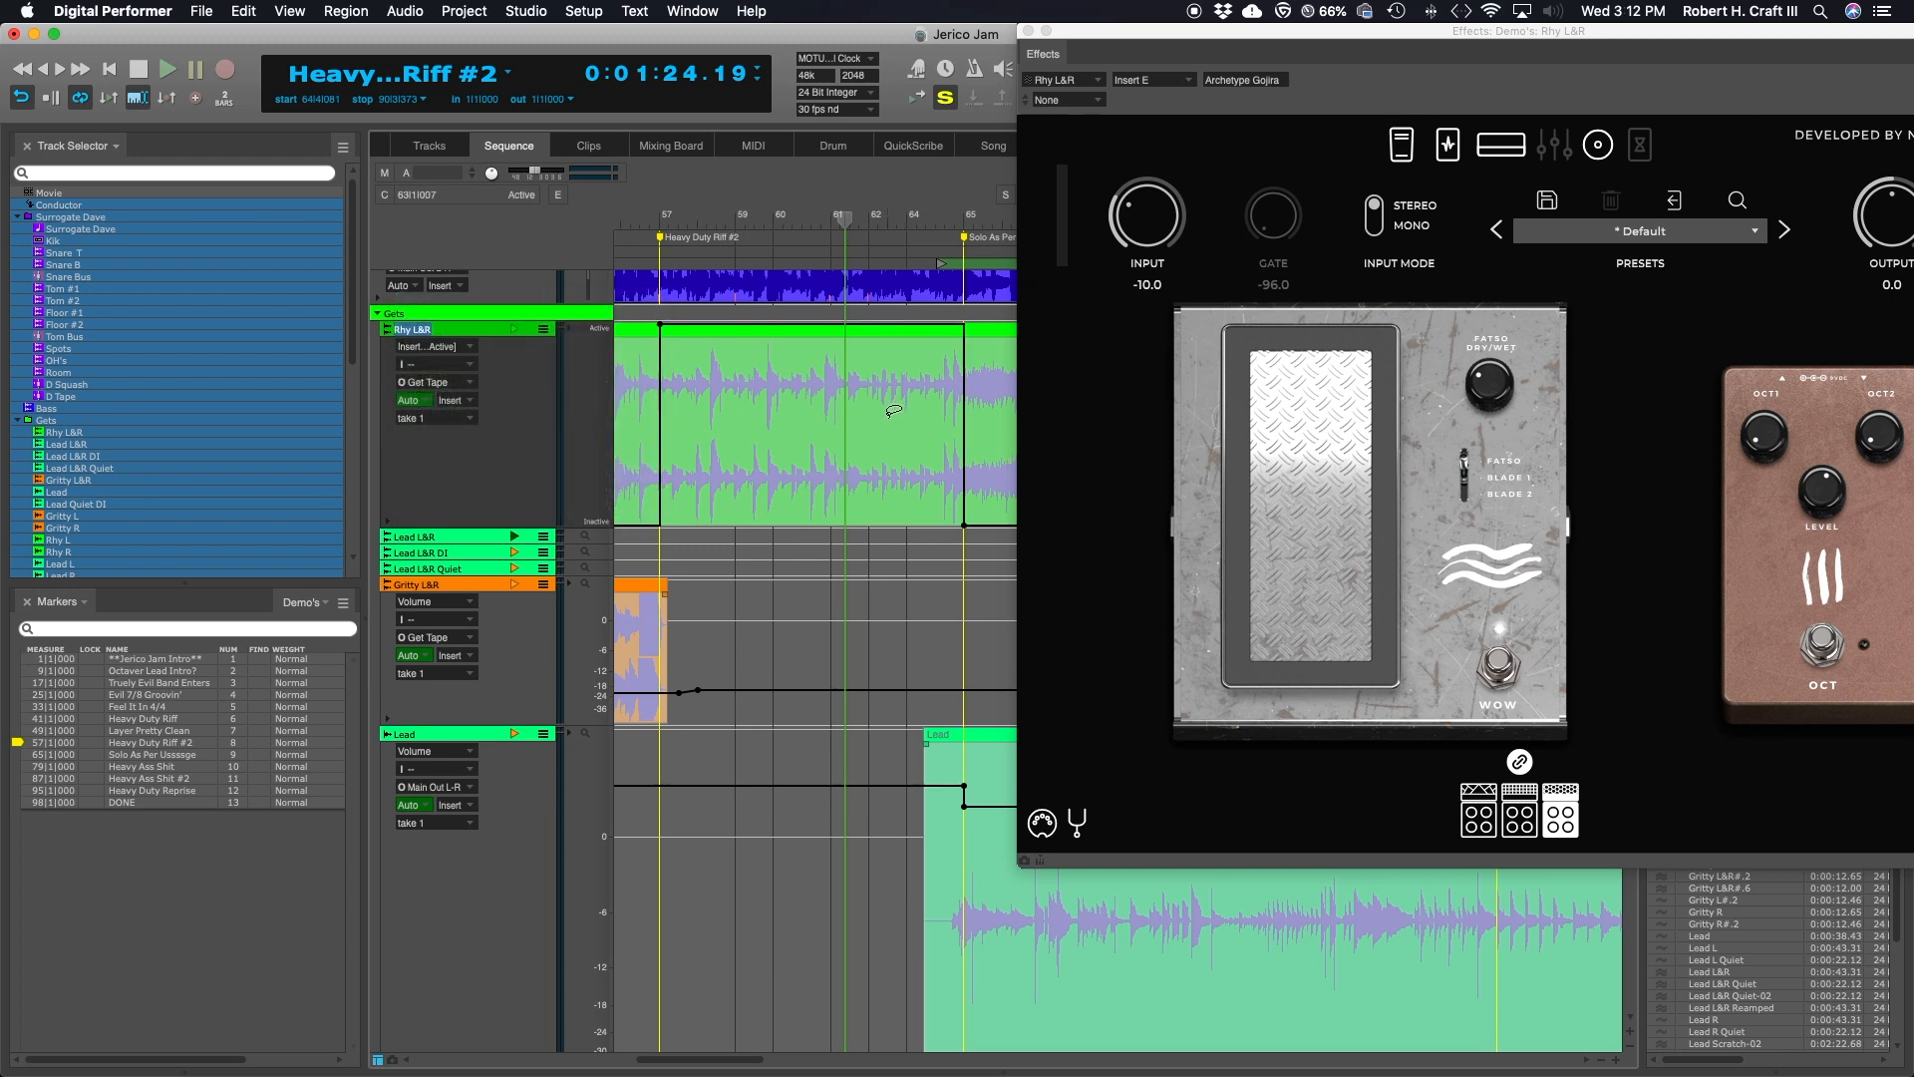
key(space)
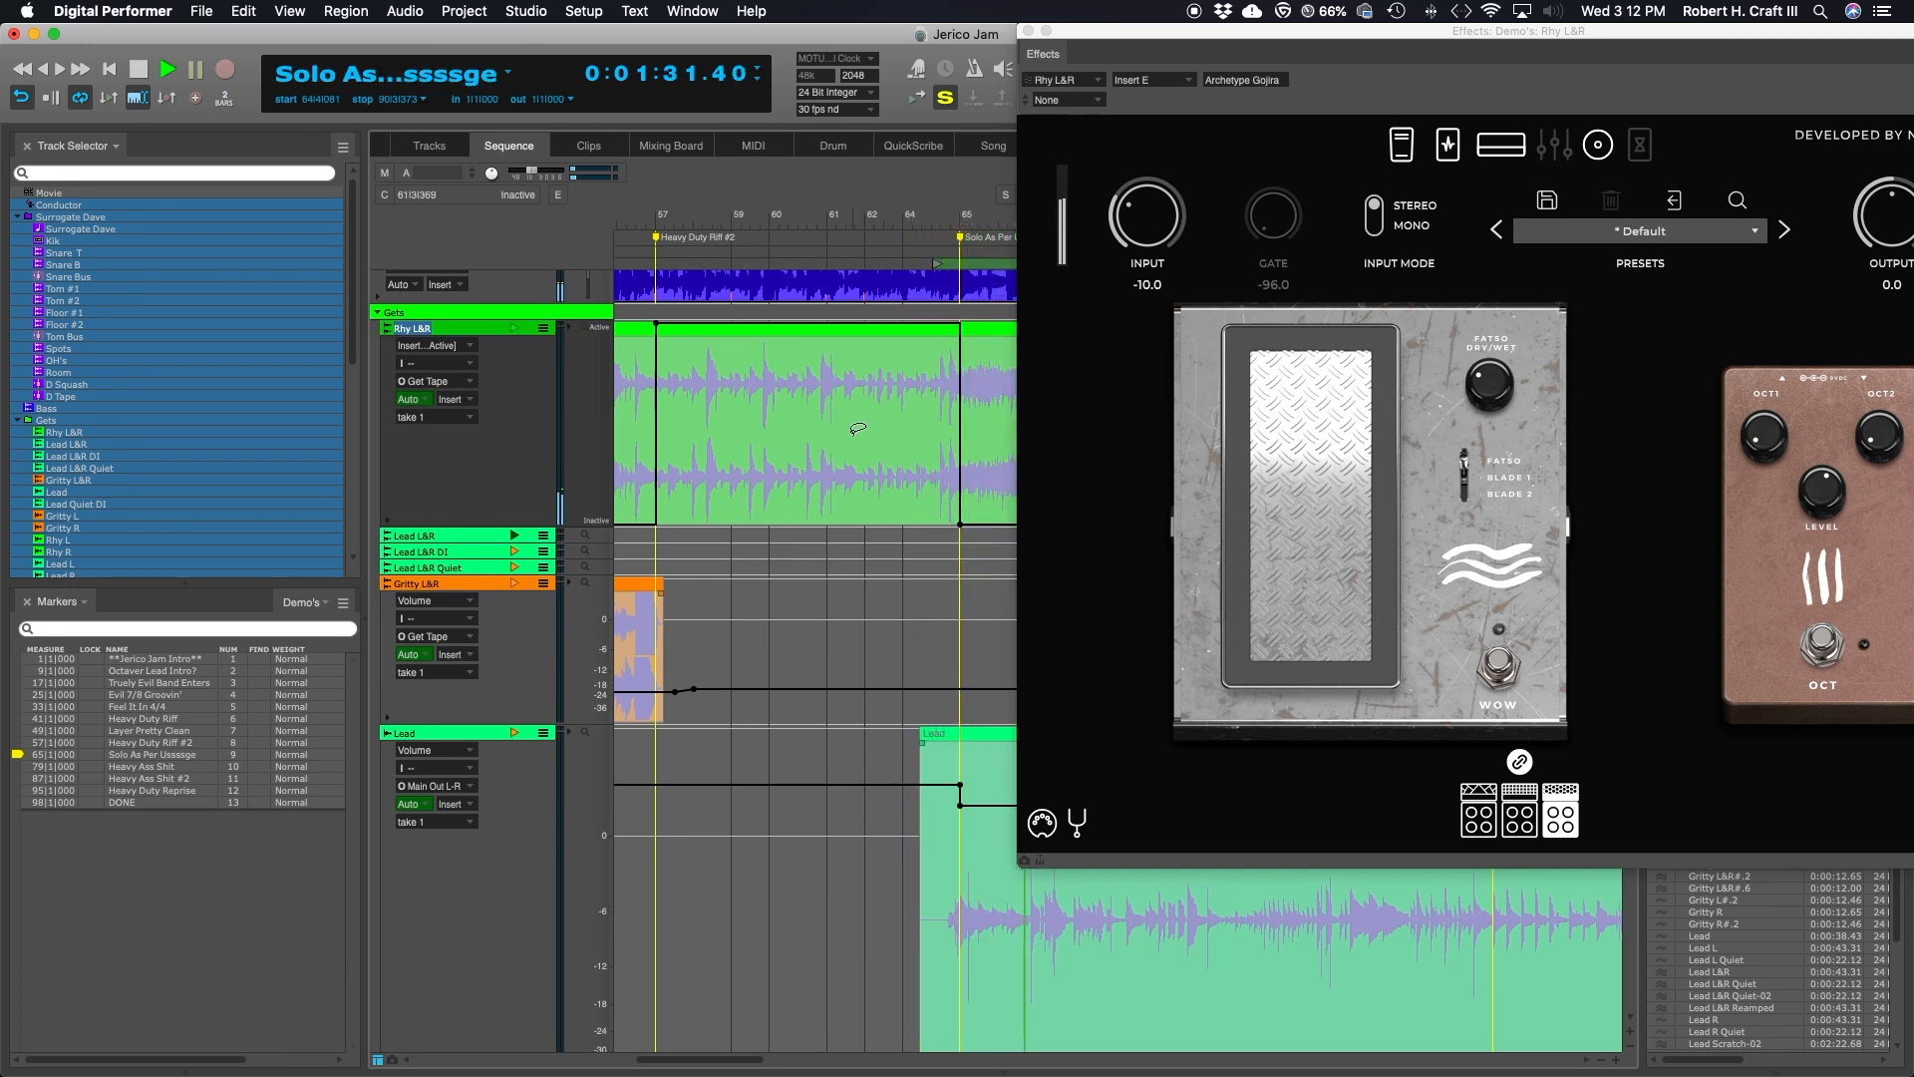
key(space)
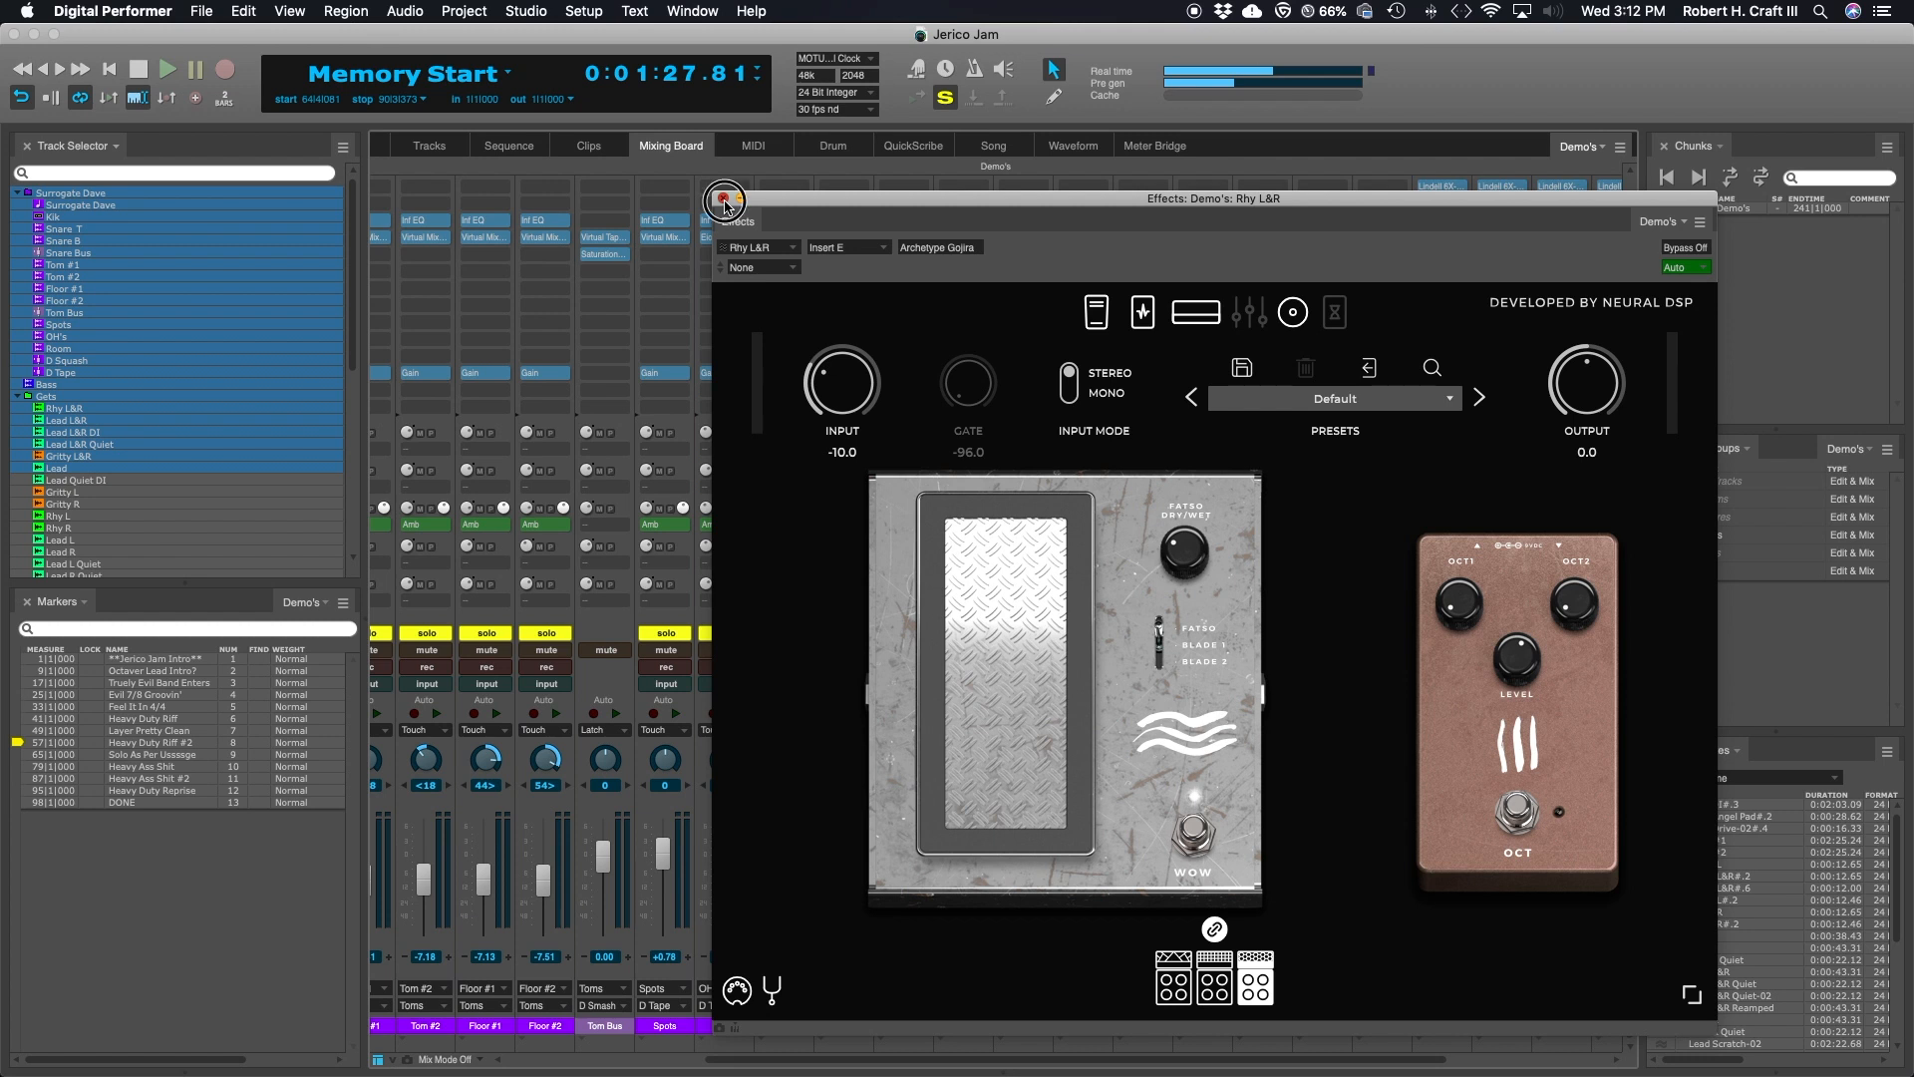
- Close the plug-in window and review the WOW Active automation on Rhy L&R in the Sequence editor, back to Truely Evil Band Enters
click(724, 199)
click(507, 147)
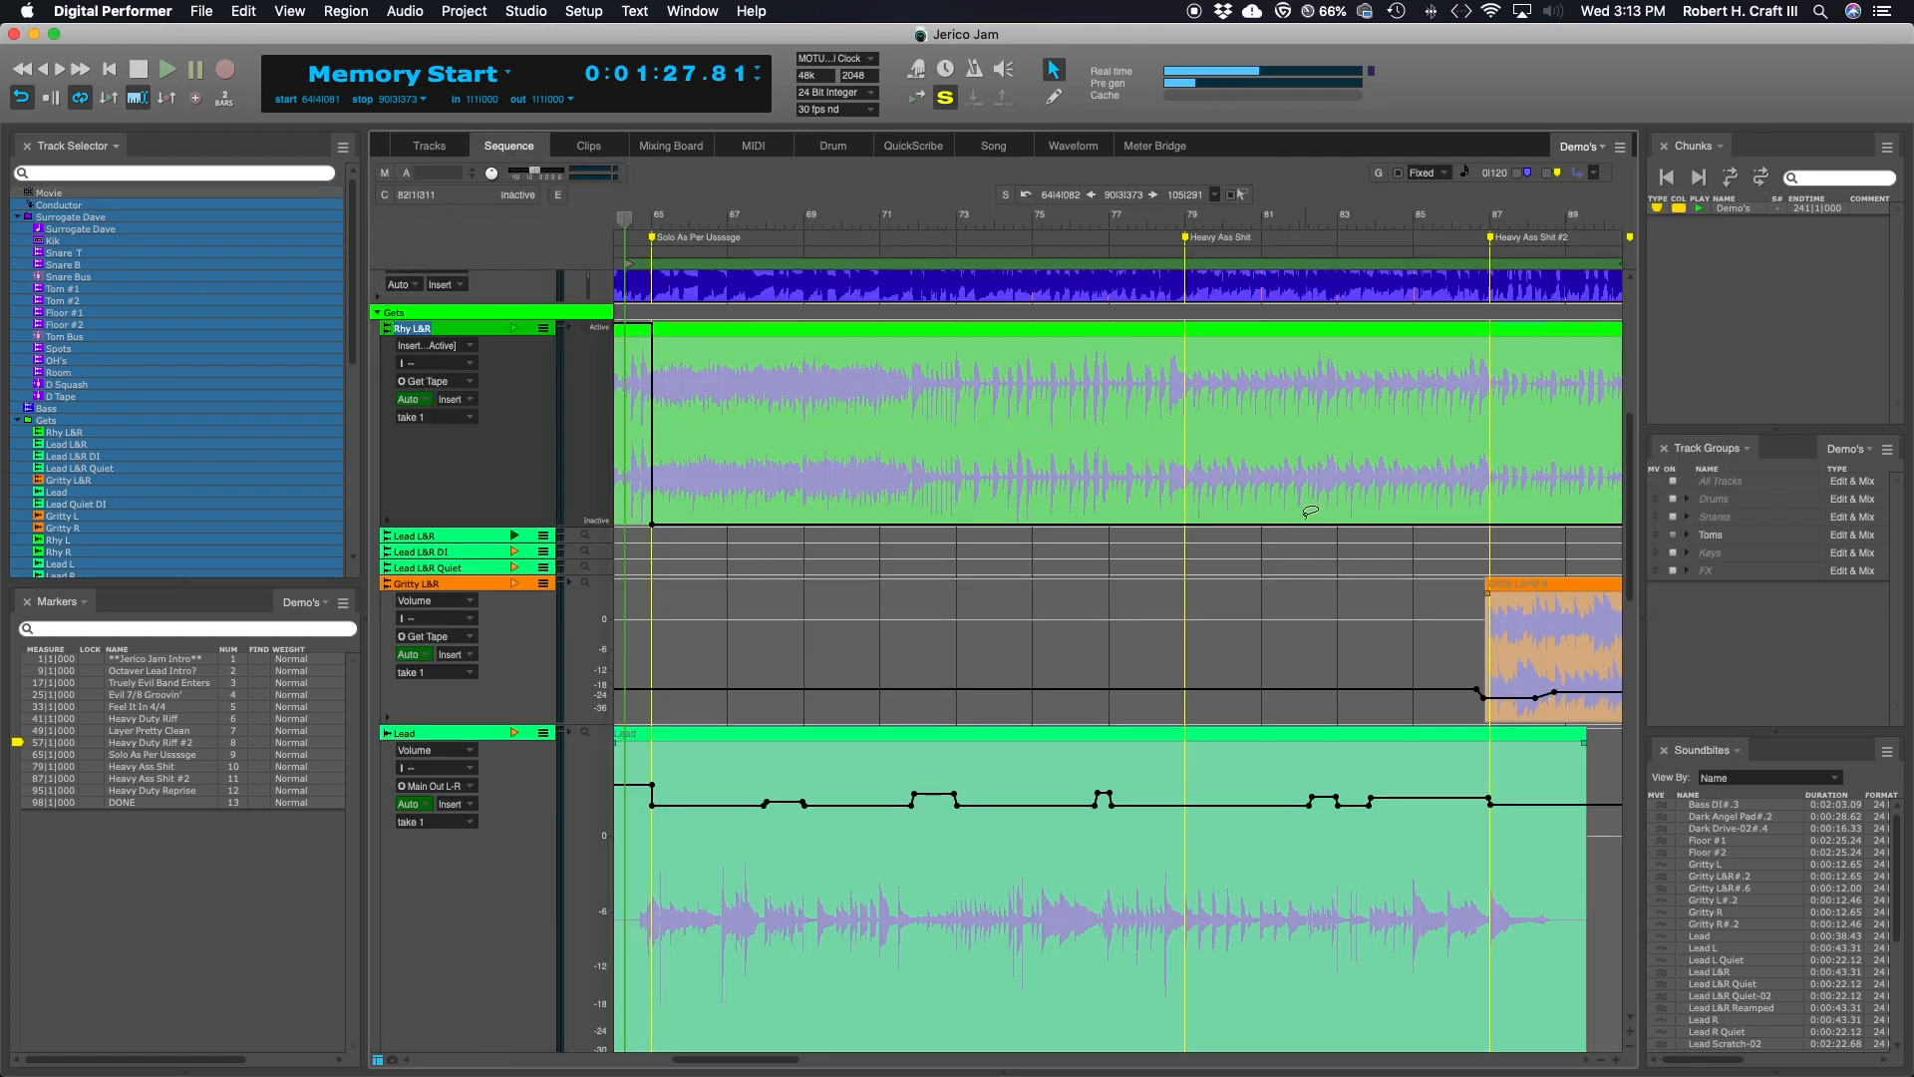
scroll(1296, 479, left, 3)
scroll(1376, 448, right, 5)
scroll(1457, 425, left, 5)
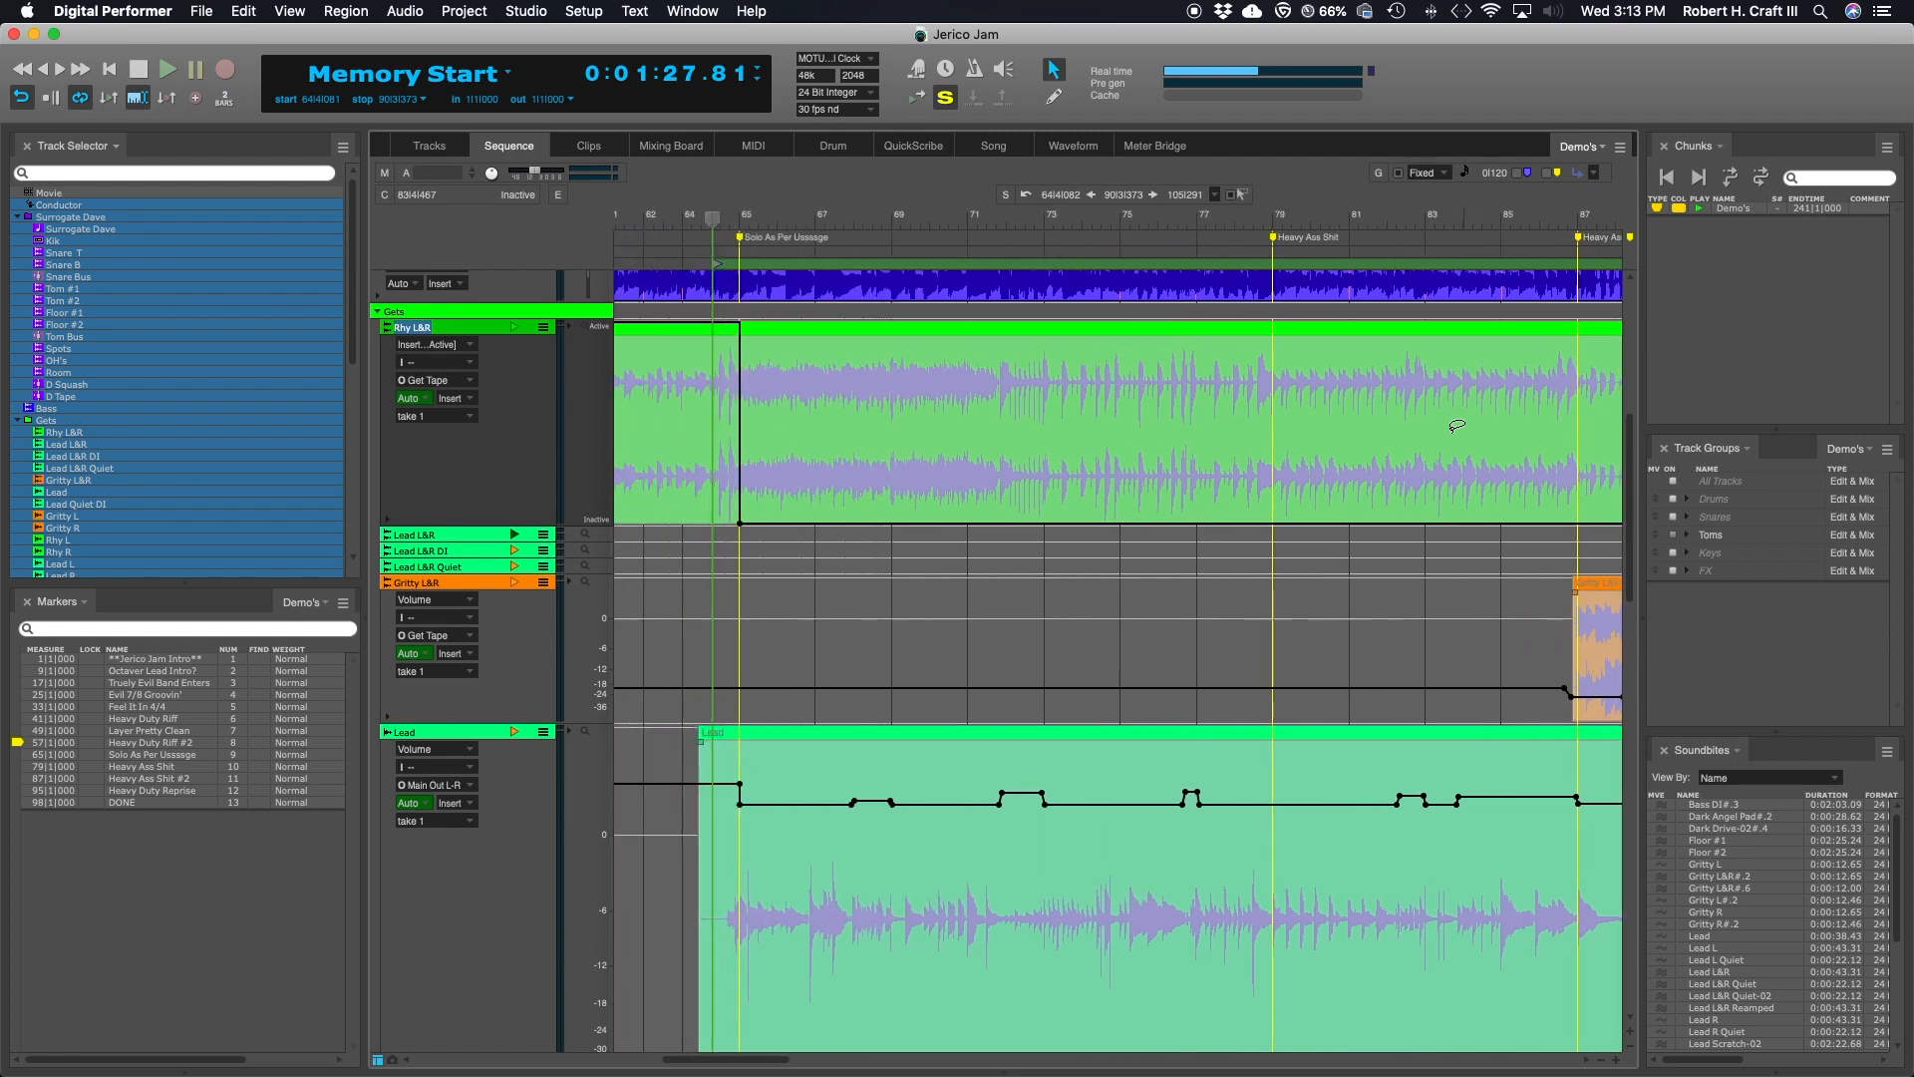
scroll(1457, 426, left, 10)
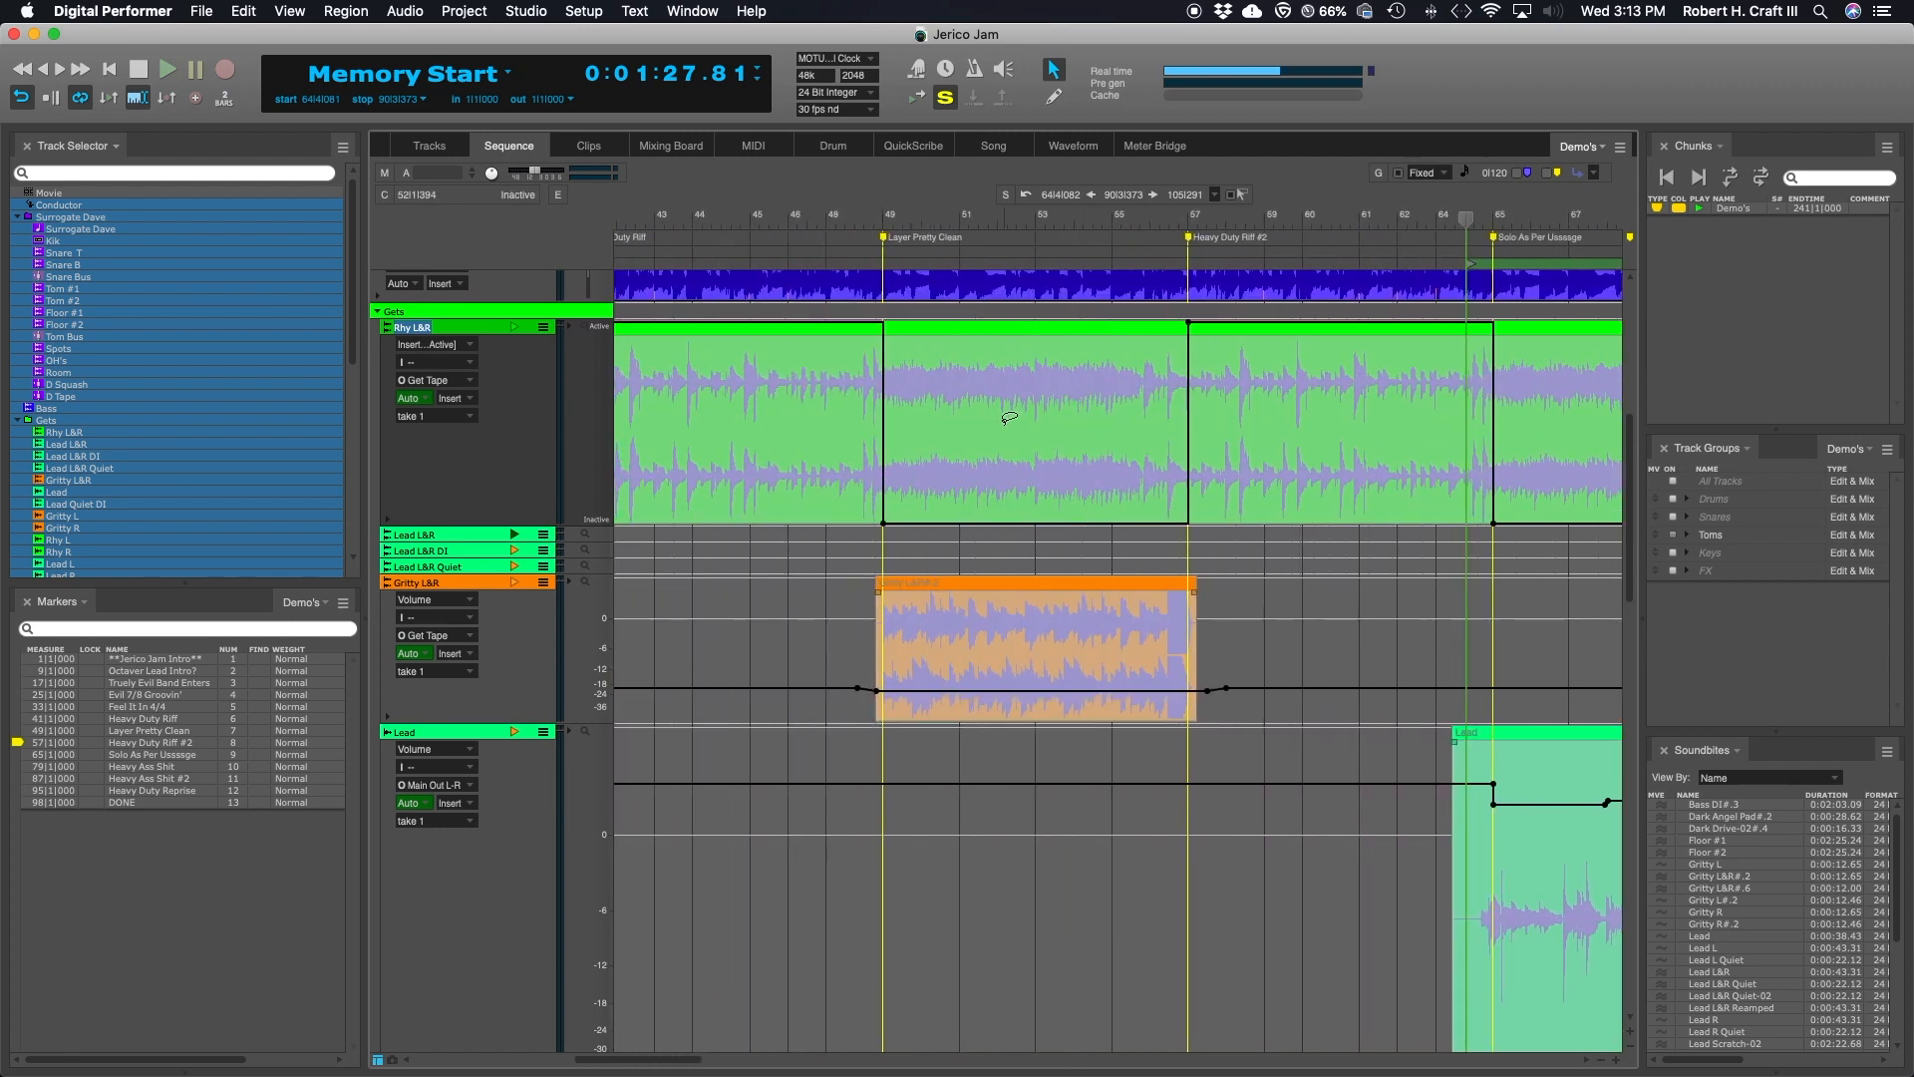
scroll(1009, 416, left, 15)
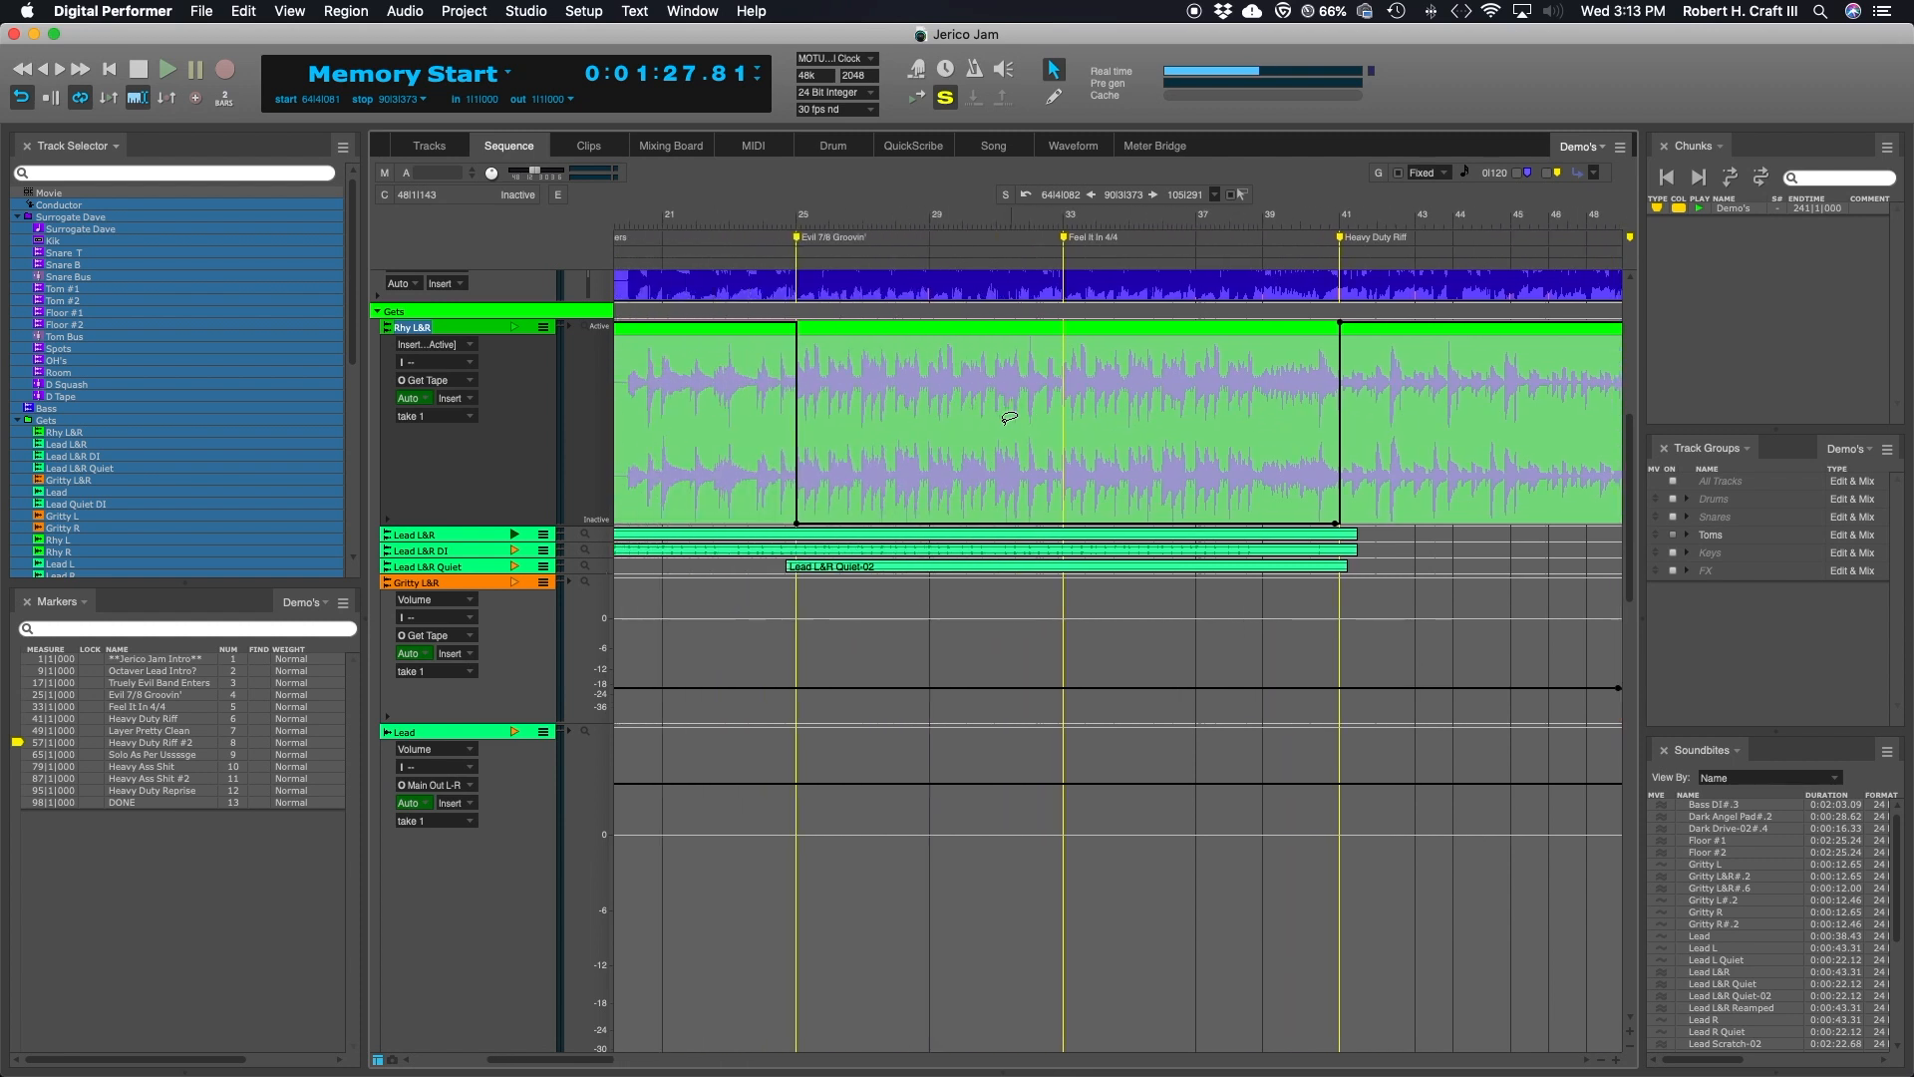
scroll(1009, 417, left, 5)
scroll(1010, 418, right, 1)
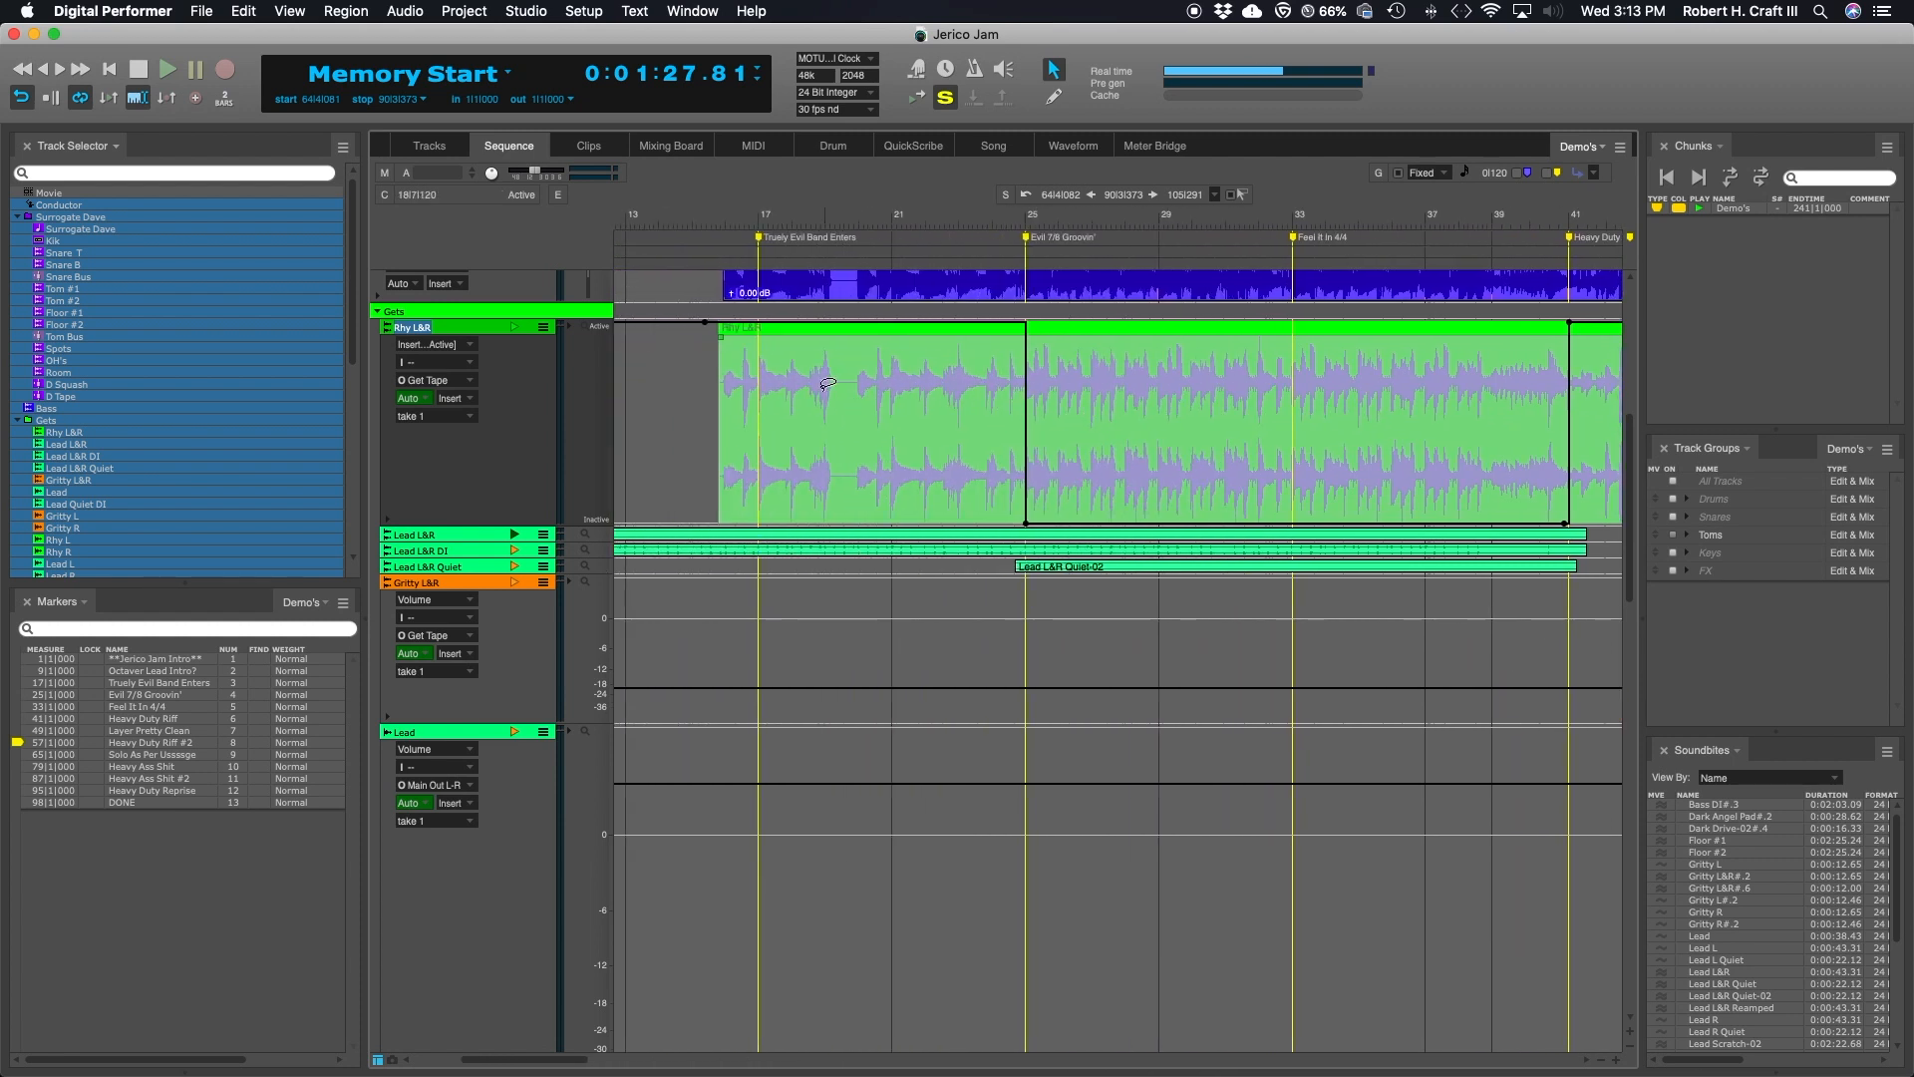
- Examine the Kik track's Volume automation from Truely Evil Band Enters through the marker at measure 87
scroll(1370, 596, up, 10)
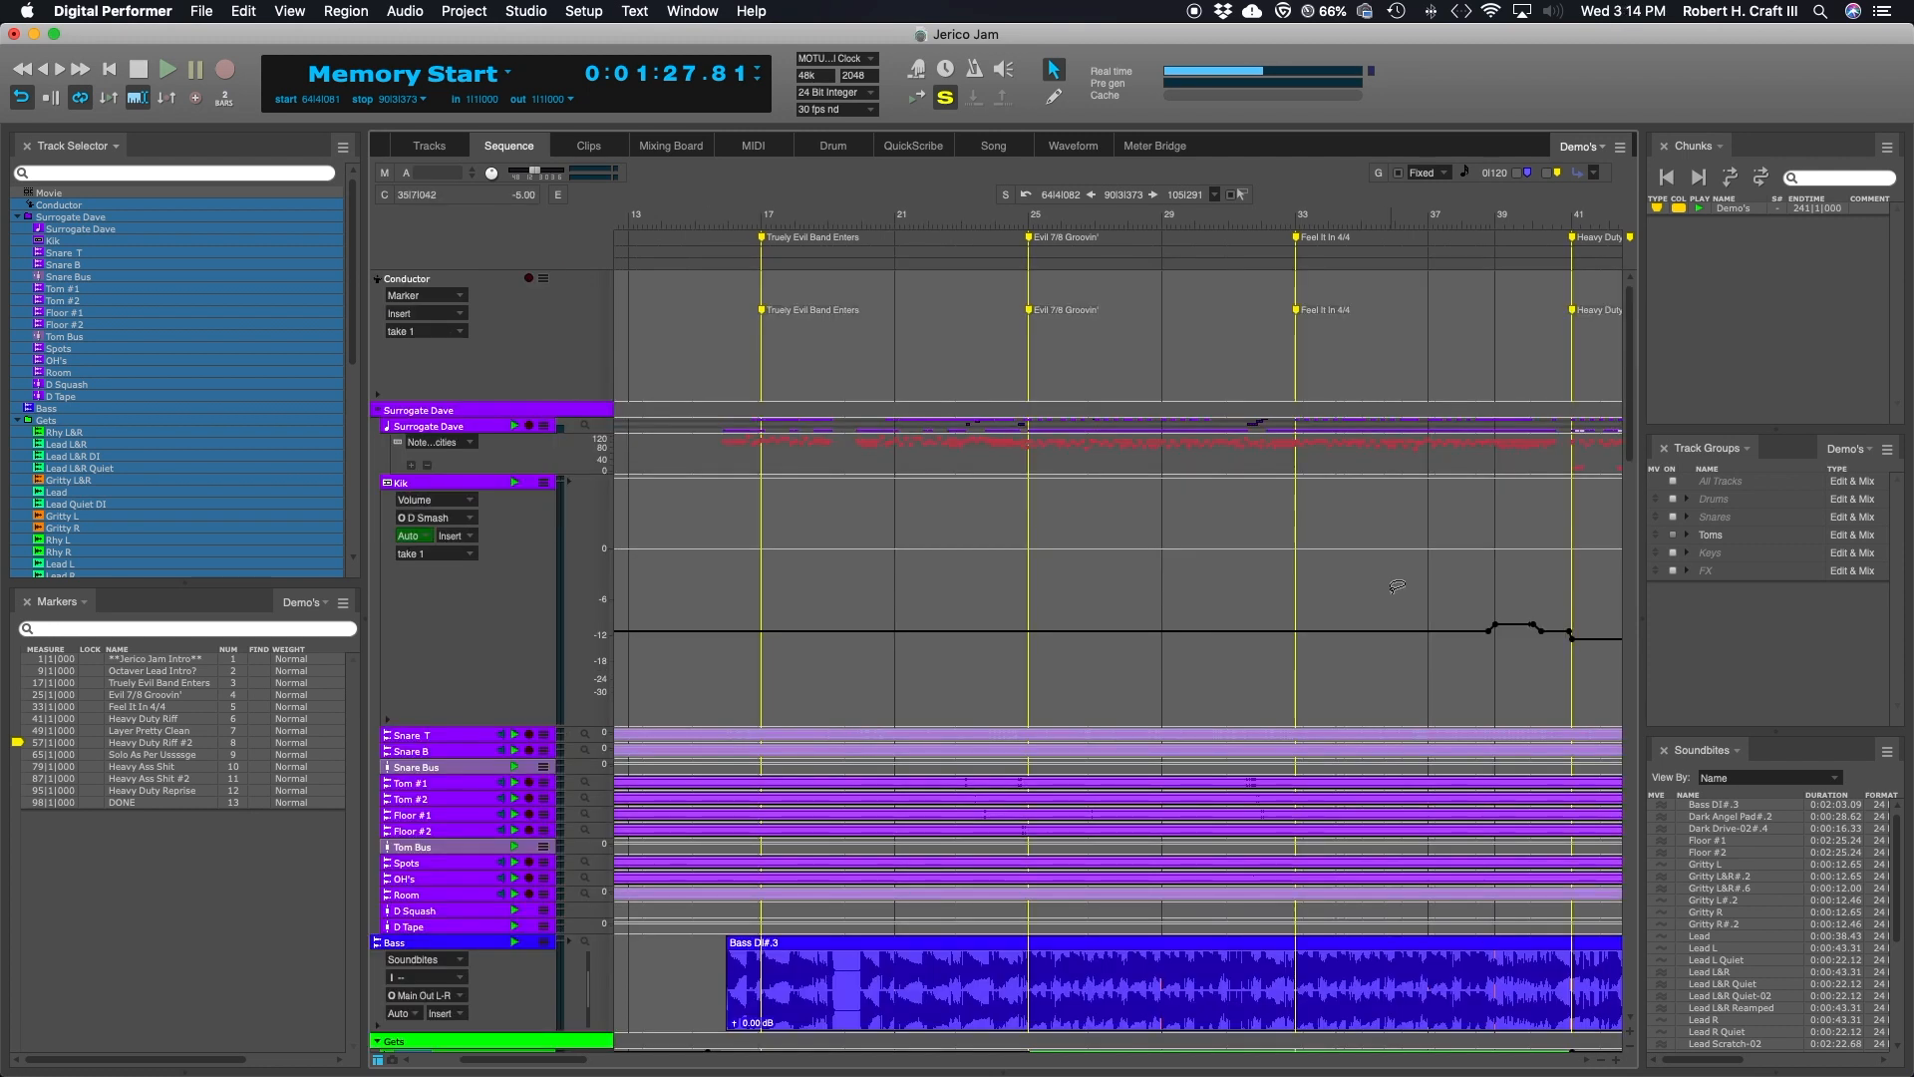
scroll(1395, 588, right, 5)
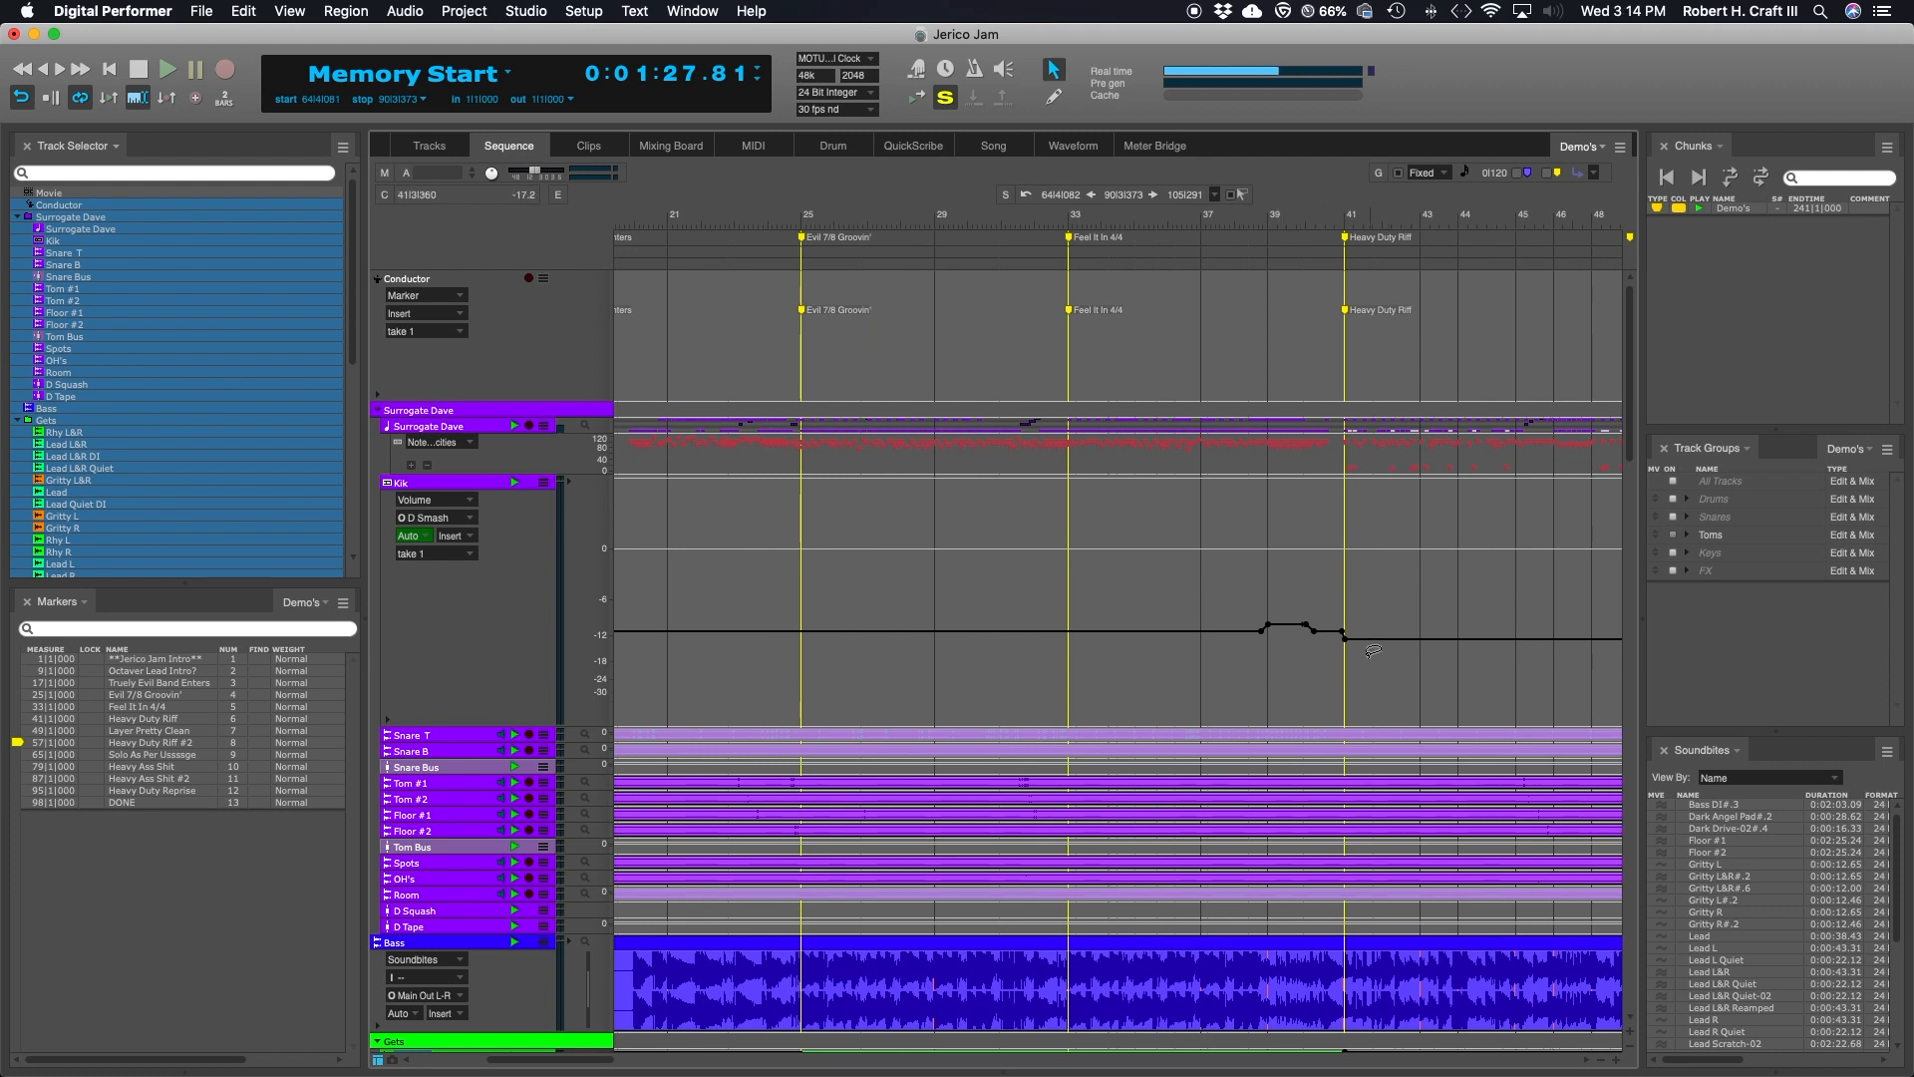
scroll(1433, 617, right, 5)
scroll(1212, 604, right, 20)
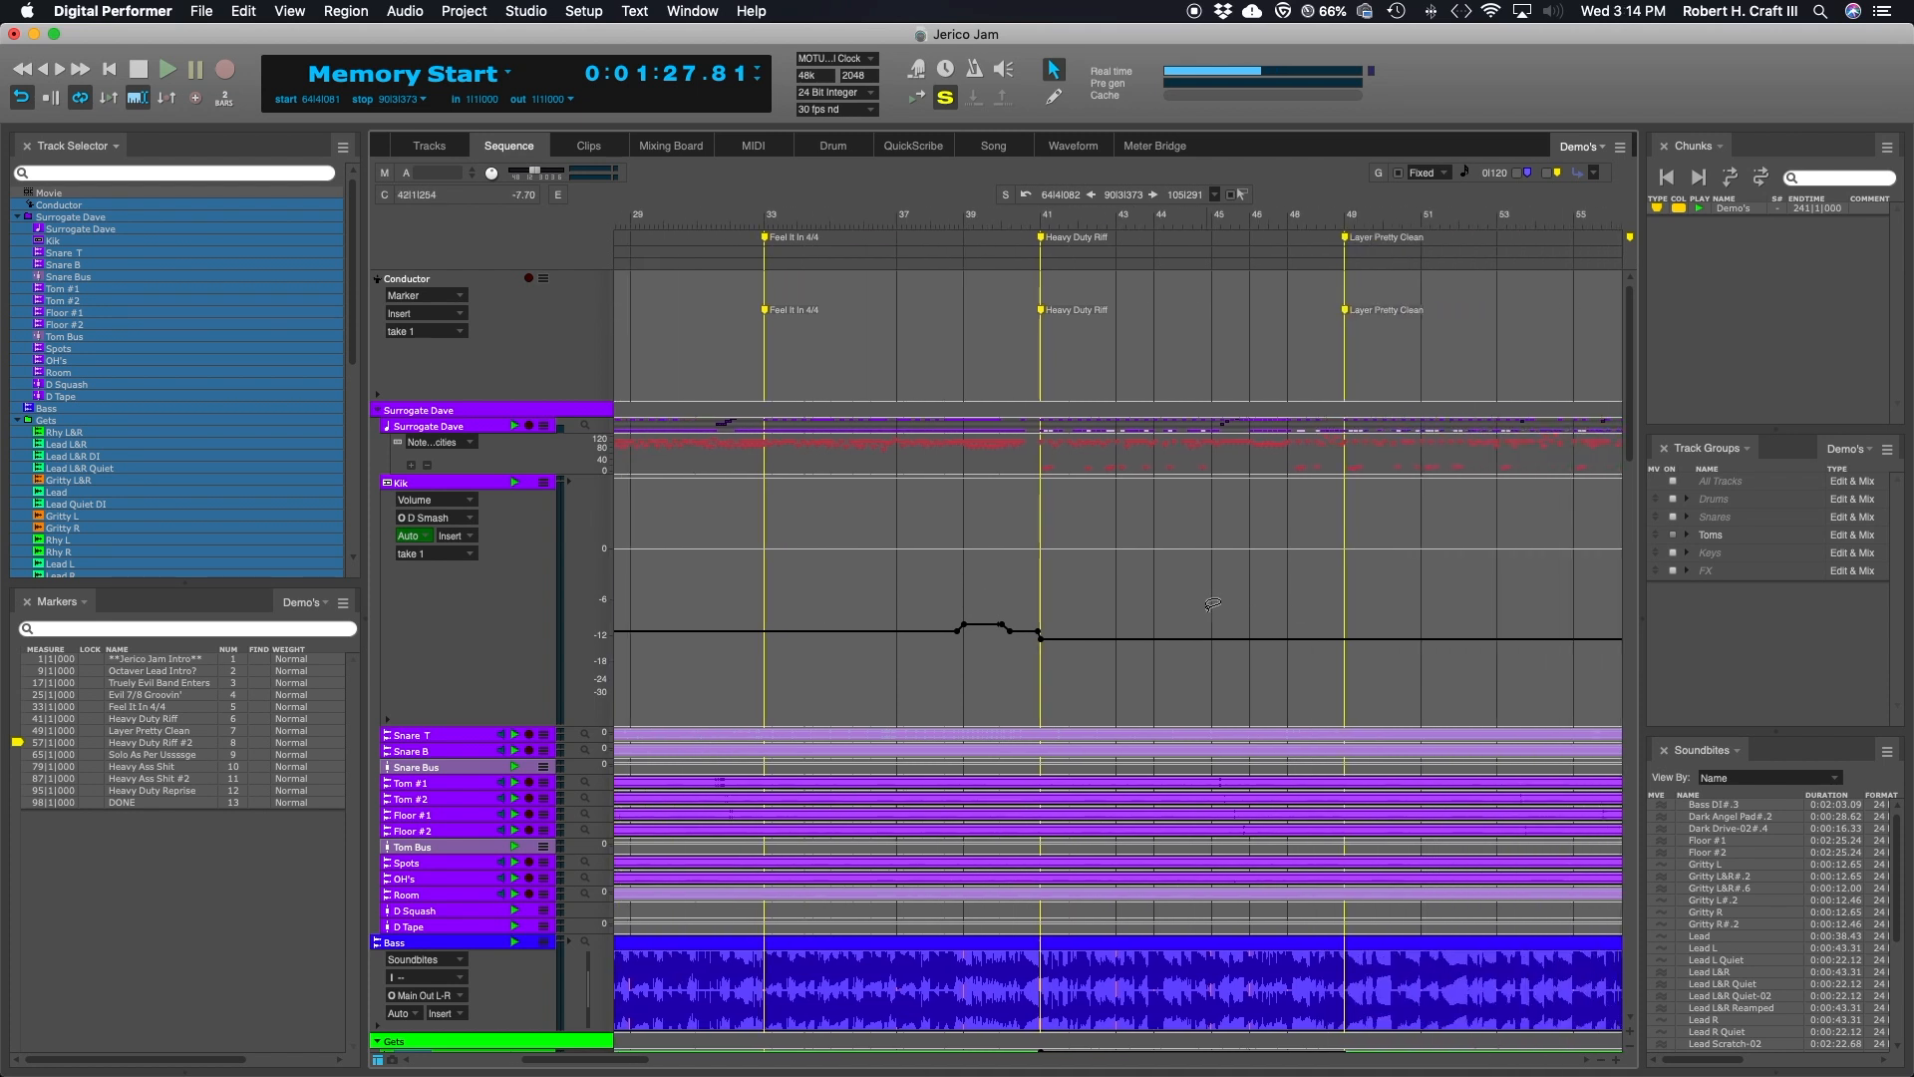
scroll(1213, 605, right, 12)
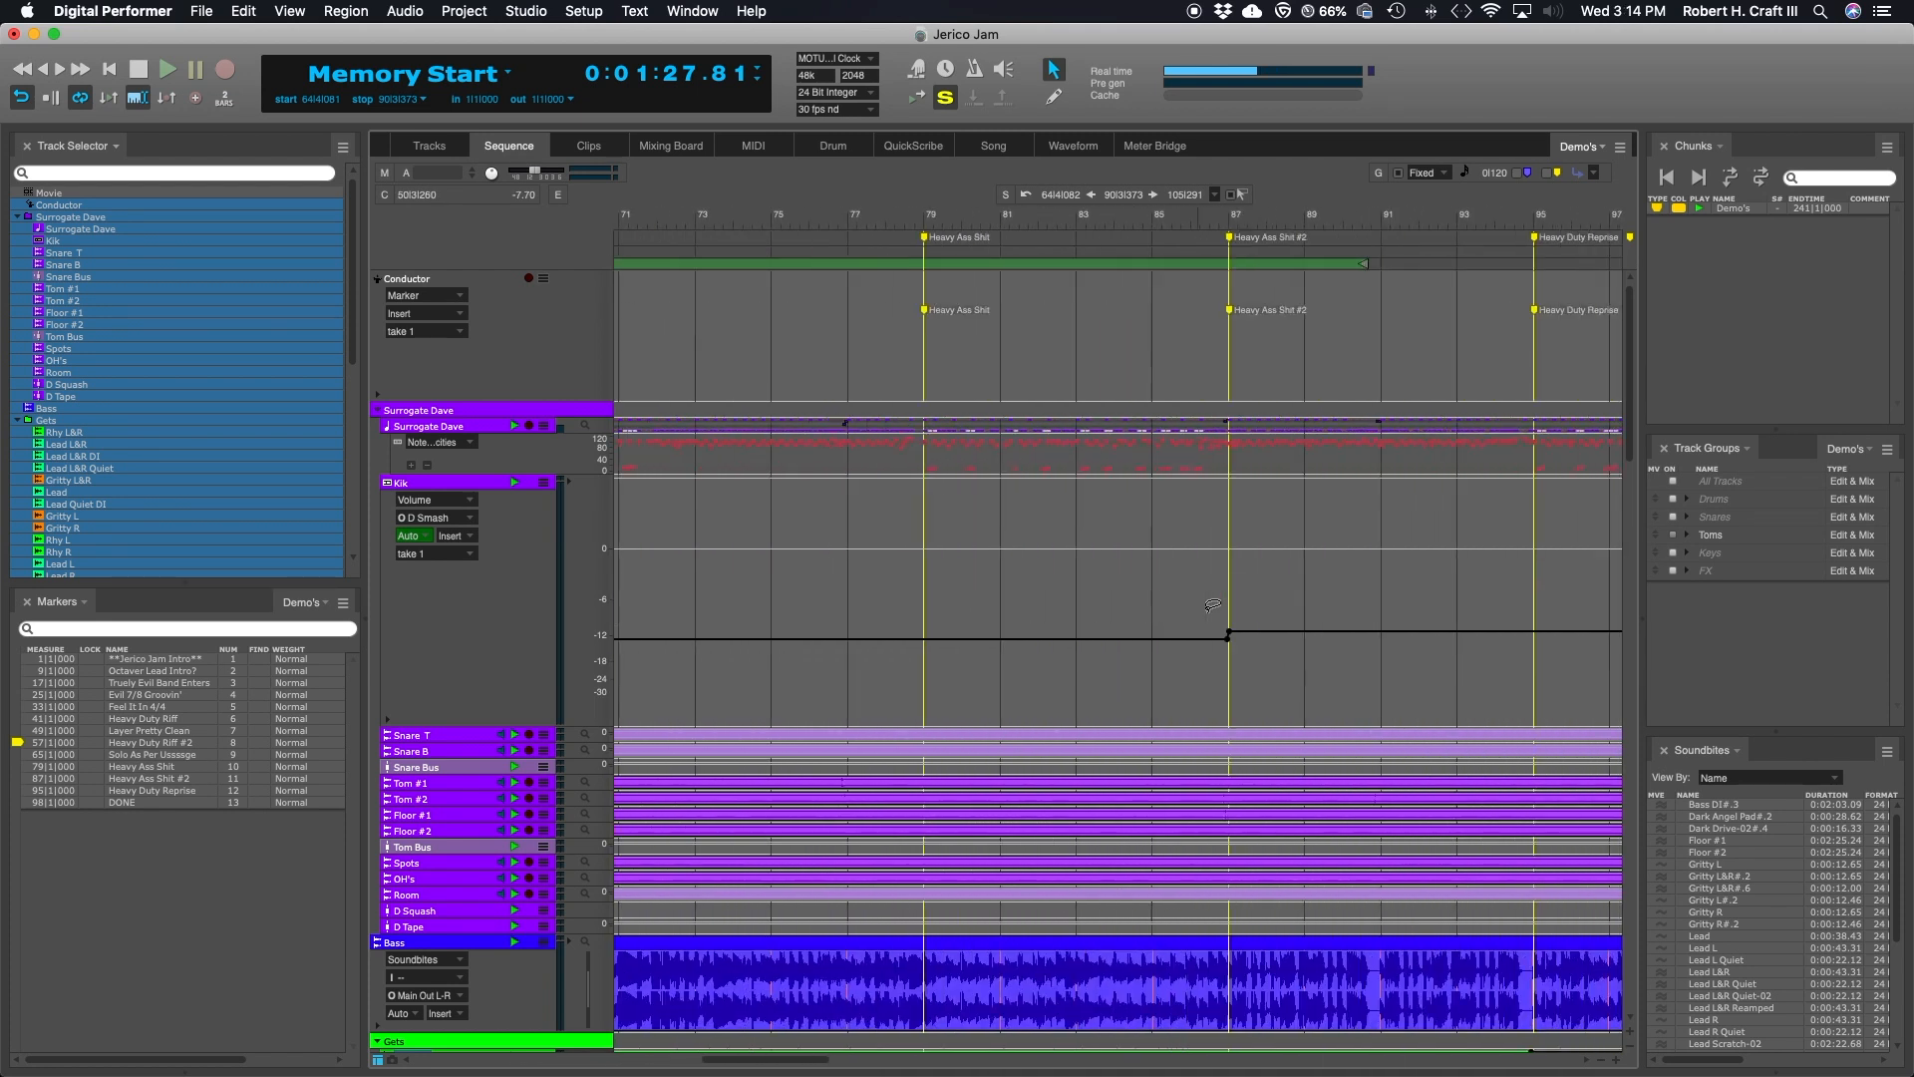
scroll(1236, 626, left, 5)
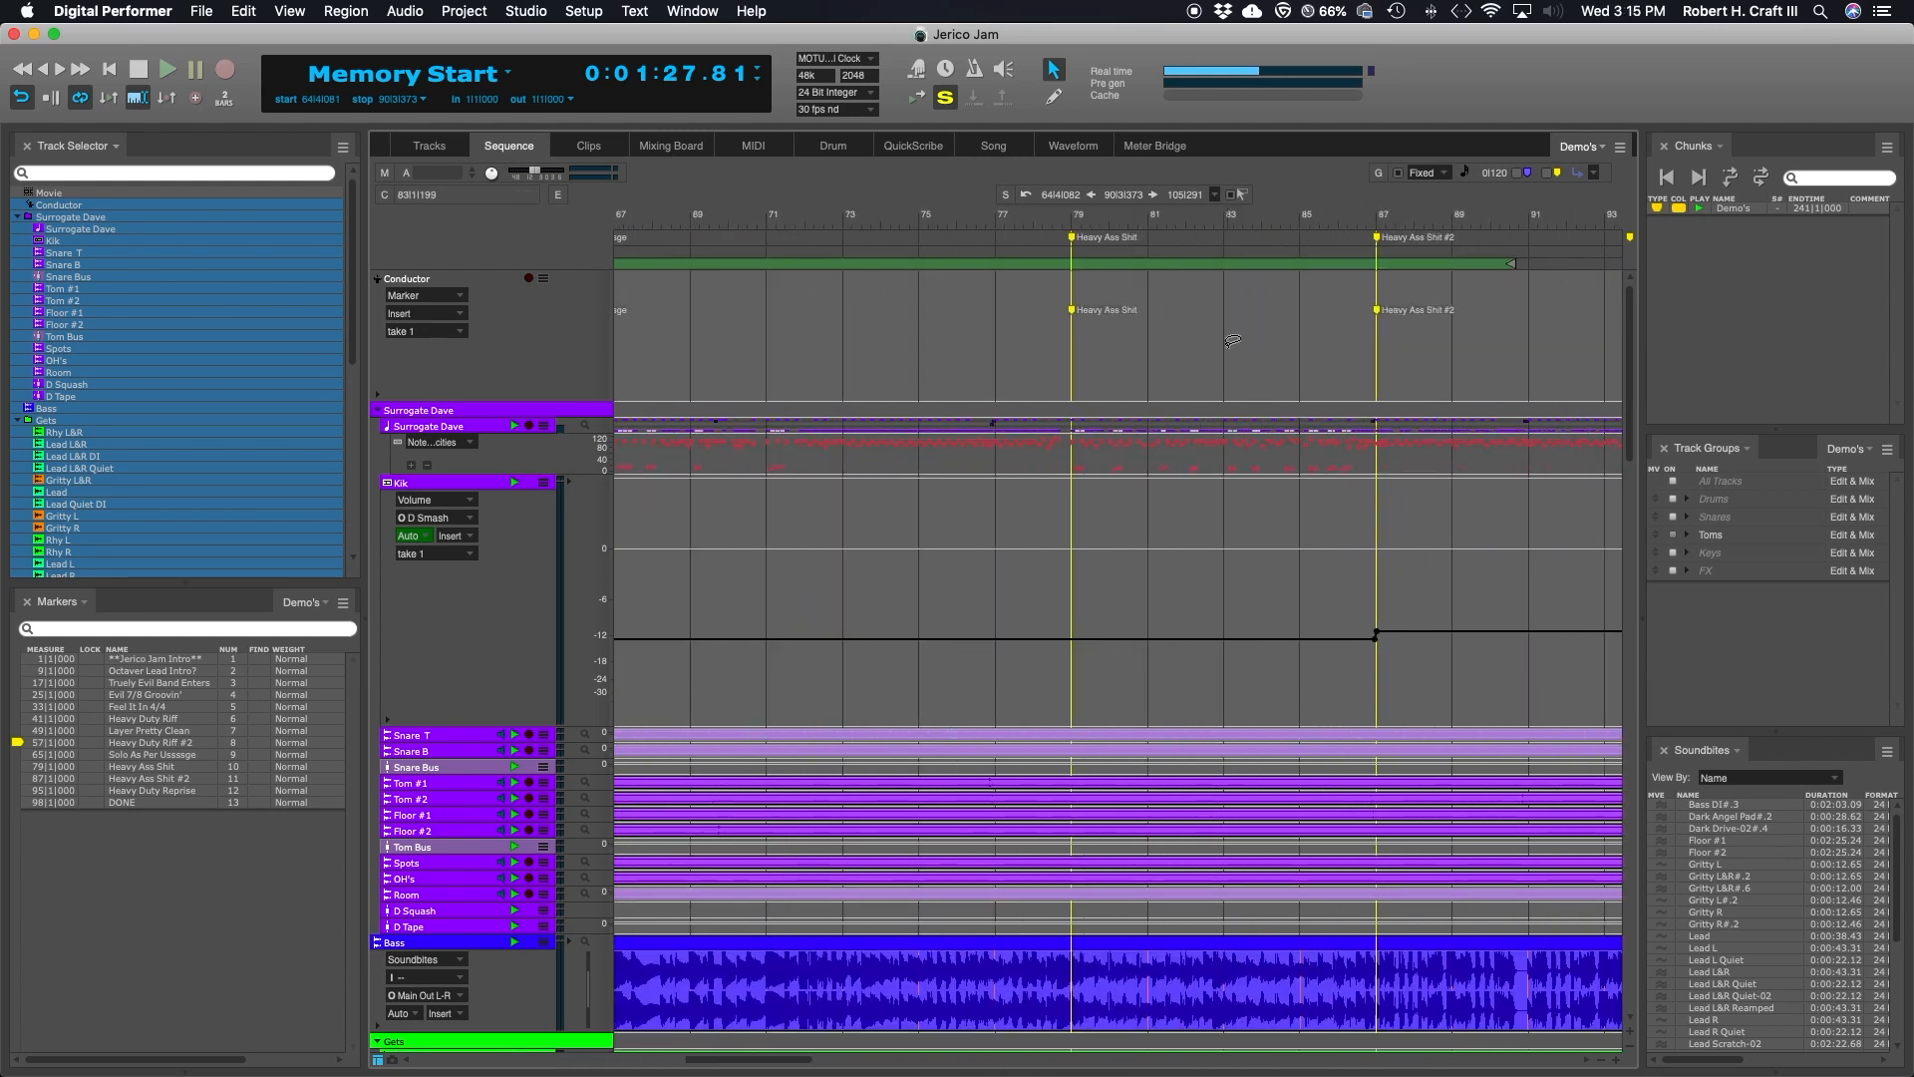
- Examine the Rhy L&R and Gritty L&R automation around the Layer Pretty Clean section
scroll(1234, 341, down, 15)
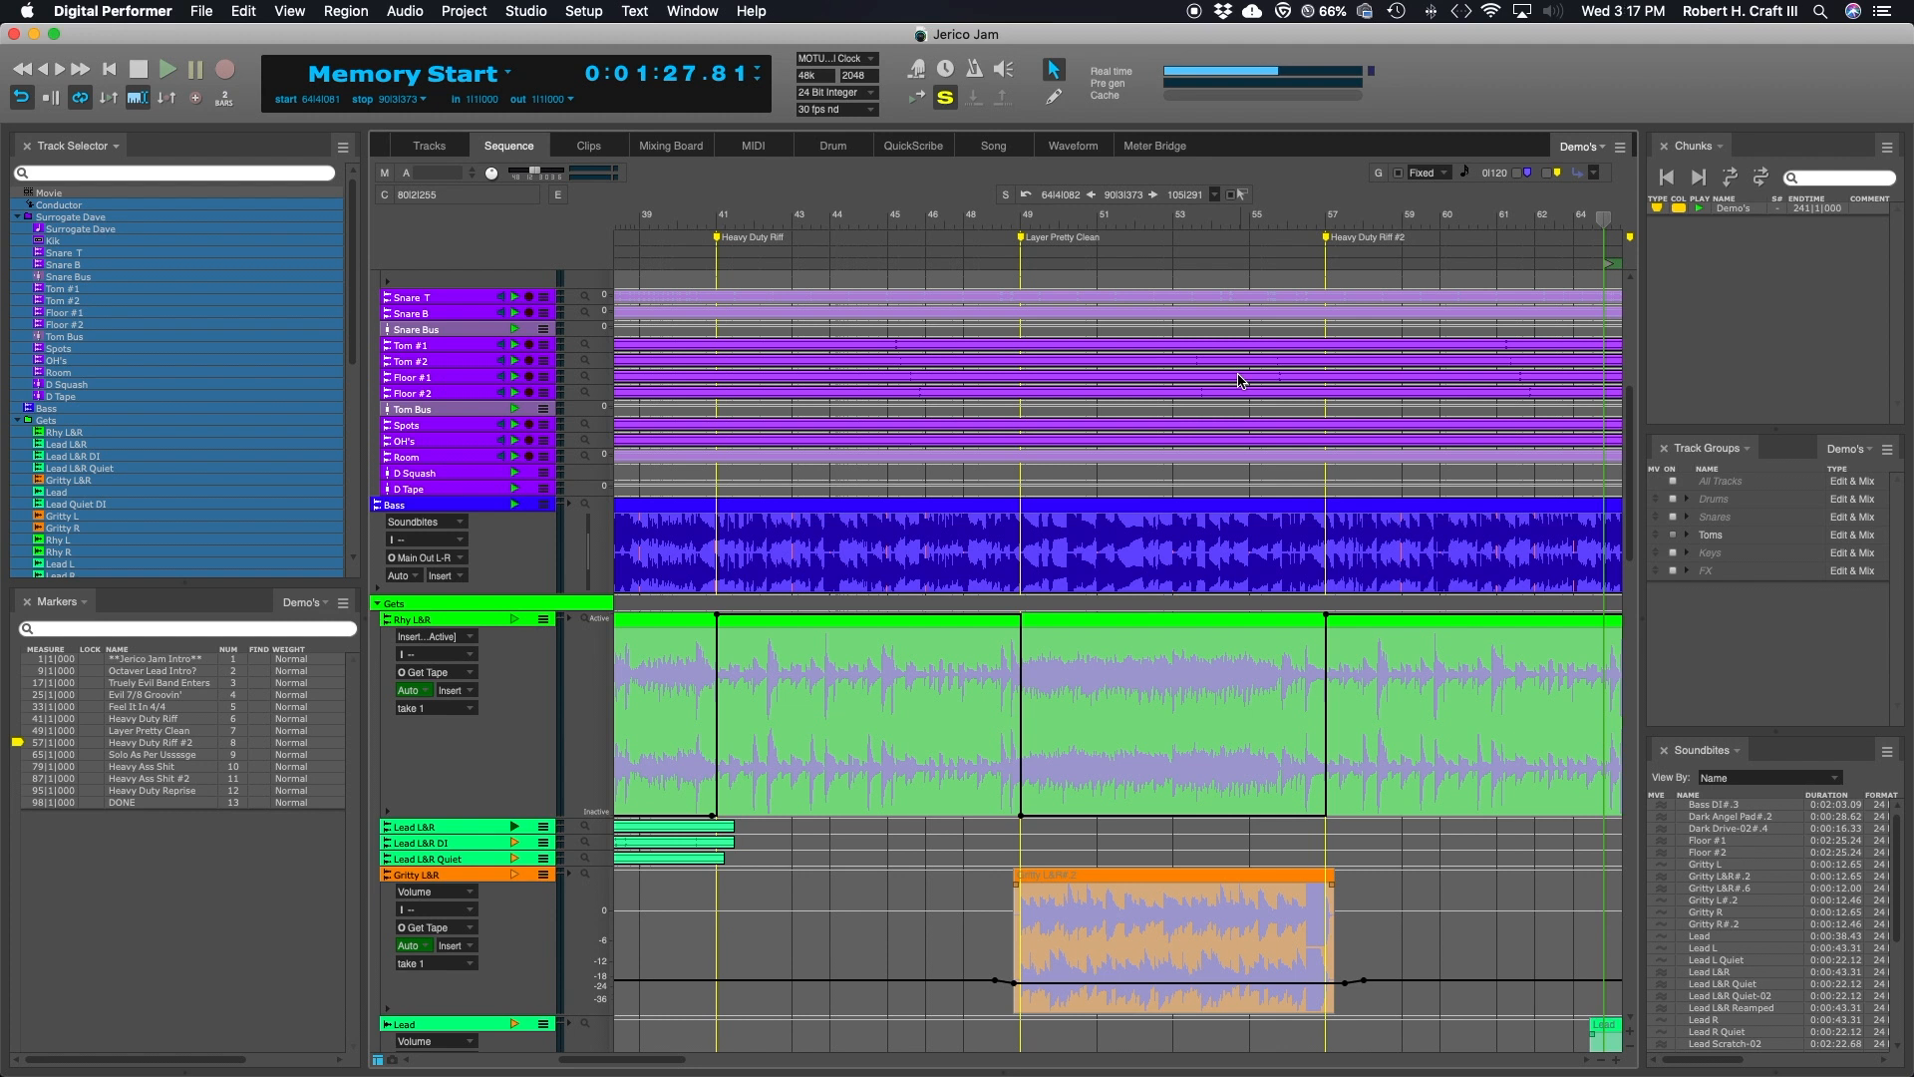
scroll(1437, 697, down, 5)
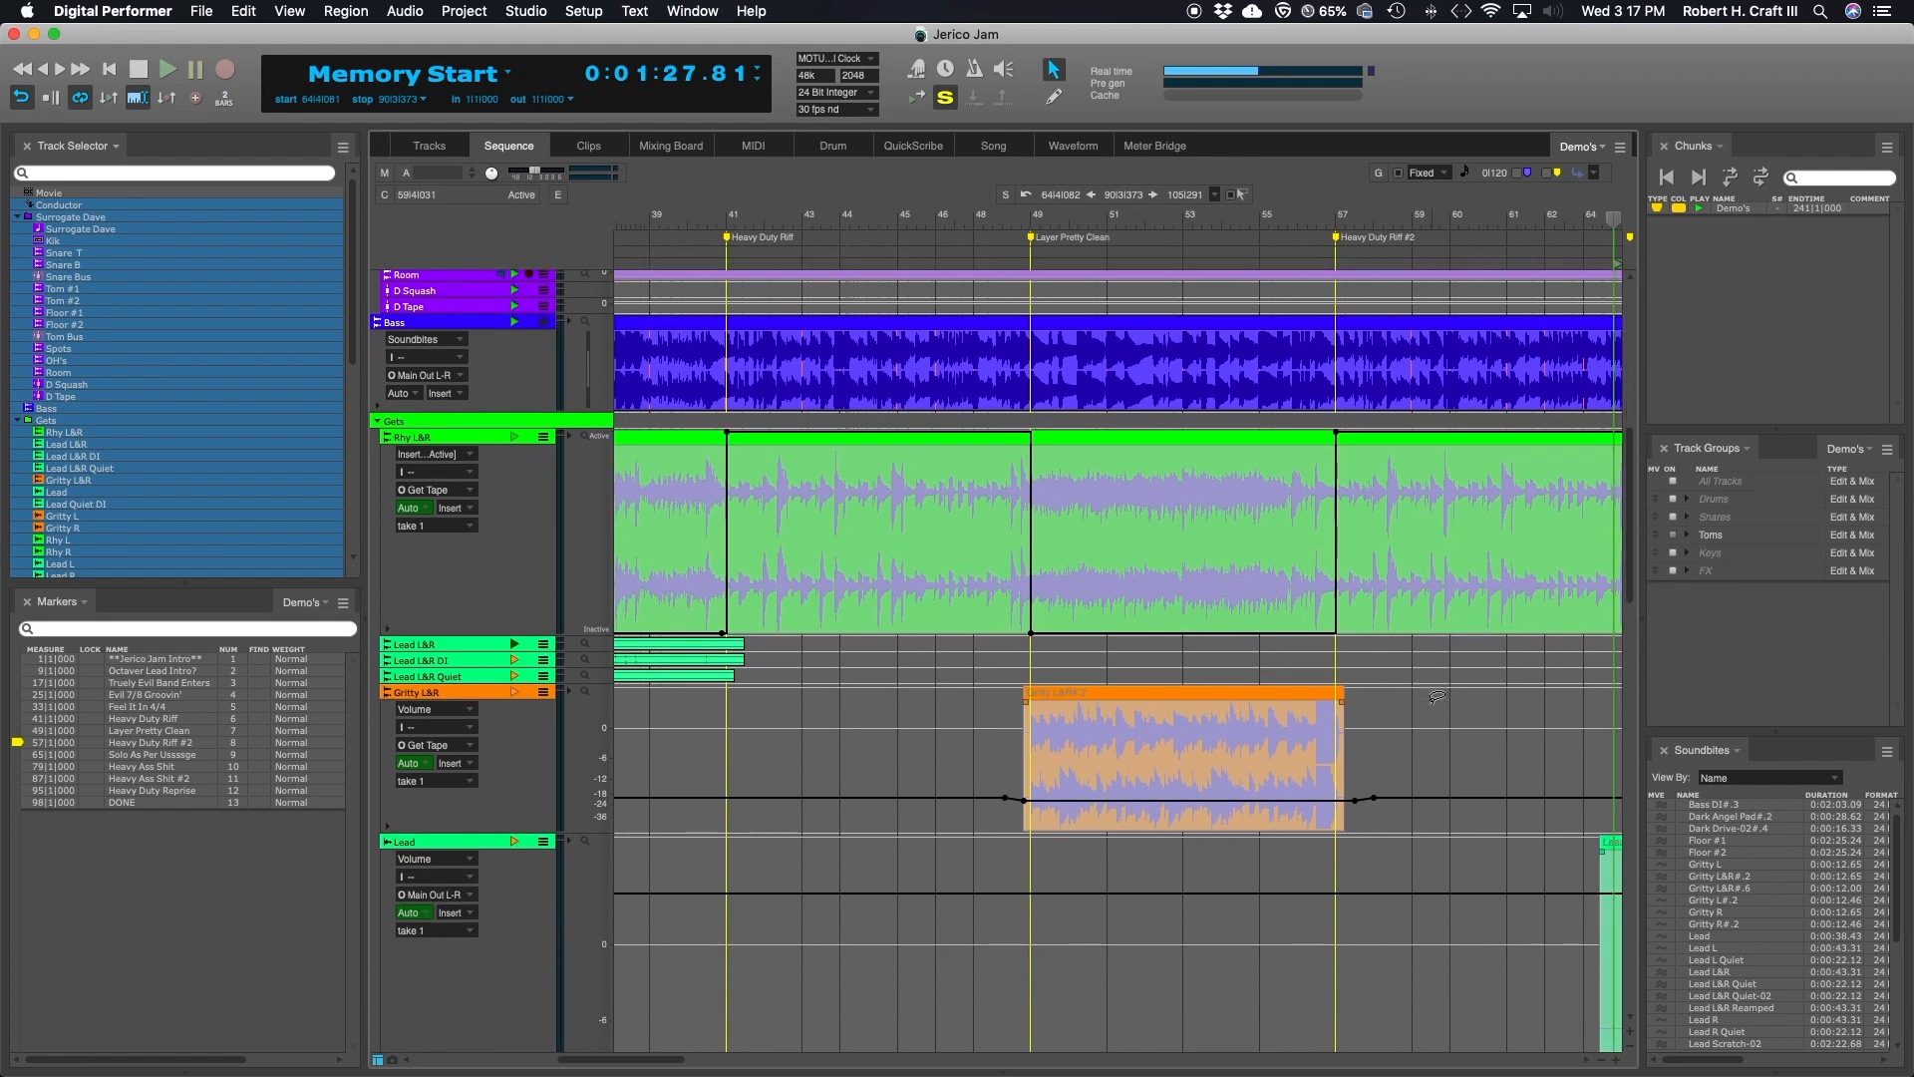
scroll(1437, 697, down, 1)
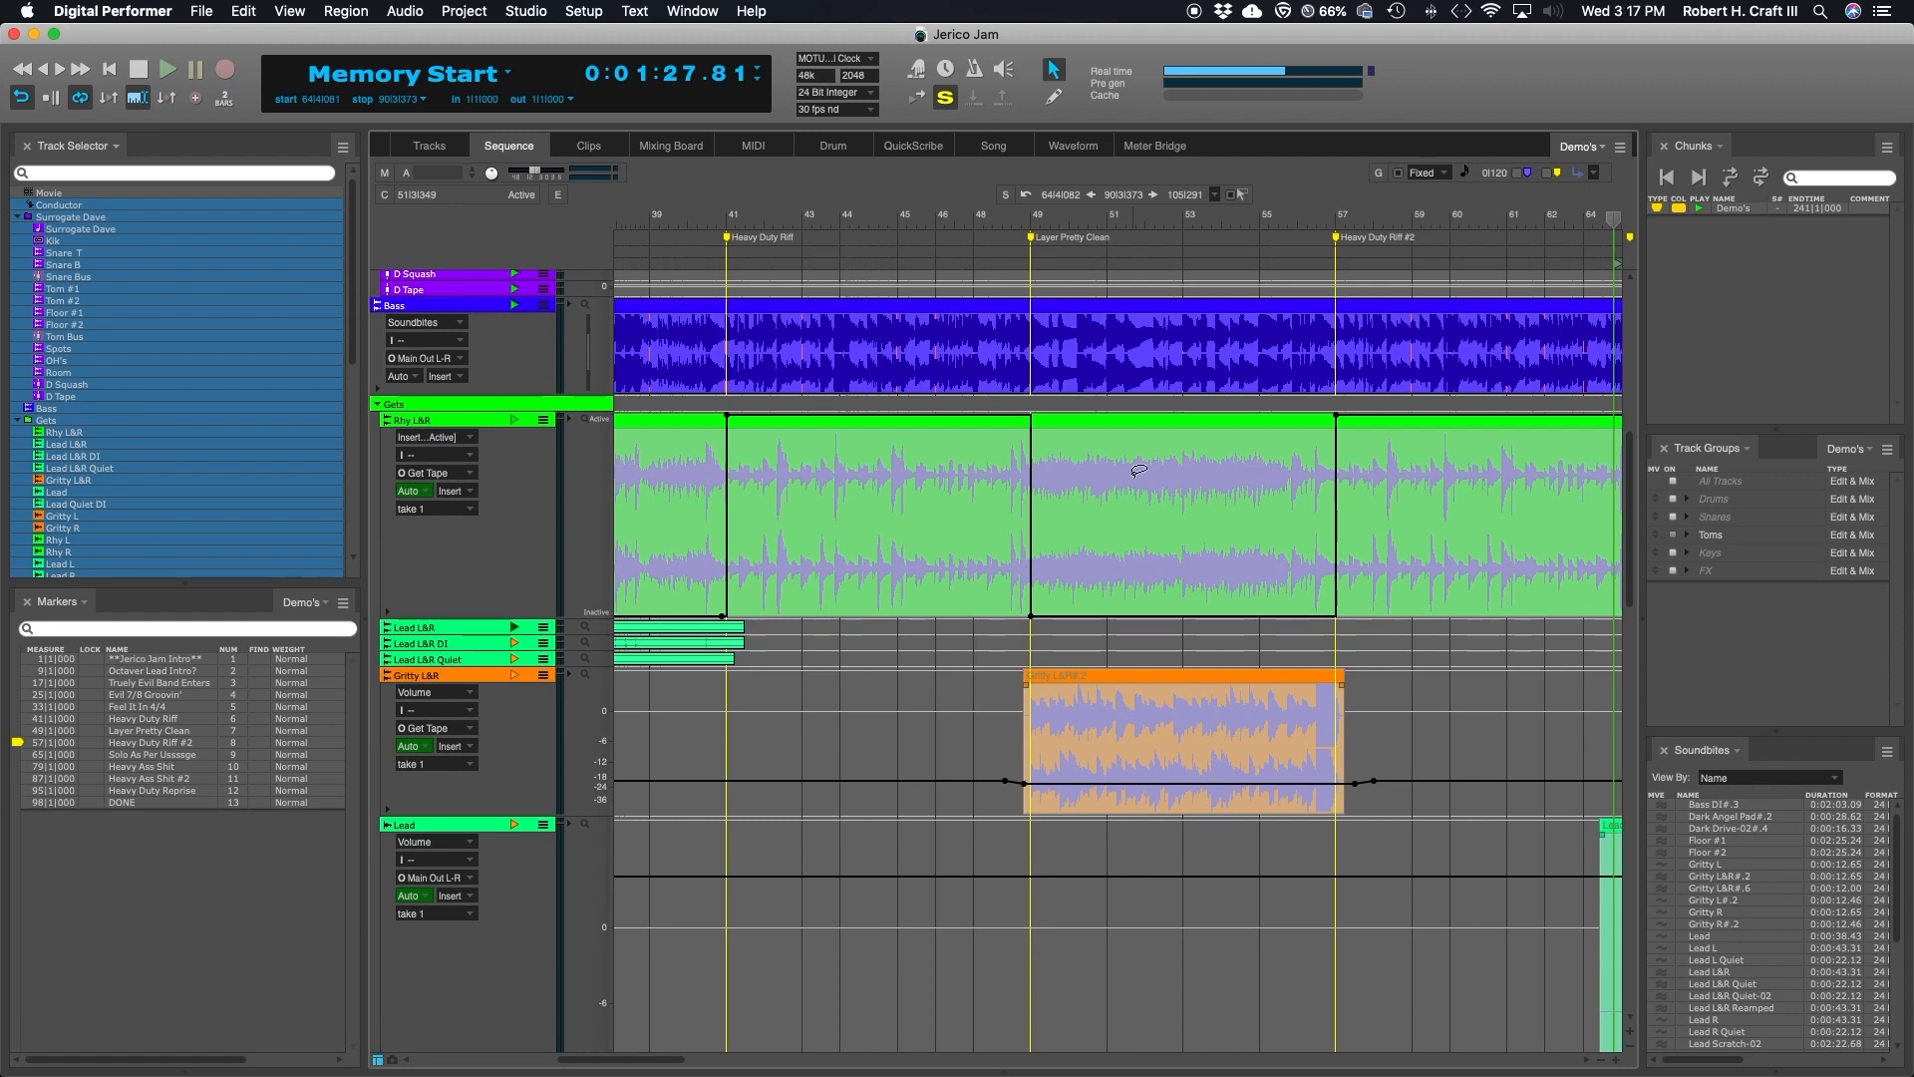
- Return to the Kik track and recheck its Volume moves before Heavy Duty Riff and at measure 87
scroll(1261, 803, up, 10)
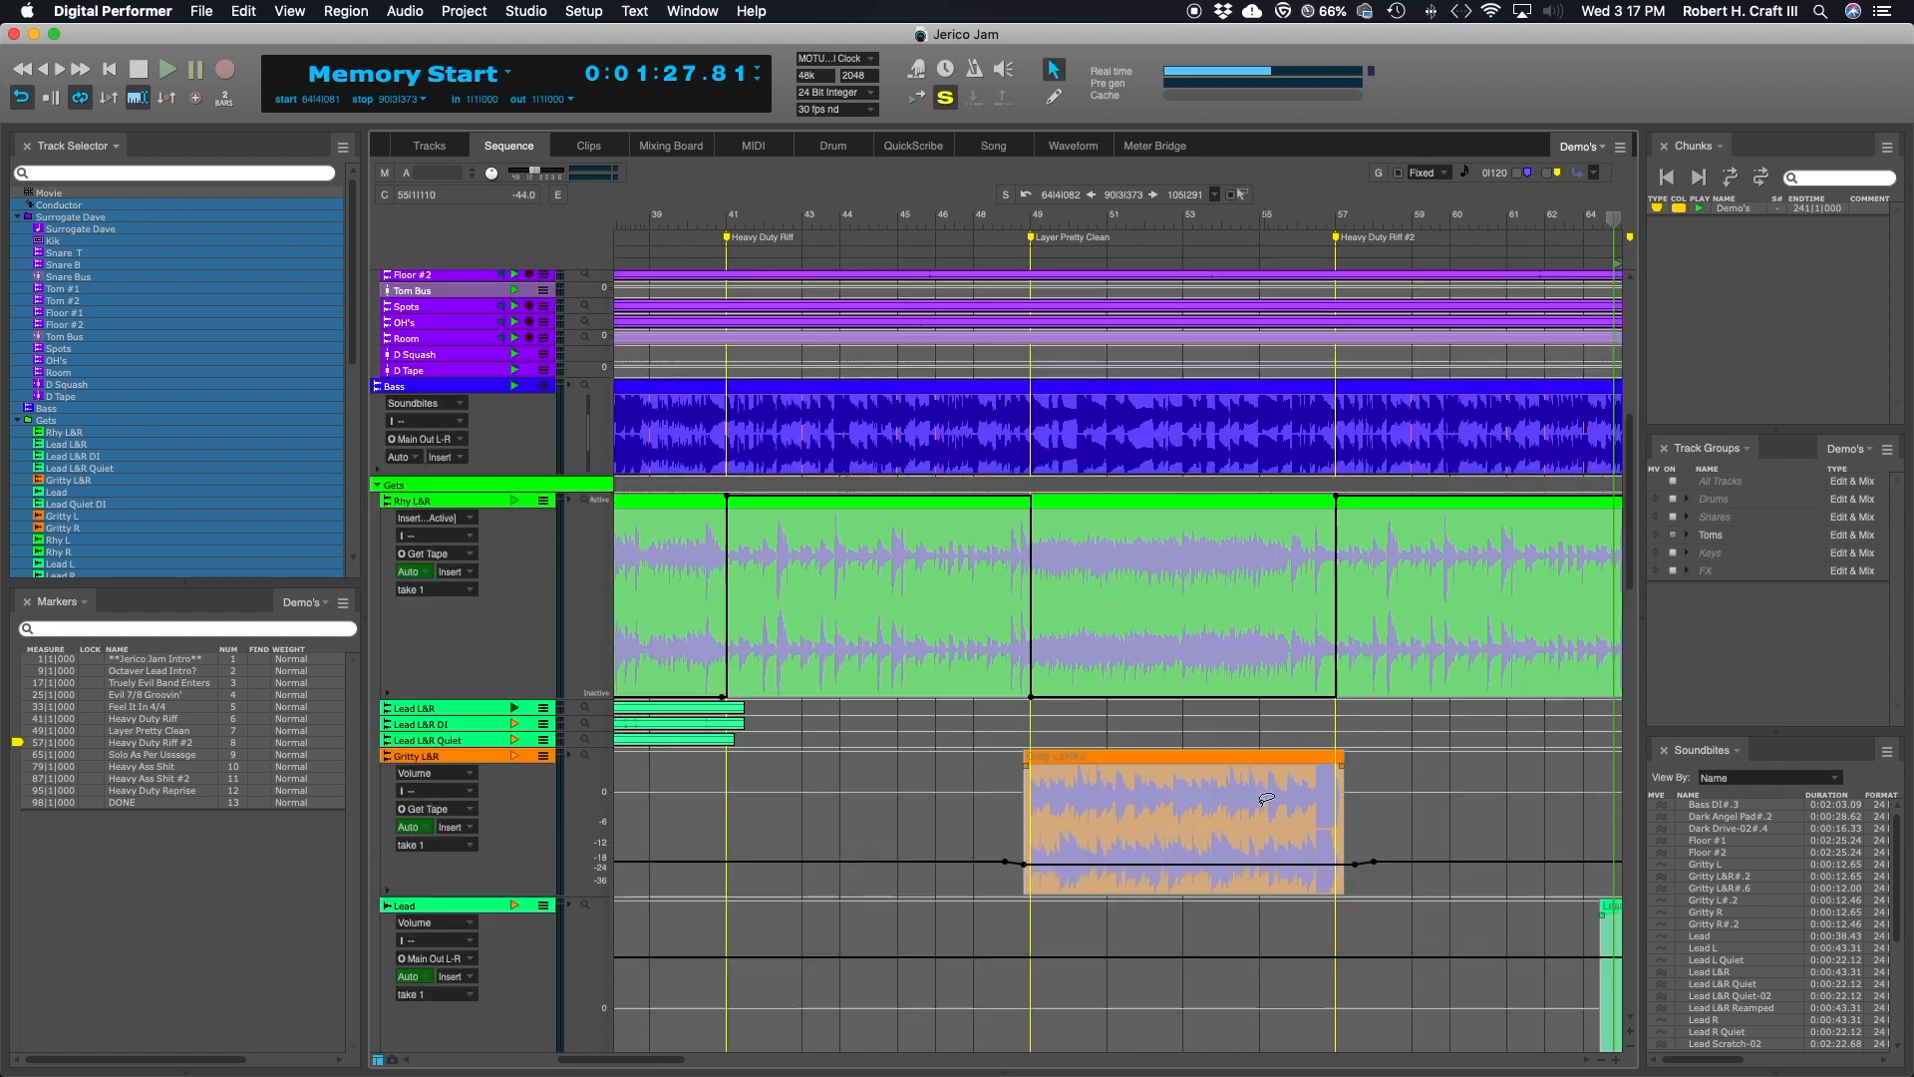
scroll(1261, 806, left, 15)
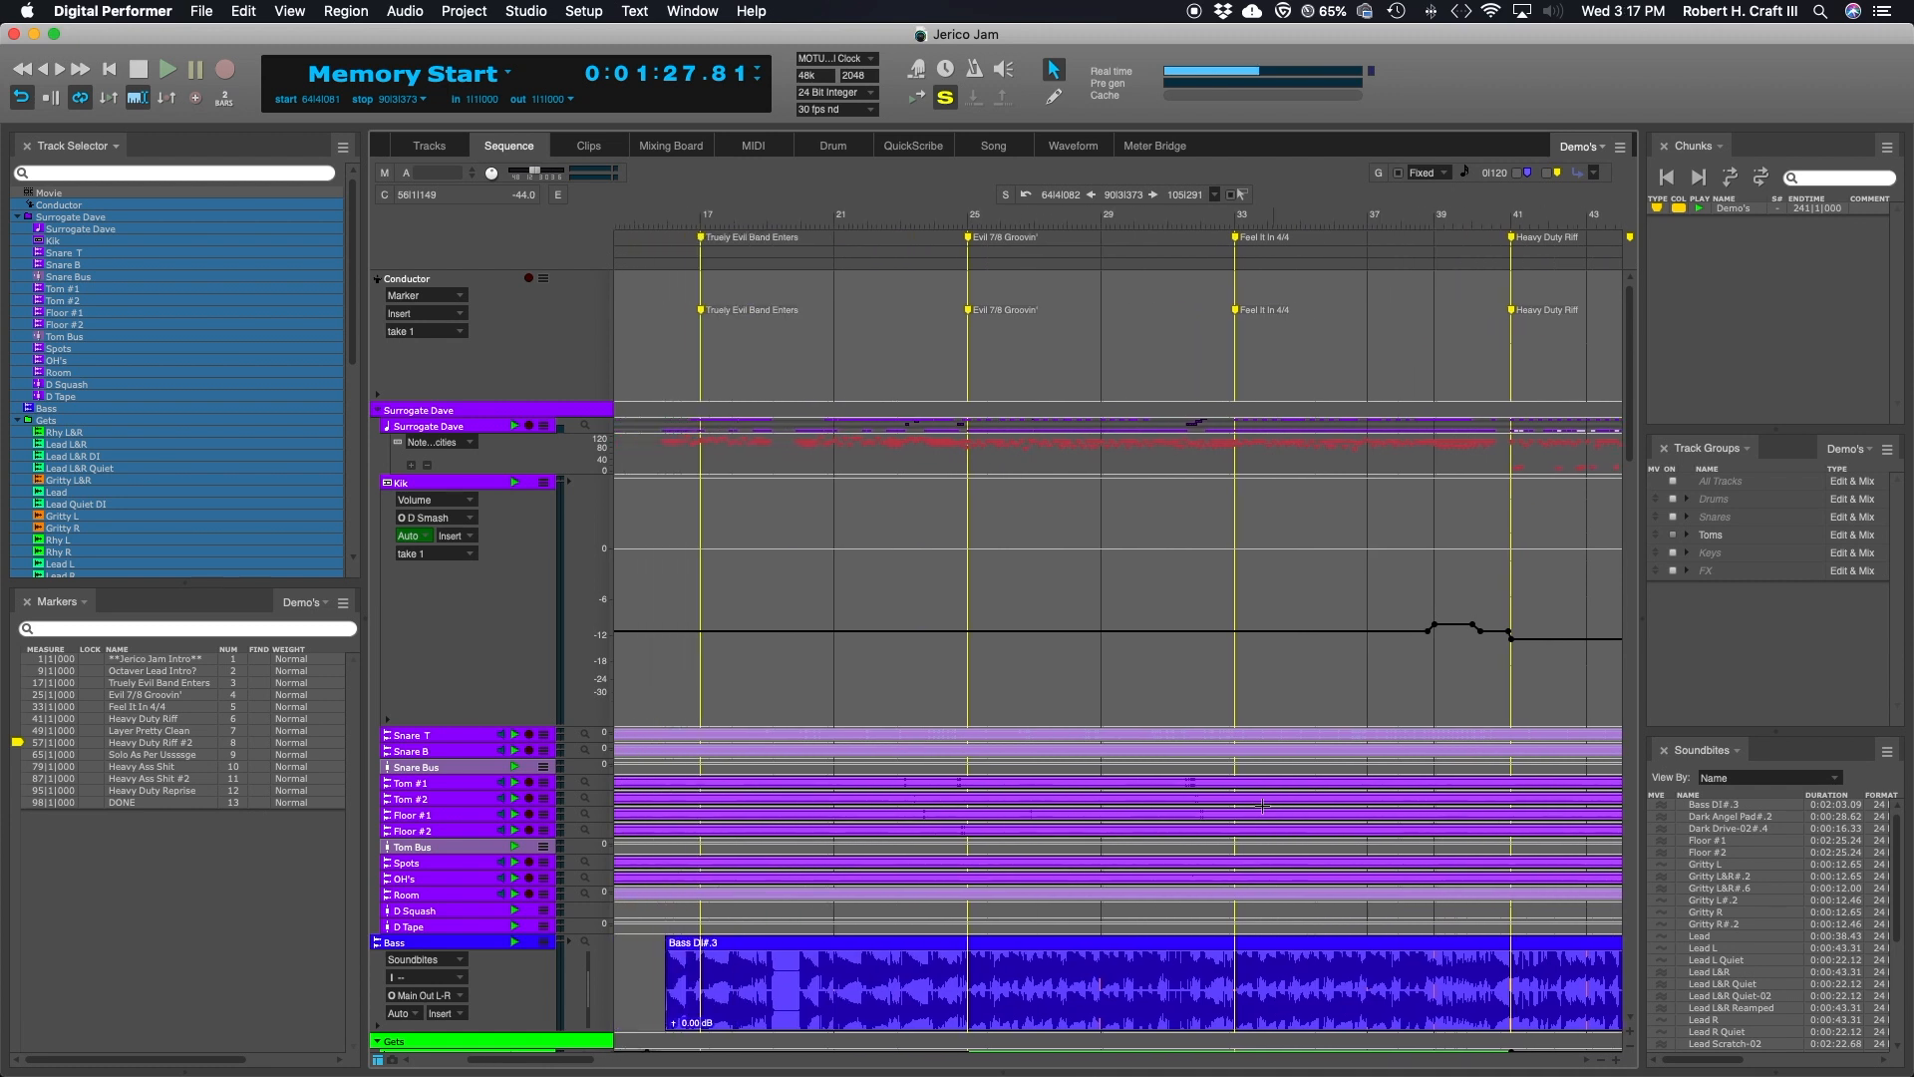
scroll(1262, 806, right, 18)
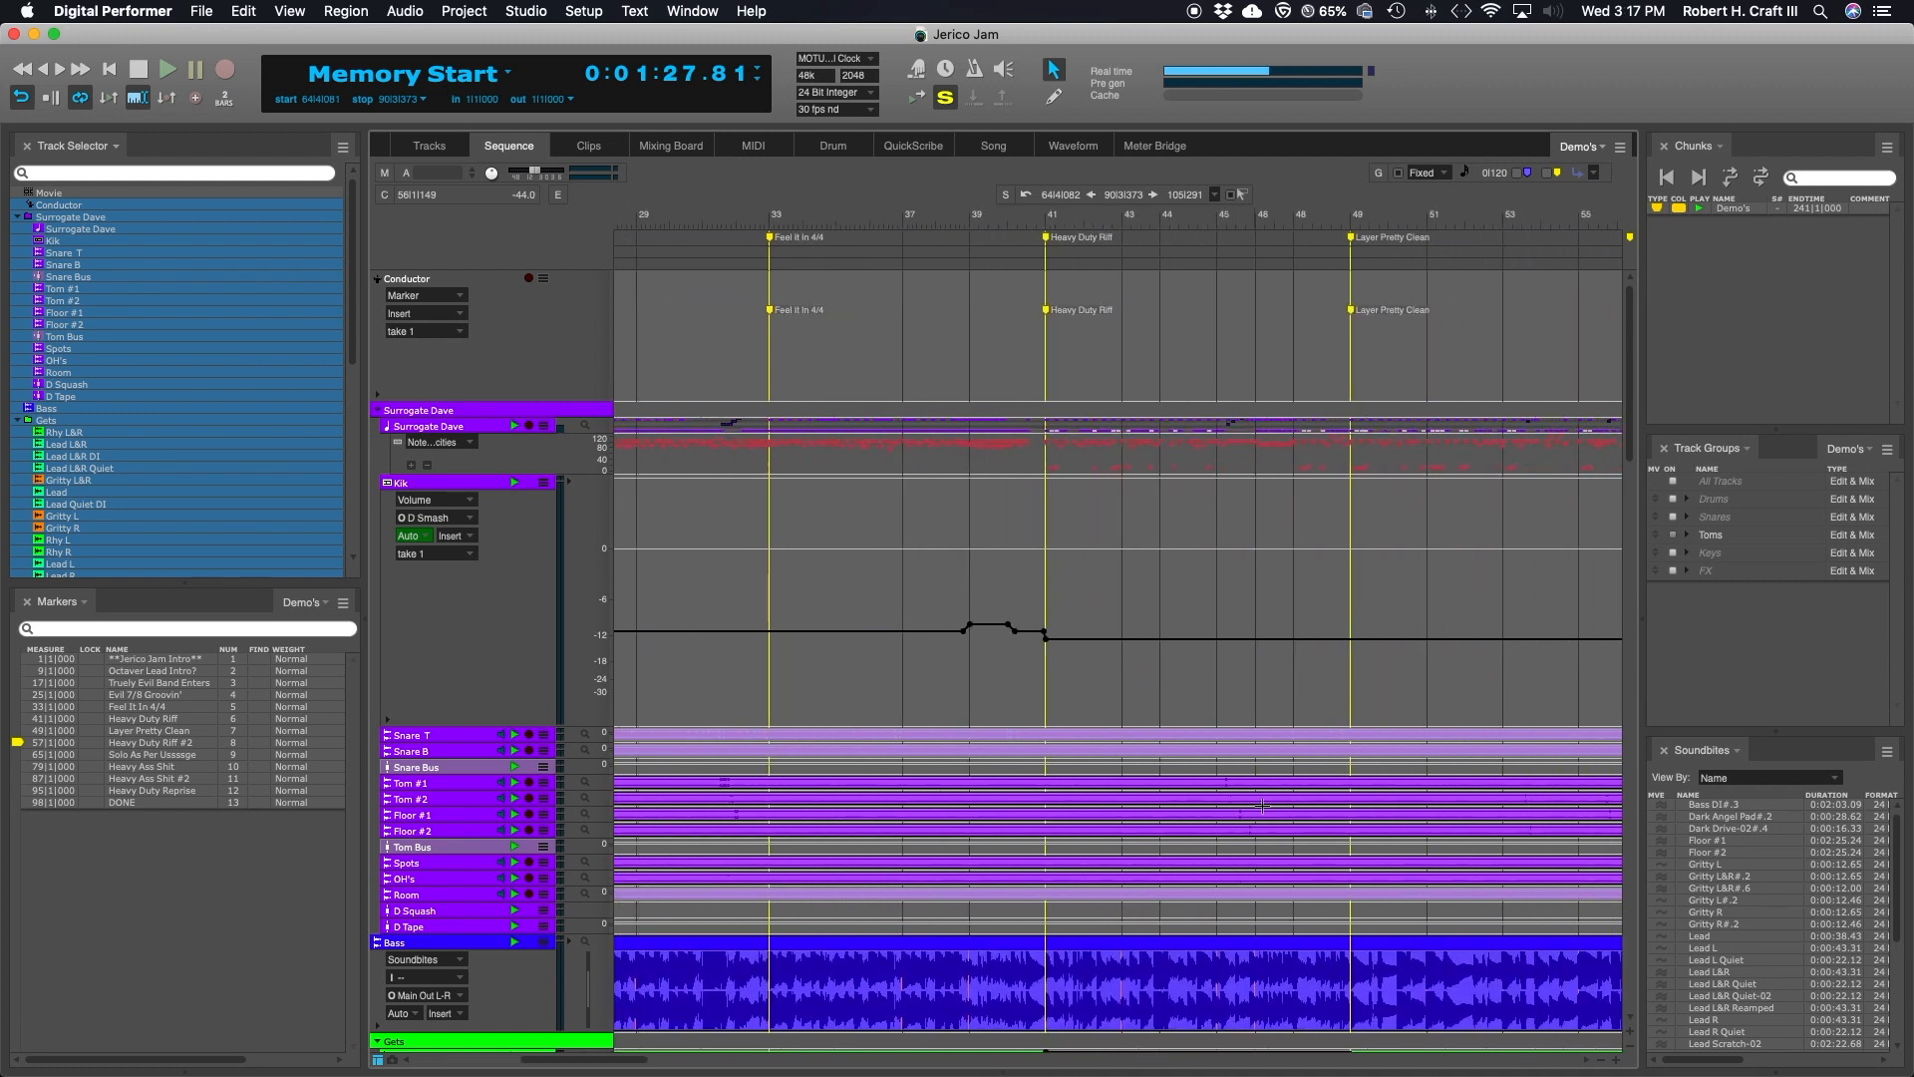
scroll(1262, 806, right, 12)
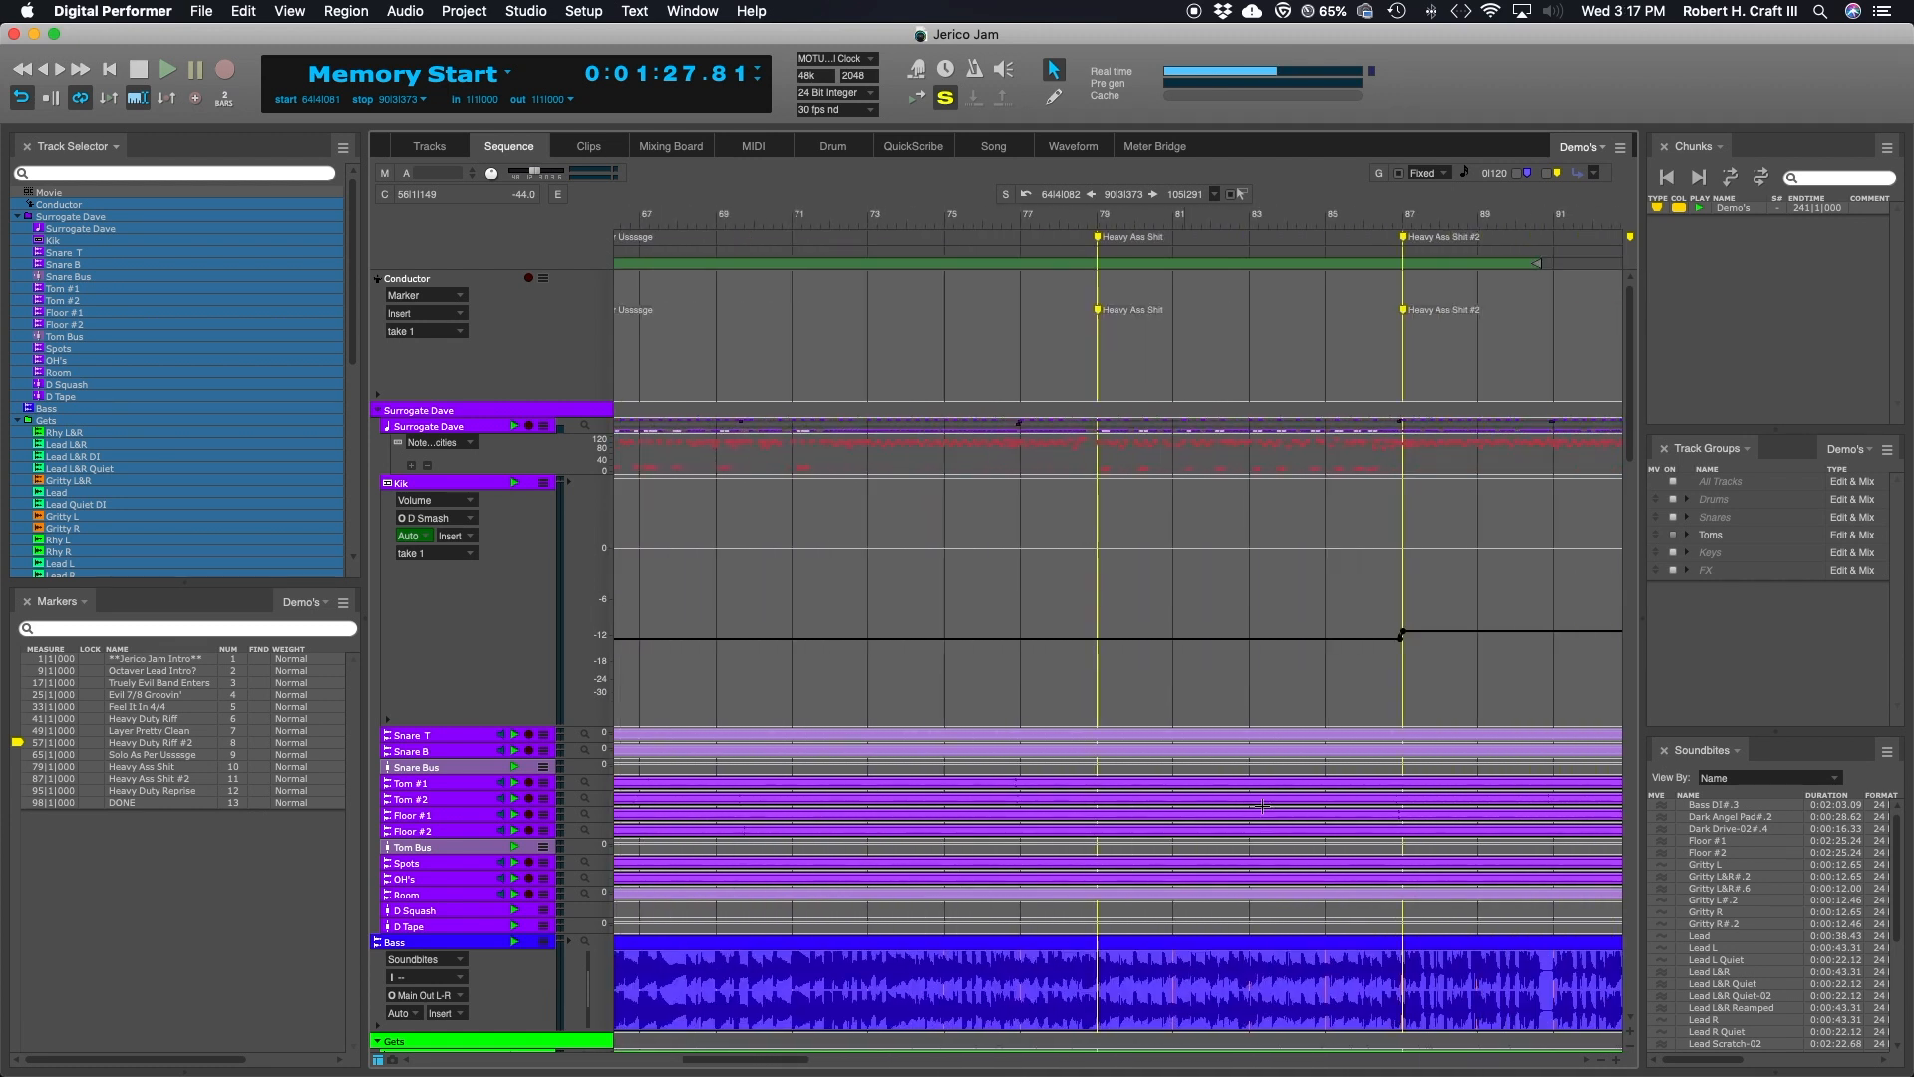